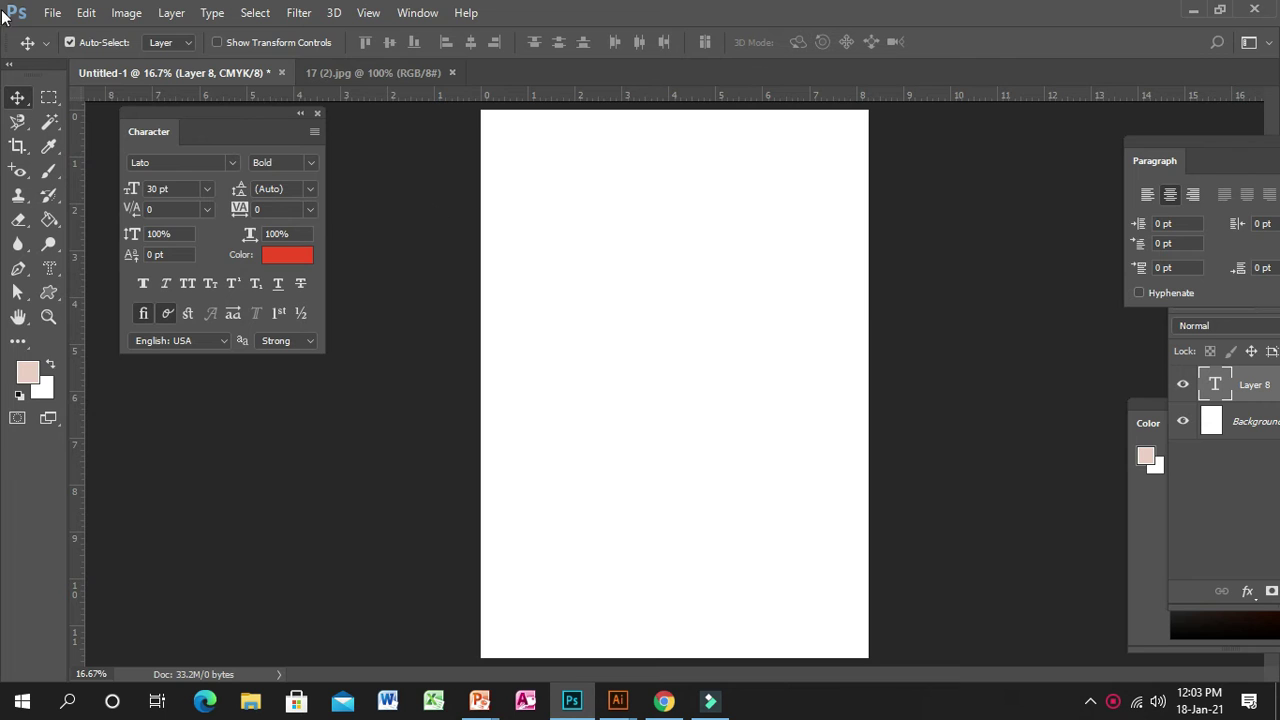
- Create a new document from the A4 print preset in inches, at 300 pixels/inch, with CMYK Color mode and a white background
click(52, 13)
click(62, 36)
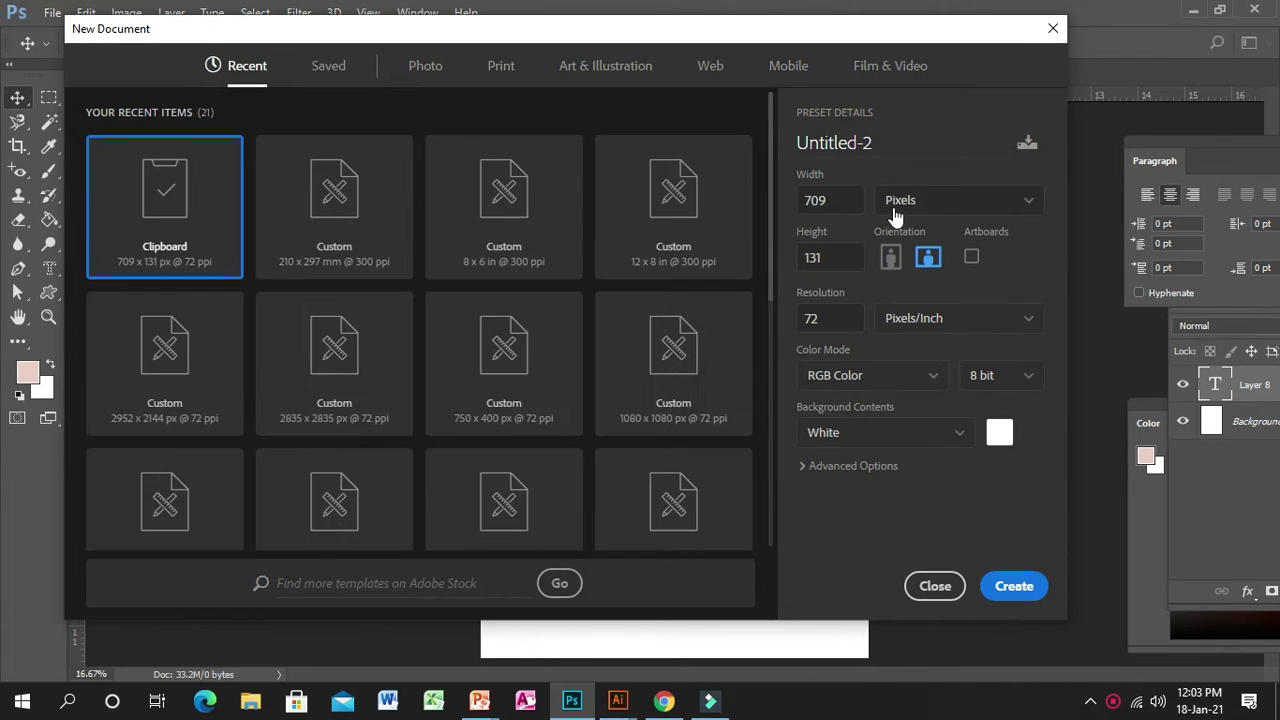
click(495, 68)
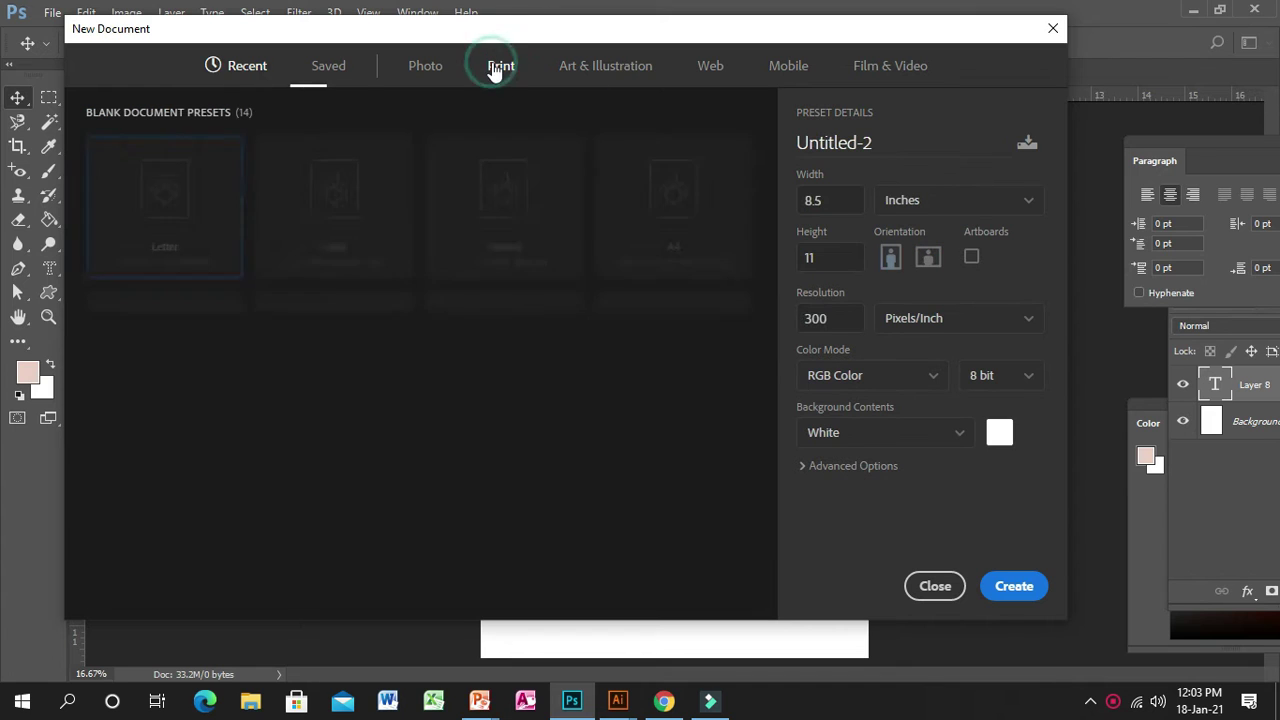
click(664, 209)
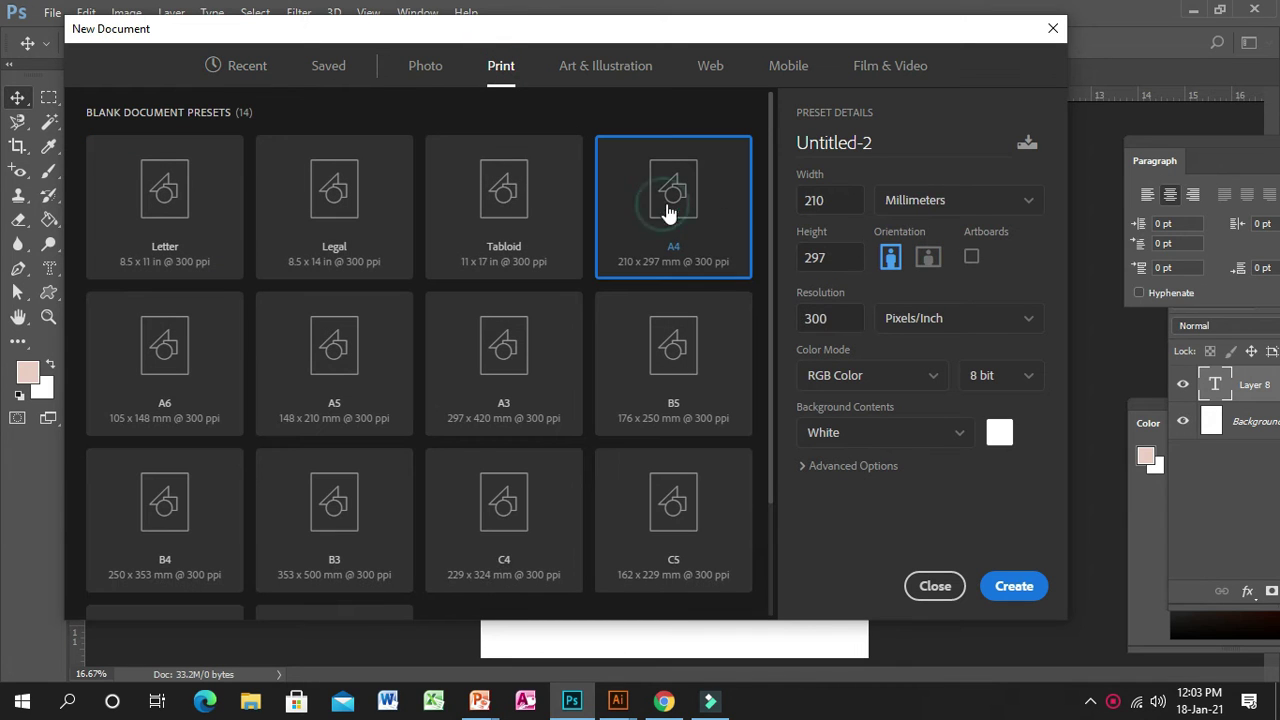
click(945, 210)
click(910, 263)
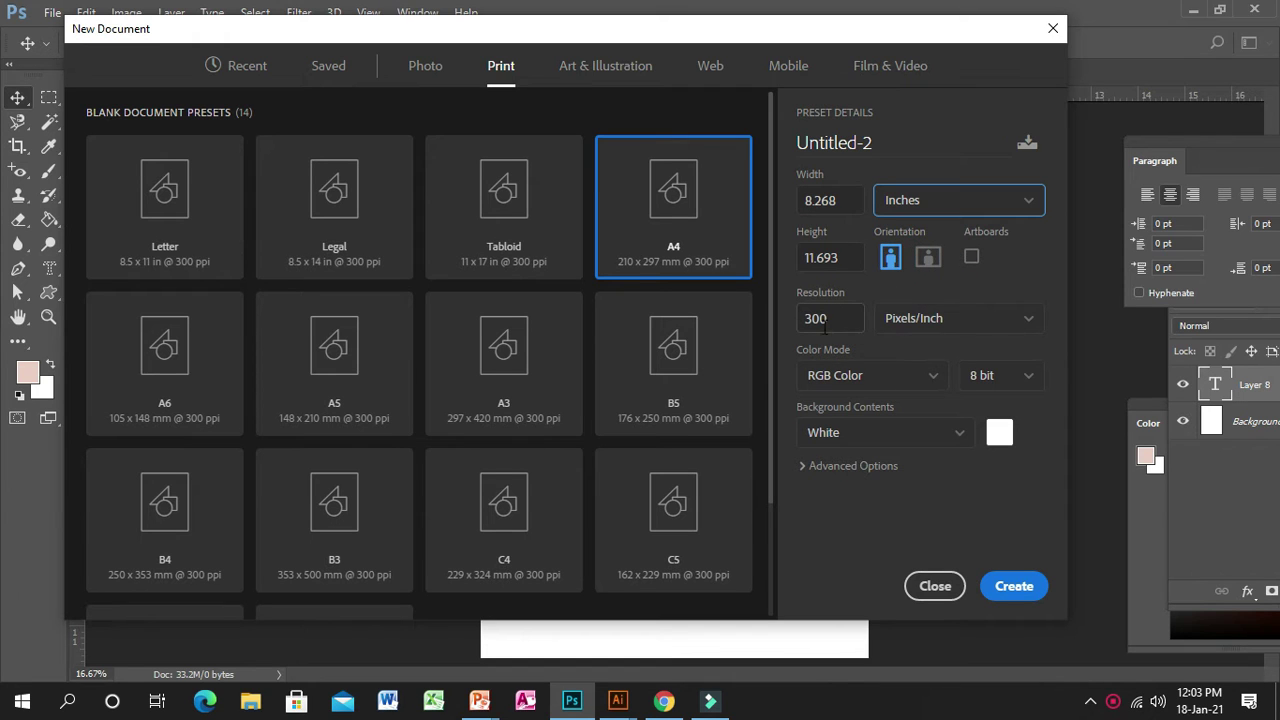
click(845, 376)
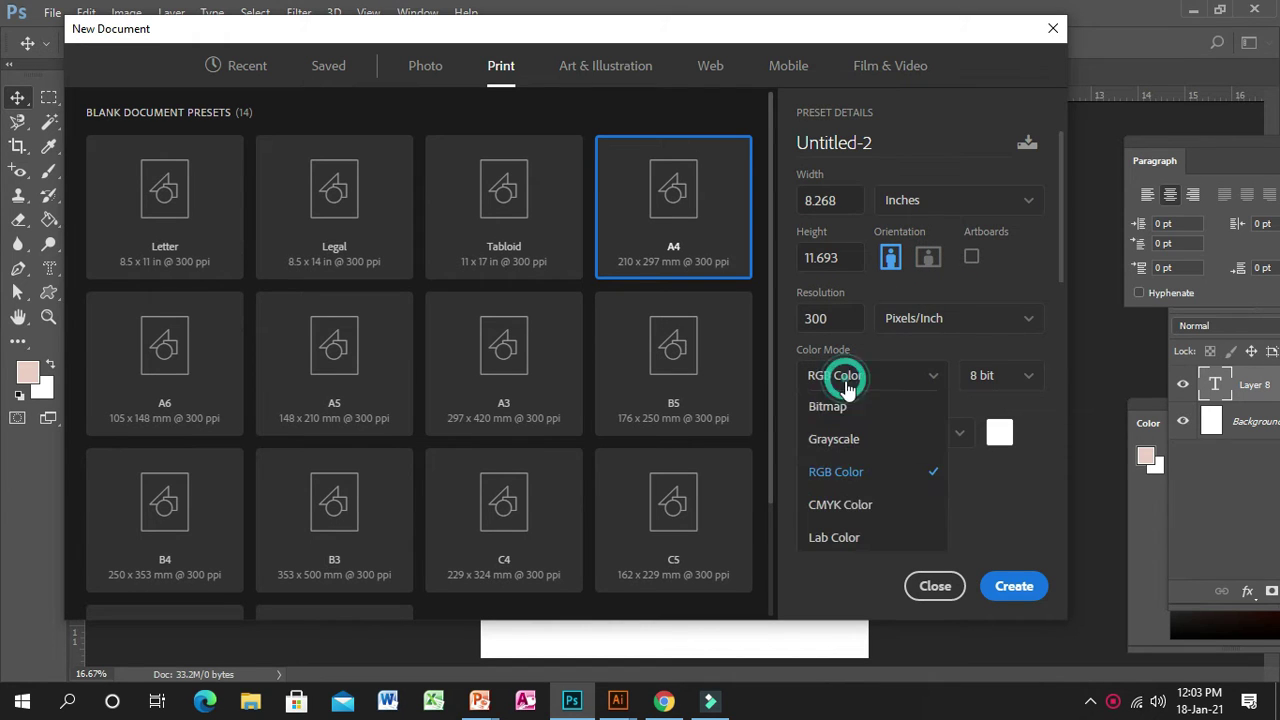
click(838, 505)
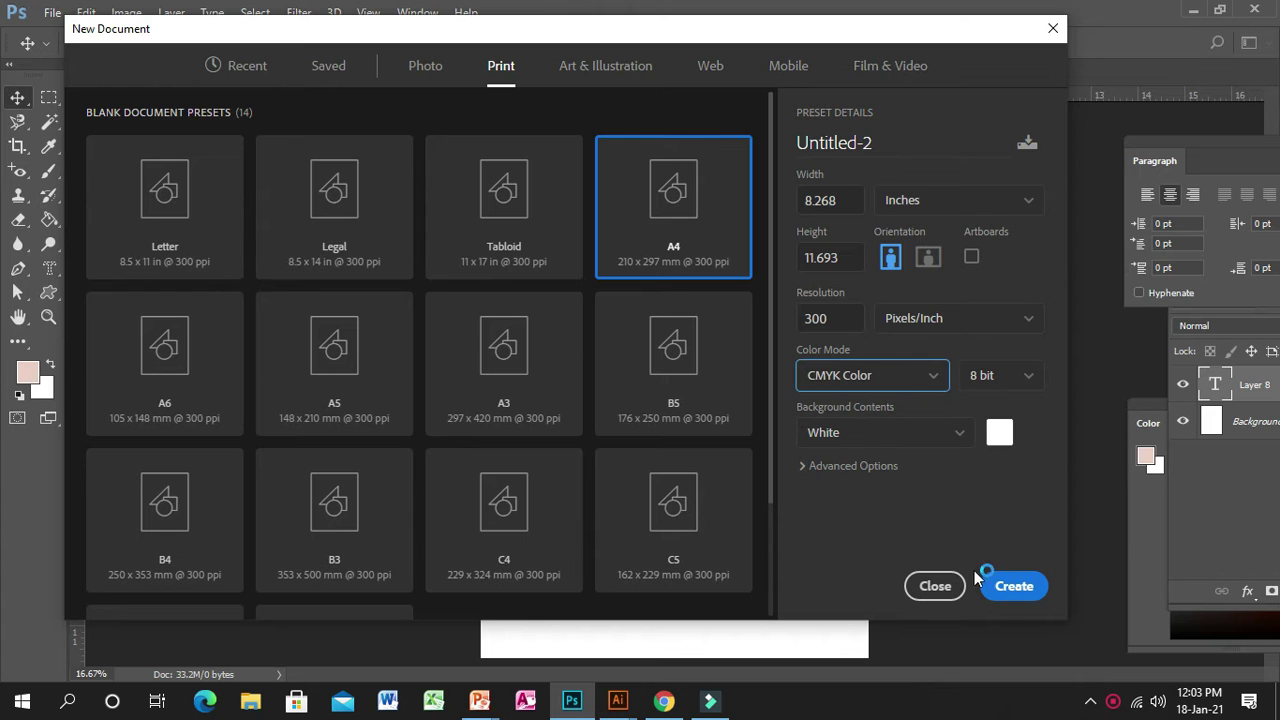
click(1010, 586)
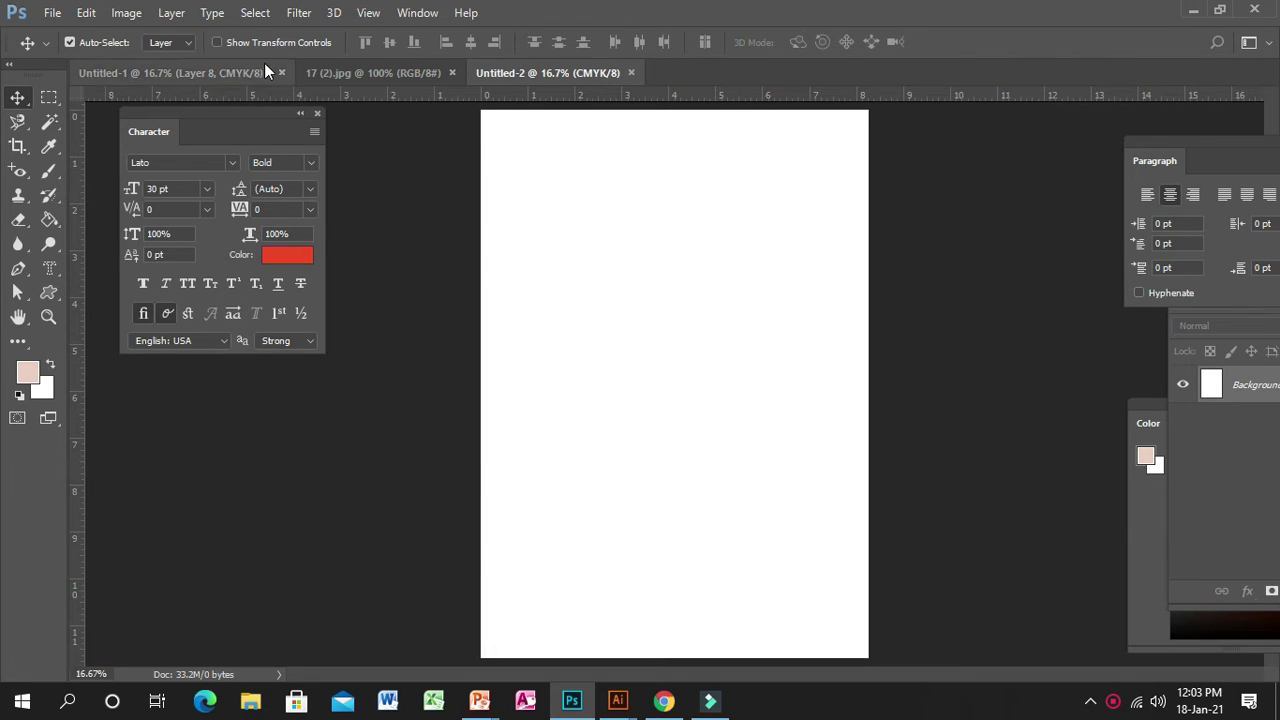
- Add a guide layout to the canvas with one column, one row and 0.5 in margins on all four sides
click(366, 15)
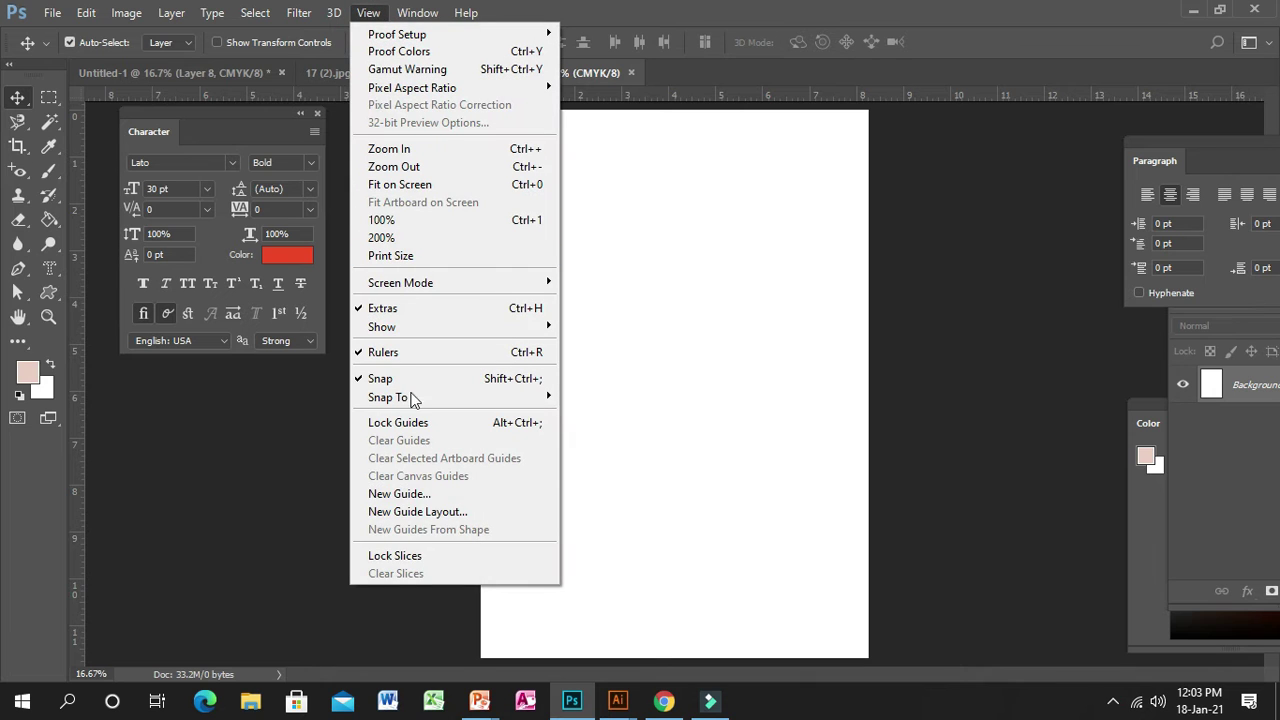
click(421, 514)
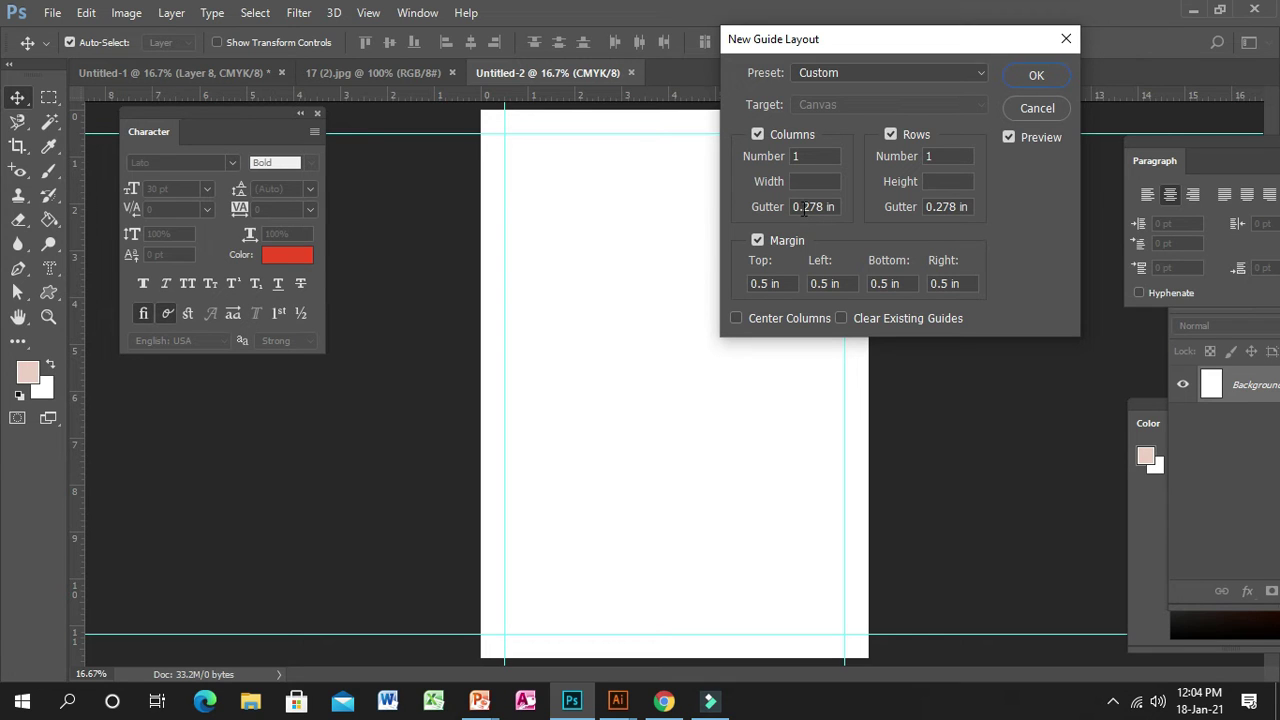
double_click(808, 207)
click(952, 207)
click(1036, 75)
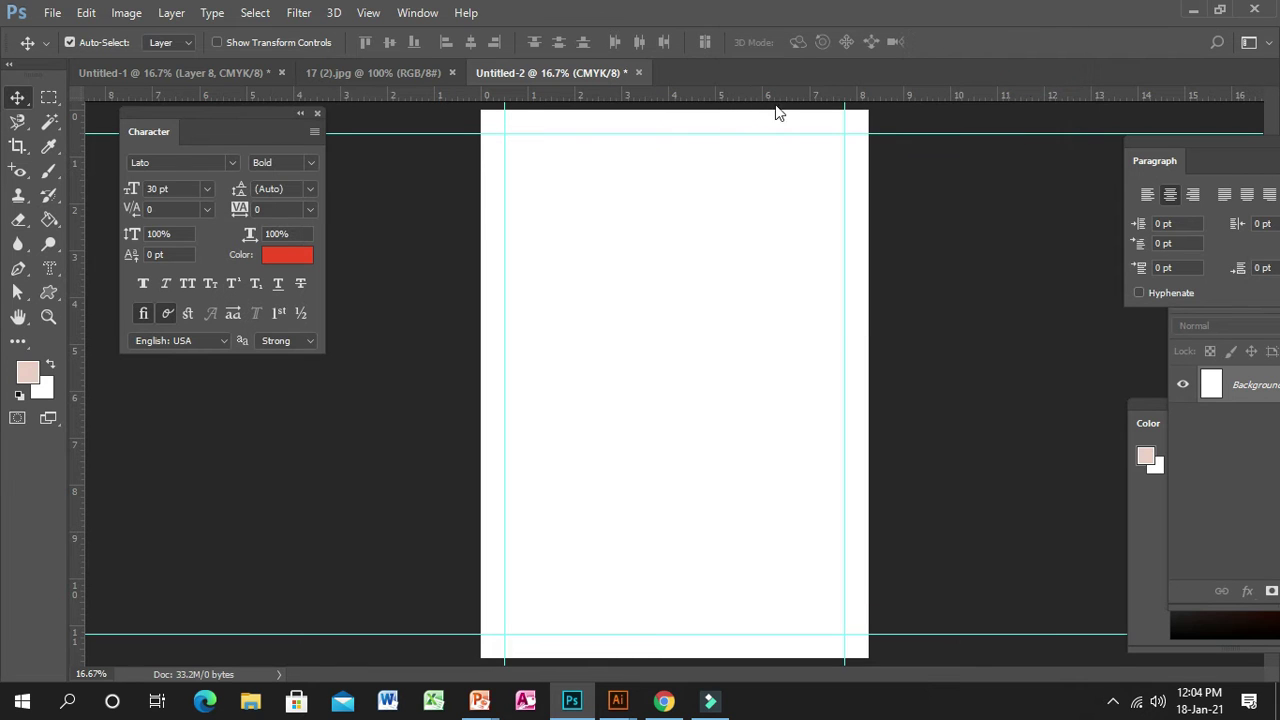
click(382, 22)
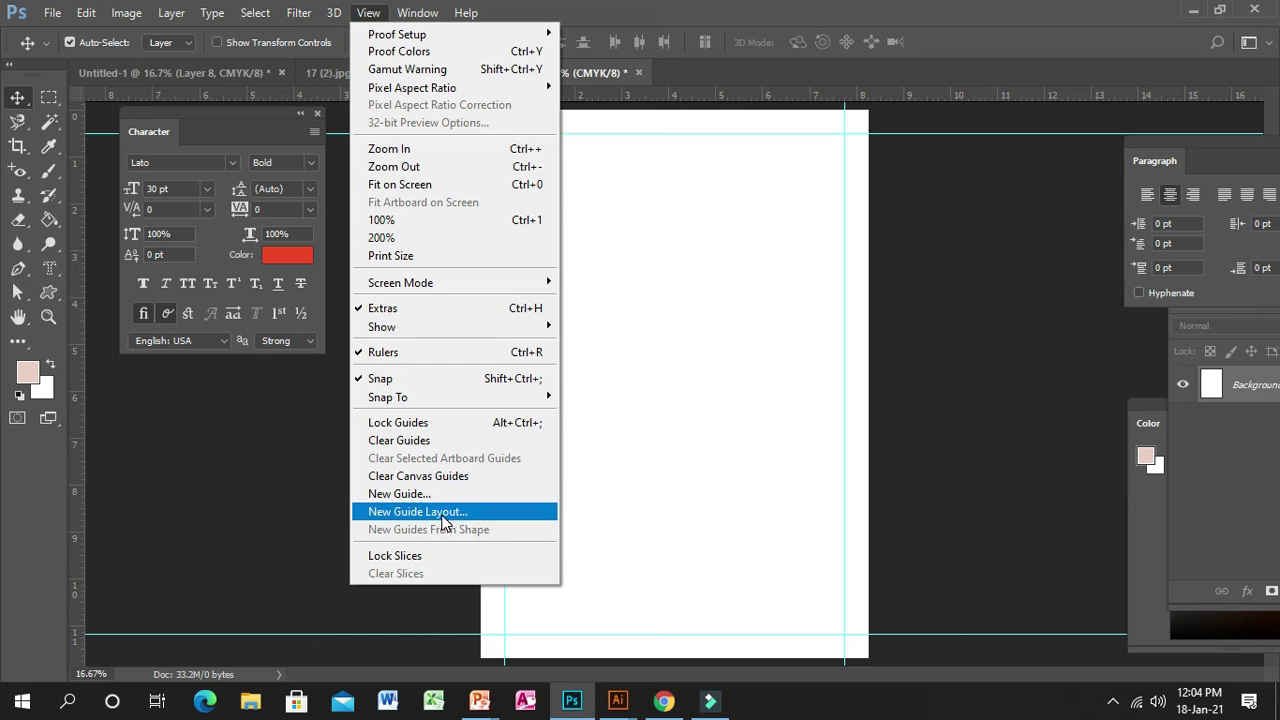
click(657, 193)
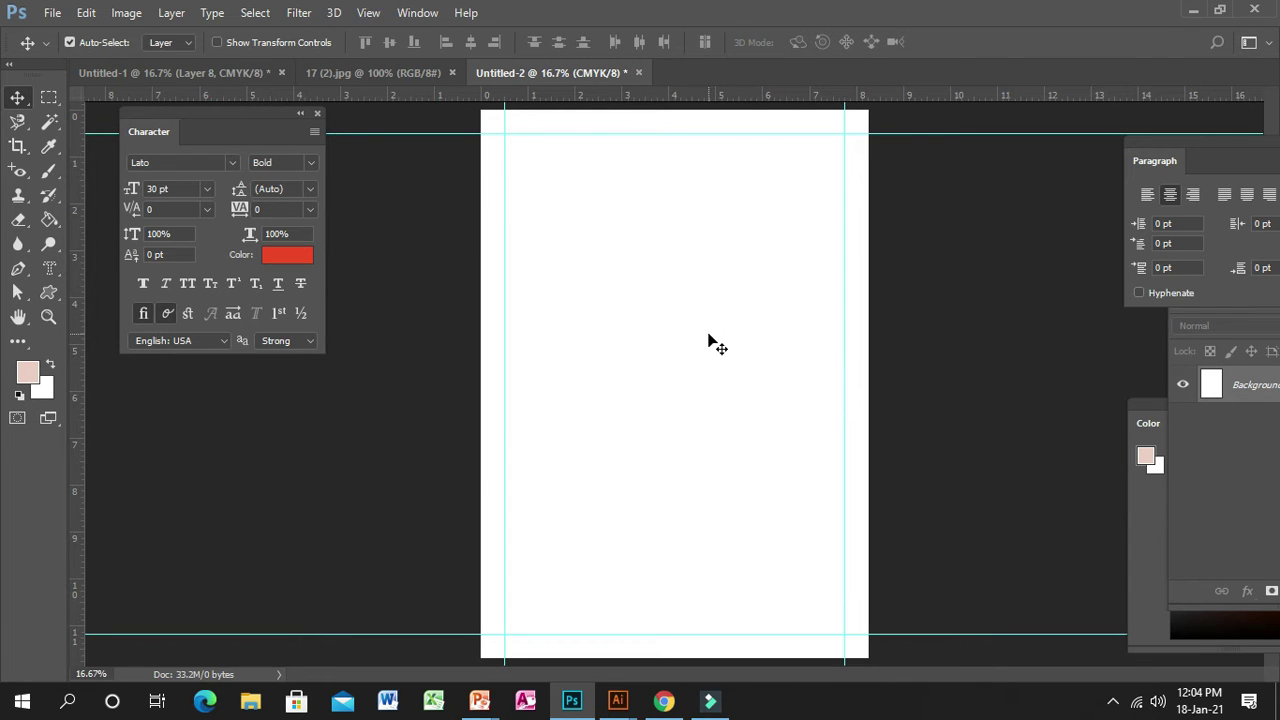
- Set the foreground color to light pink f4d6cb and fill the Background layer with it
click(27, 372)
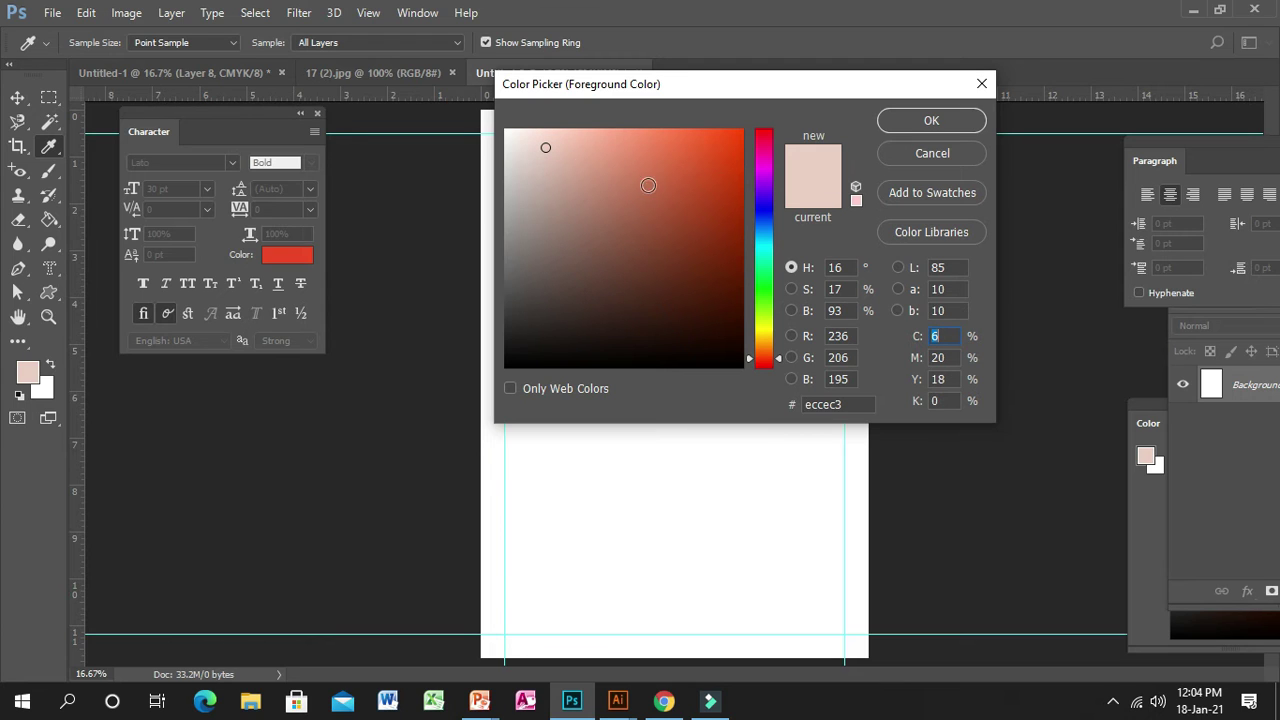
drag(545, 144, 545, 139)
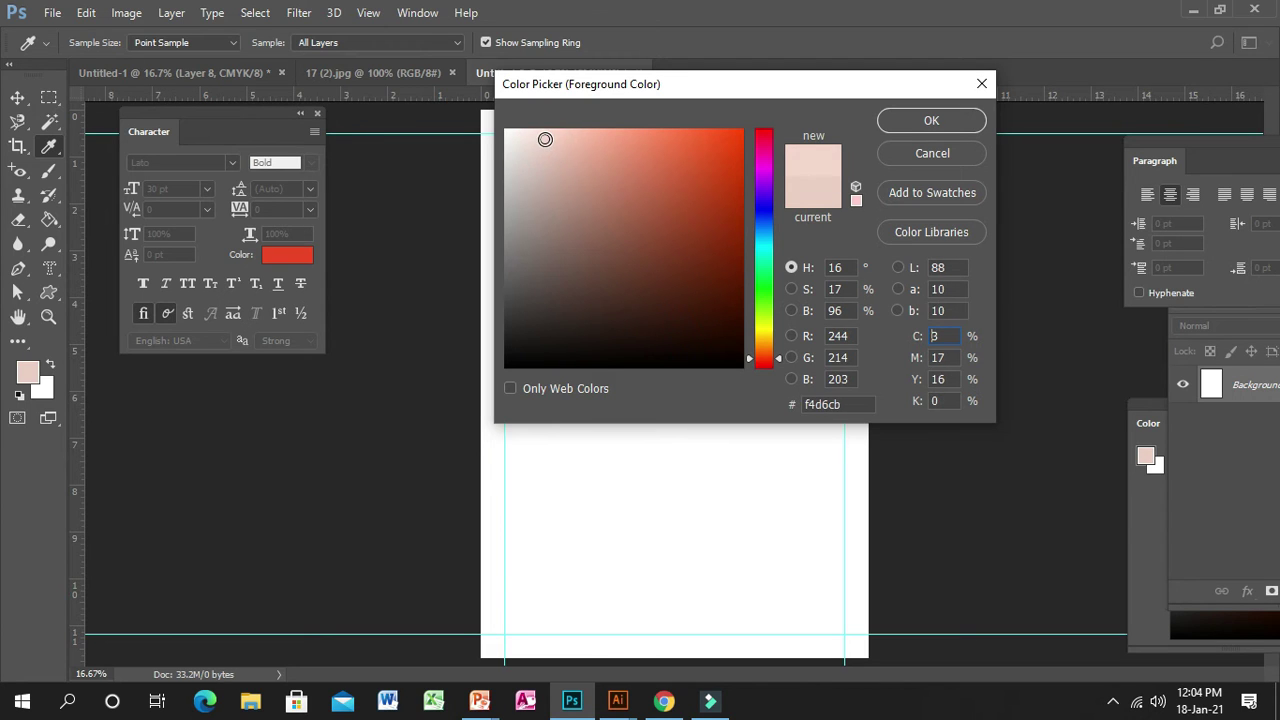
click(900, 126)
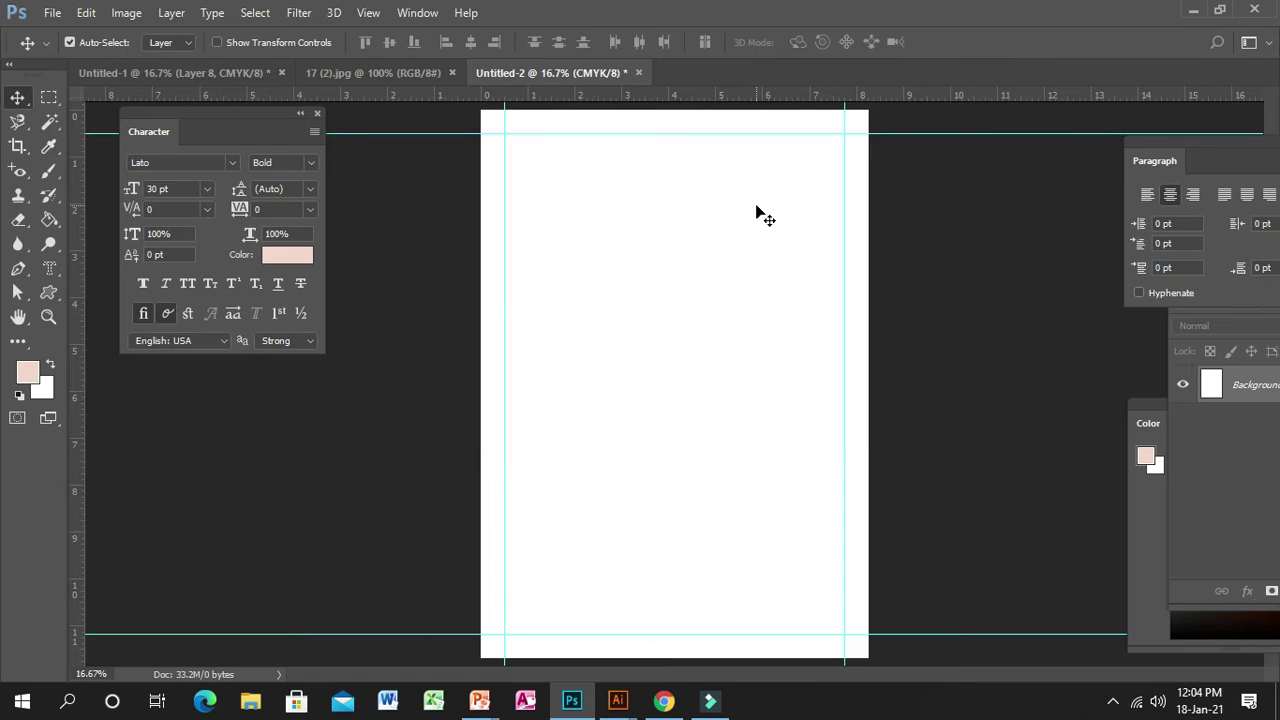
key(alt+BackSpace)
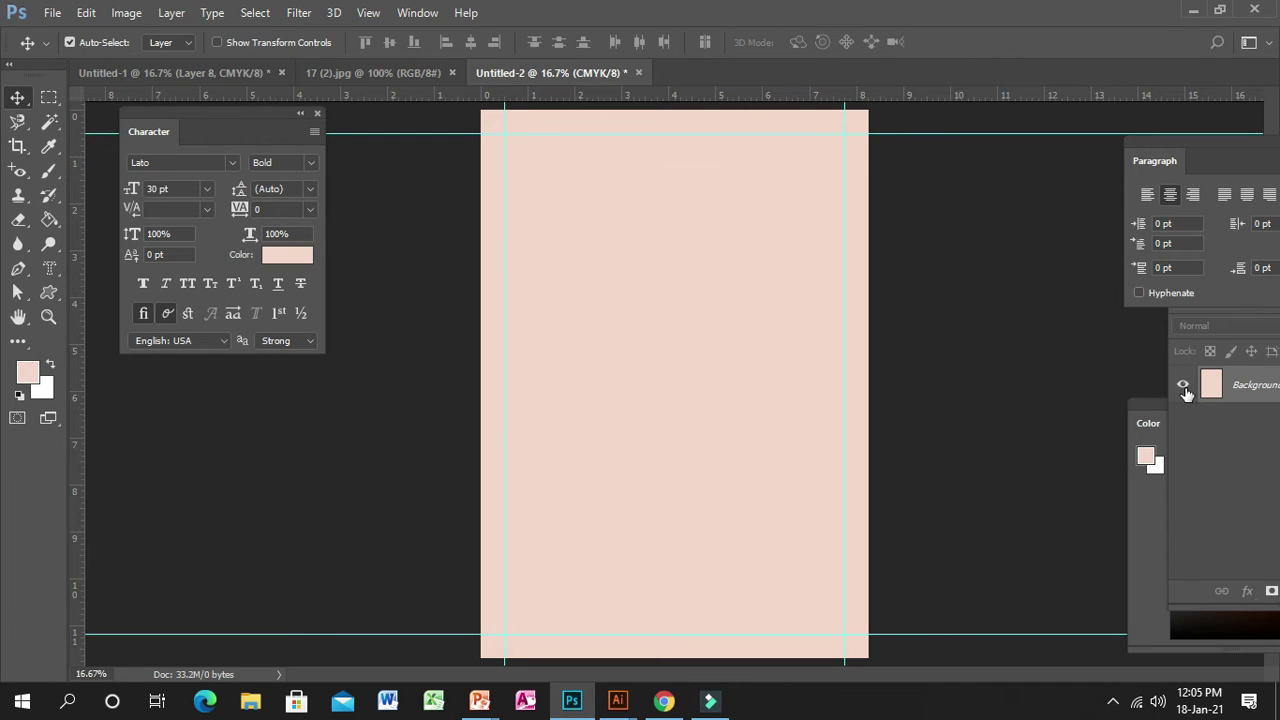
- Bring the Layers panel fully into view beside the page
key(F7)
key(F7)
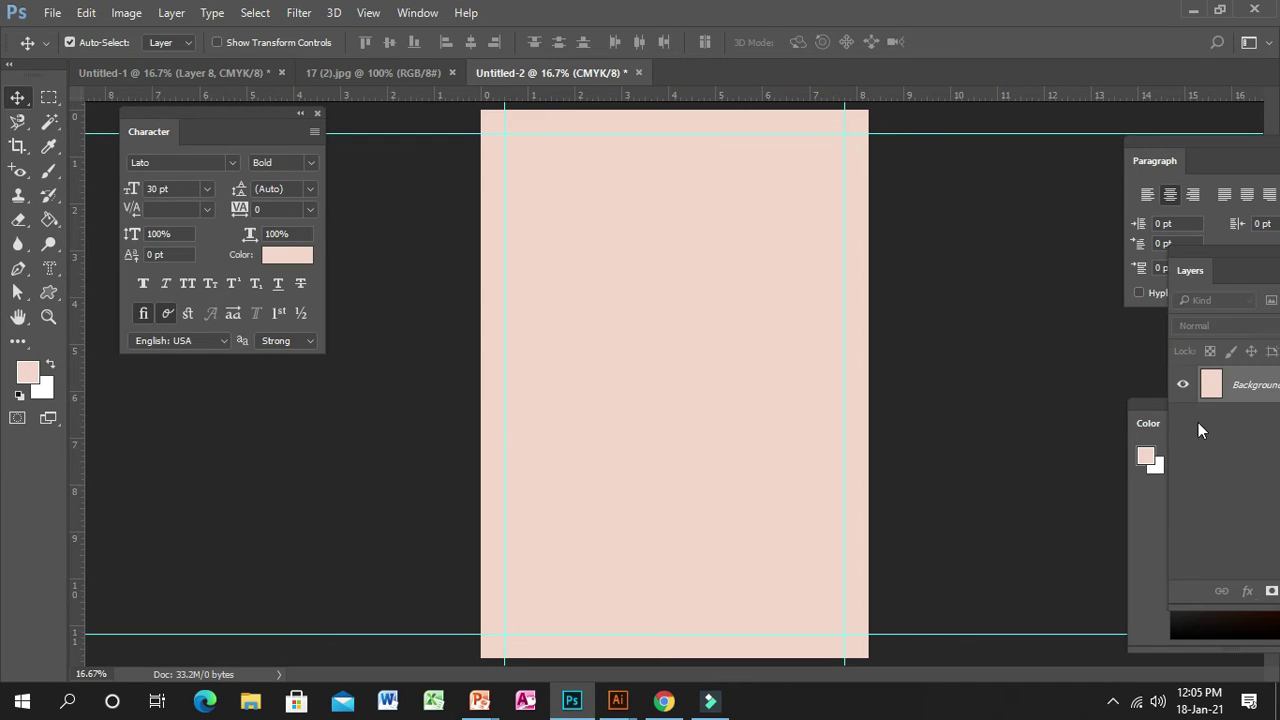
drag(1222, 249, 929, 249)
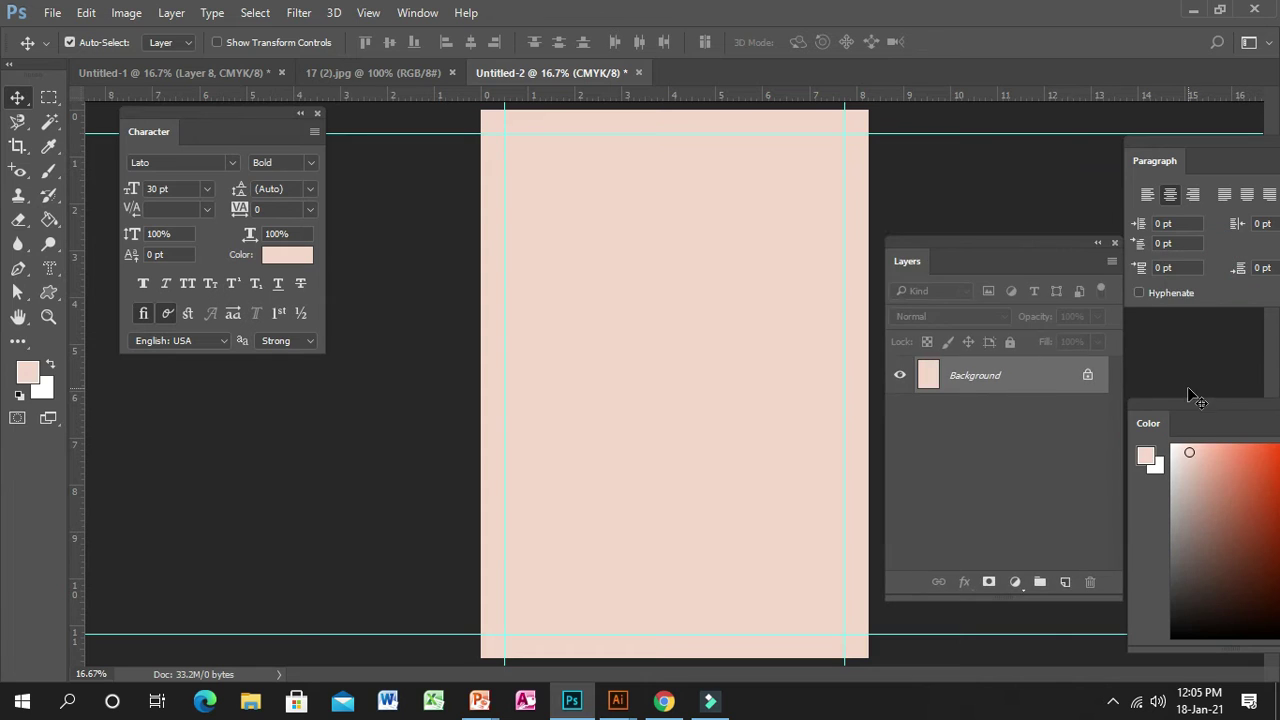
key(F7)
key(F7)
- Open the Wikimedia logo 159.png from the Picture folder on Local Disk (D:), then select and copy the whole image
click(52, 14)
click(72, 51)
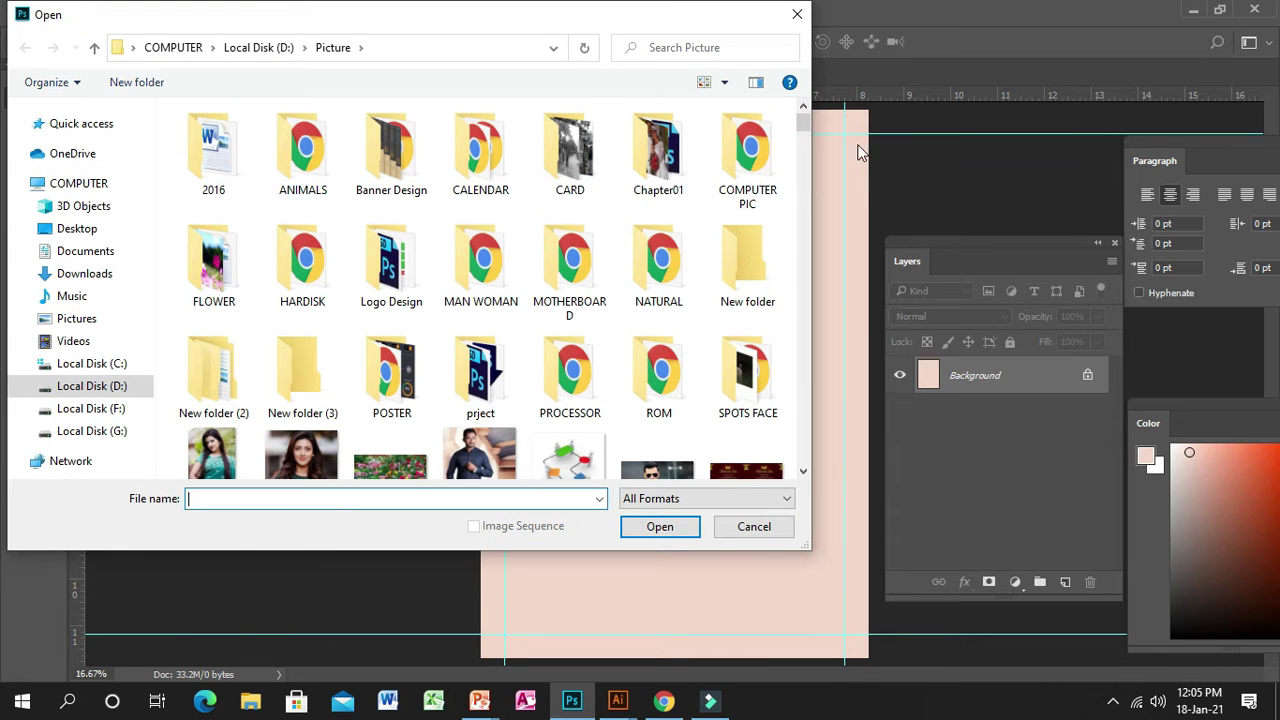
drag(802, 117, 797, 255)
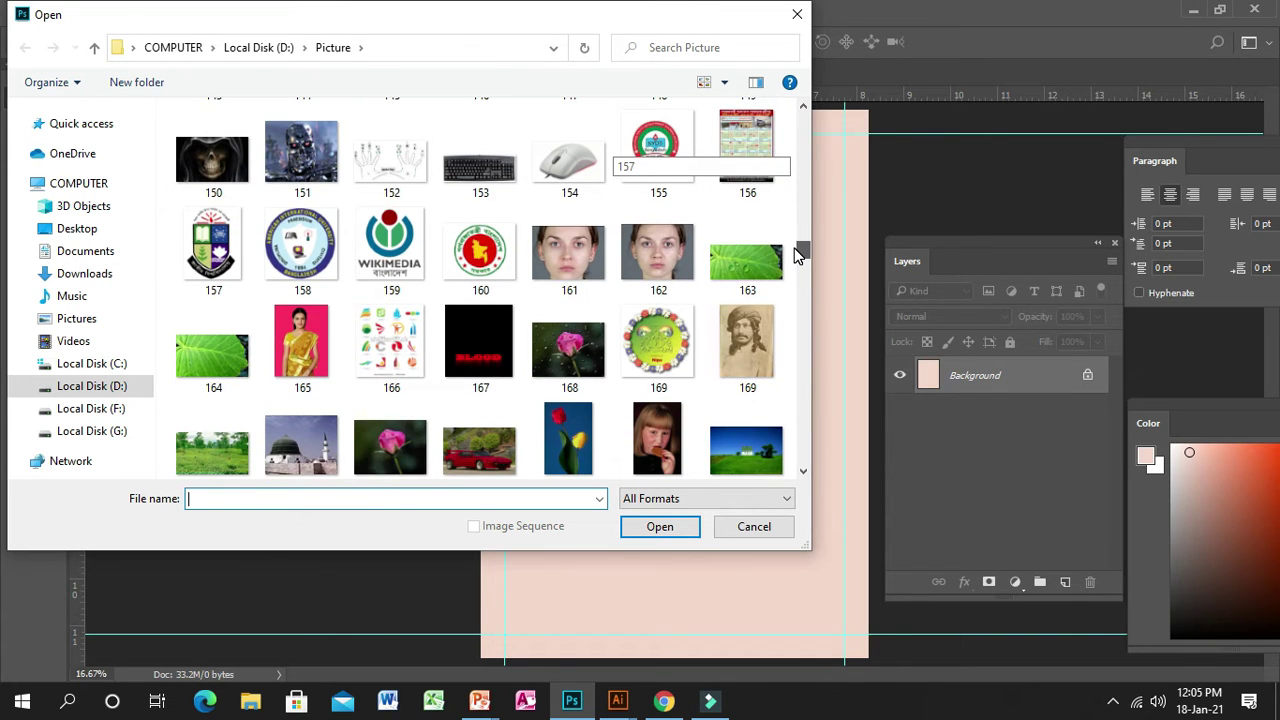
click(365, 252)
click(664, 527)
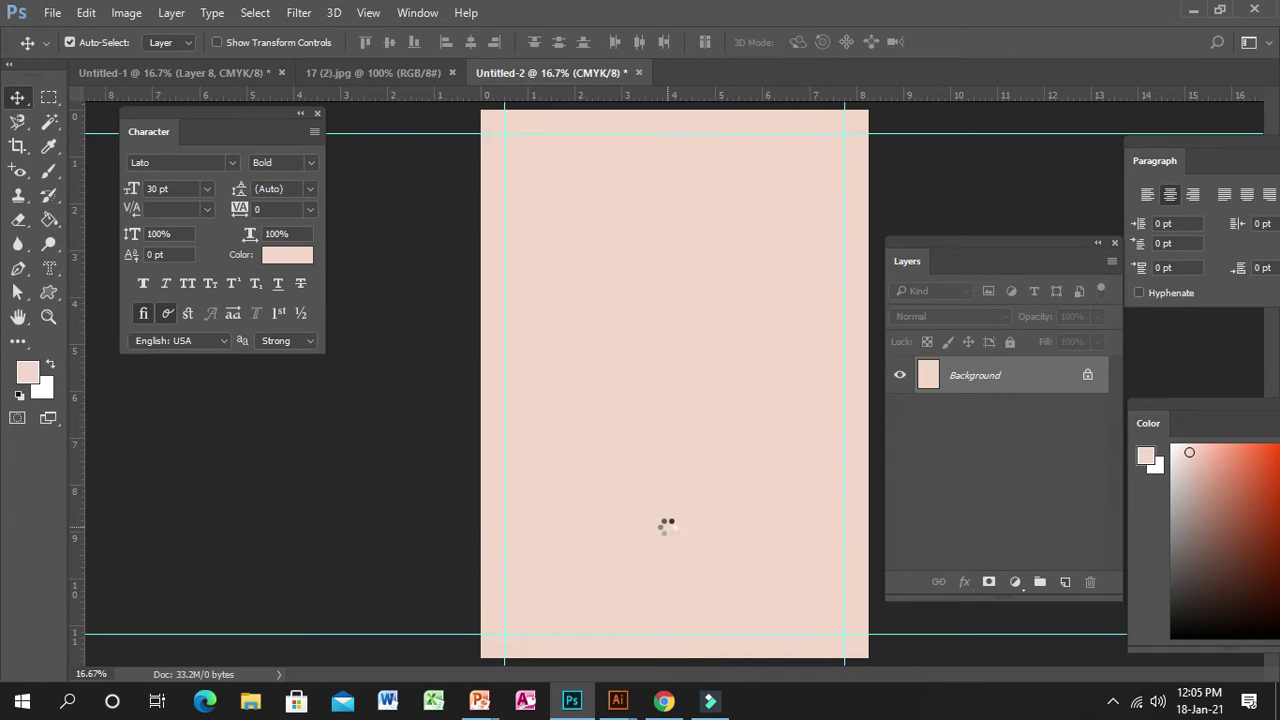
drag(979, 270, 1057, 274)
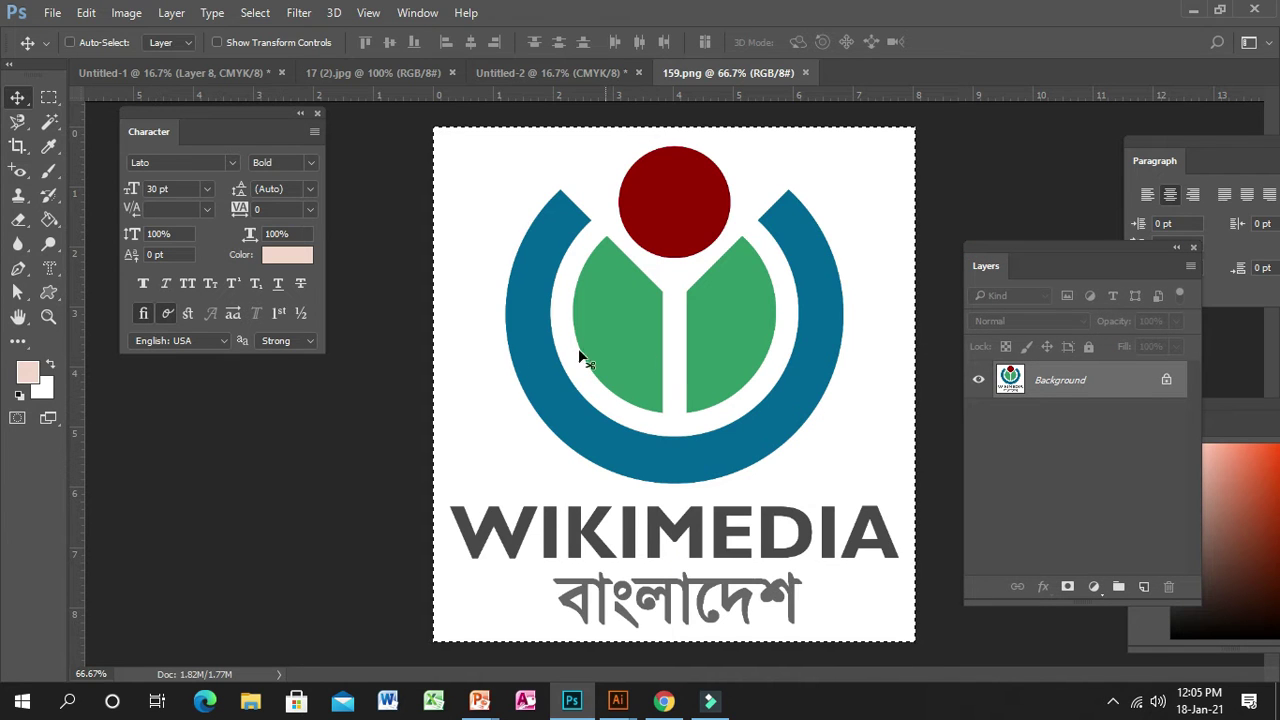
- Paste the logo into Untitled-2 and move it into the upper half of the page
click(562, 73)
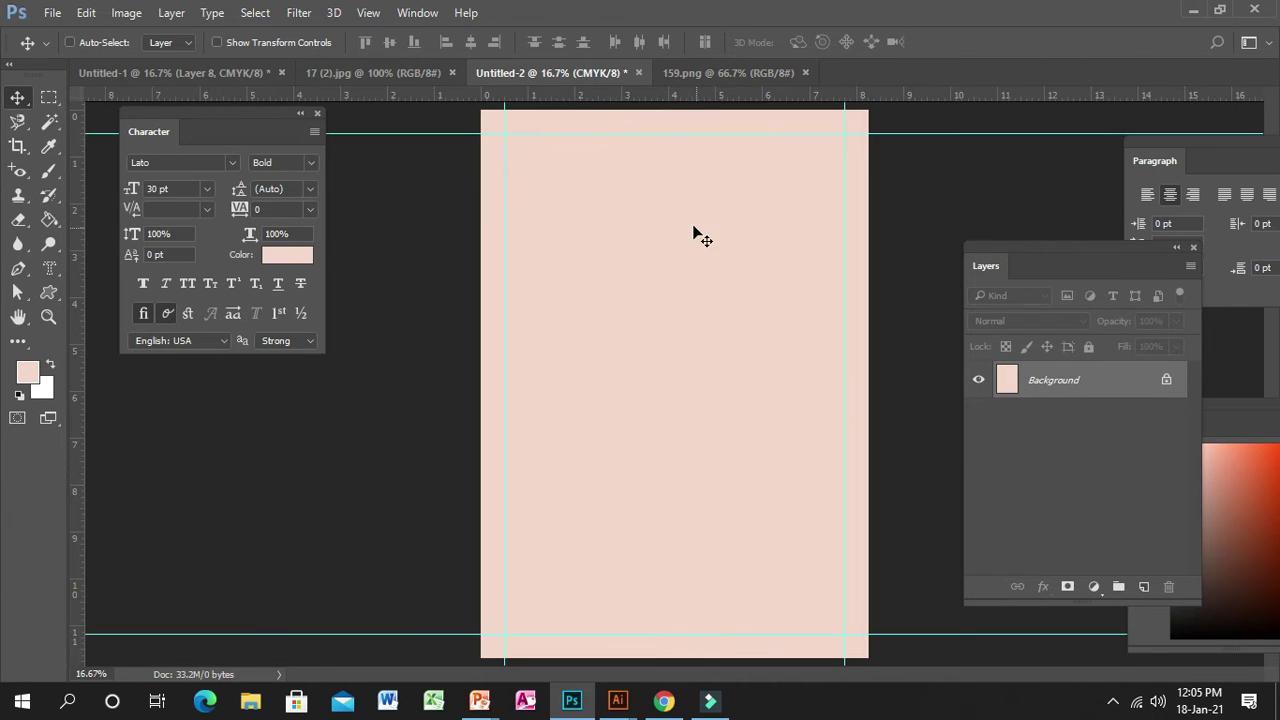
key(ctrl+v)
drag(700, 370, 700, 280)
- Select the logo's white background with the Magic Wand, delete it and clear the selection
click(48, 317)
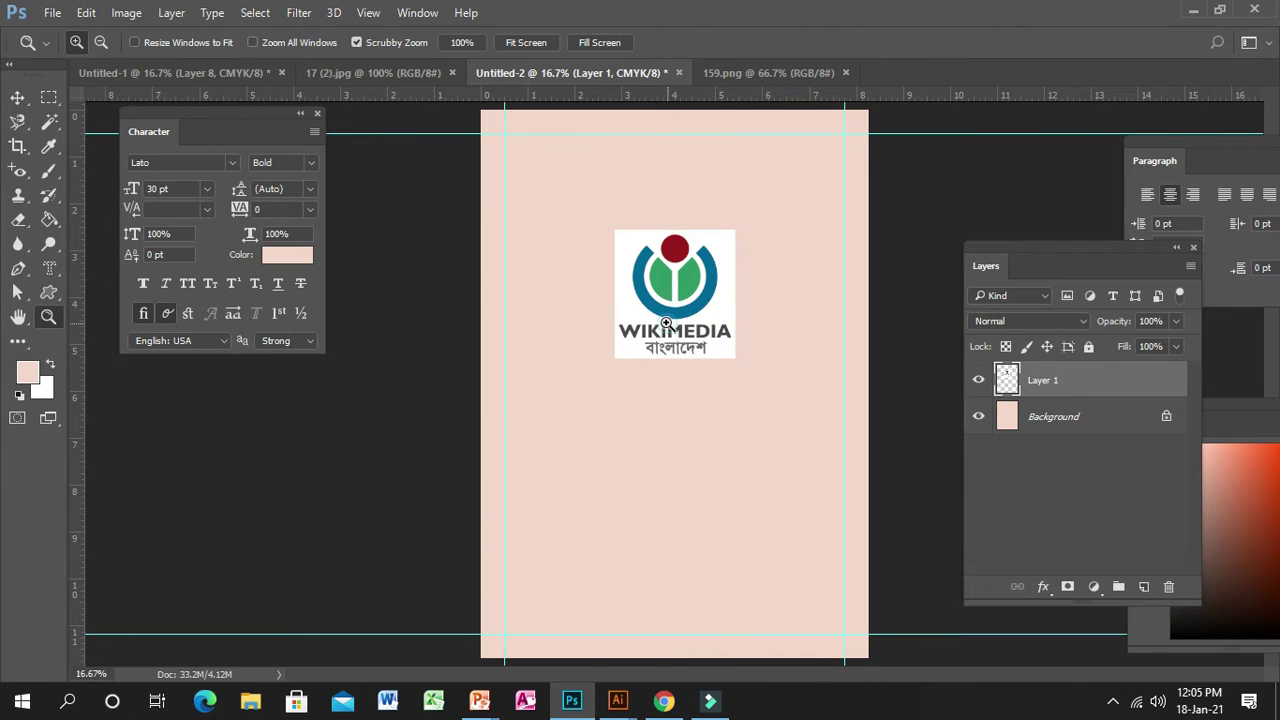
click(717, 316)
click(717, 316)
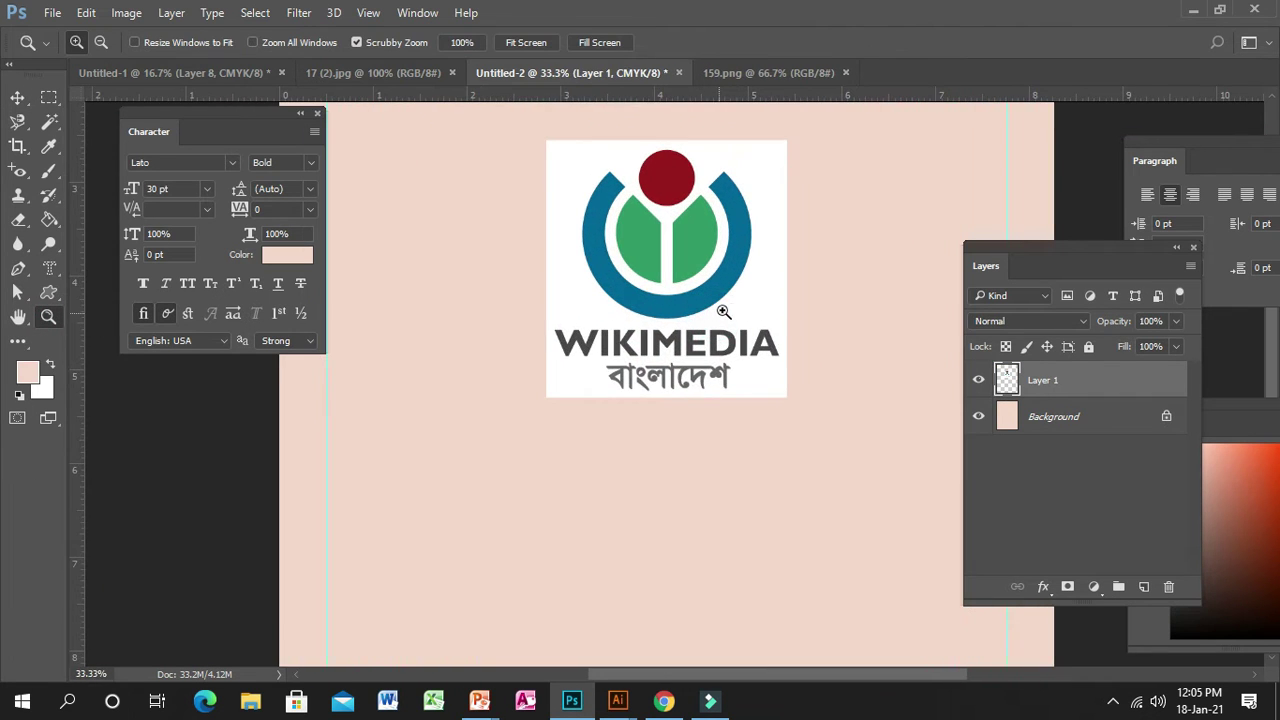
right_click(62, 126)
click(130, 138)
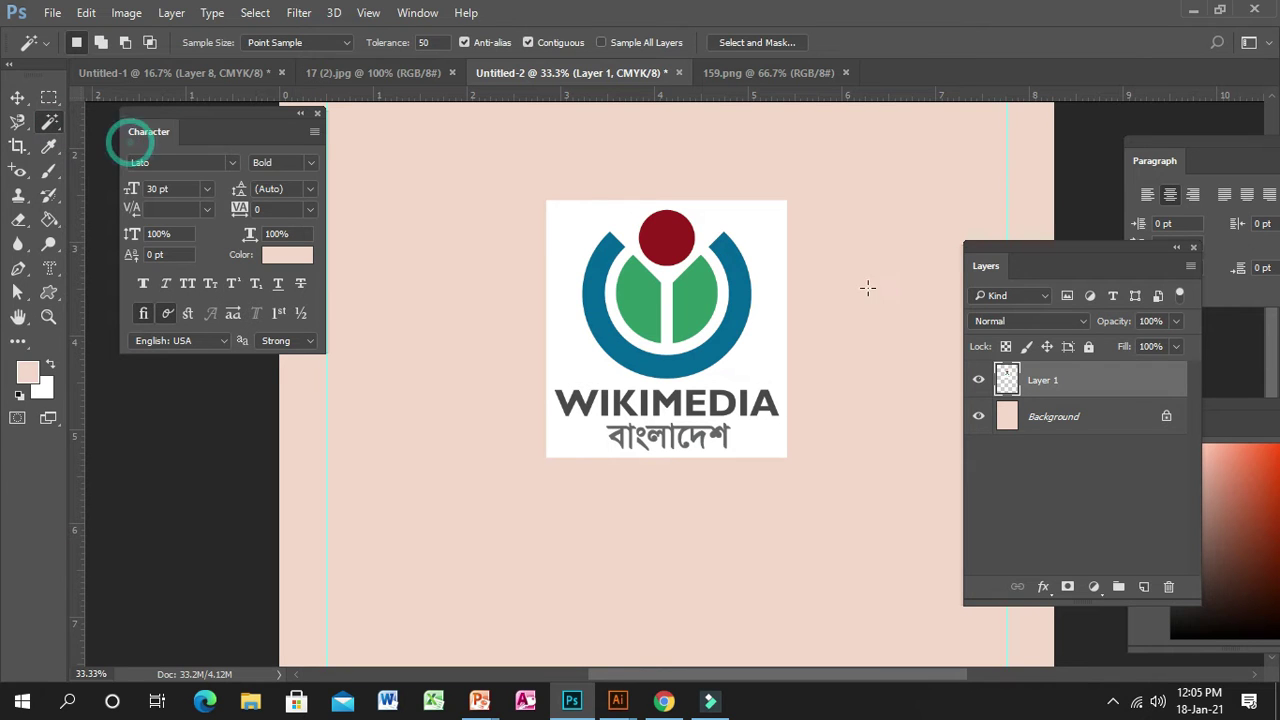
click(767, 250)
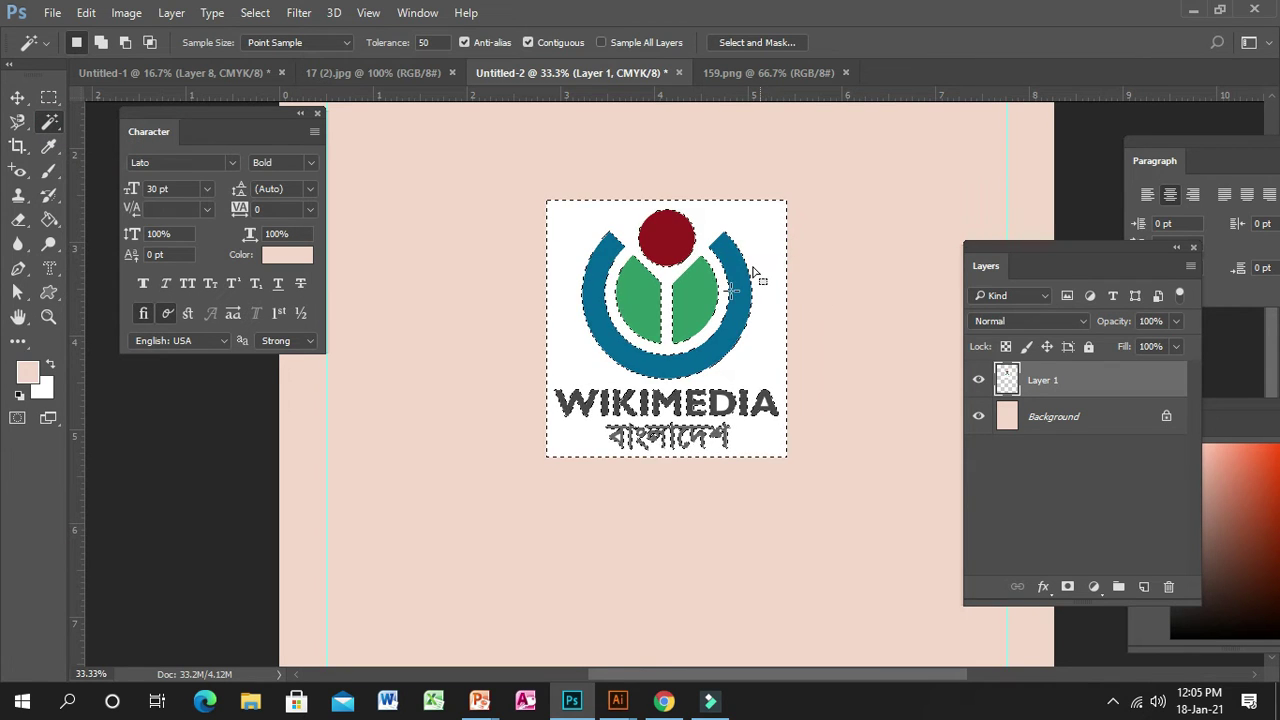
key(Delete)
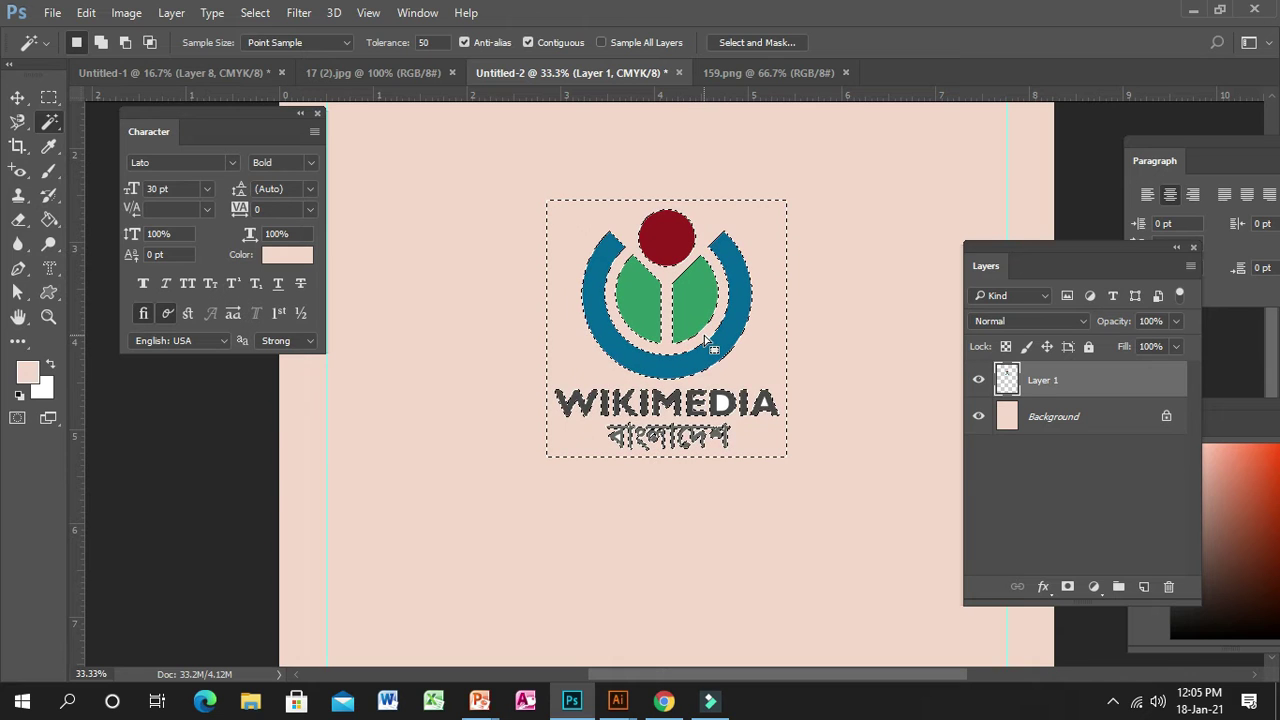
click(49, 97)
click(432, 199)
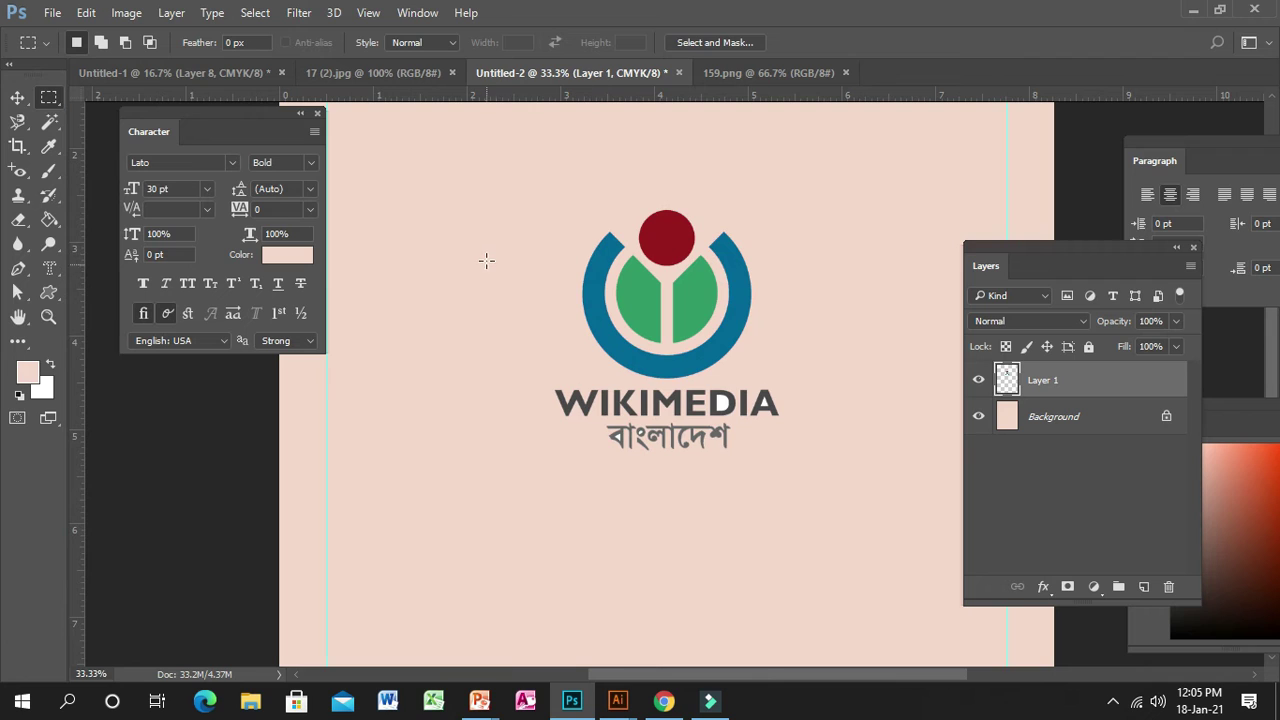
- Scale the logo down proportionally around its center to roughly a third of its size
key(ctrl+t)
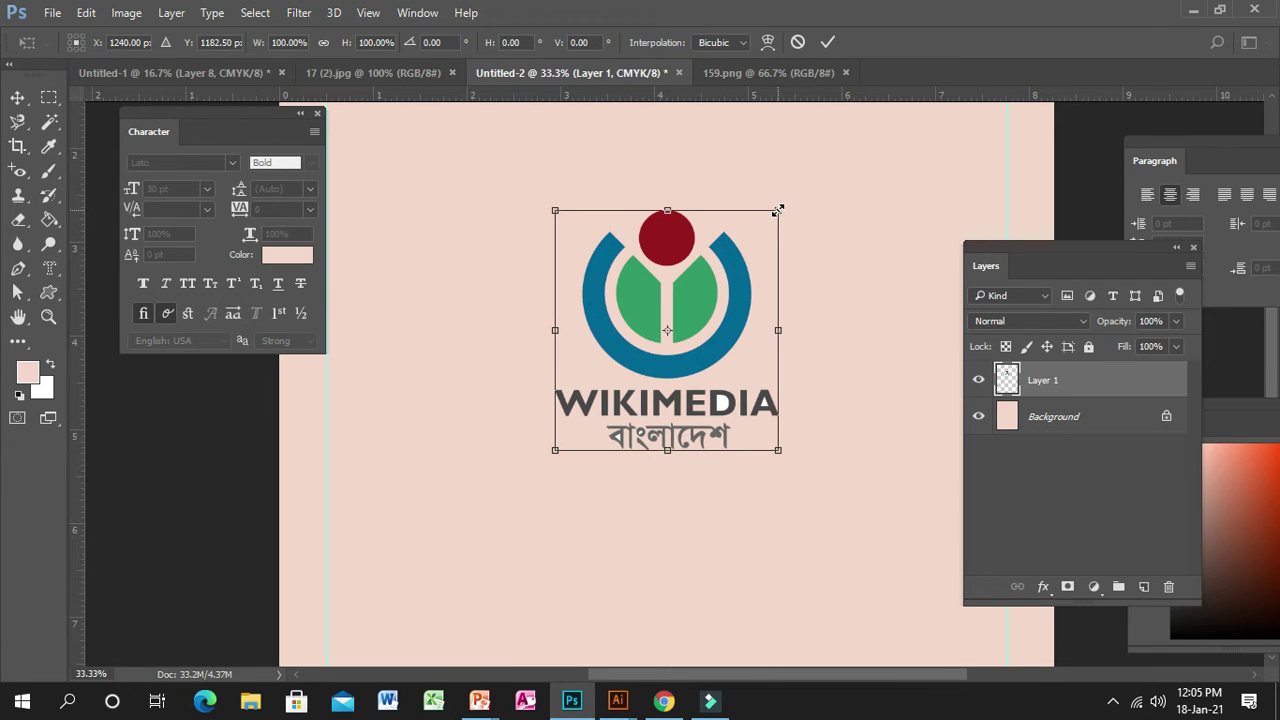
drag(778, 210, 701, 294)
key(Return)
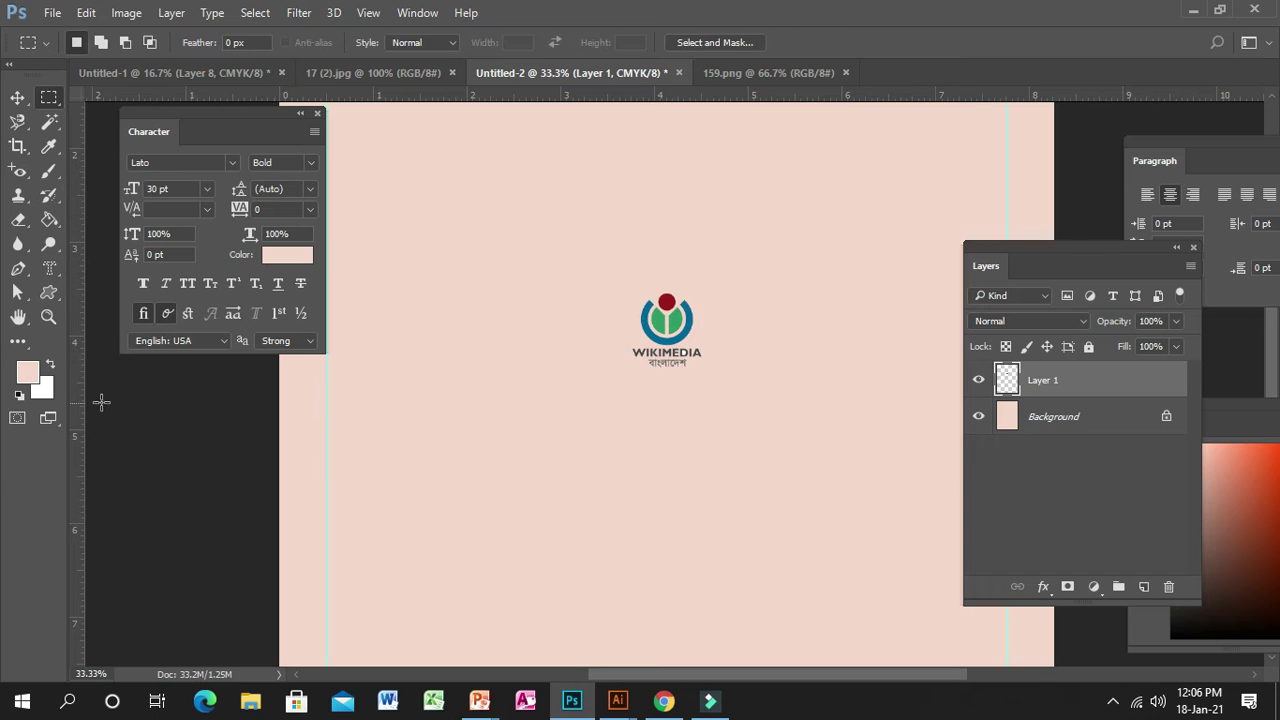
- Move the logo up to the top center of the page, near the top margin guide
click(19, 317)
click(48, 317)
scroll(454, 356, up, 2)
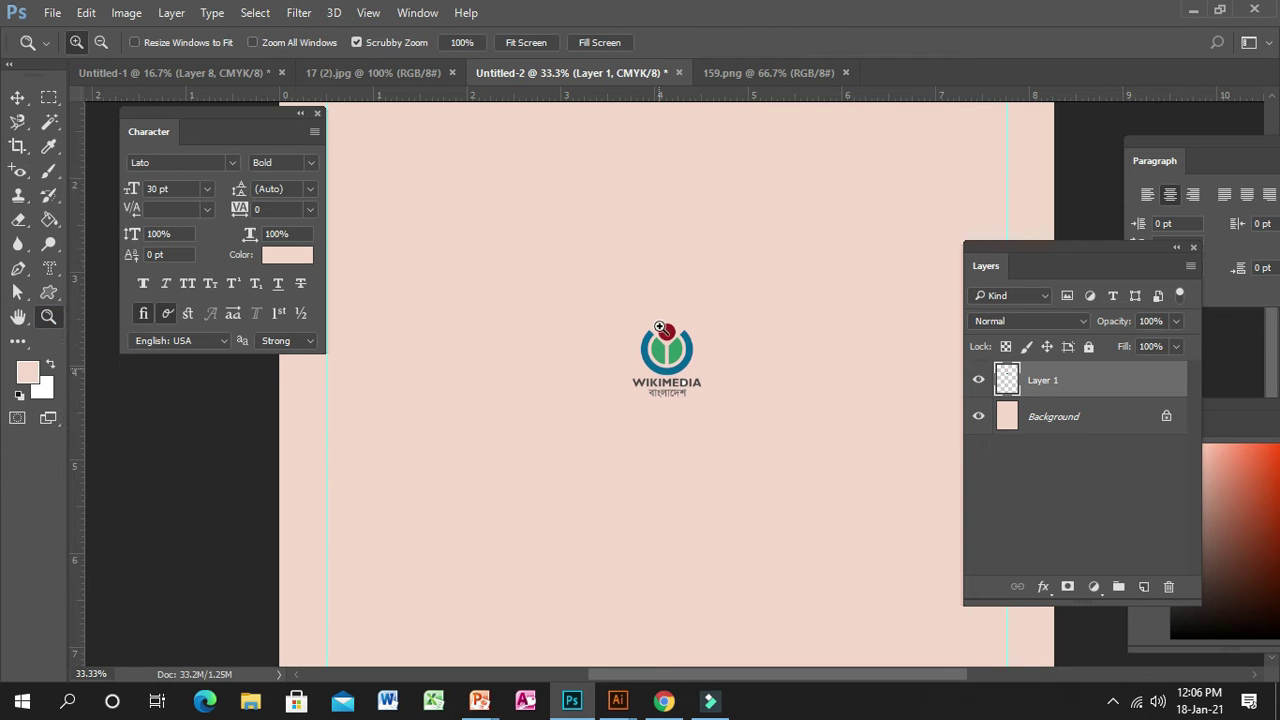
click(17, 97)
click(48, 317)
alt+click(509, 300)
alt+click(509, 300)
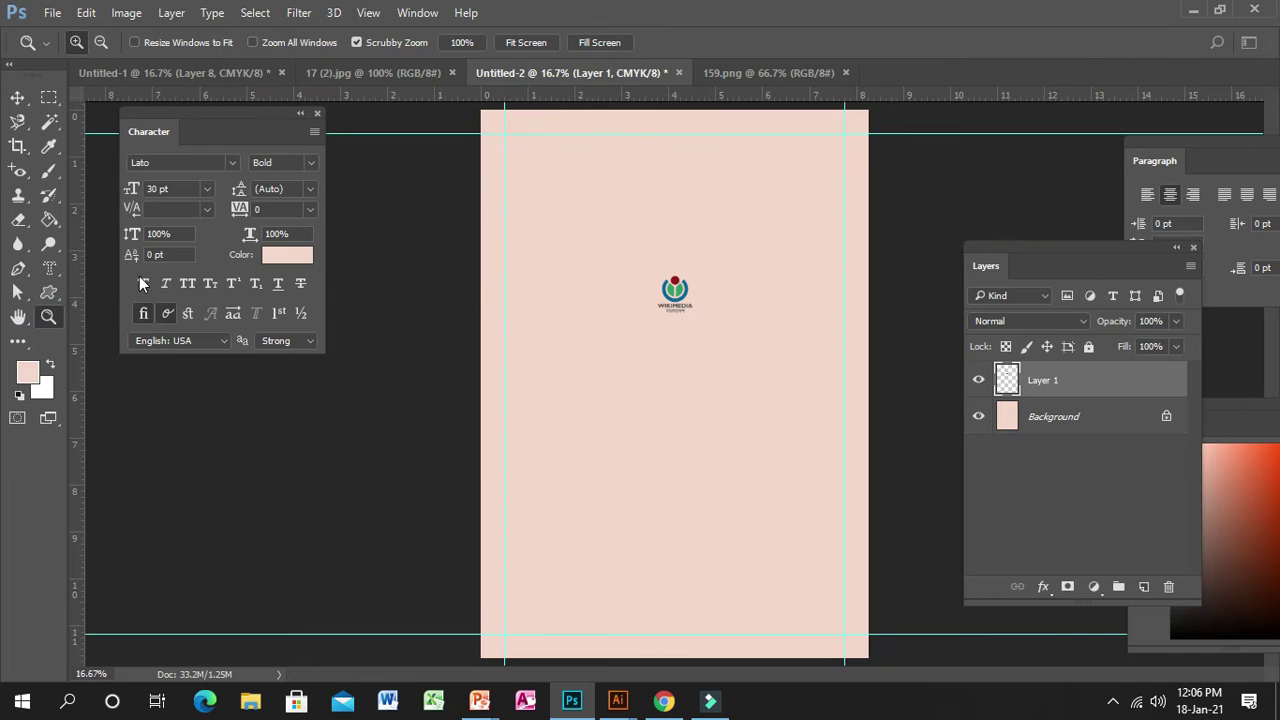
click(17, 97)
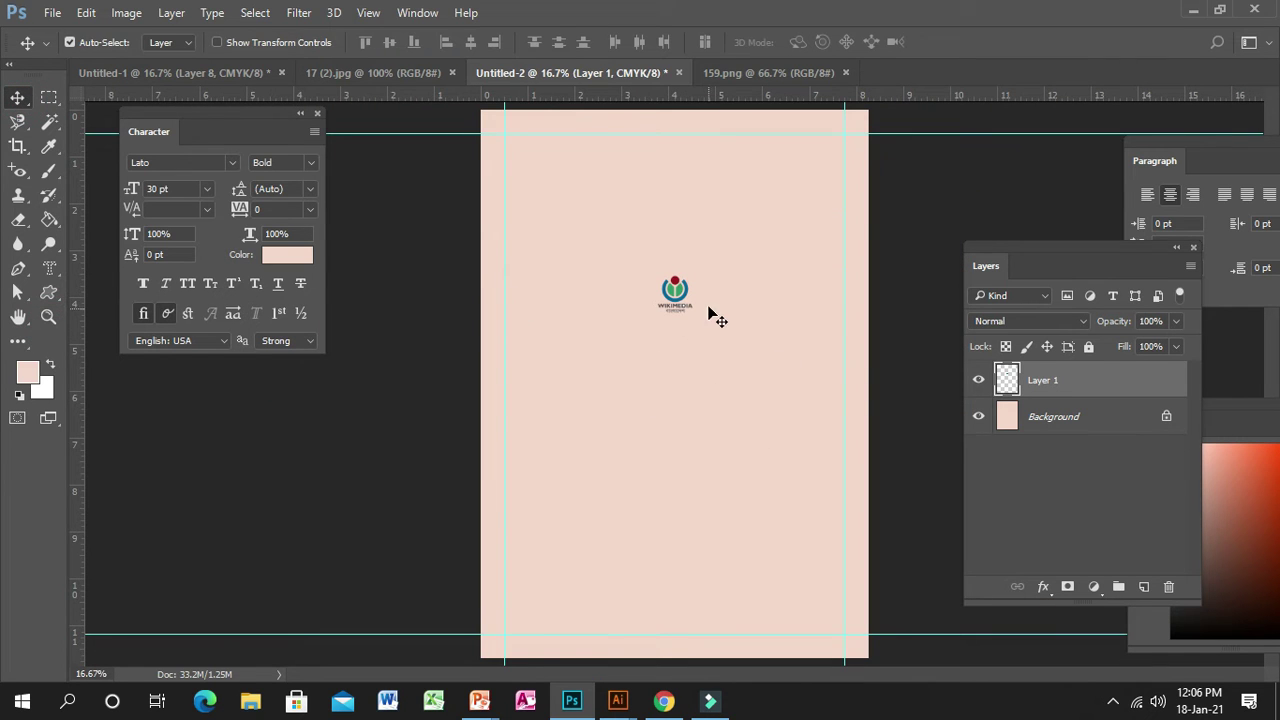
drag(684, 293, 690, 178)
drag(677, 284, 688, 167)
- Enlarge the logo proportionally to about 196% and position it at the page's top center against the top margin guide
key(ctrl+t)
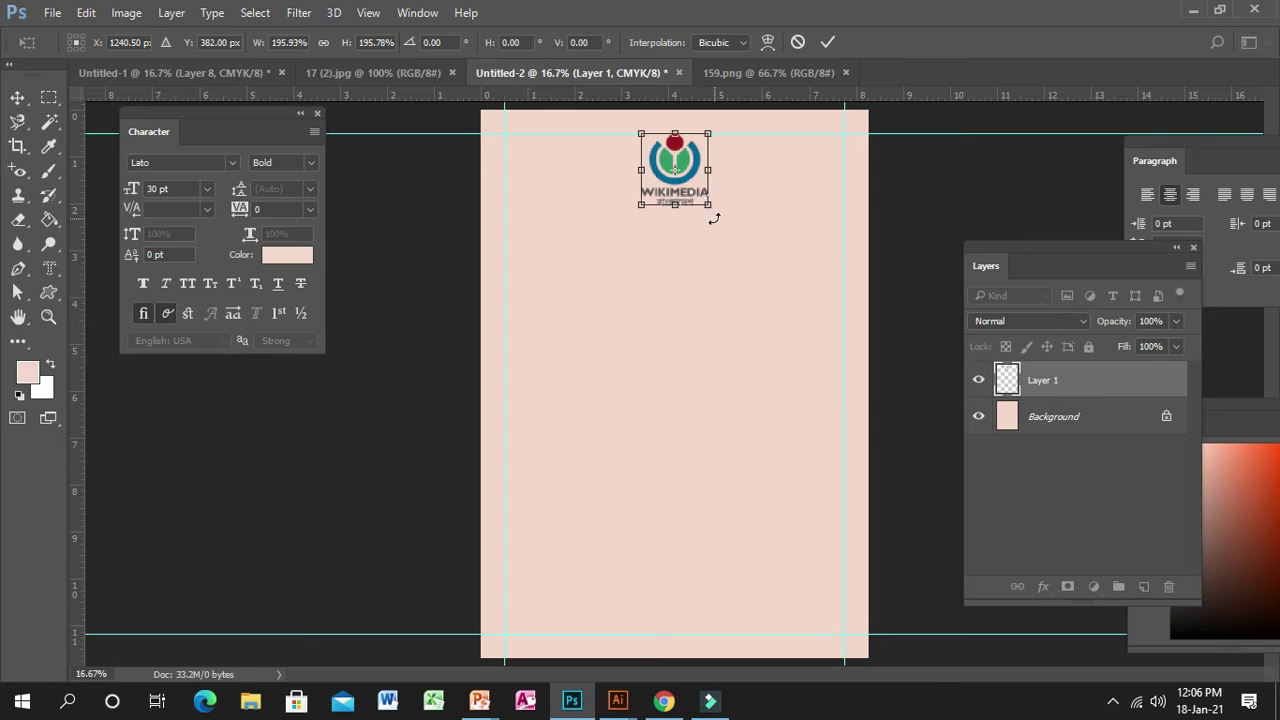
key(Return)
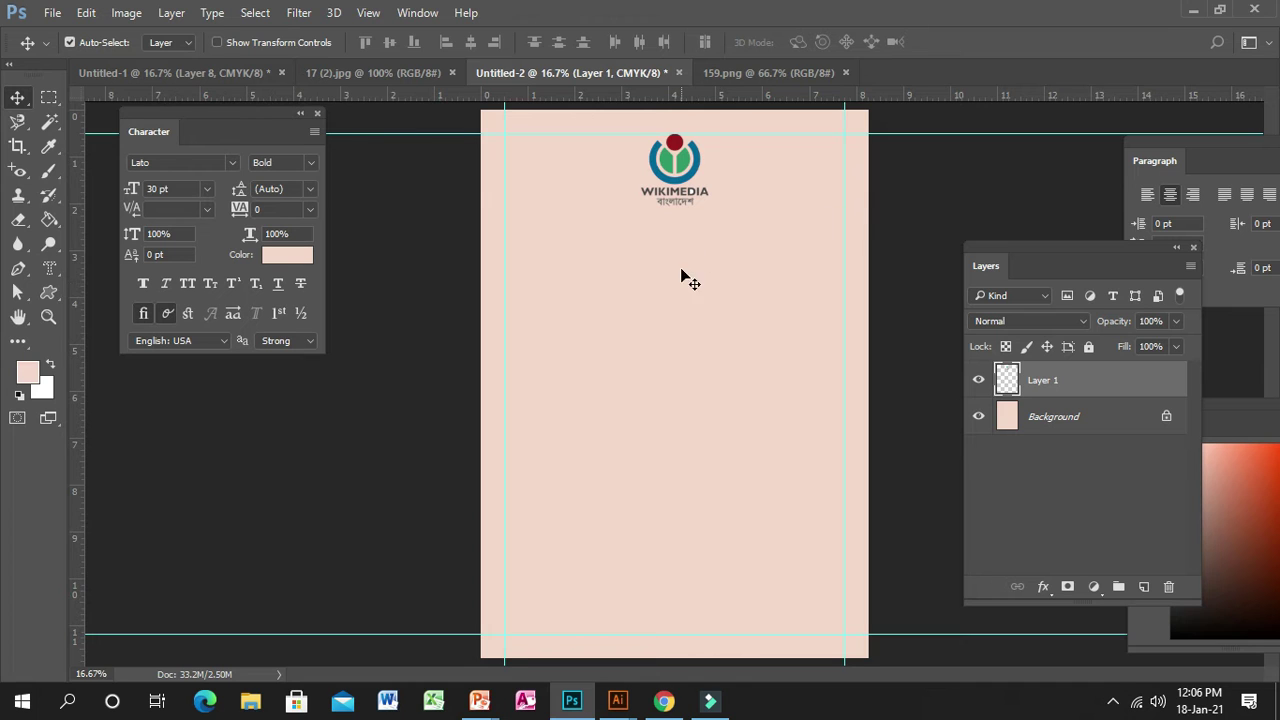
- Start a horizontal text layer below the logo and sample the logo's dark red (#991b1e) as its text color
click(49, 268)
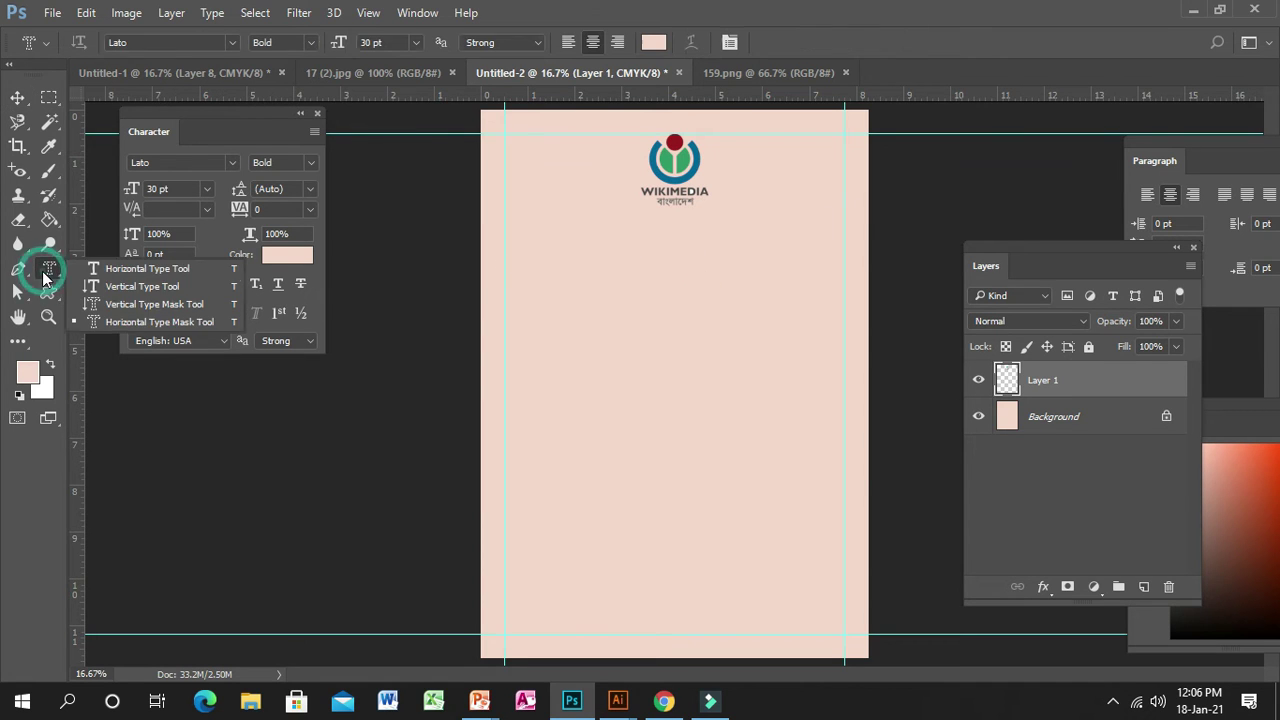
click(103, 268)
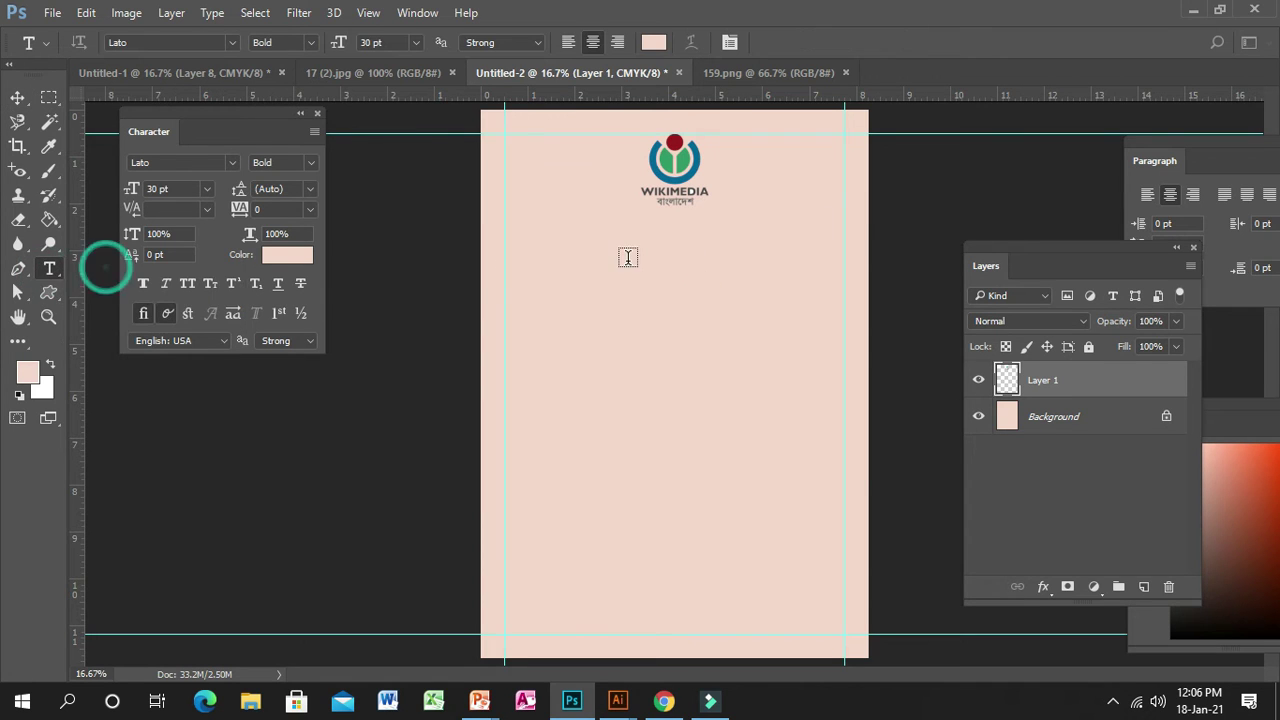
click(538, 257)
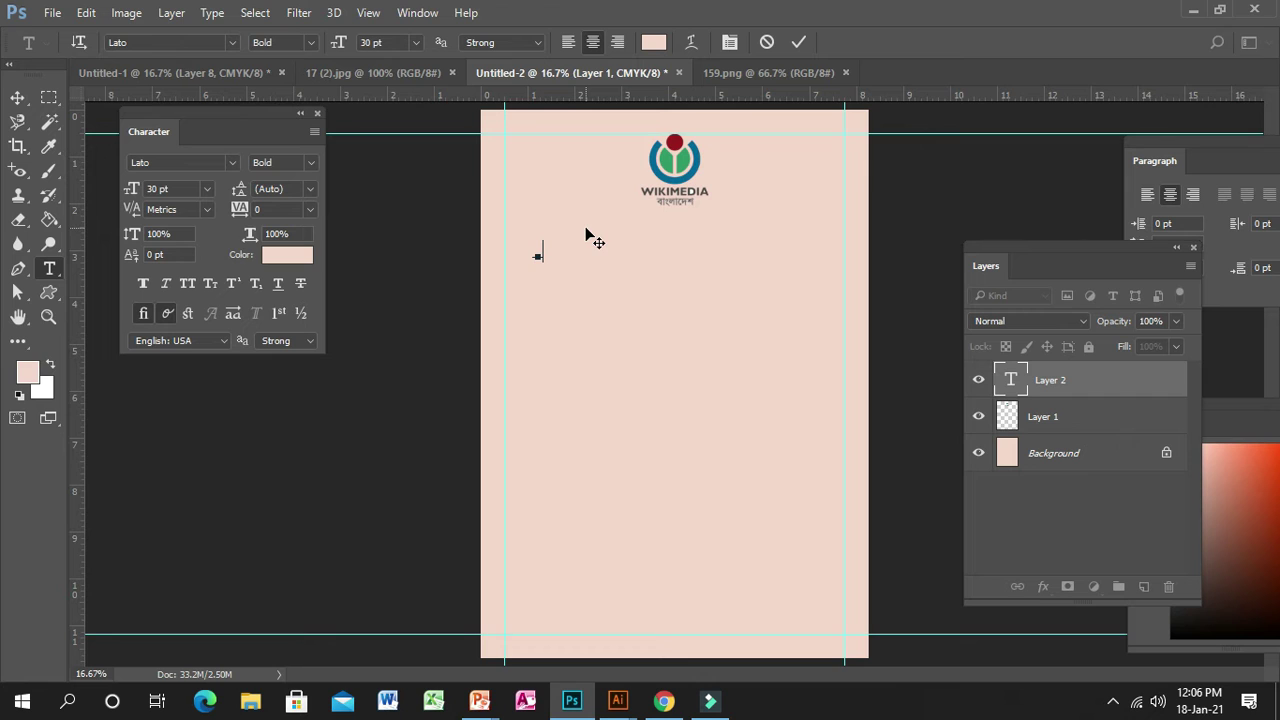
click(538, 258)
click(527, 250)
click(653, 43)
drag(712, 88, 682, 221)
click(675, 144)
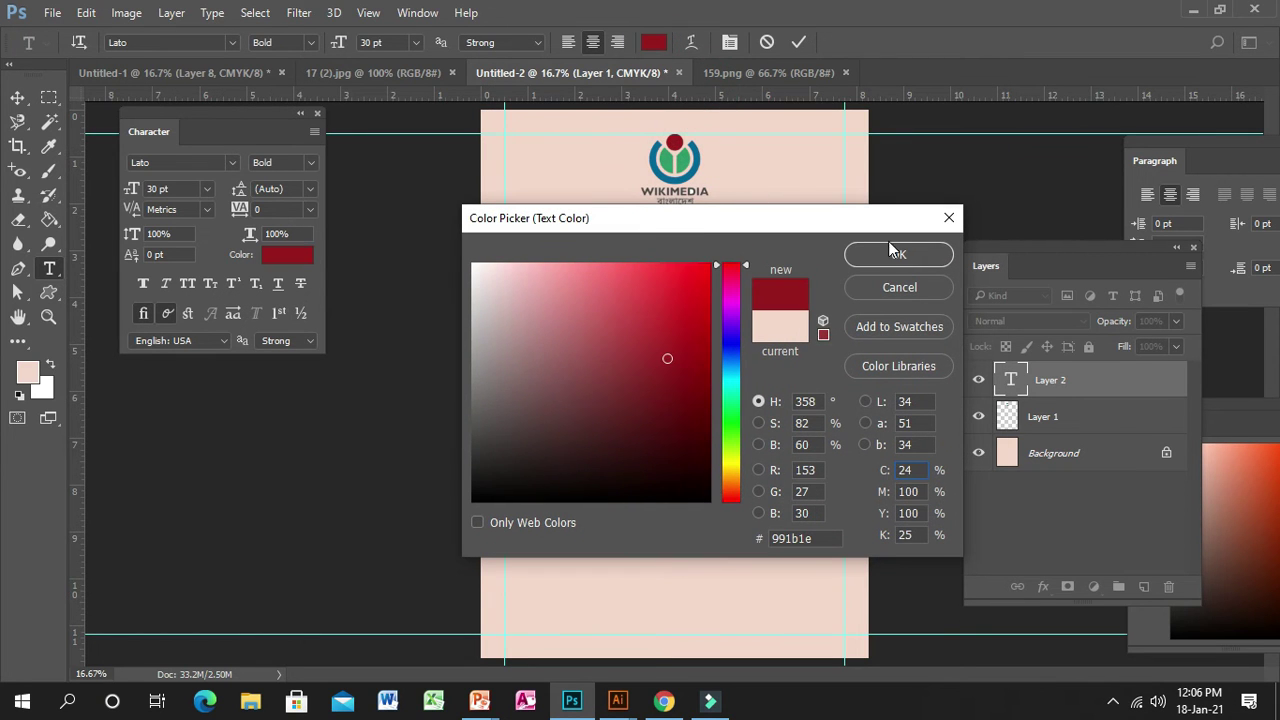
click(893, 255)
- Replace the stray character in the new text layer with ENDOFREE
click(531, 249)
click(532, 250)
click(528, 248)
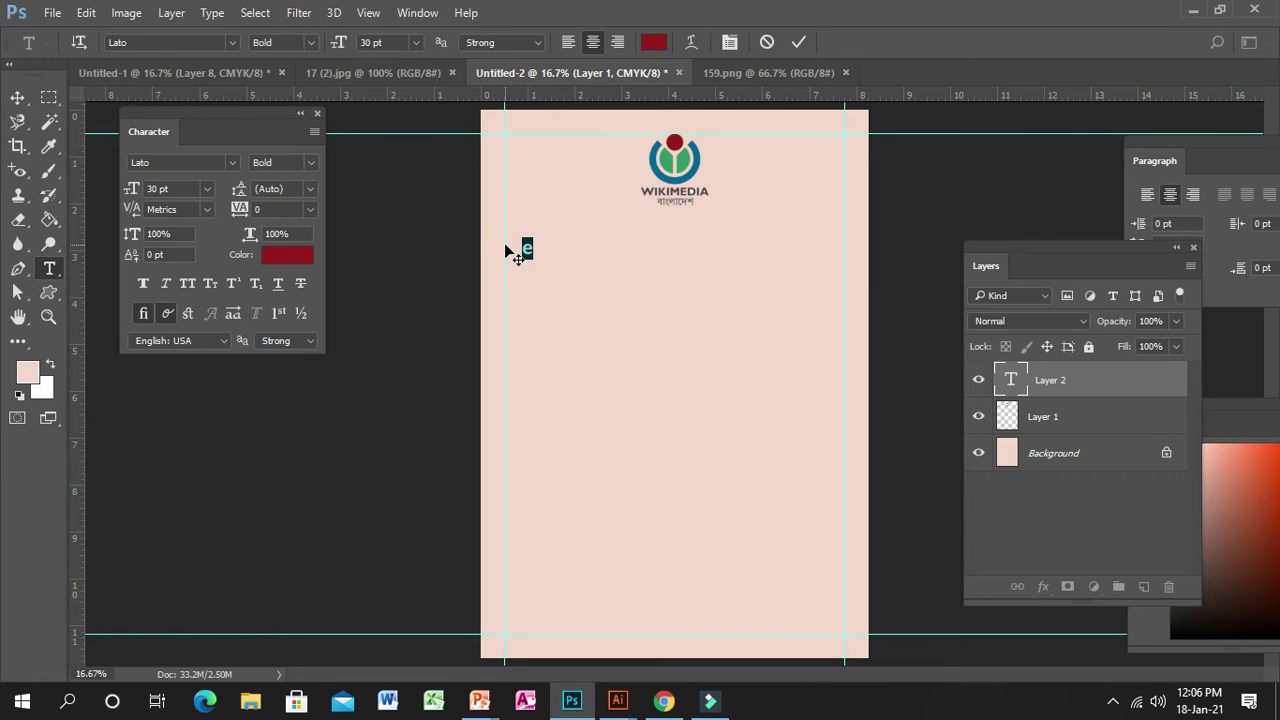
key(BackSpace)
text(ENDOFREE)
- Move the ENDOFREE title under the logo and scale it up proportionally to about 47.95 pt
click(17, 97)
drag(553, 255, 613, 255)
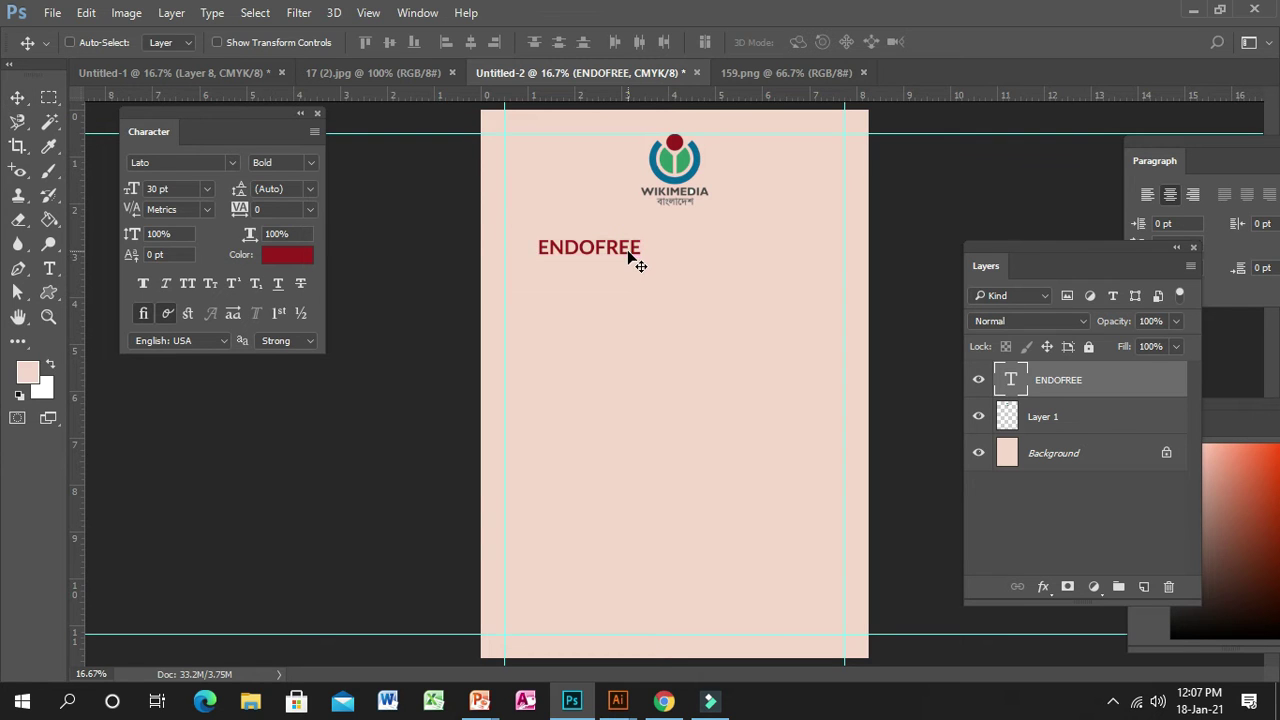
key(ctrl+t)
drag(641, 258, 716, 229)
key(Return)
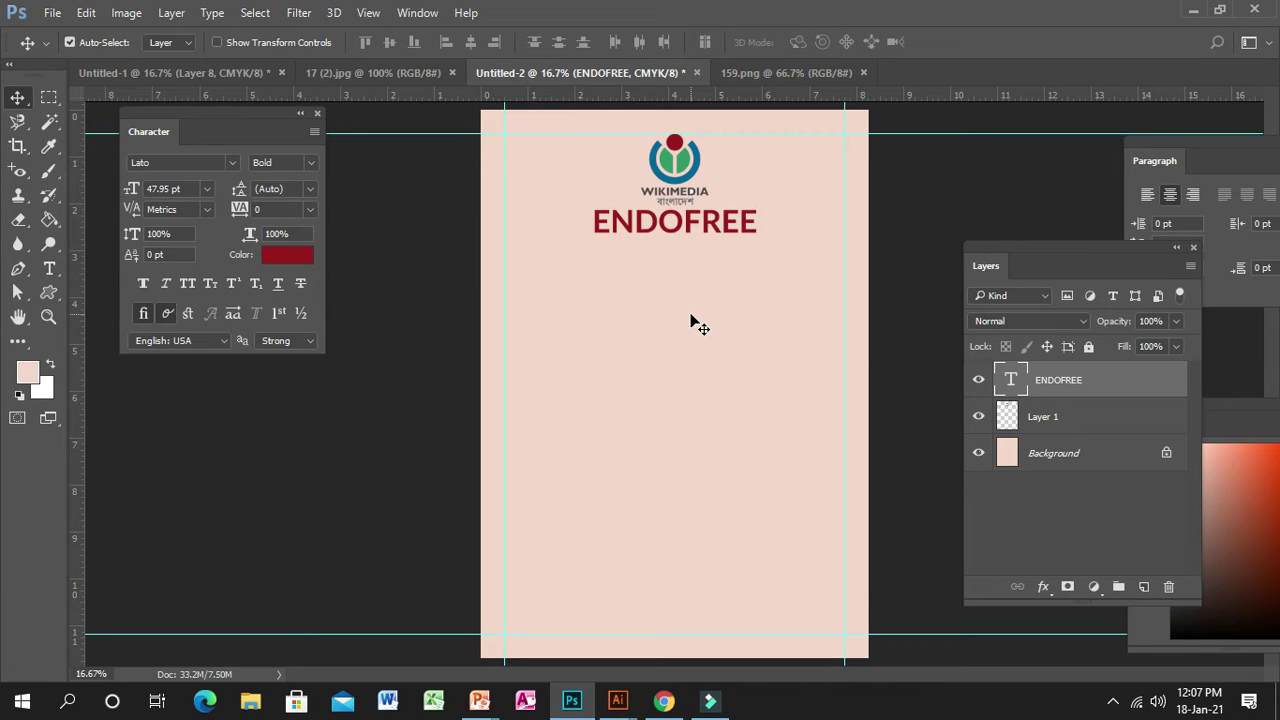
- Duplicate the Background layer and use the copy's transform center to place a vertical guide at the page's middle
click(1078, 453)
right_click(1078, 448)
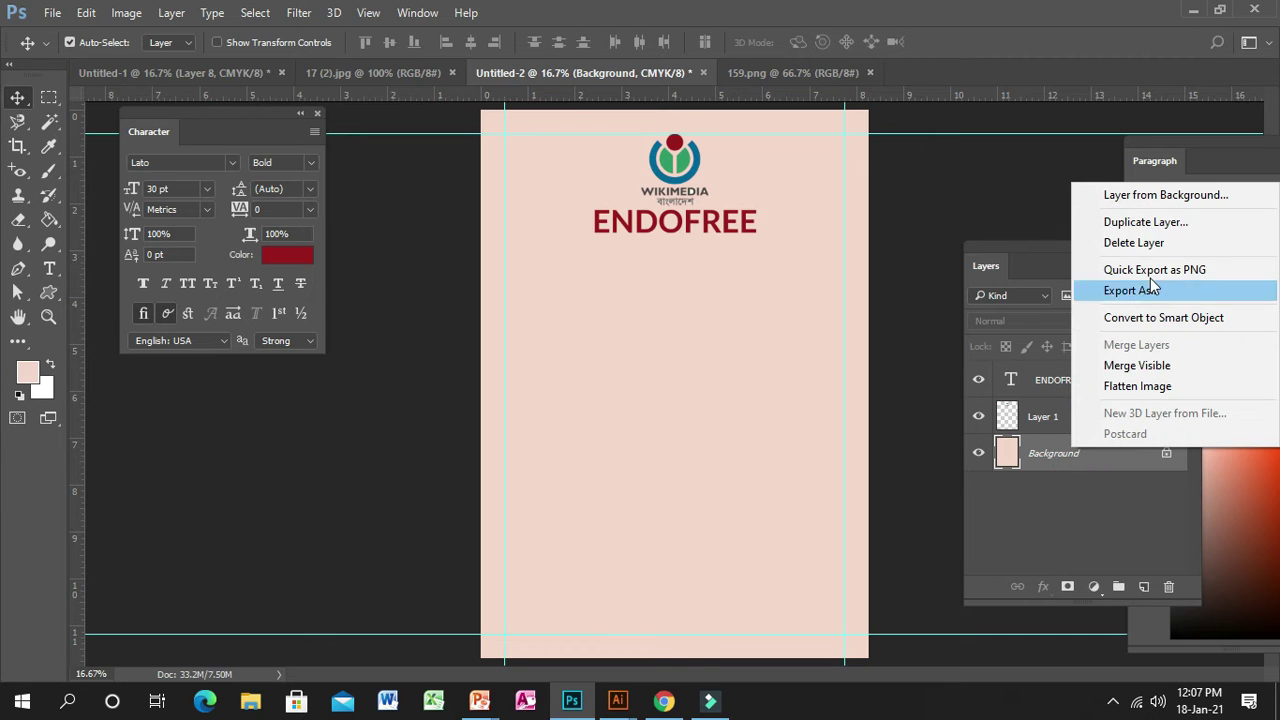
click(1144, 222)
click(802, 205)
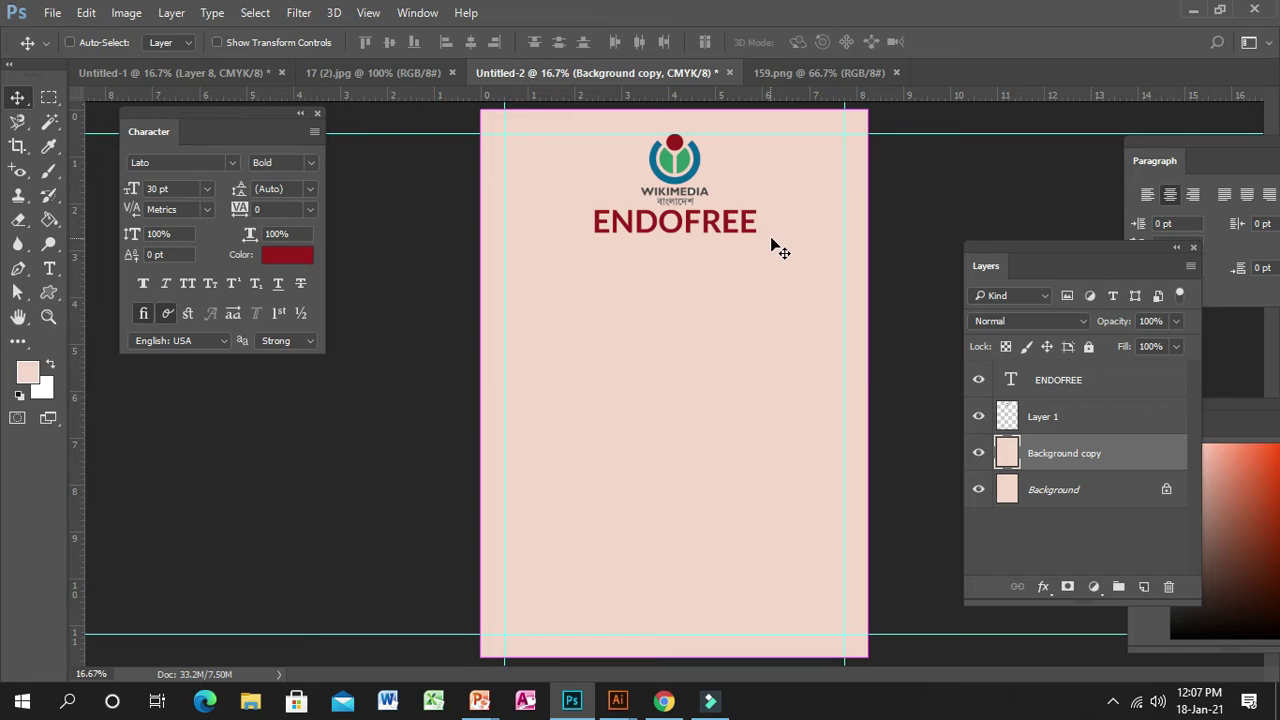
key(ctrl+t)
drag(77, 356, 676, 386)
key(Return)
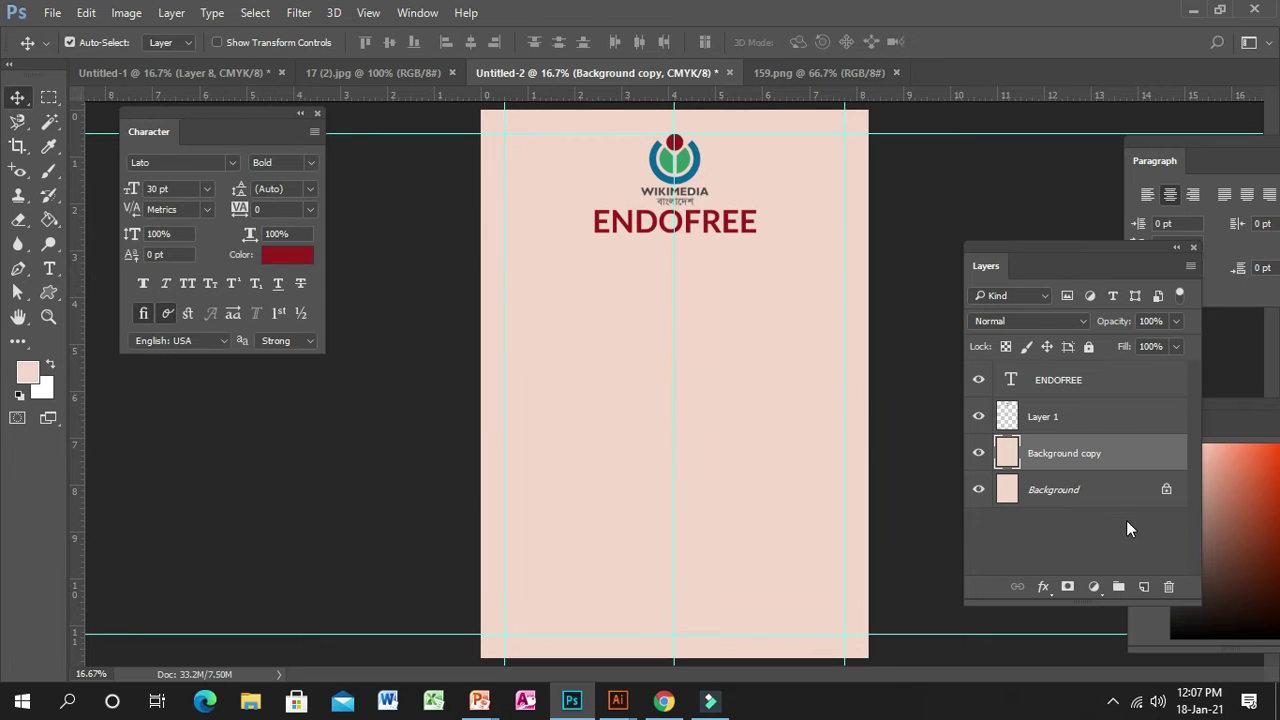
- Delete the Background copy layer
click(1166, 585)
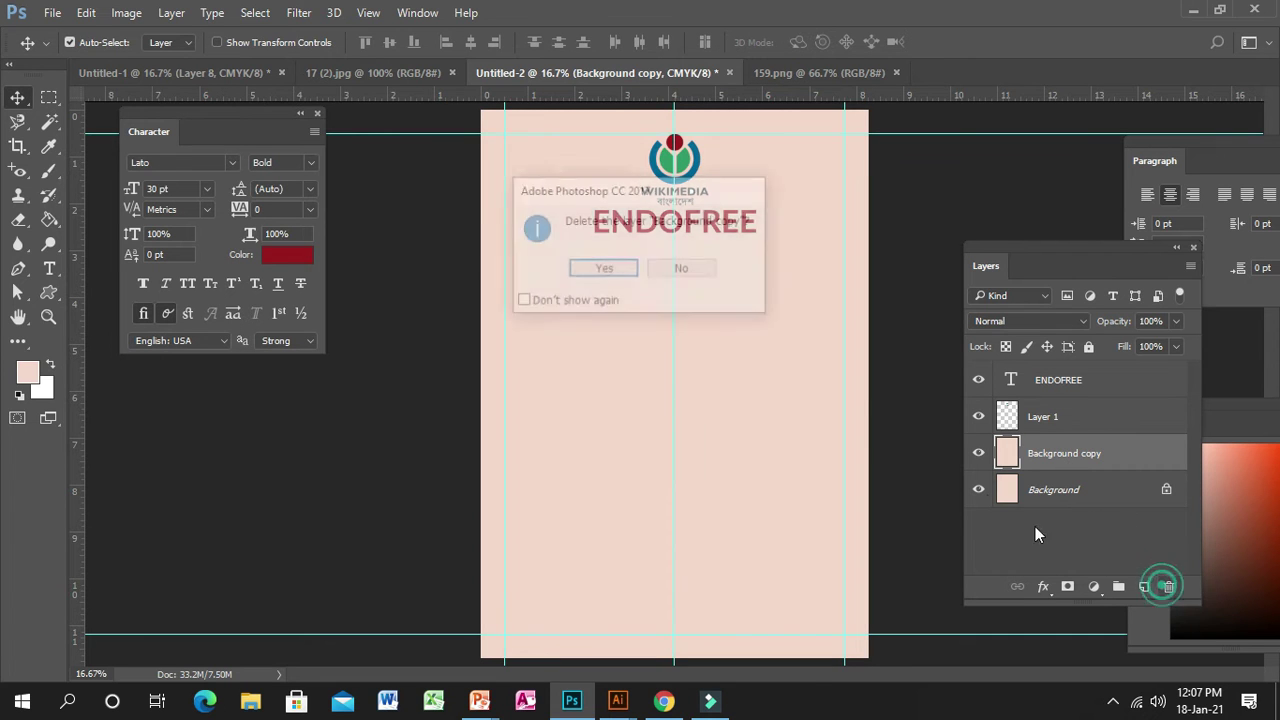
click(588, 270)
- Nudge the ENDOFREE title slightly left so that it is centered on the middle guide
click(1058, 418)
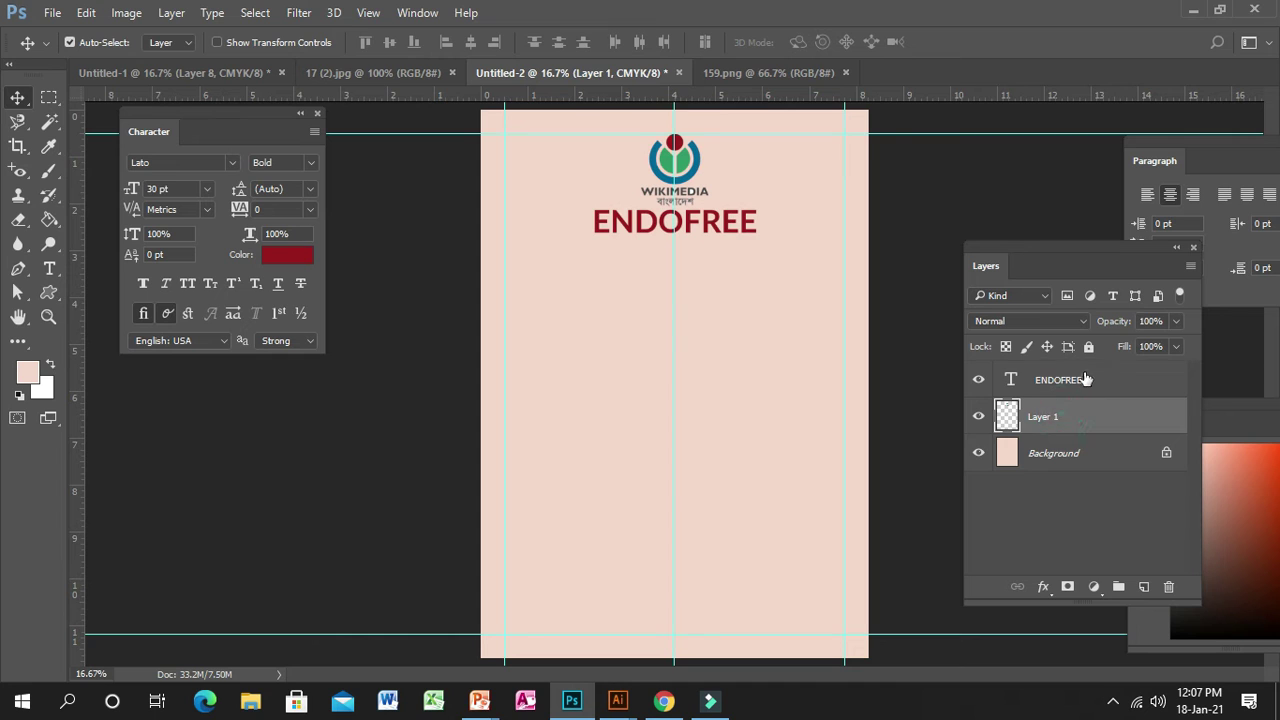
click(1058, 381)
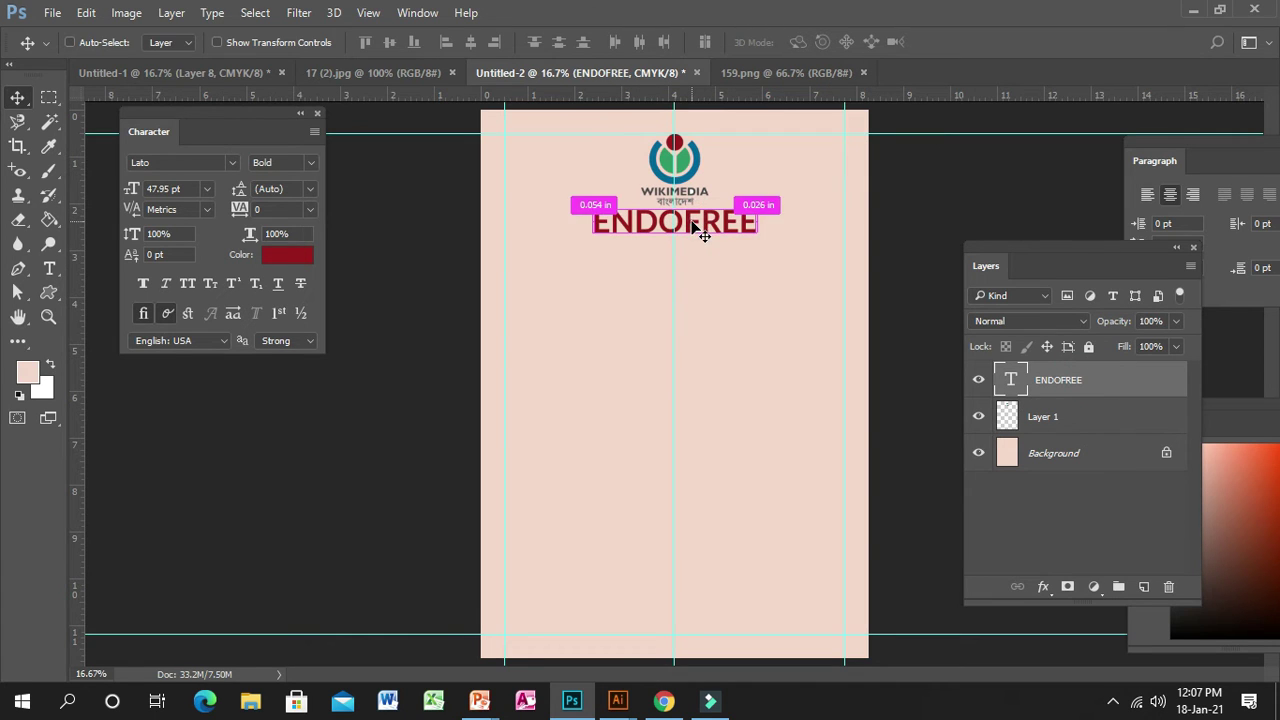
key(ctrl+t)
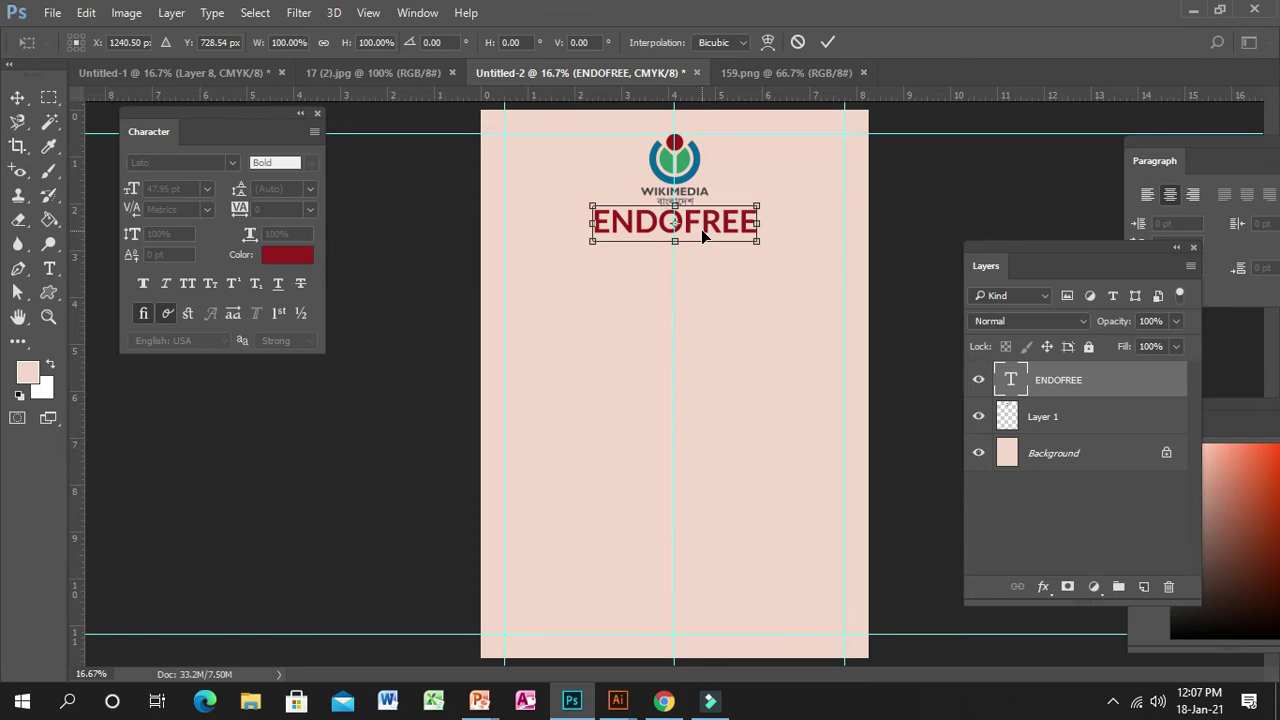
key(Left)
key(Left)
key(Left)
key(Left)
key(Left)
key(Left)
key(Return)
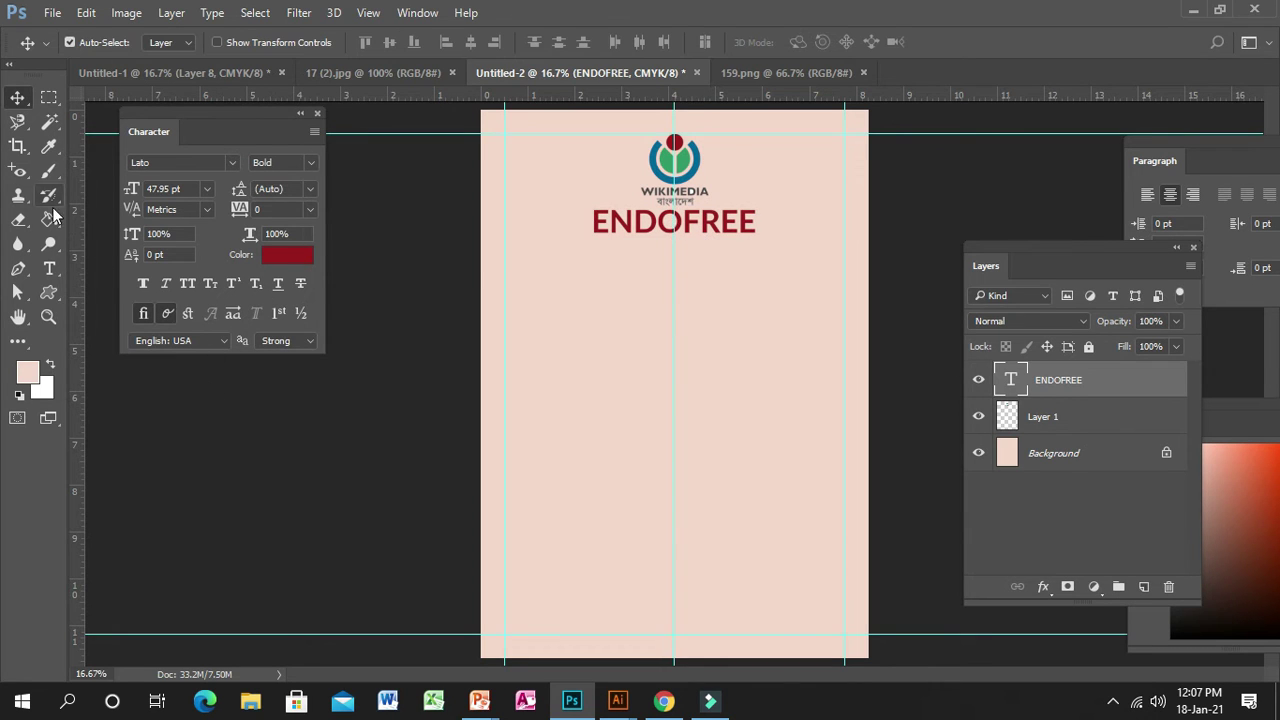
- Duplicate the ENDOFREE title directly below the original
click(49, 268)
click(20, 99)
drag(708, 232, 707, 270)
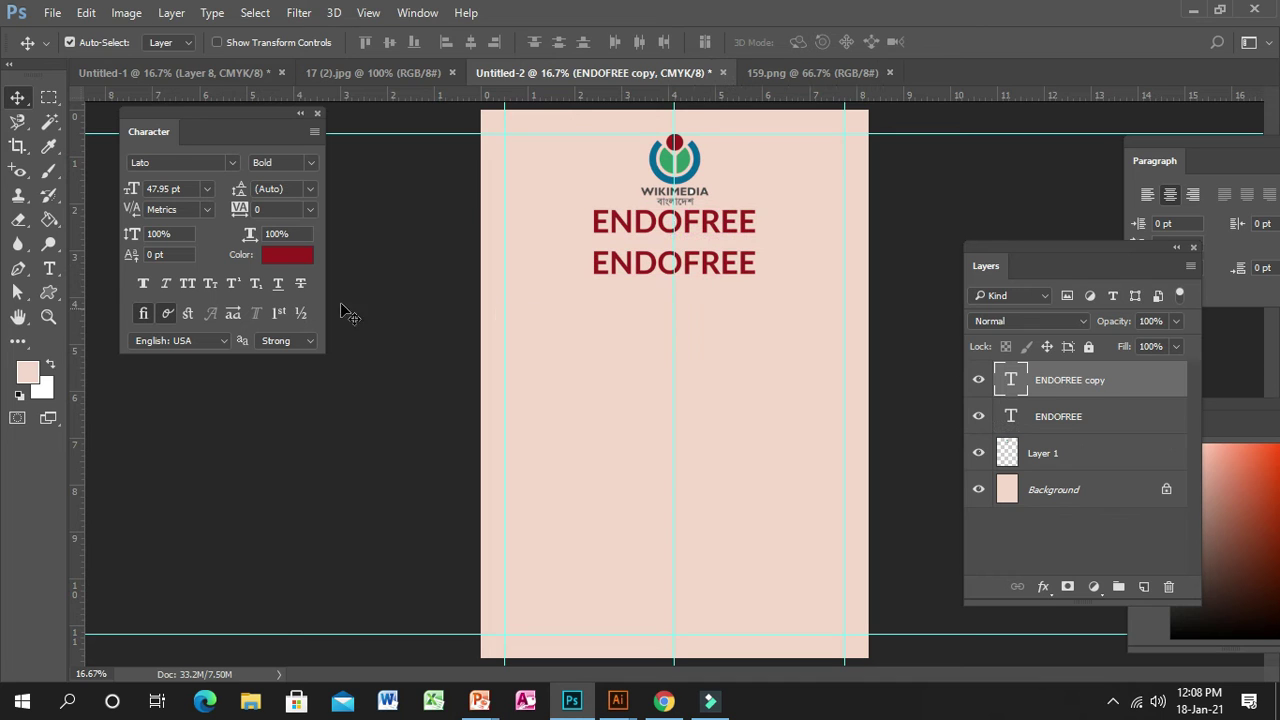
- Replace the duplicated title's text with "Letrozole 20 mg Tablet"
click(49, 268)
click(652, 262)
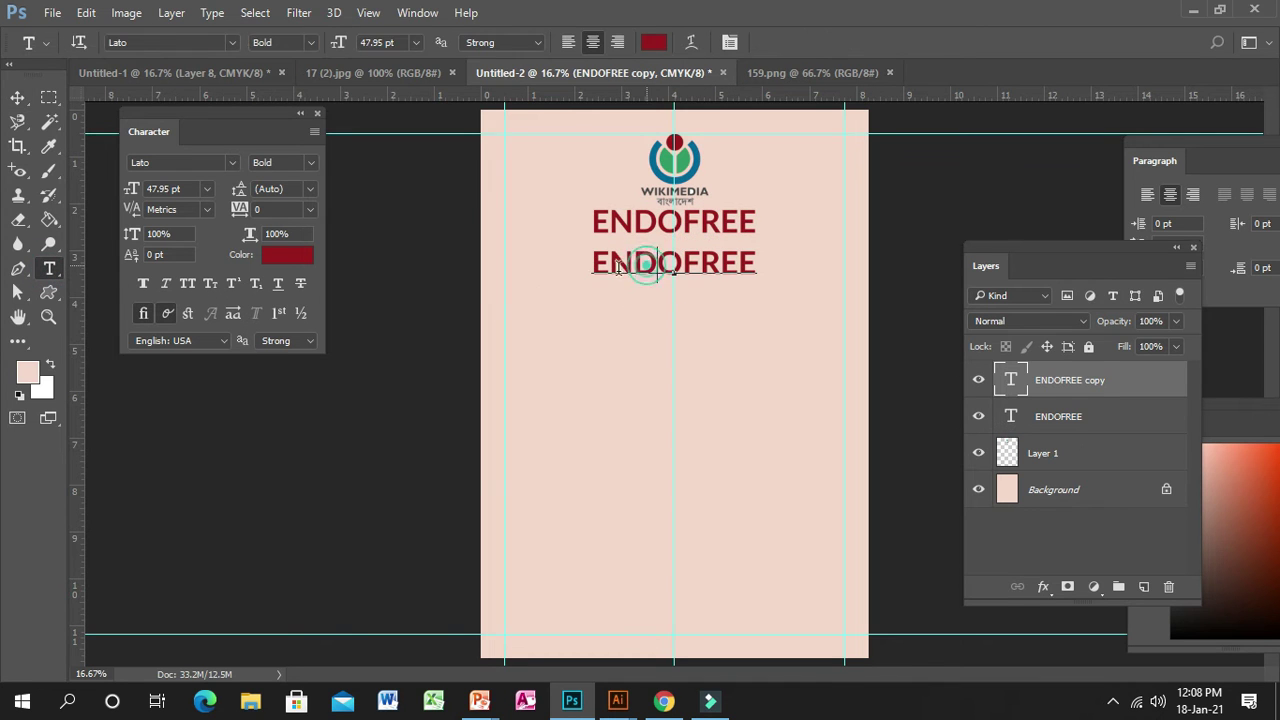
drag(586, 263, 808, 262)
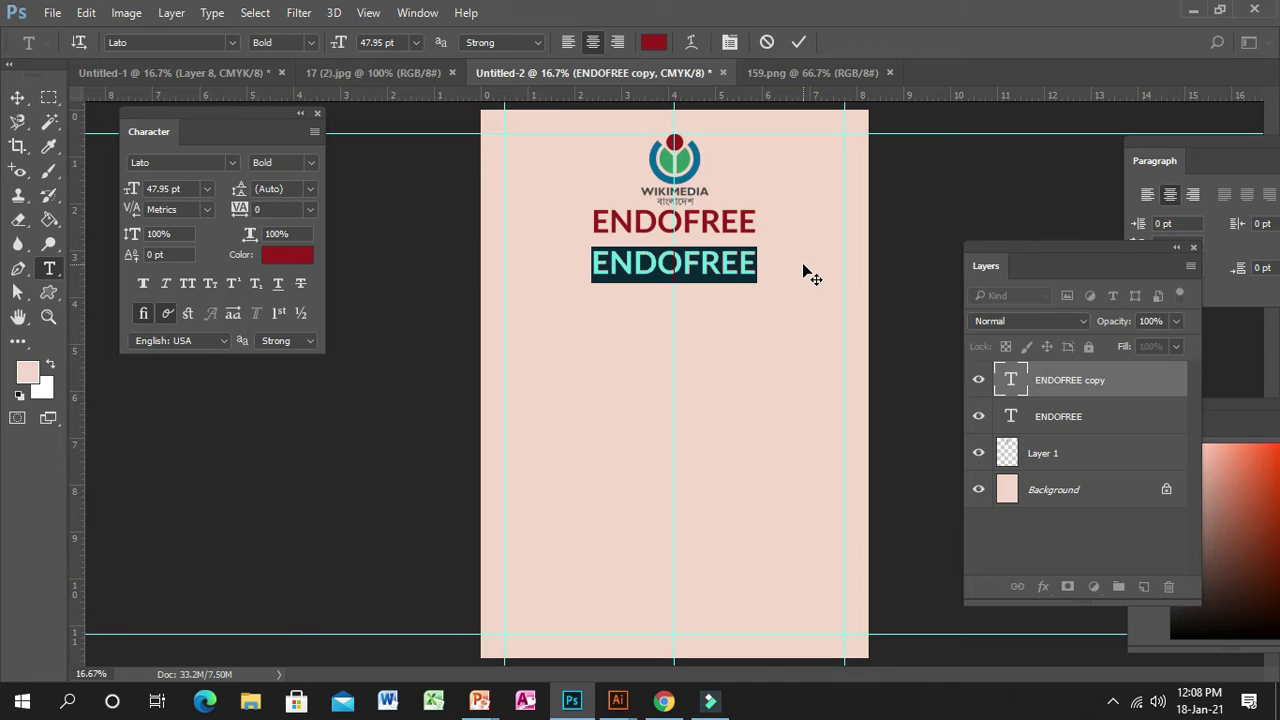
text(Iet)
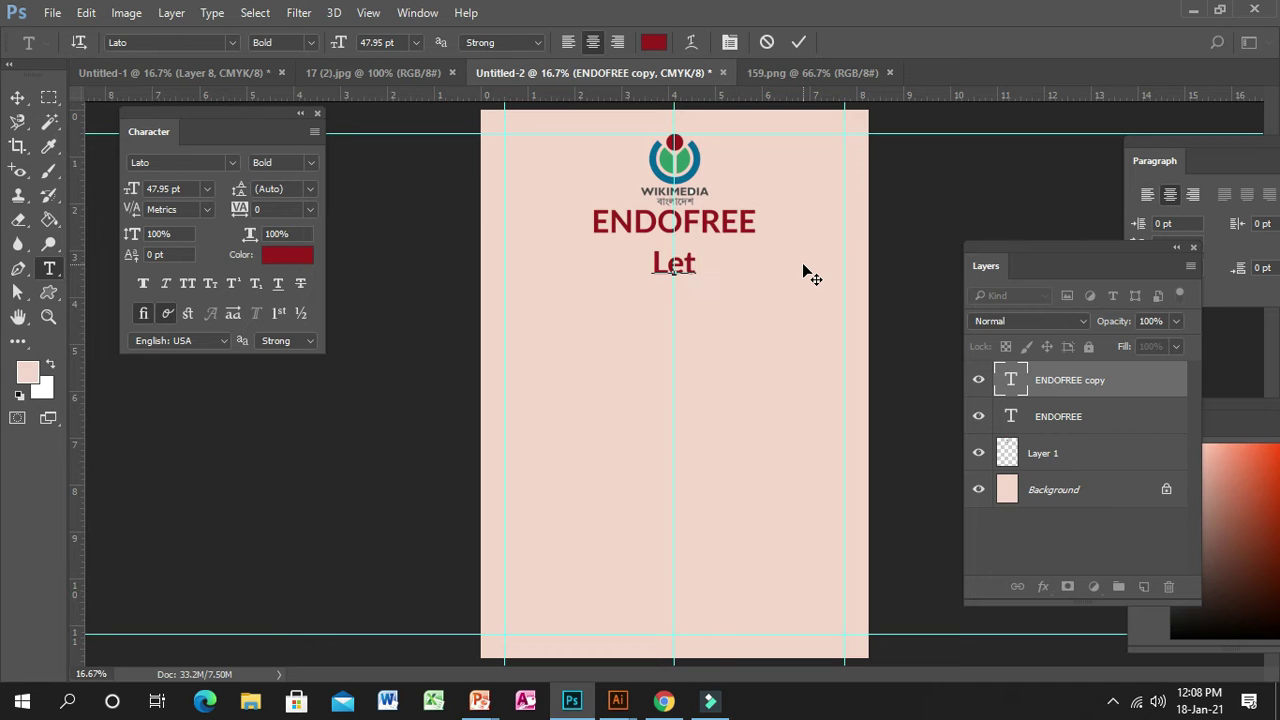
text(rozol)
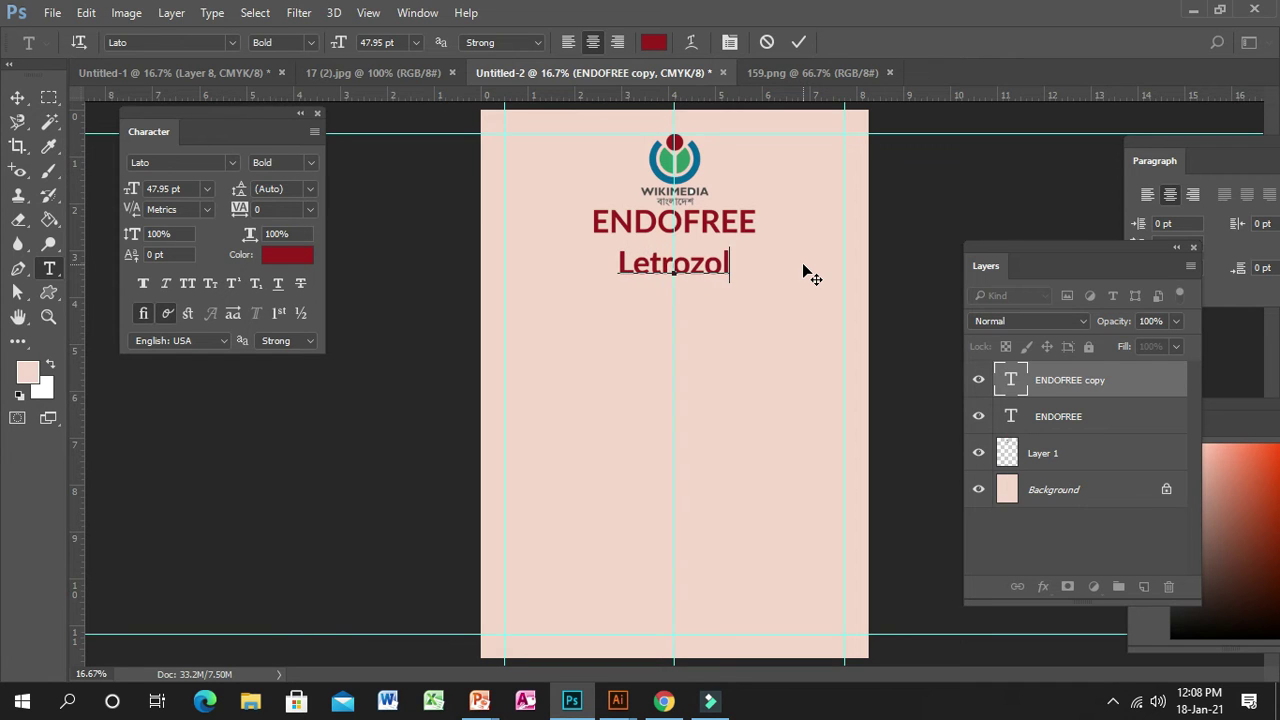
text(e 20)
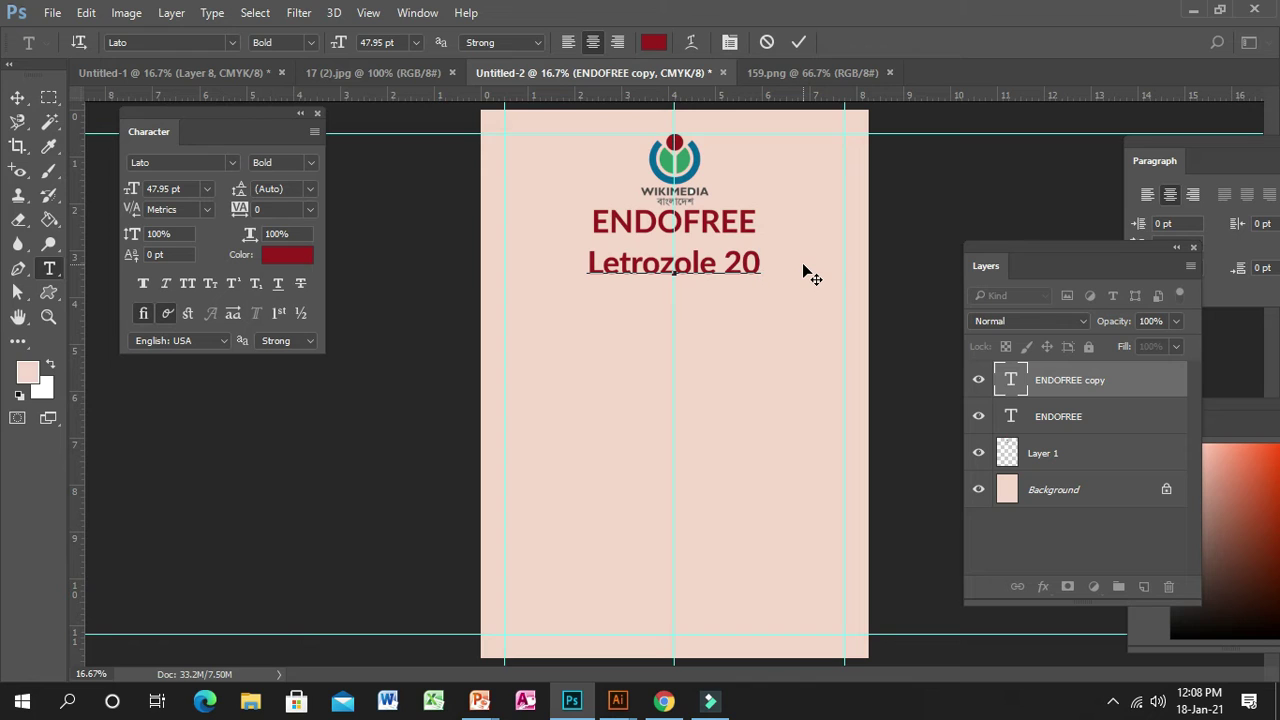
text( m)
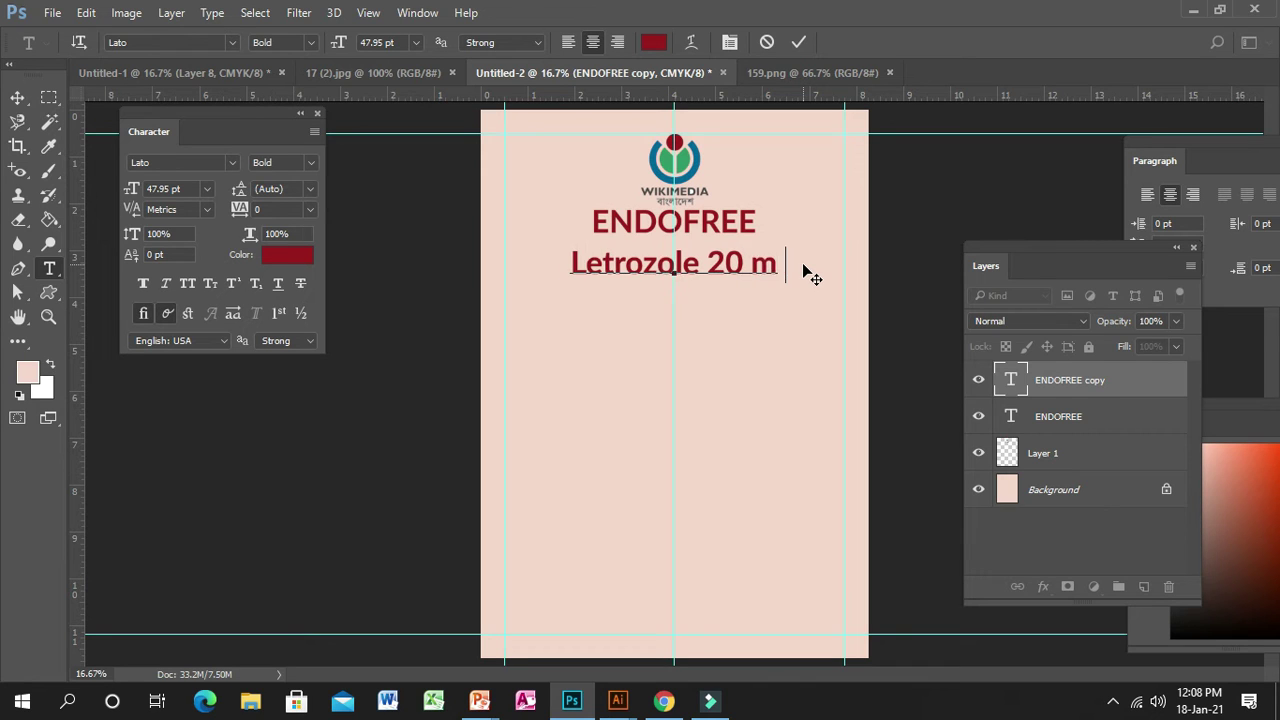
text(g Tabl)
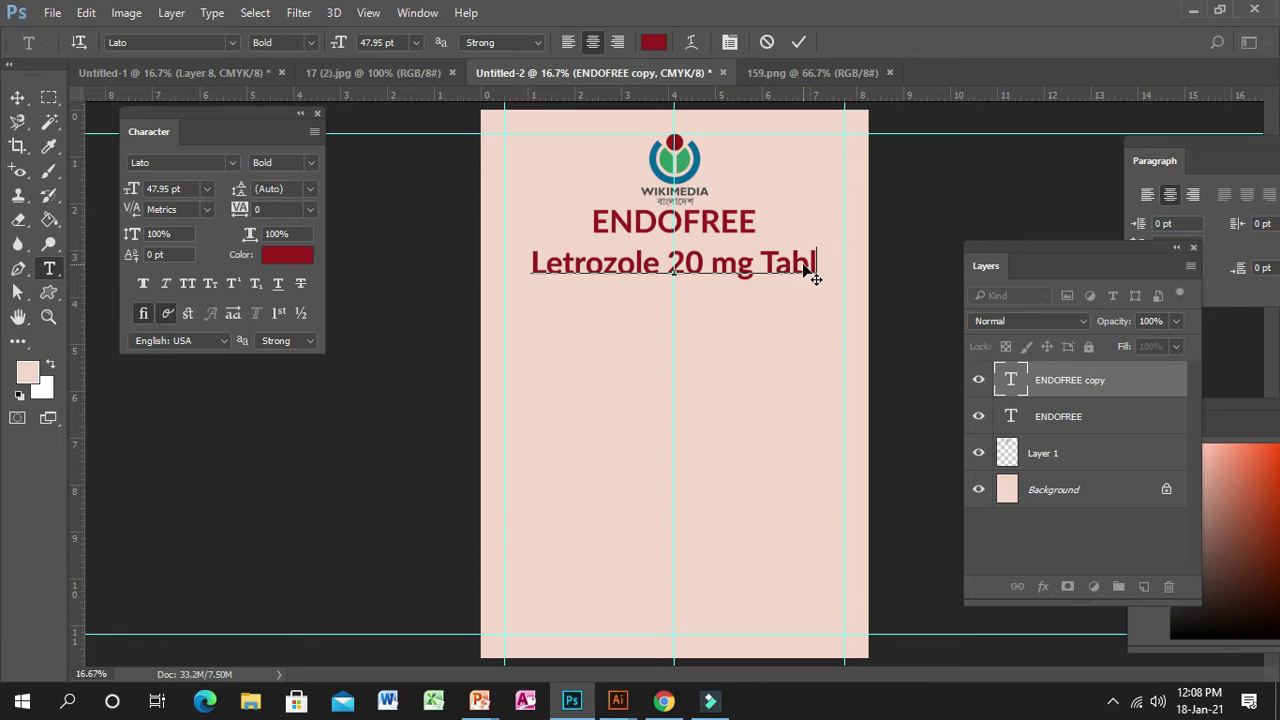
text(et)
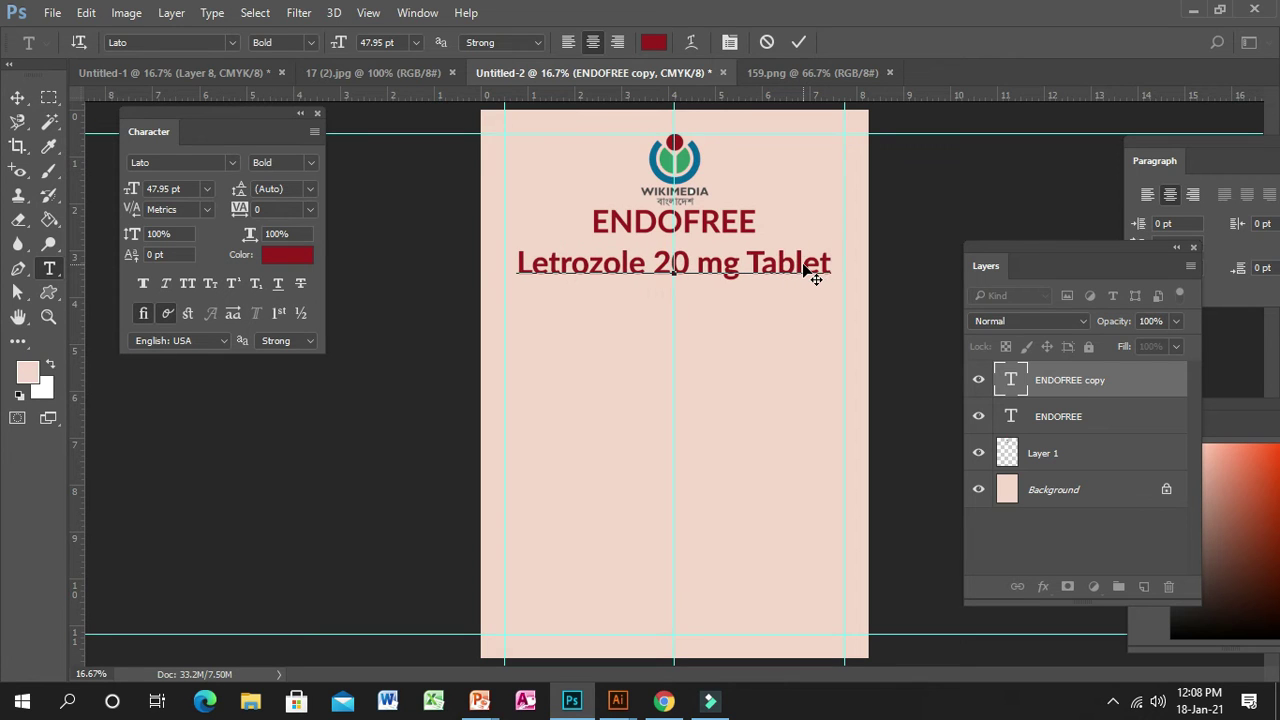
- Set the font size of the Letrozole 20 mg Tablet line to 18 pt
drag(515, 265, 830, 265)
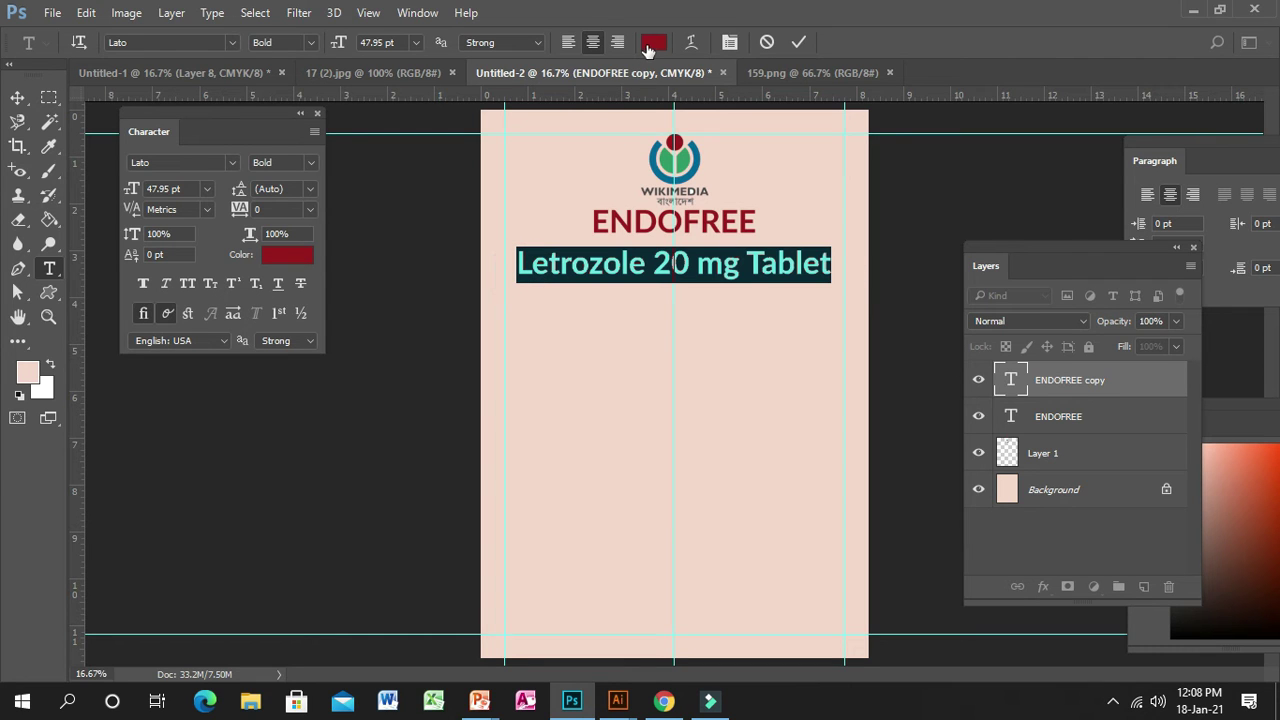
click(416, 42)
click(401, 218)
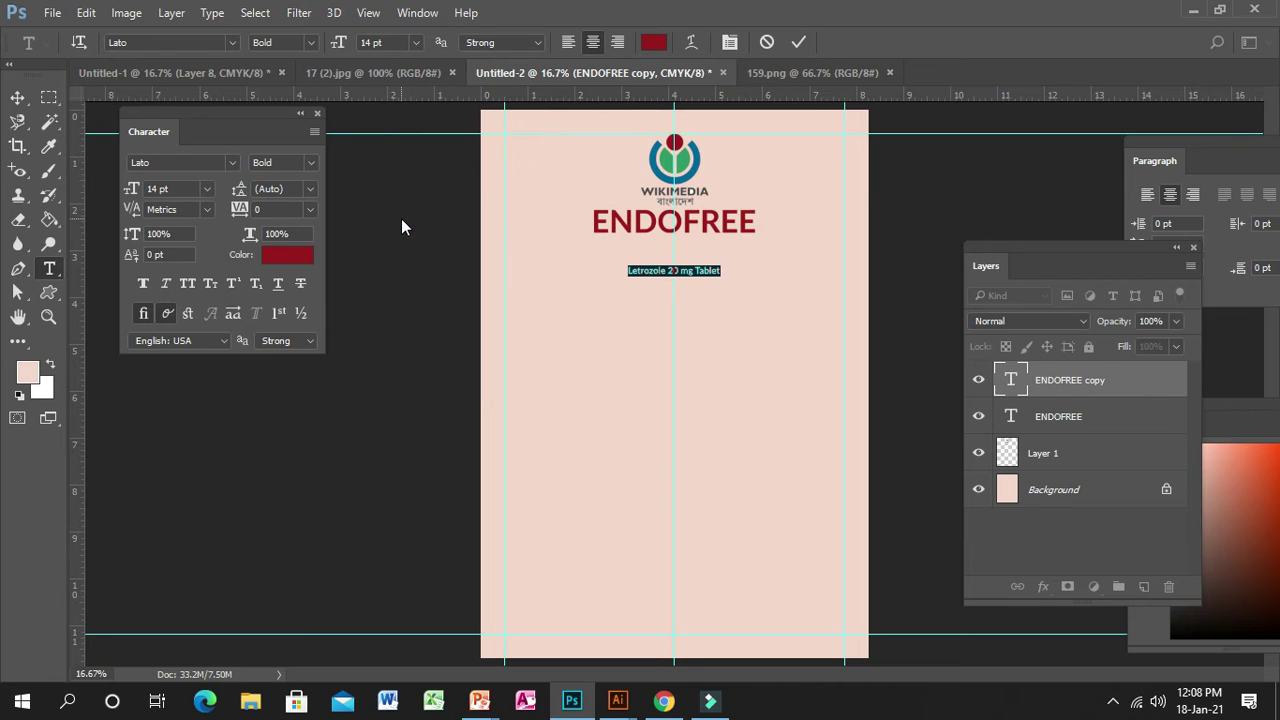
click(415, 44)
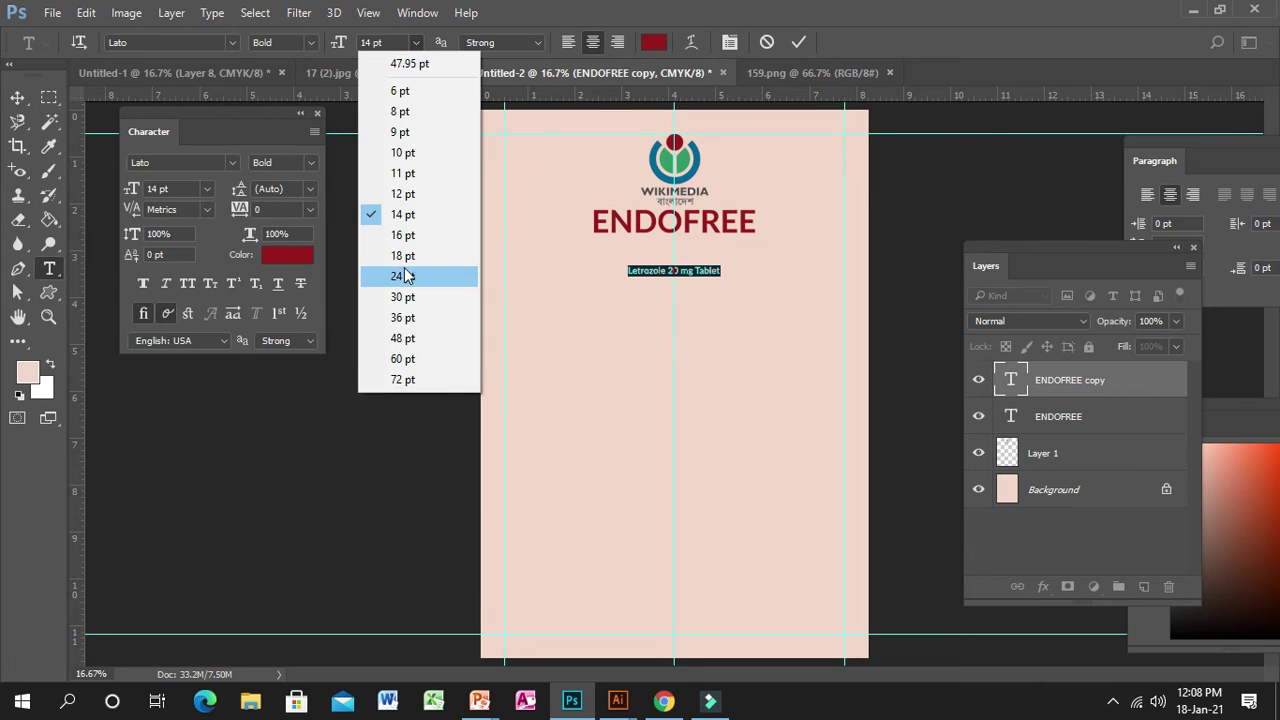
click(405, 277)
click(415, 42)
click(403, 242)
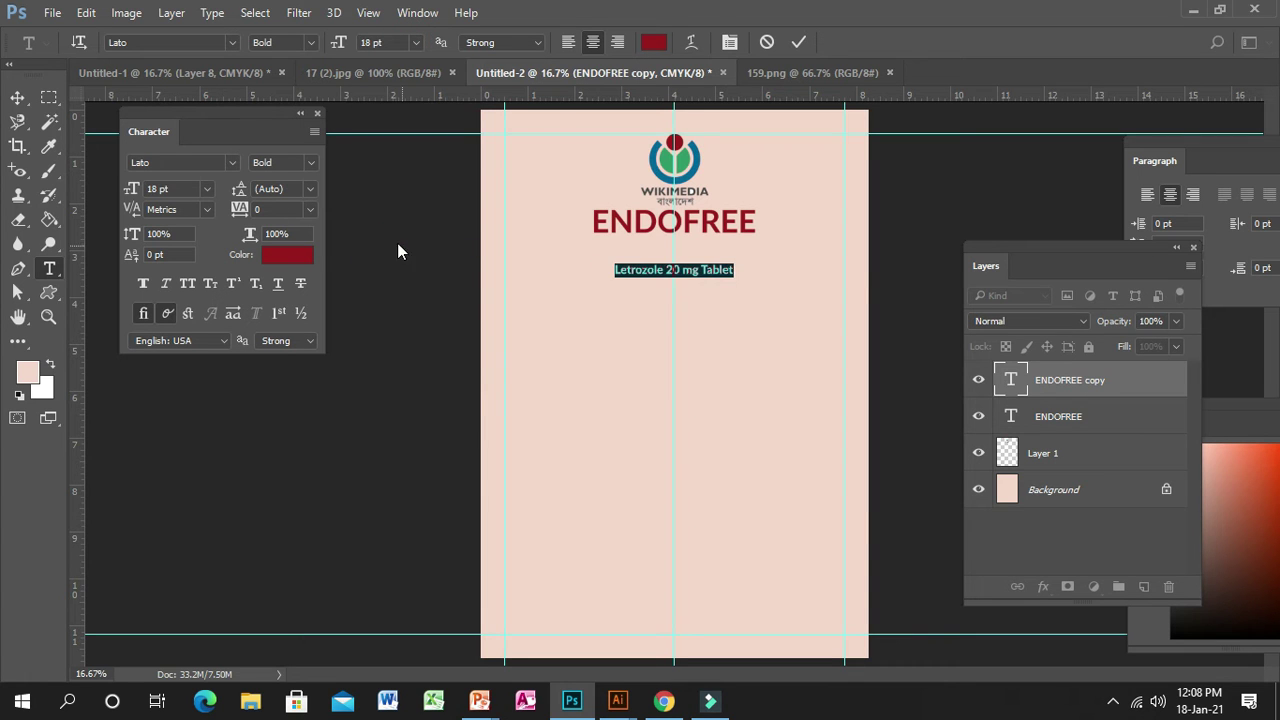
- Move the Letrozole 20 mg Tablet line close beneath ENDOFREE, aligned with the title's right edge
click(17, 97)
drag(700, 272, 721, 252)
key(Up)
key(Up)
key(Up)
key(Up)
key(Up)
key(Up)
key(Up)
key(Up)
key(Up)
key(Up)
key(Up)
key(Up)
key(Up)
key(Up)
key(Up)
key(Up)
key(Up)
key(Up)
key(Up)
key(Up)
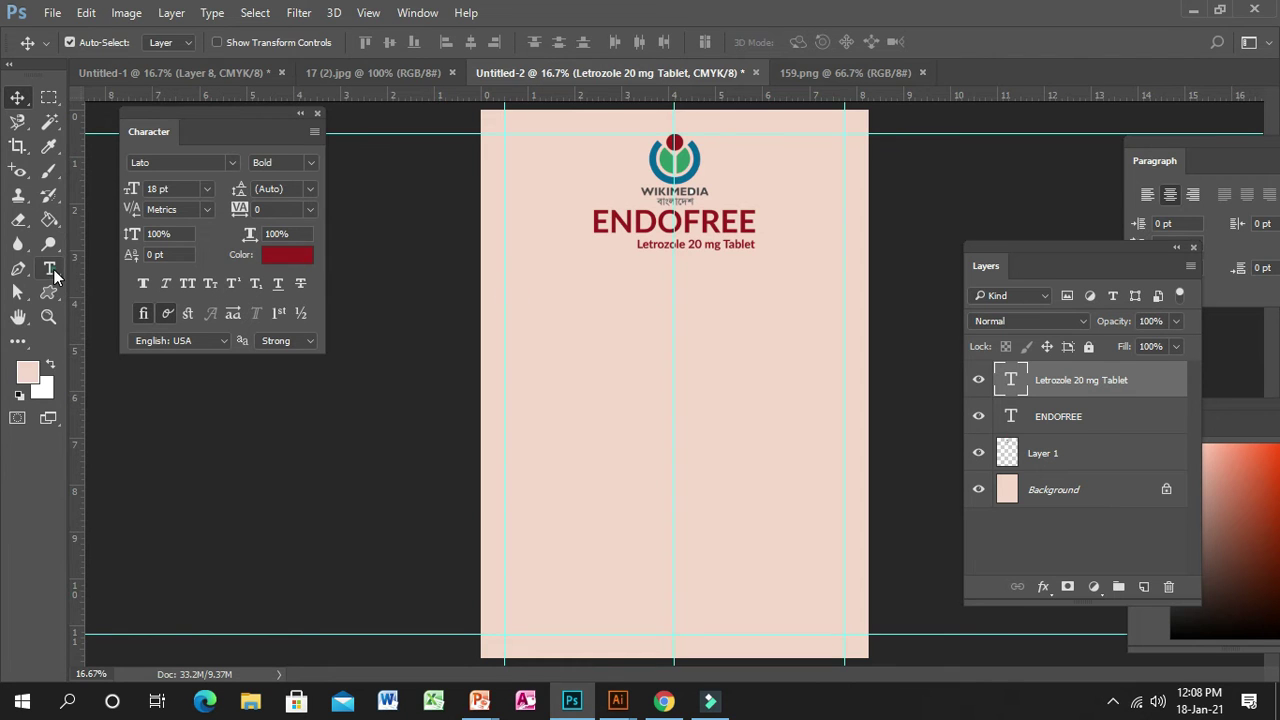
- Recolor the Letrozole 20 mg Tablet line with the blue sampled from the Wikimedia logo's ring
click(50, 269)
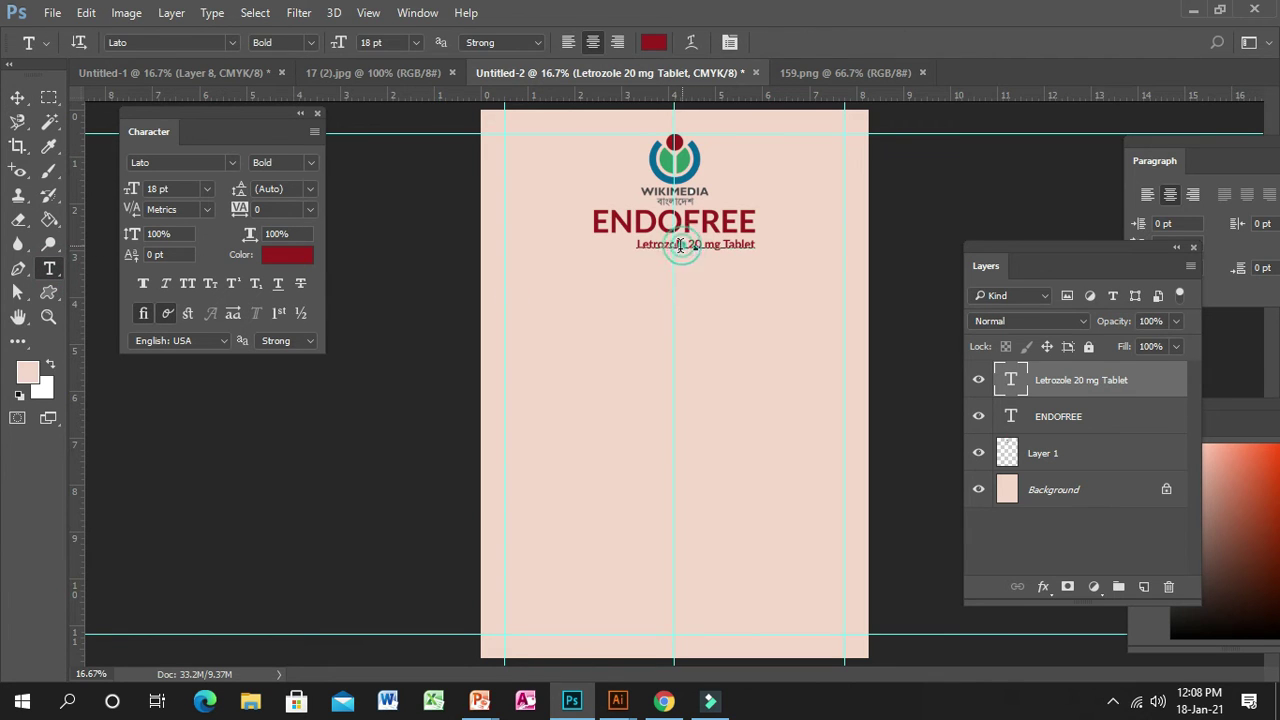
drag(634, 246, 760, 246)
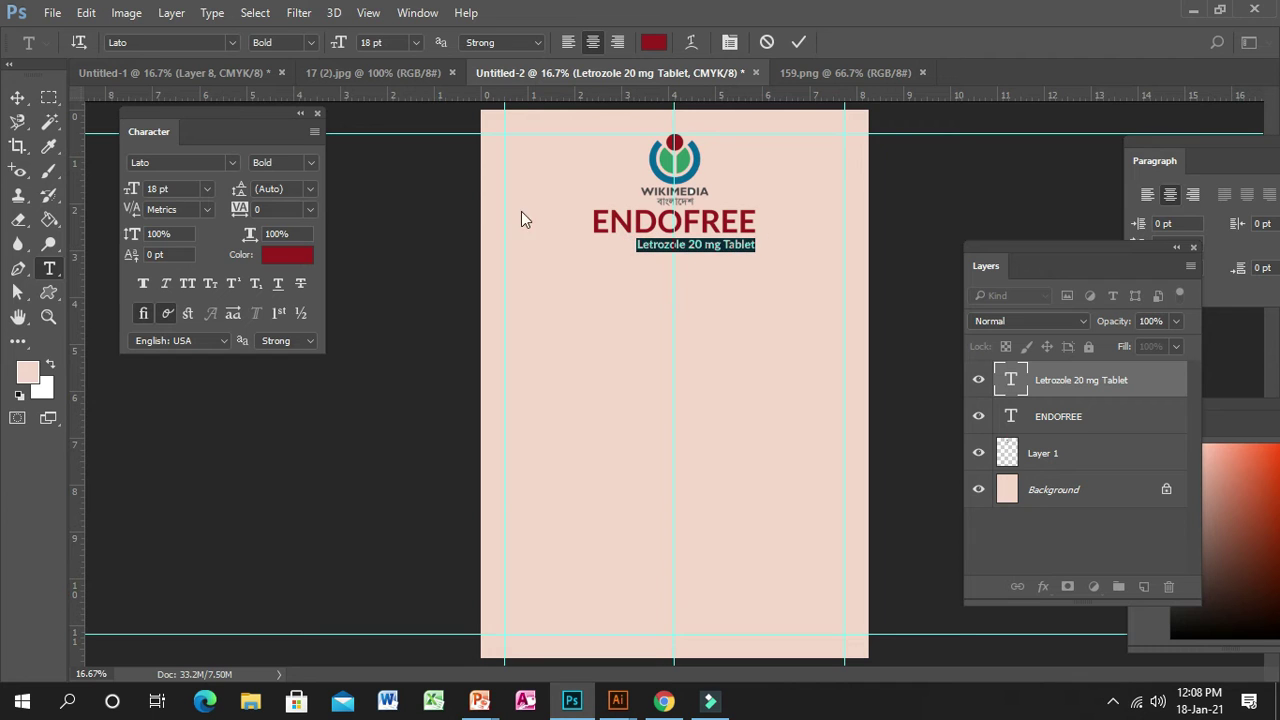
click(29, 371)
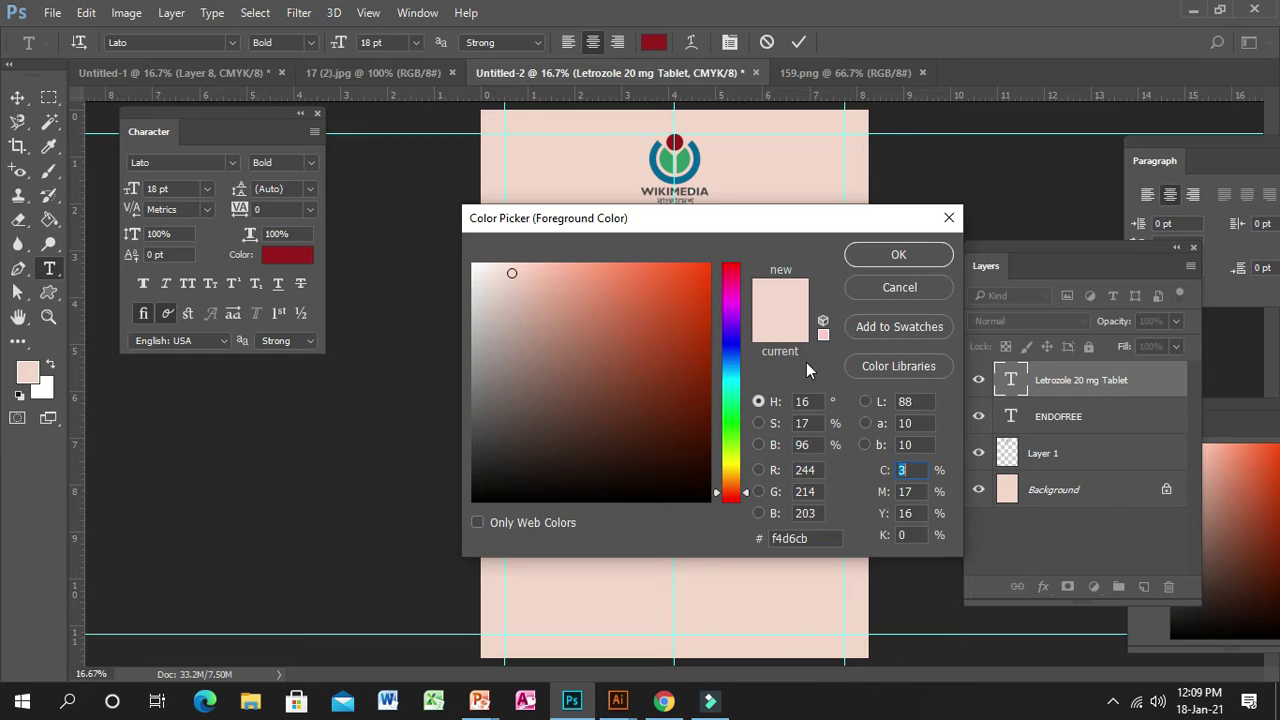
click(929, 292)
click(653, 42)
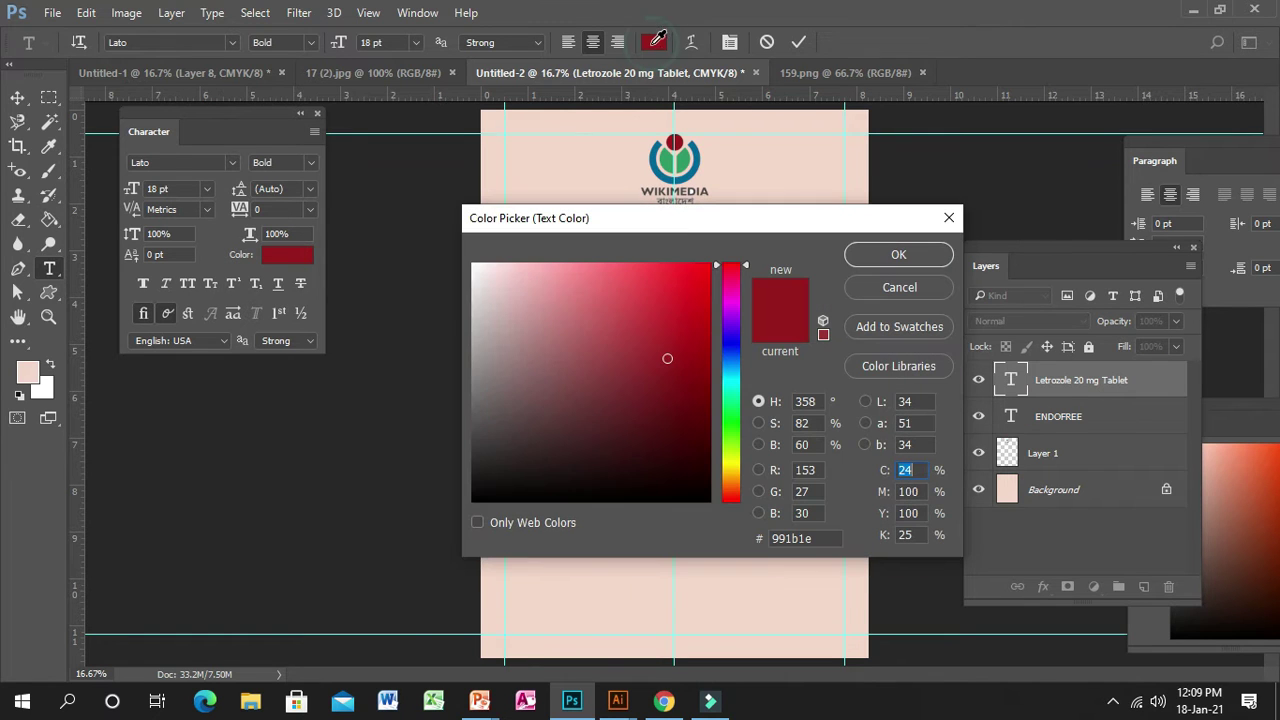
click(656, 160)
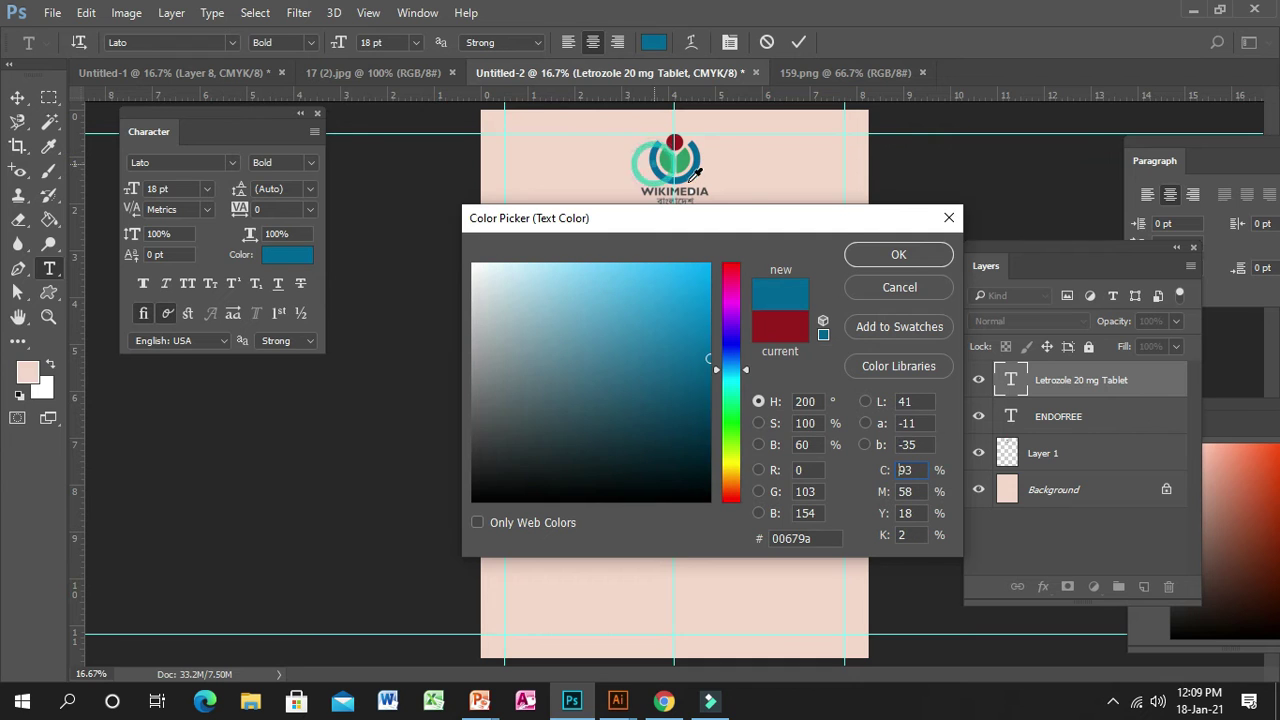
click(880, 254)
- Duplicate the Letrozole line just below itself and replace the copy's text with "Trusted therapy to treat infertillity in both male and female"
click(17, 98)
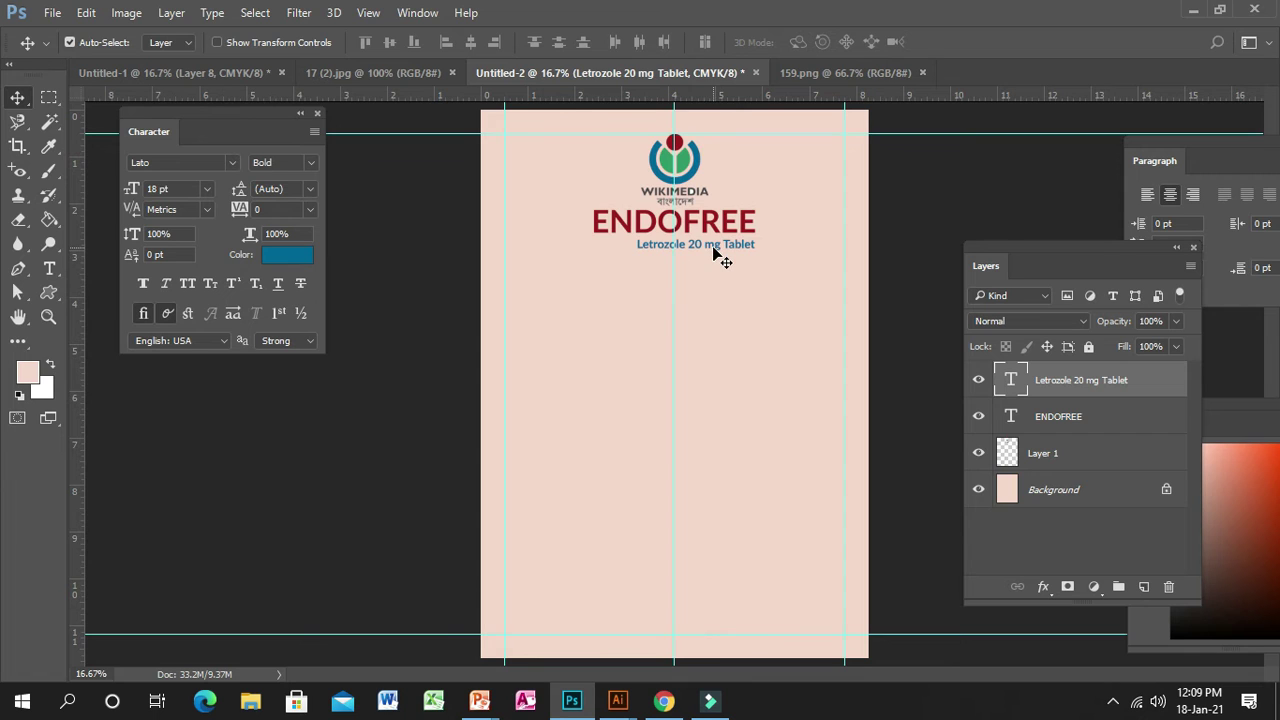
drag(712, 258, 707, 290)
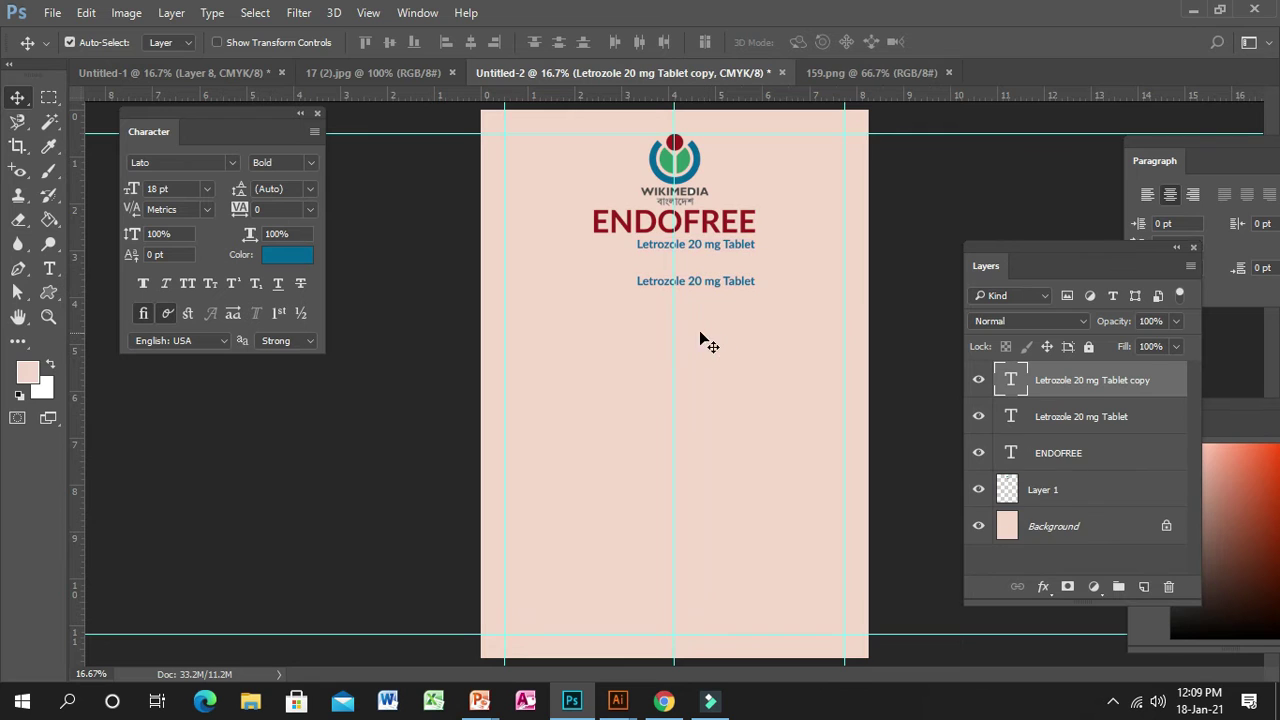
click(49, 268)
click(639, 281)
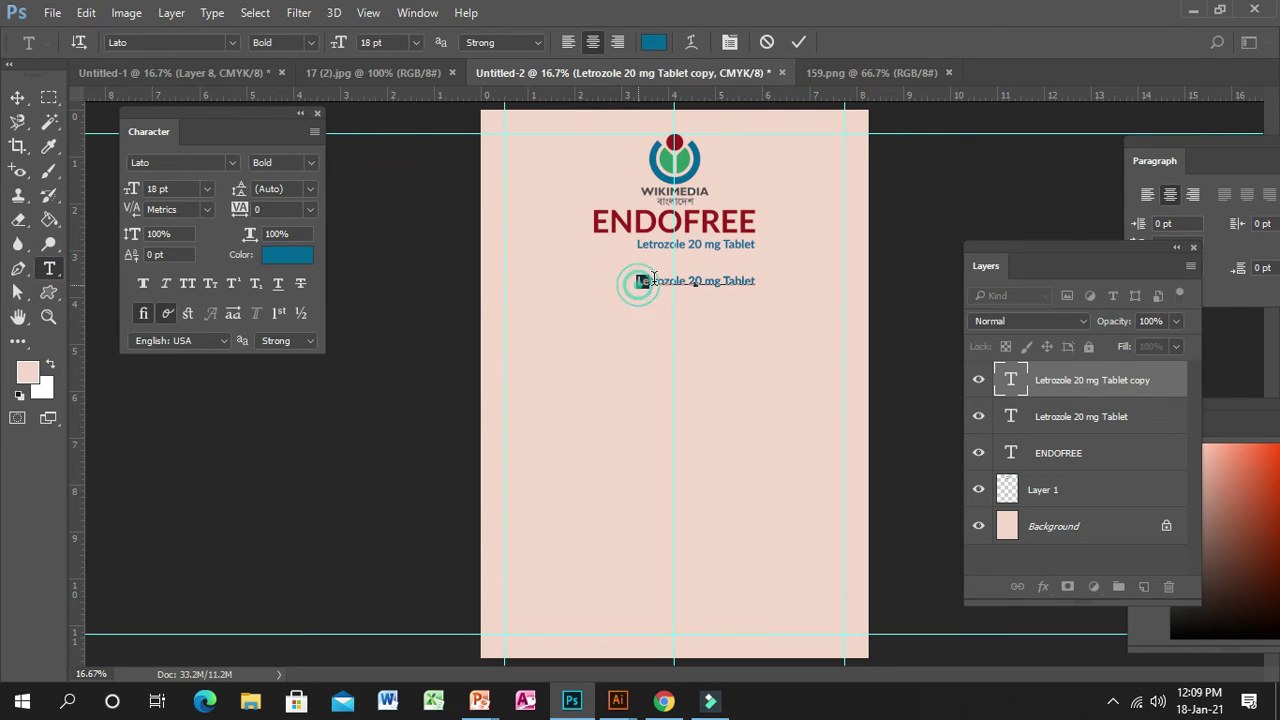
drag(653, 280, 792, 276)
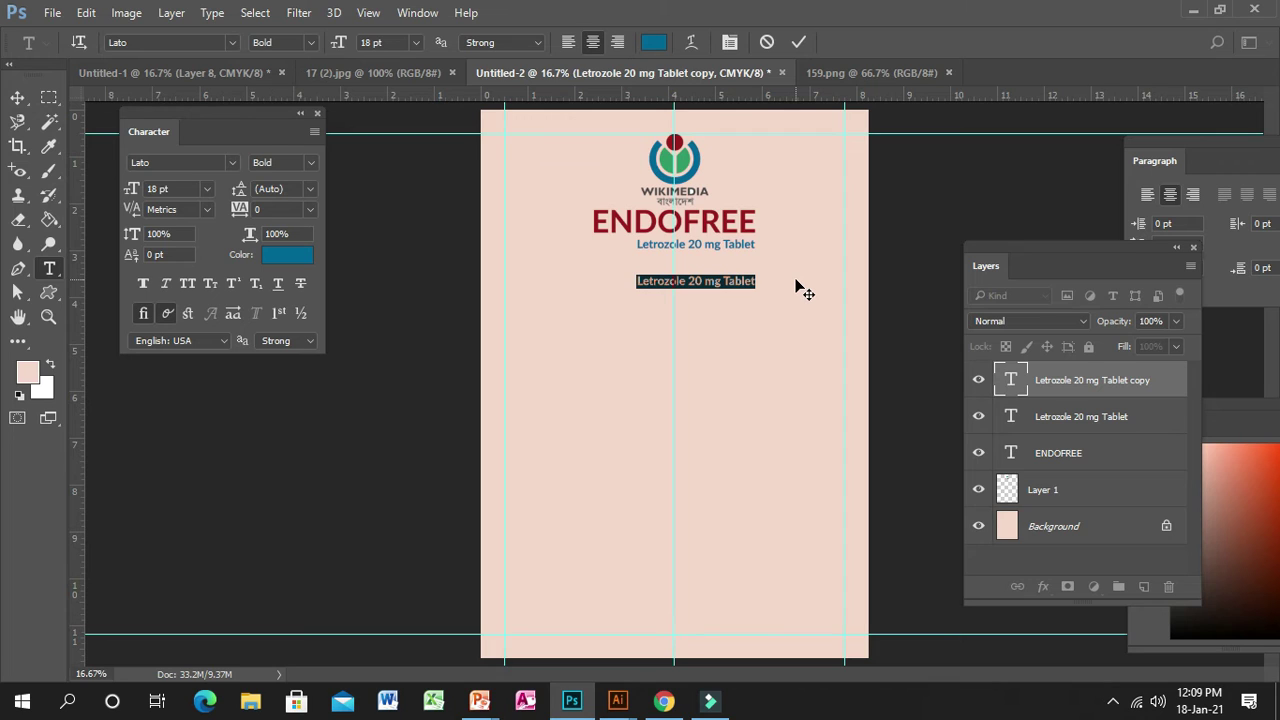
key(BackSpace)
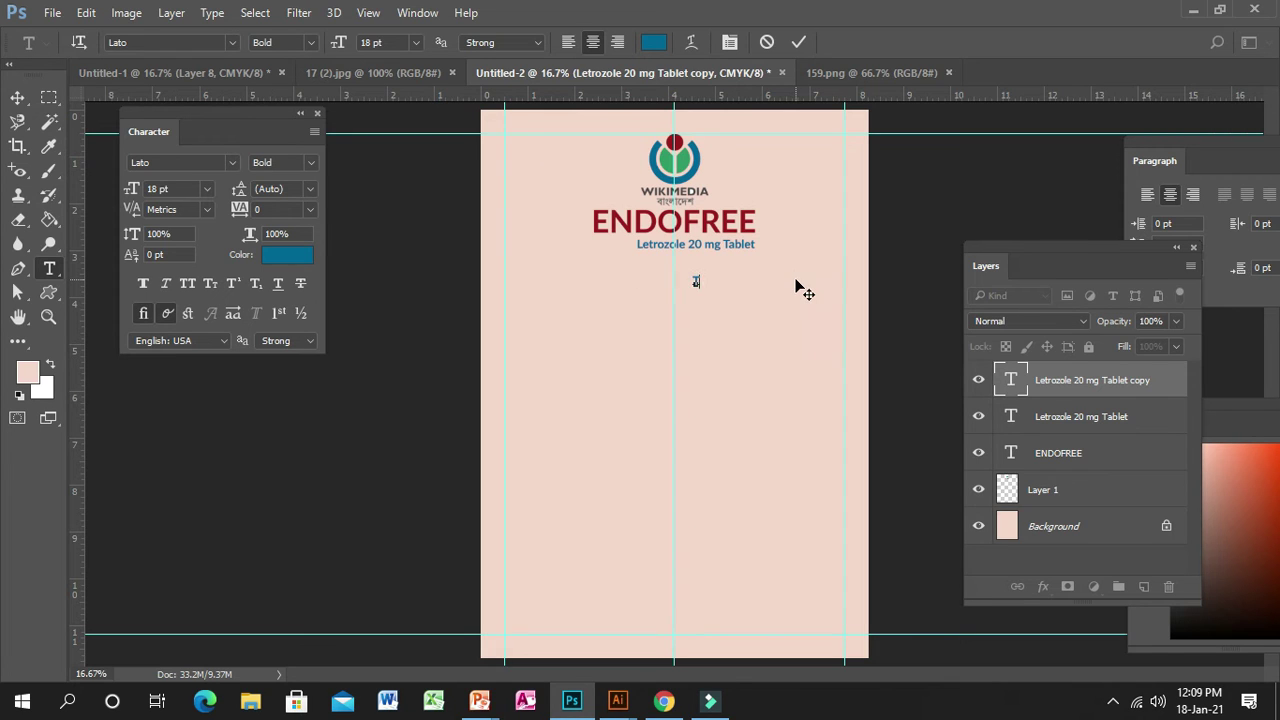
text(Trusted)
text( the)
text(rapy to)
text( trea)
text(t in)
text(fertil)
text(lity in)
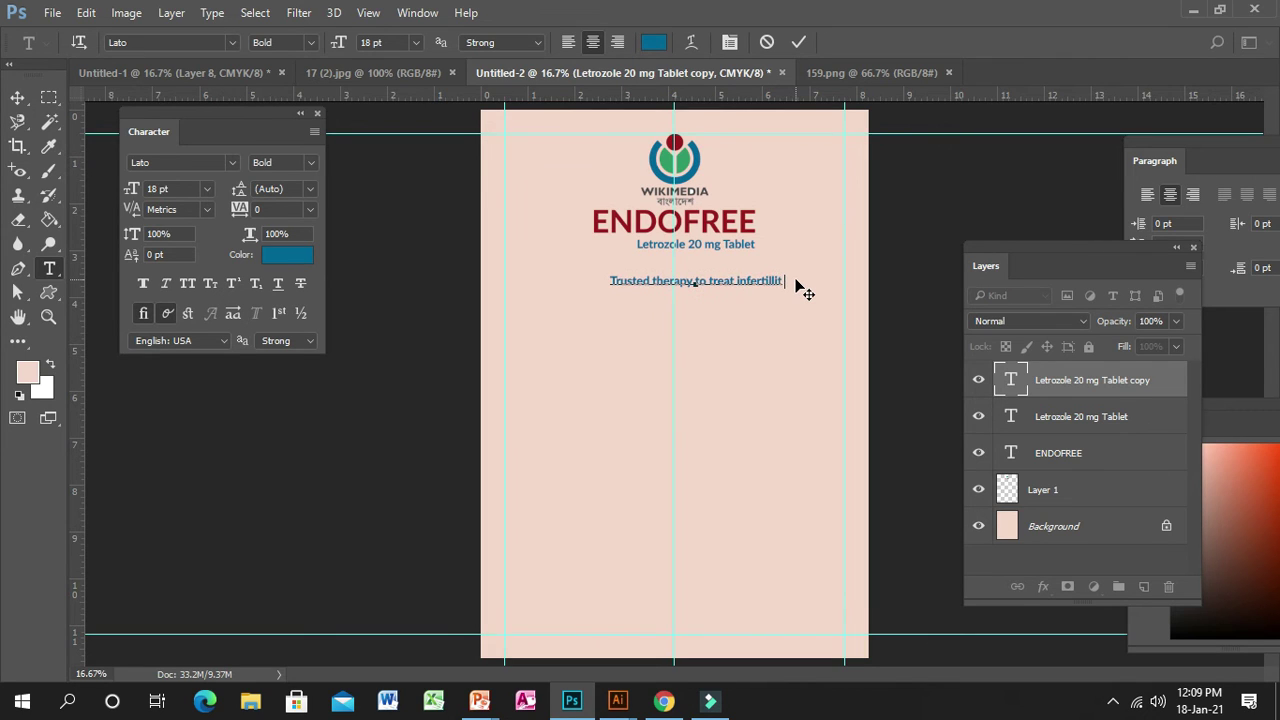
text( both)
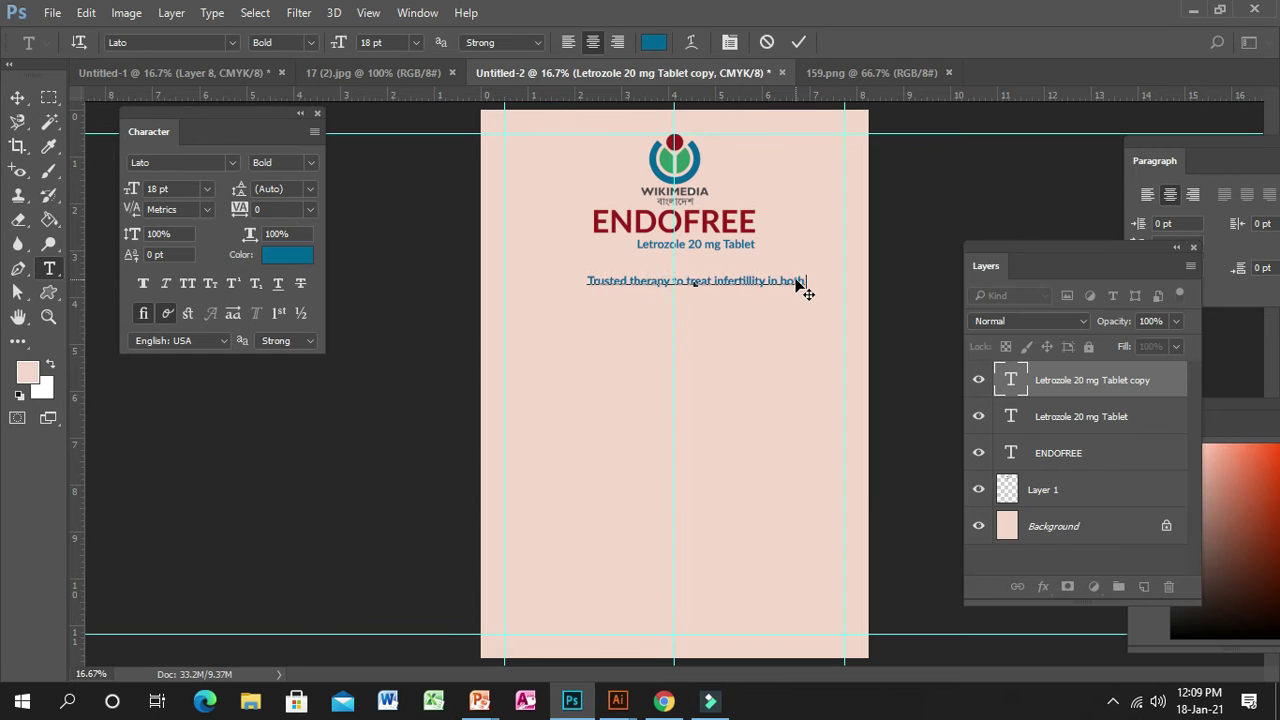
text( male and)
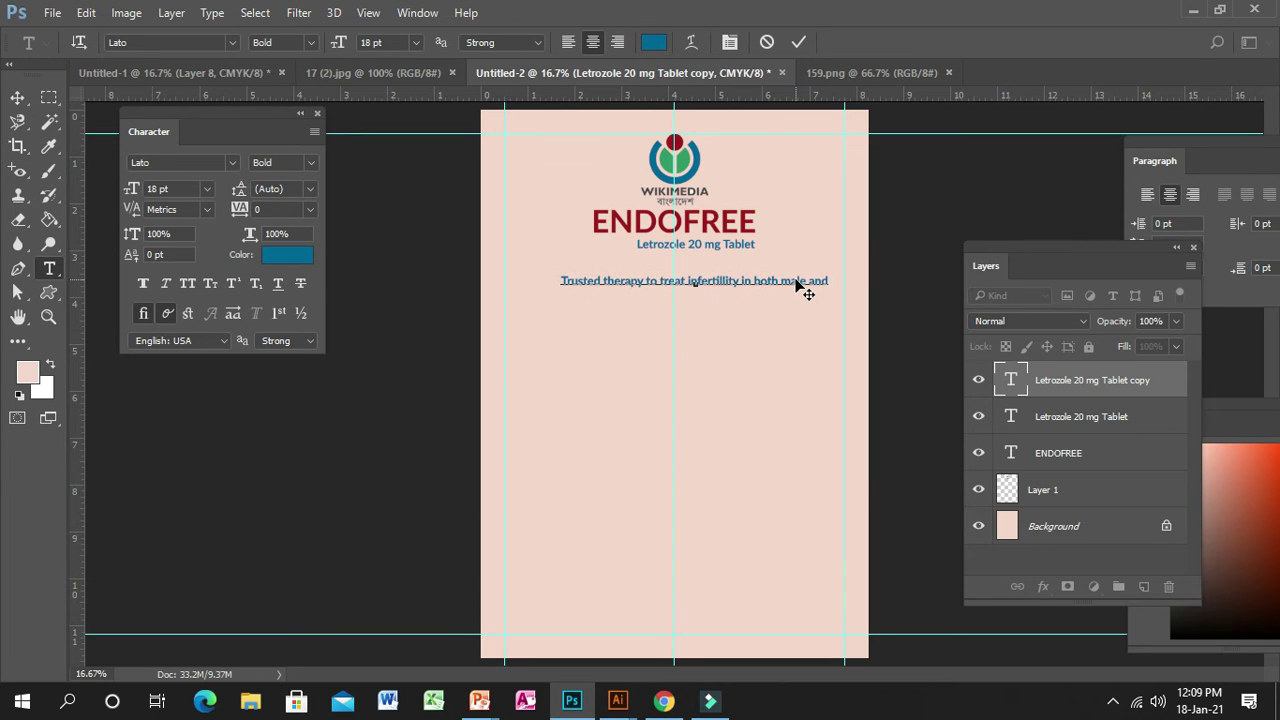
text( female)
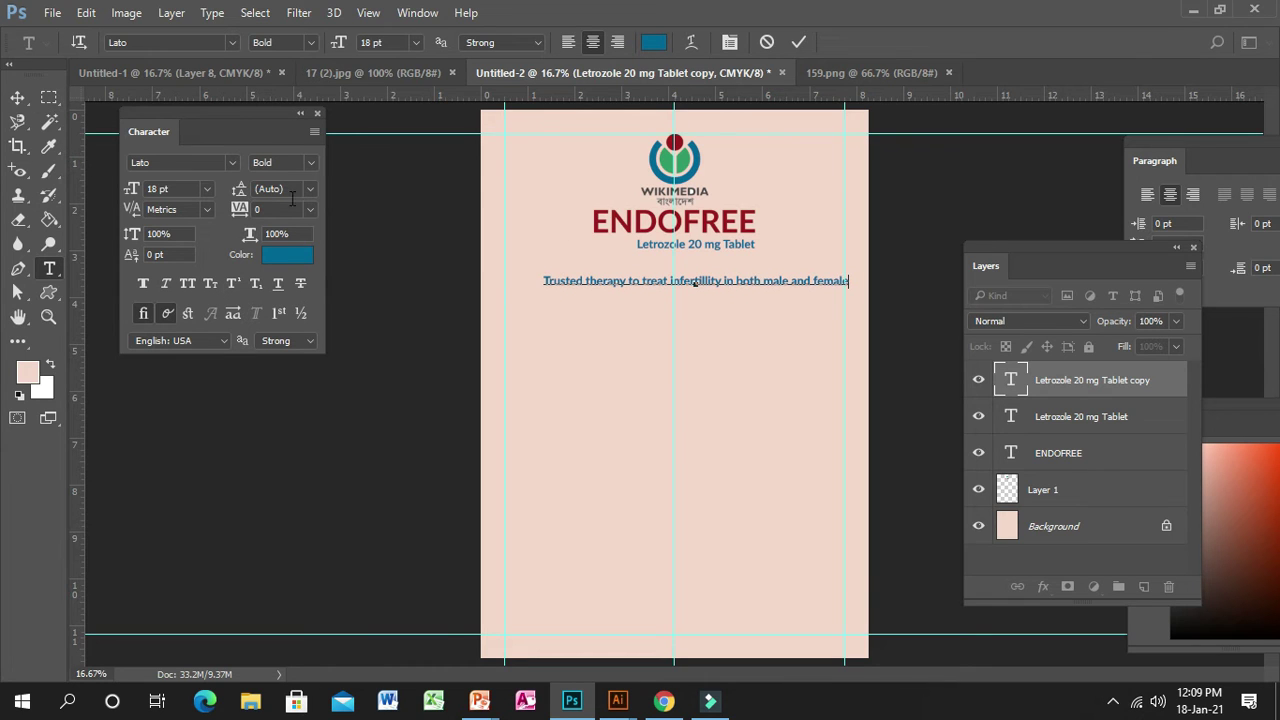
- Set the font size of the Trusted therapy tagline to 23 pt
drag(539, 281, 884, 304)
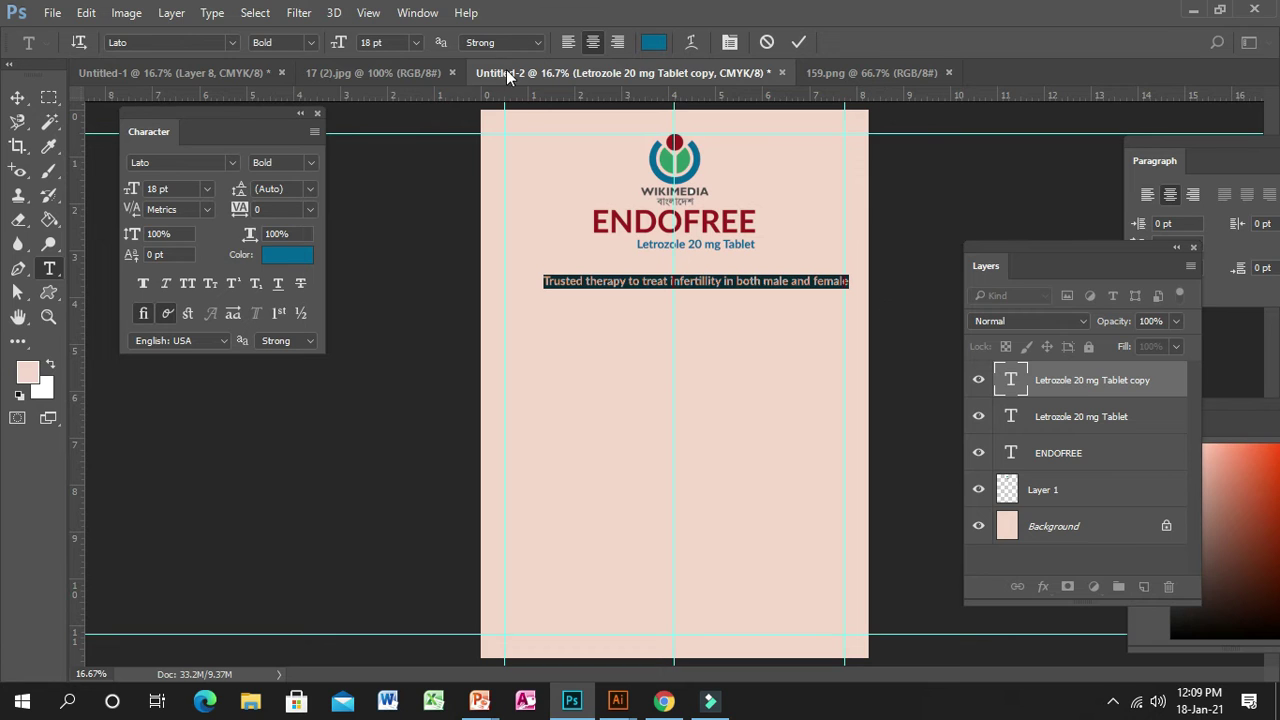
drag(133, 190, 137, 190)
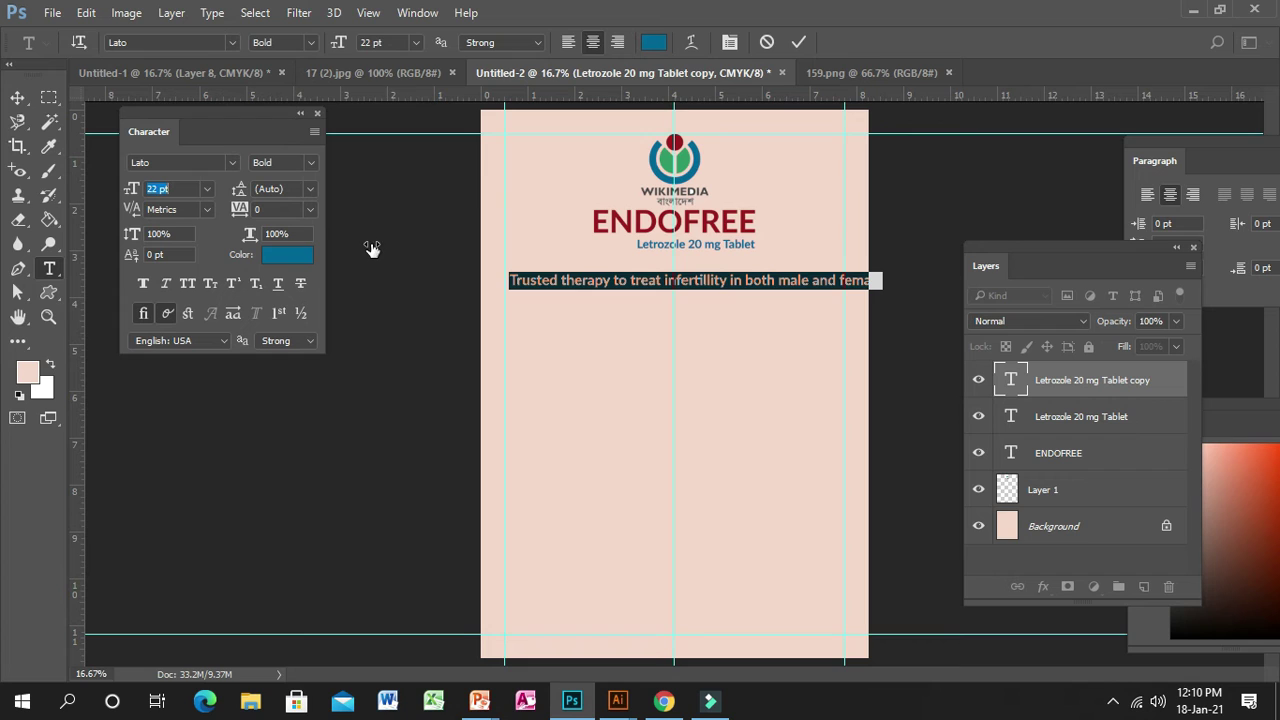
click(15, 100)
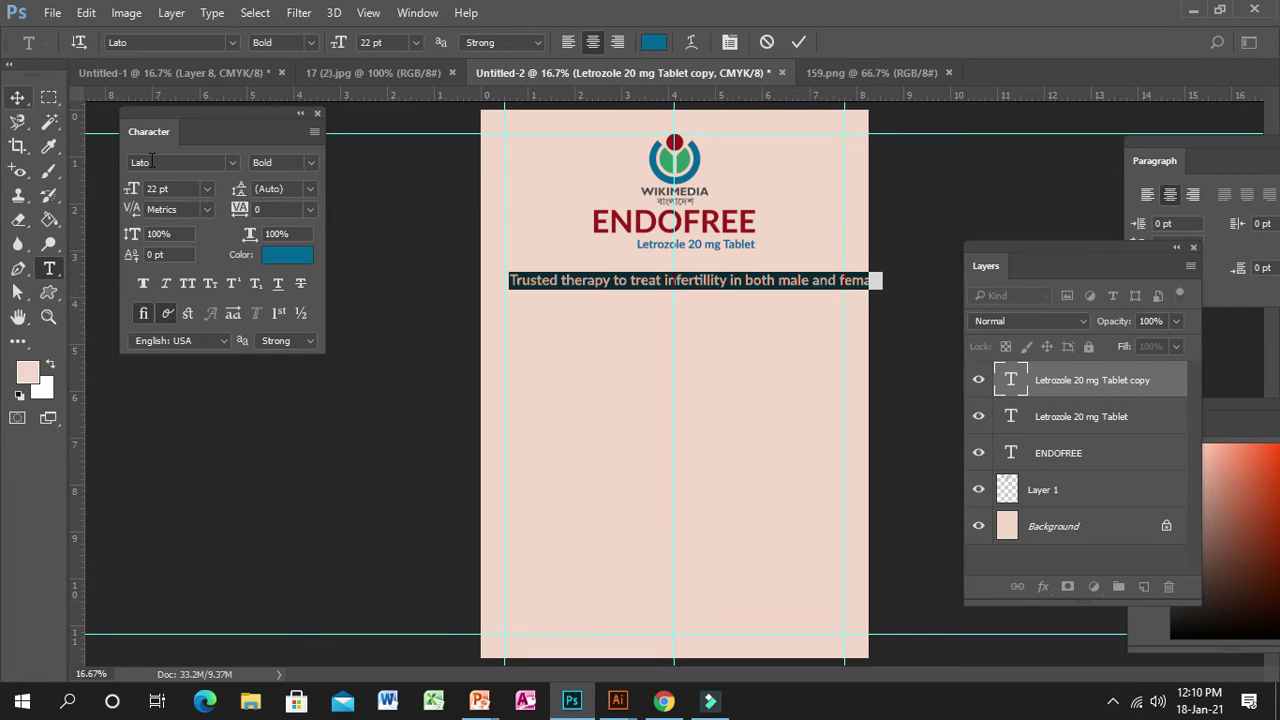
drag(139, 190, 138, 190)
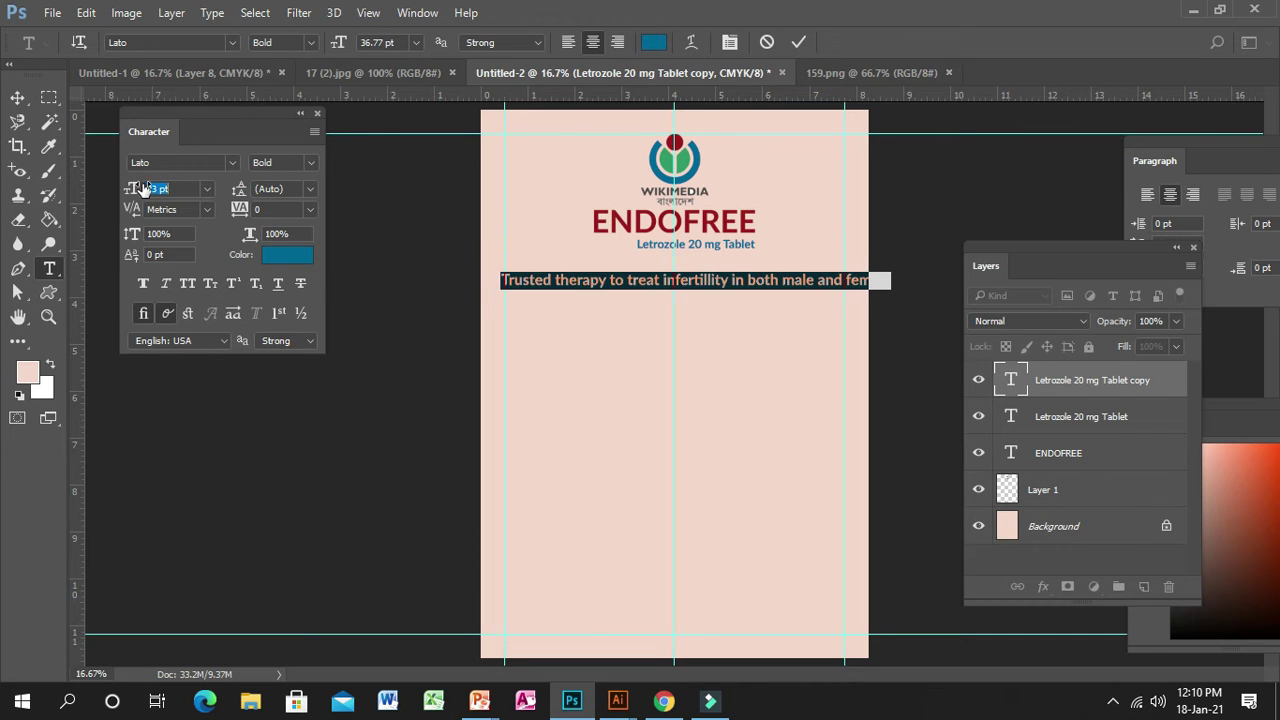
click(17, 97)
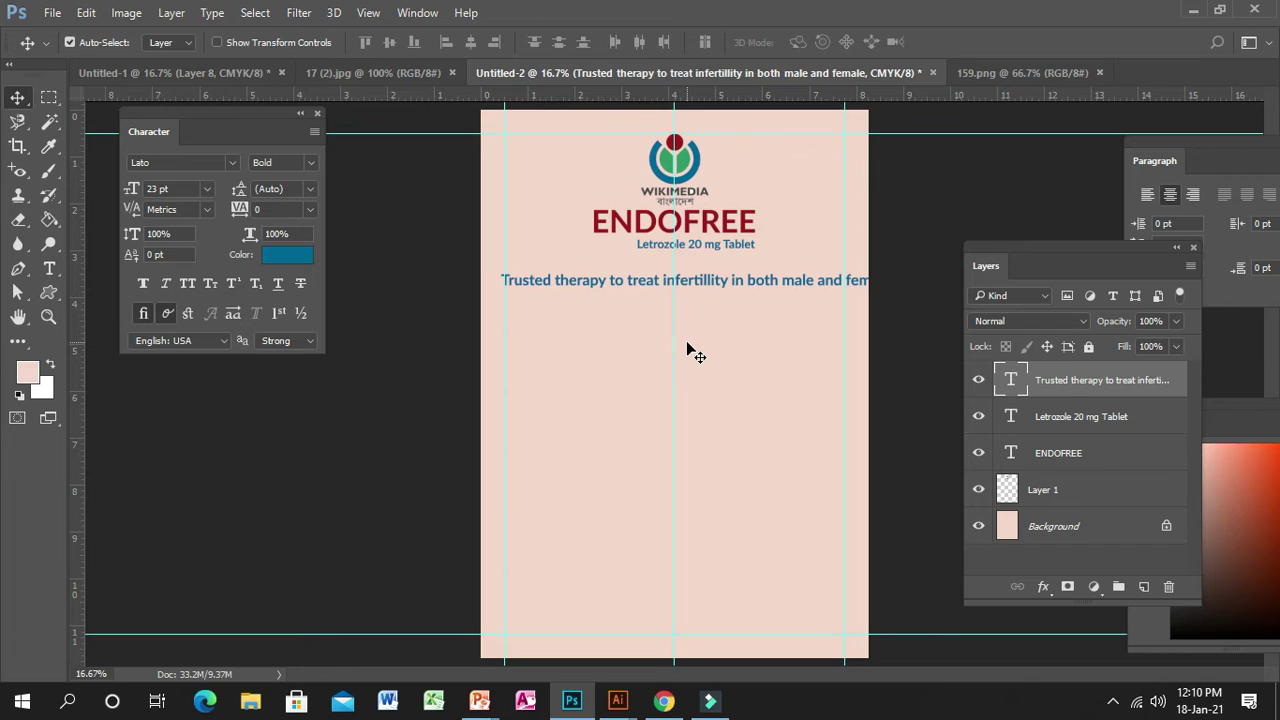
- Shift the Trusted therapy tagline slightly left and scale it proportionally to about 90%
key(ctrl+t)
key(Left)
key(Left)
key(Left)
key(Left)
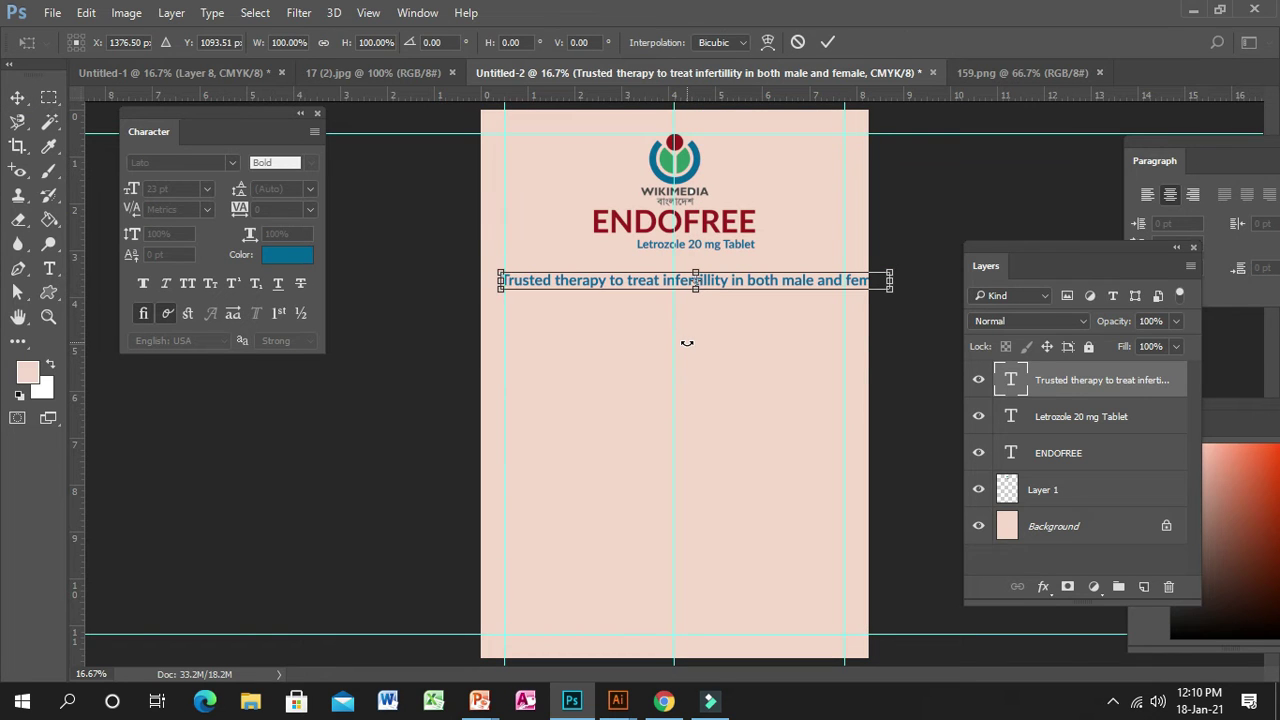
key(Left)
key(Left)
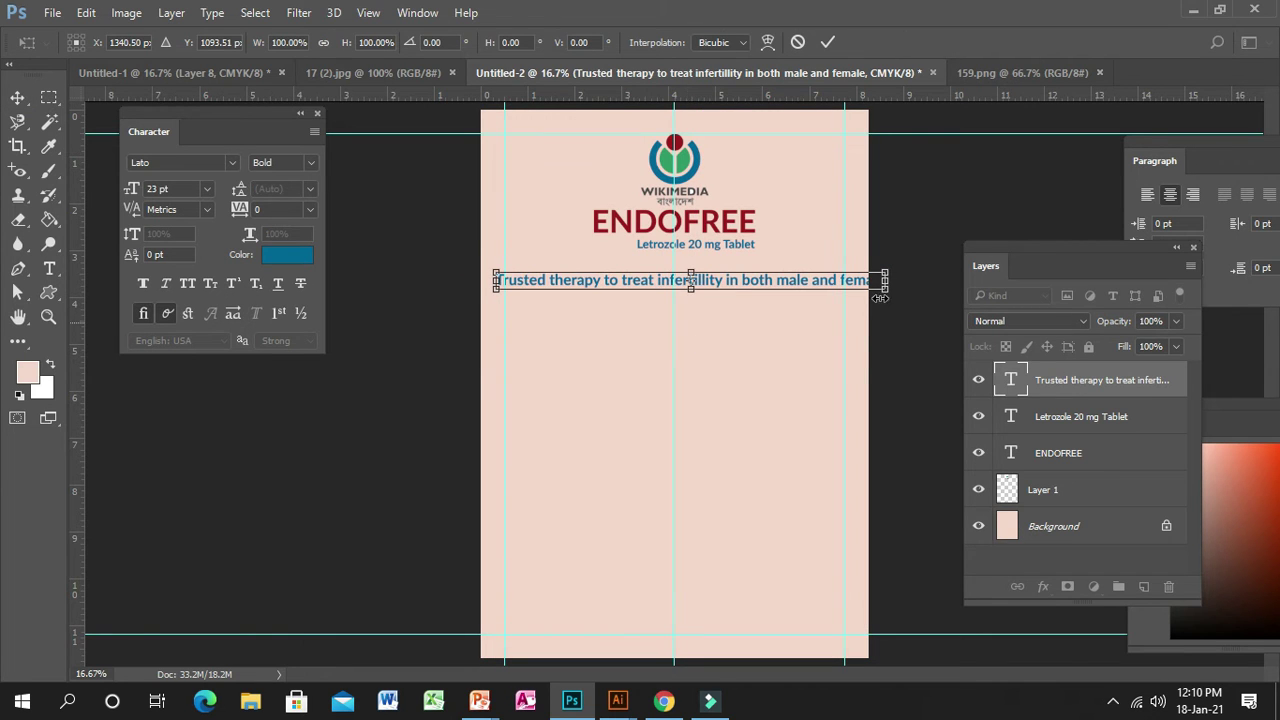
drag(887, 270, 871, 275)
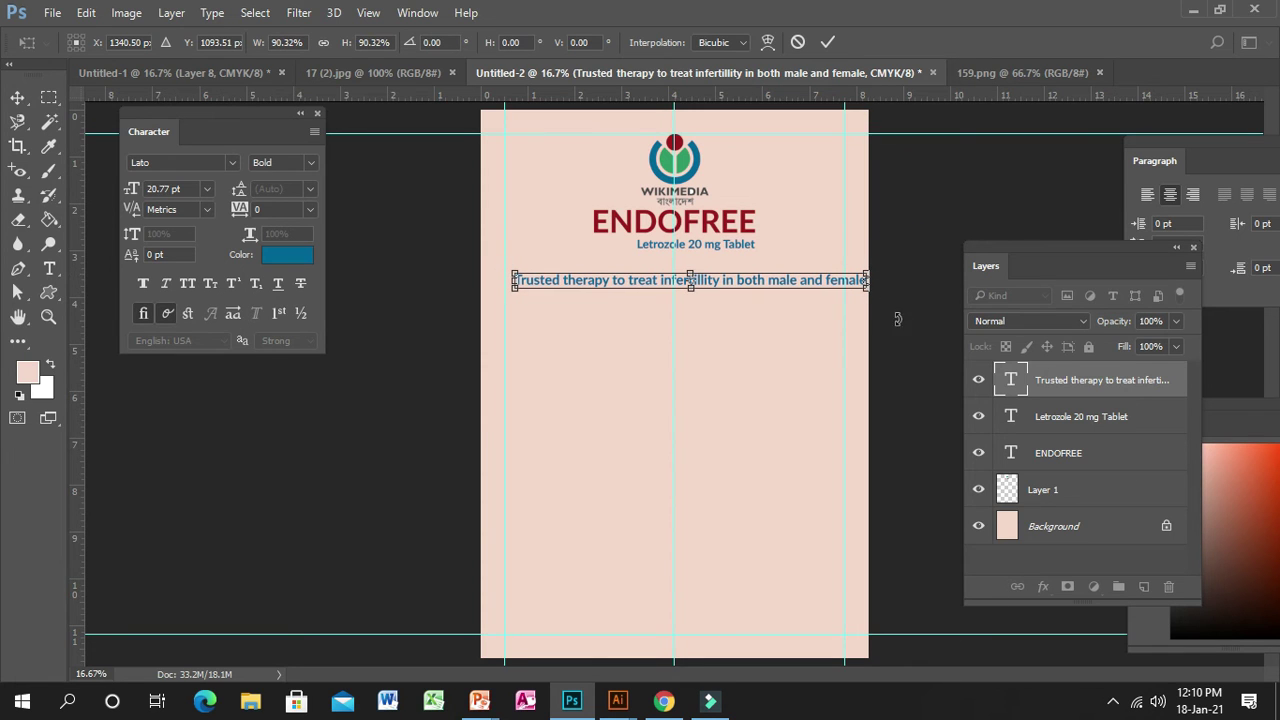
- Move the tagline left toward the vertical center guide and scale it to about 86% to fit between the side margin guides
key(Left)
key(Left)
key(Left)
key(Left)
key(Left)
key(Left)
key(Left)
key(Left)
key(Left)
key(Left)
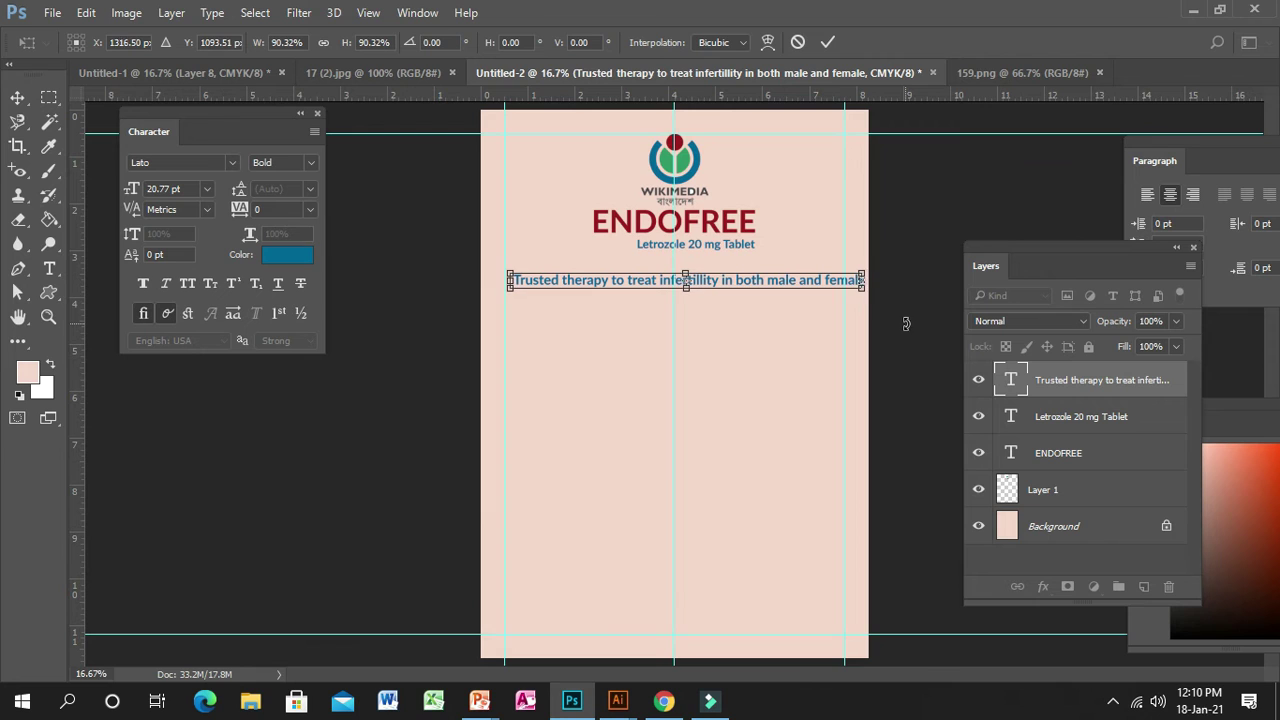
key(Left)
key(Left)
key(Left)
key(Left)
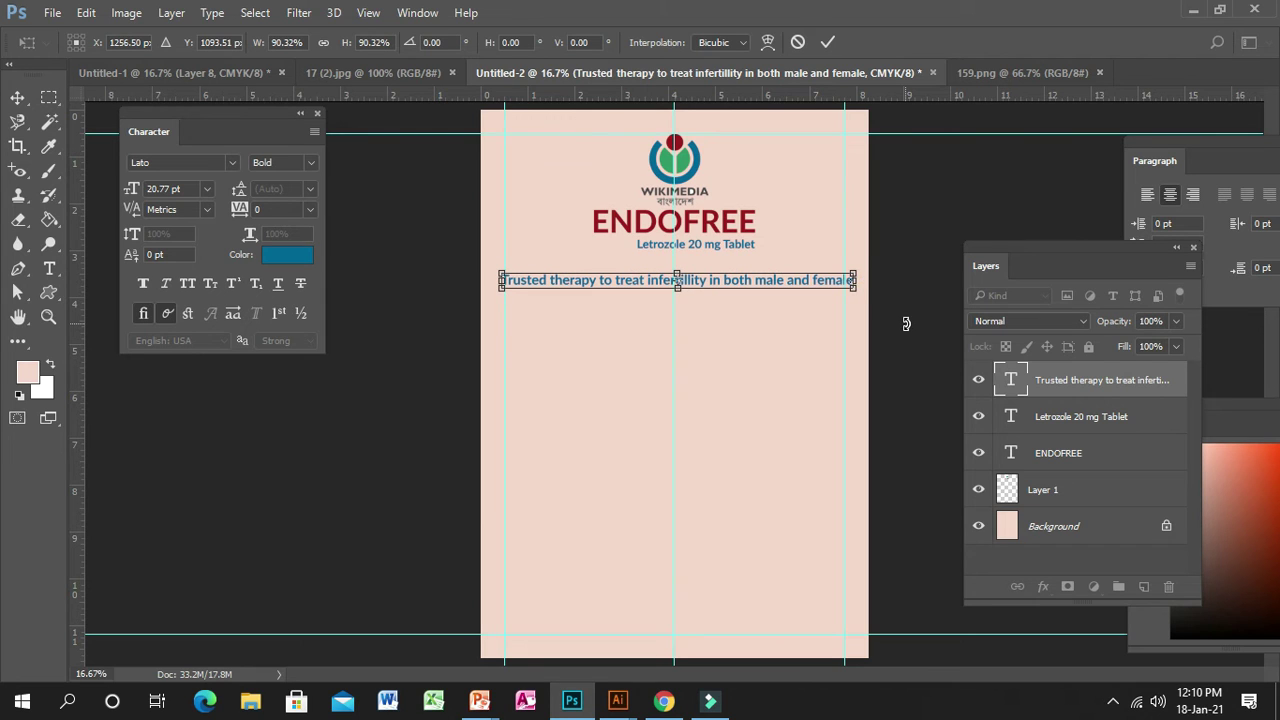
drag(851, 276, 843, 276)
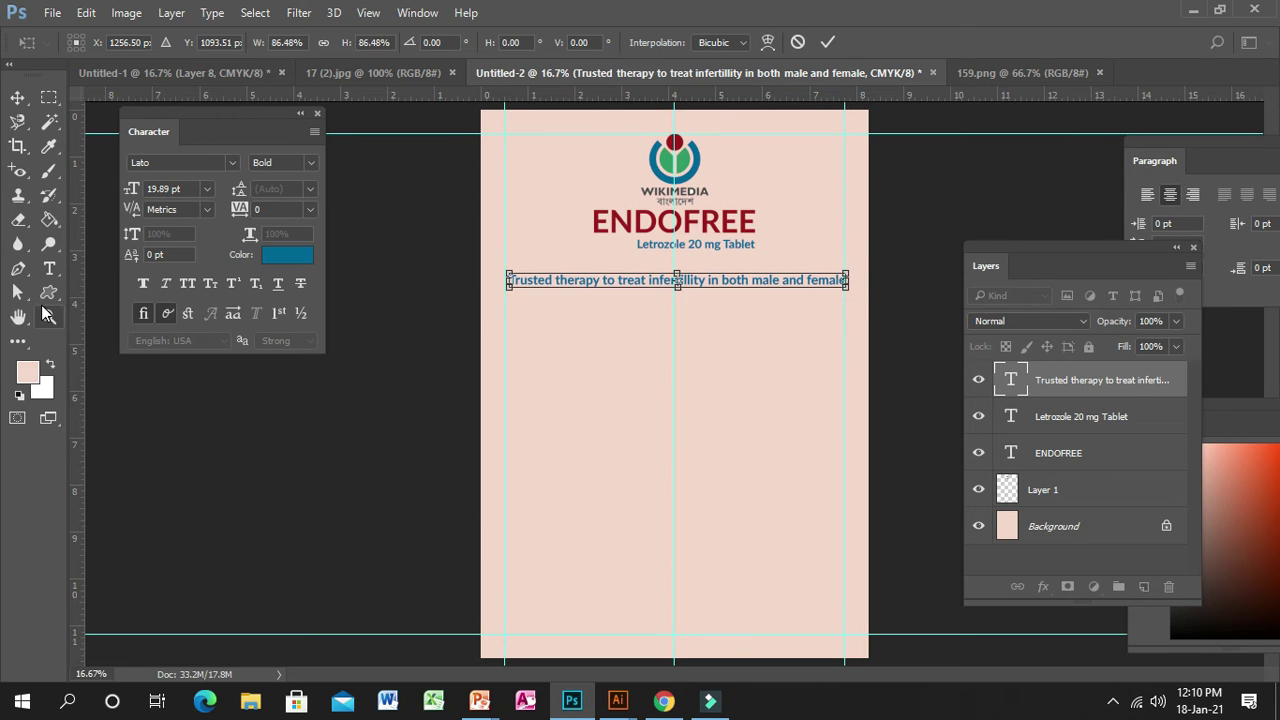
click(48, 316)
click(655, 270)
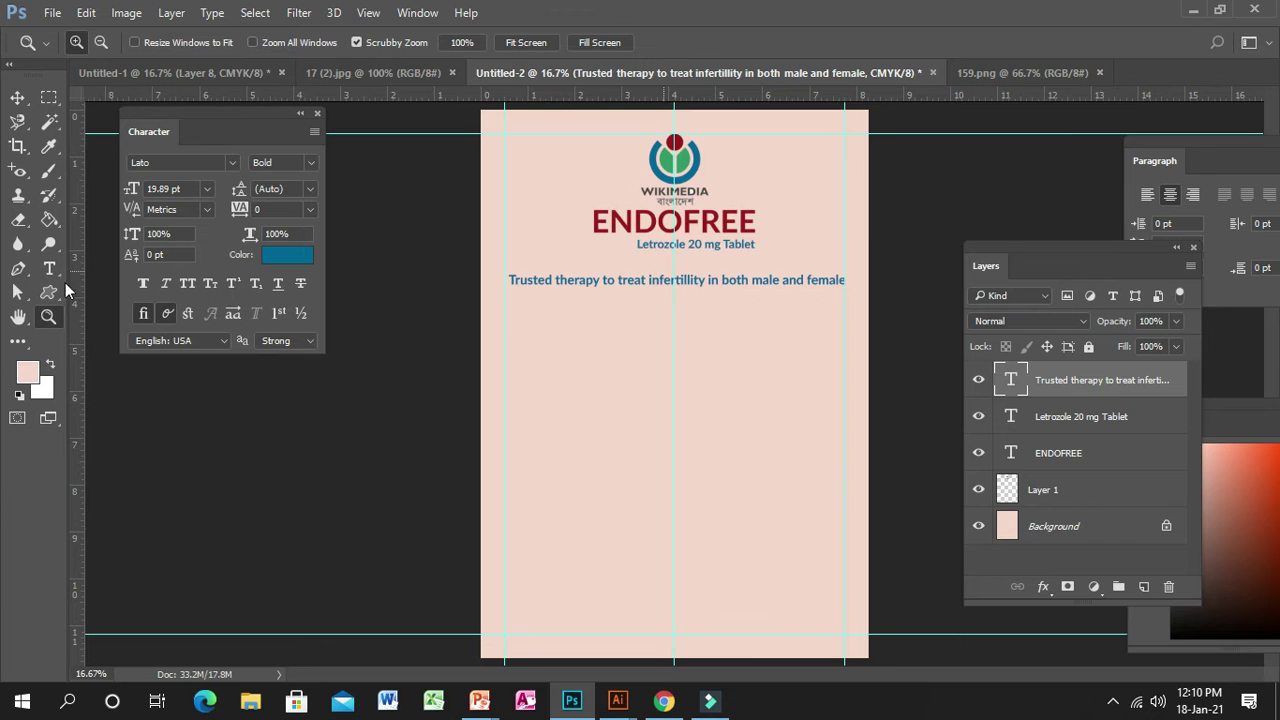
- Nudge the Trusted therapy tagline slightly left so it is centered between the side margin guides
click(657, 318)
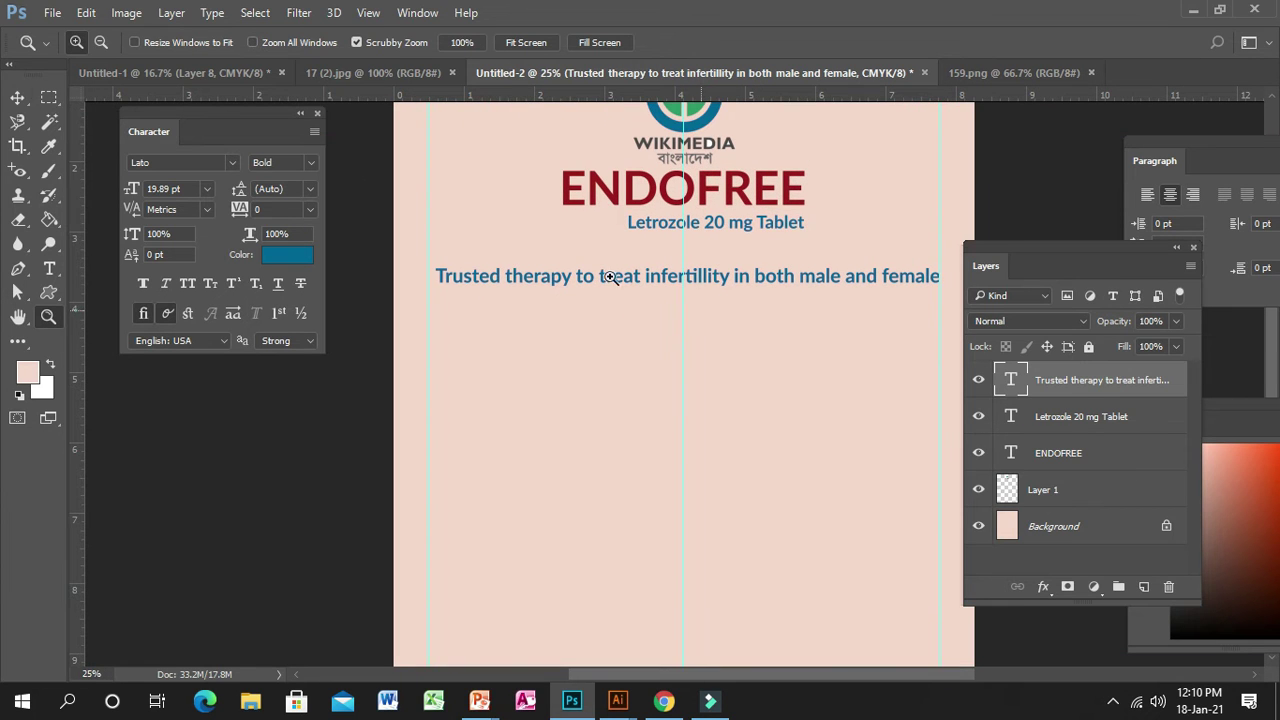
click(17, 97)
key(Left)
key(Left)
key(Left)
key(Left)
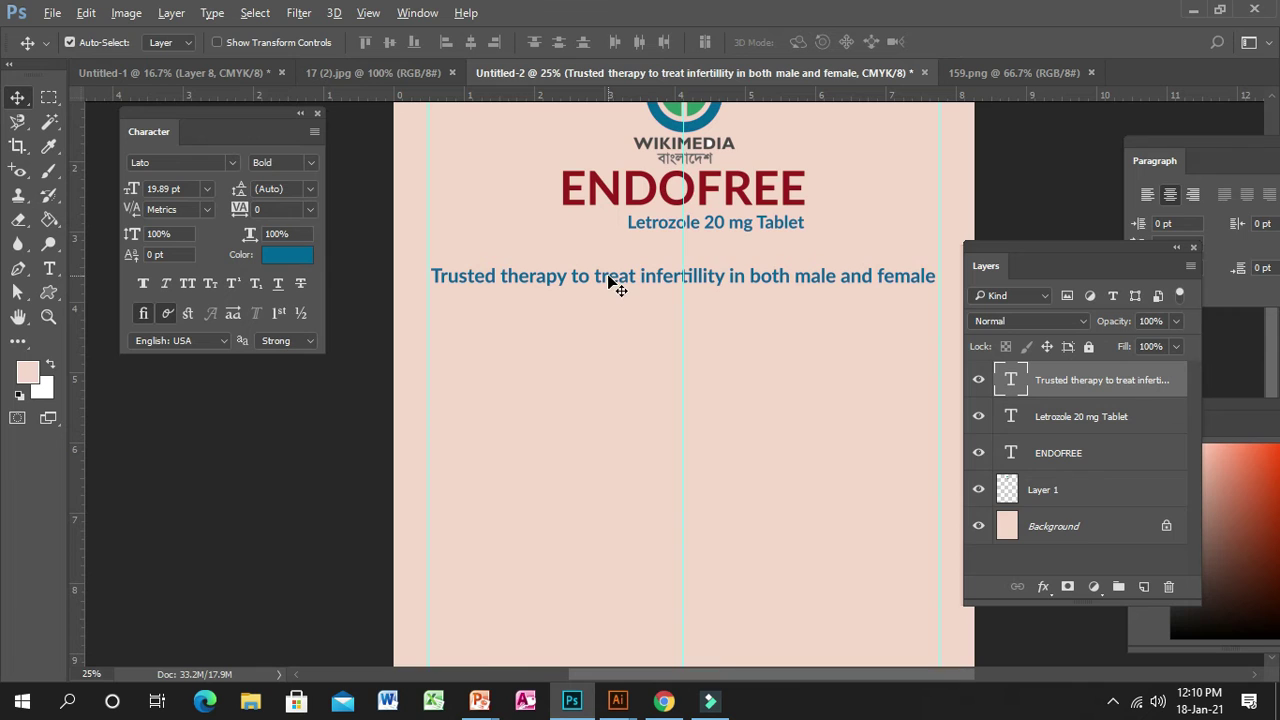
- Duplicate the Trusted therapy tagline directly below the original, keeping it horizontally aligned
drag(606, 277, 604, 334)
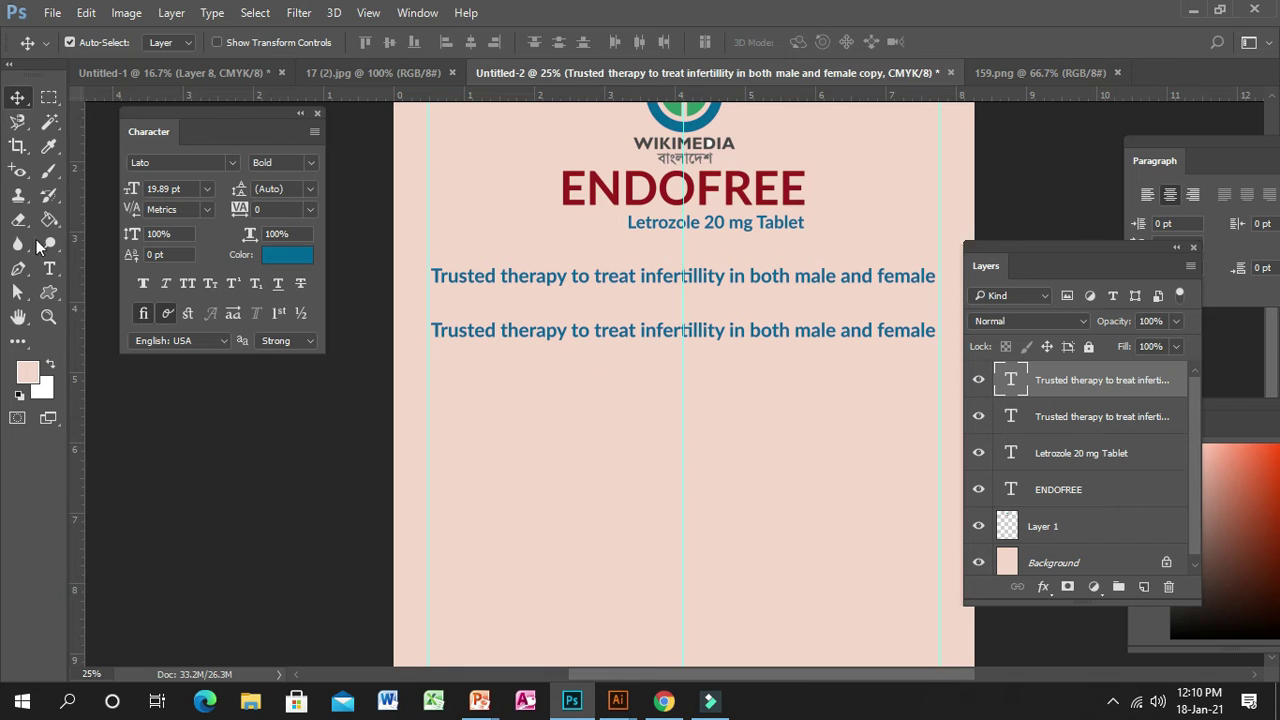
- Replace the copied tagline's text with "Offers a superior treatment option for infertile women"
click(49, 268)
click(464, 332)
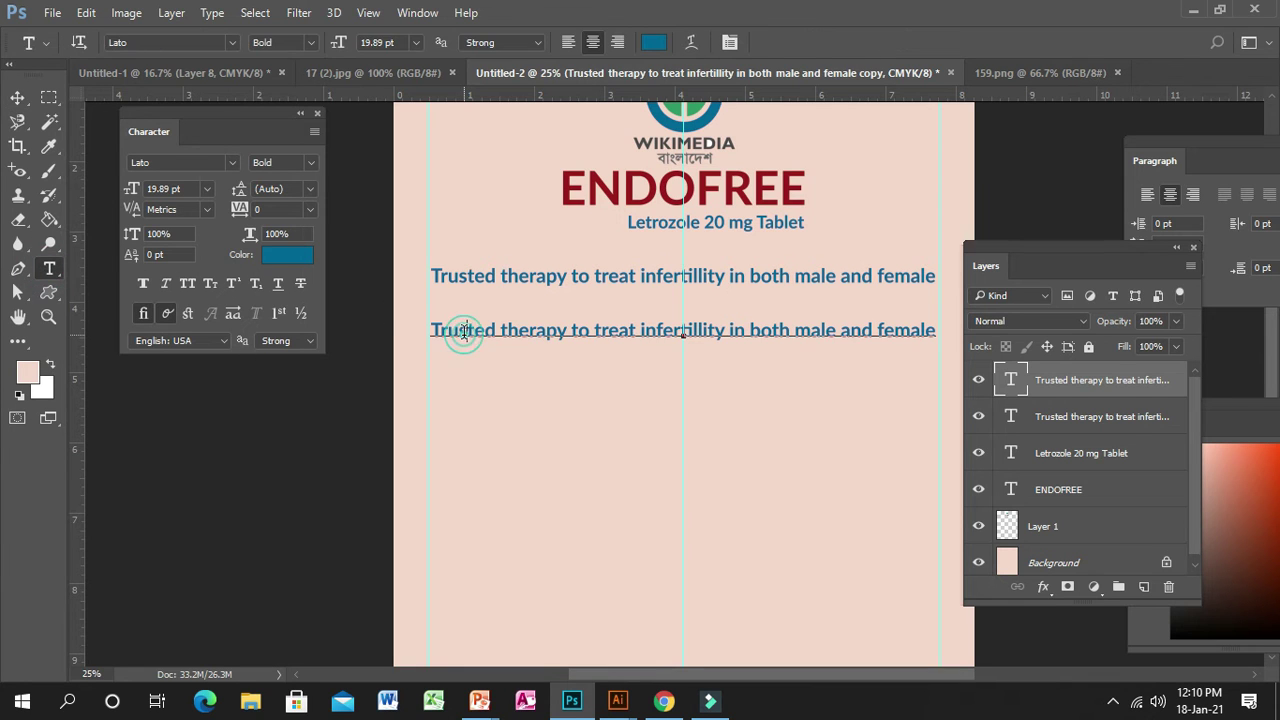
triple_click(426, 331)
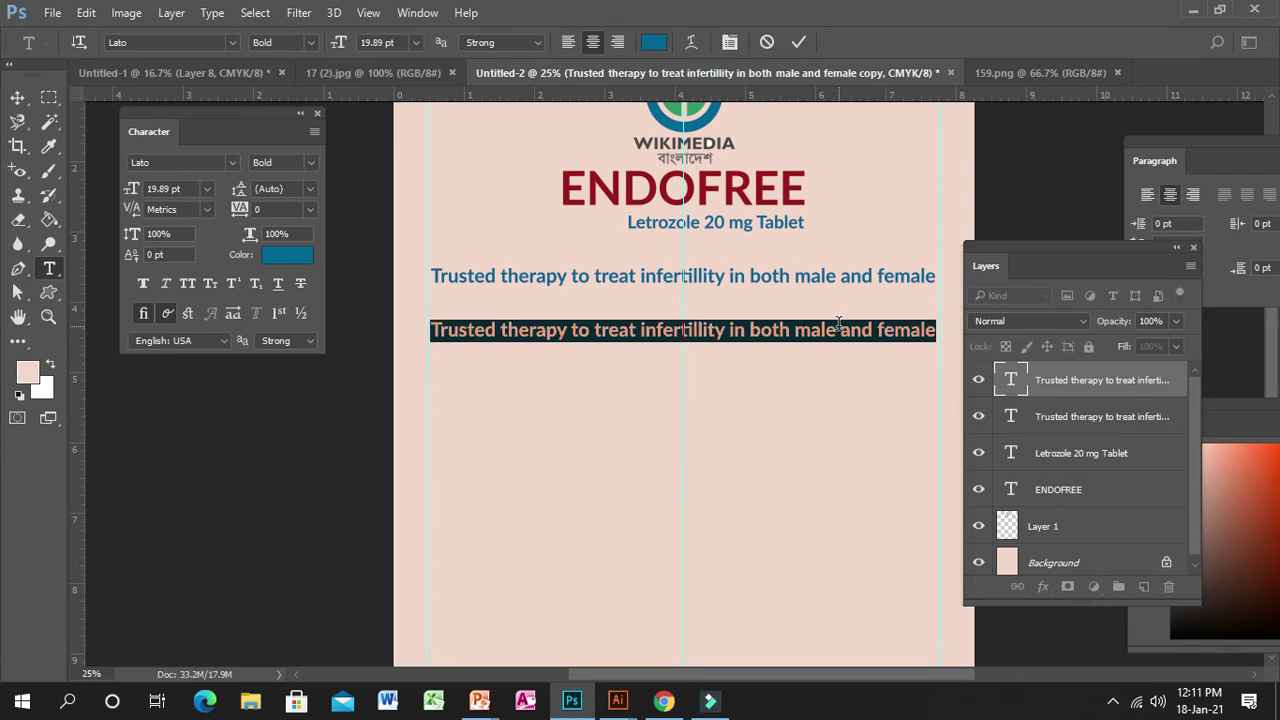
key(BackSpace)
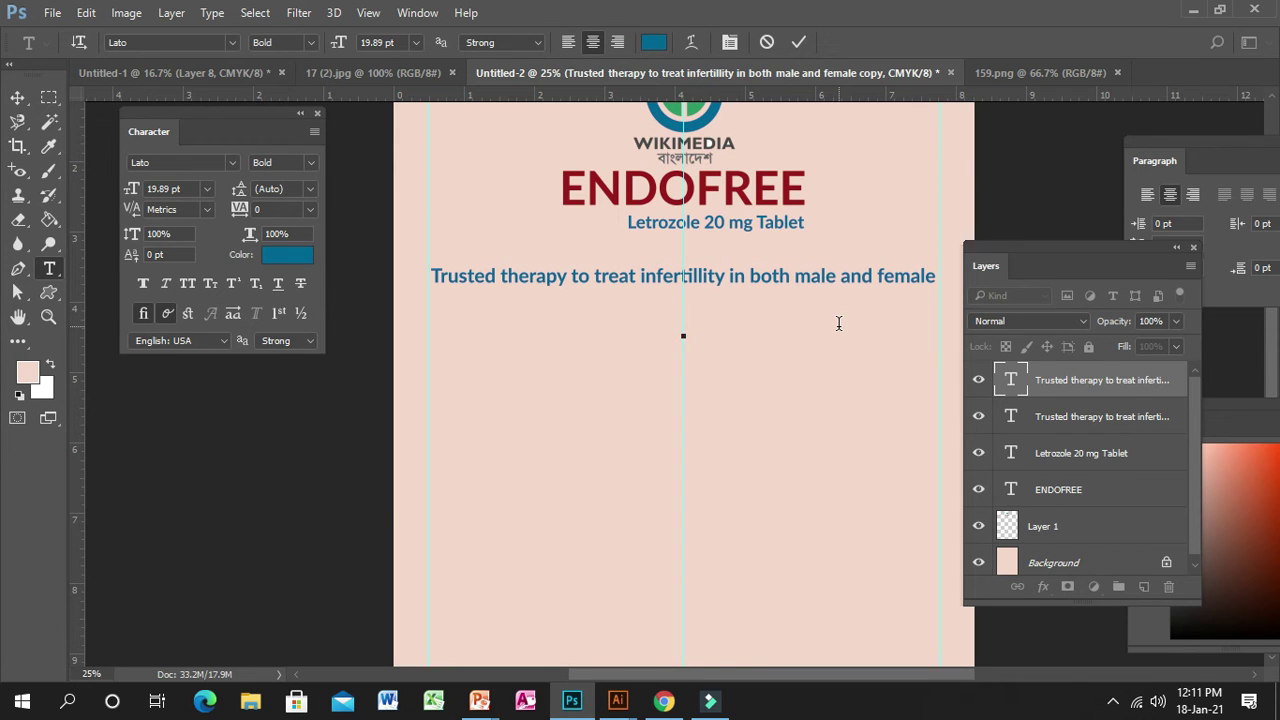
text(Offers a superior t)
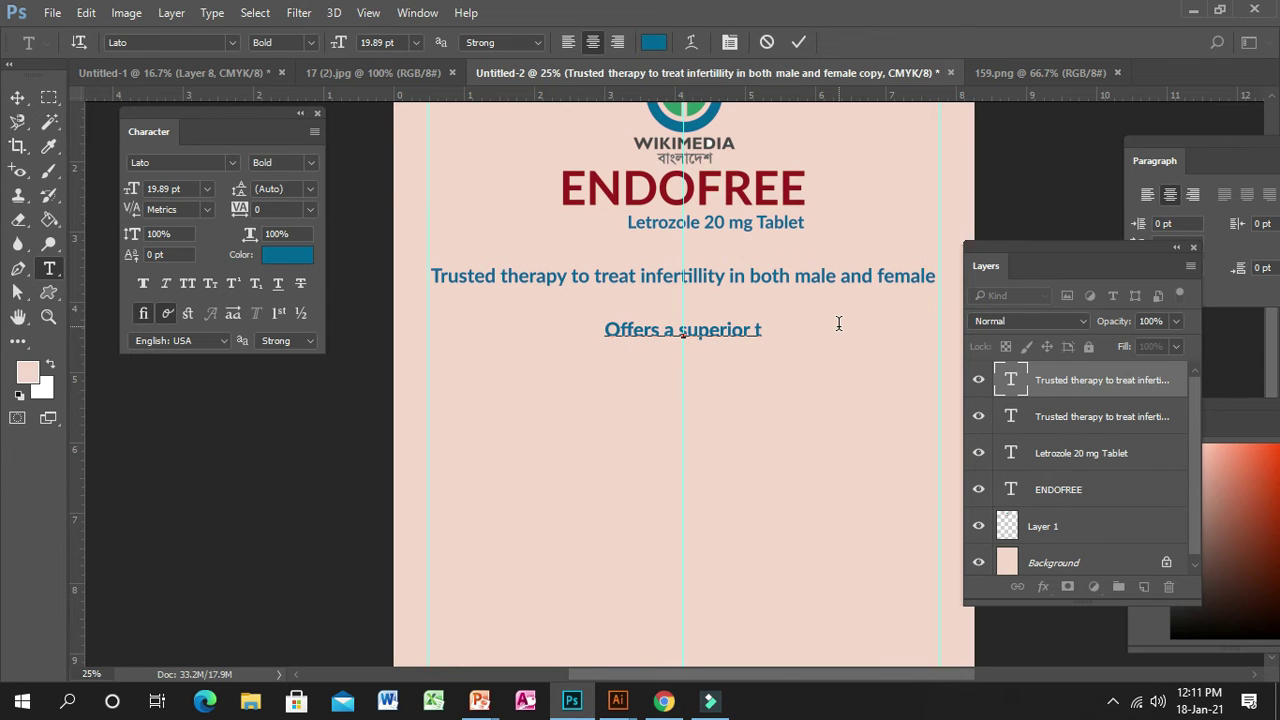
text(reat)
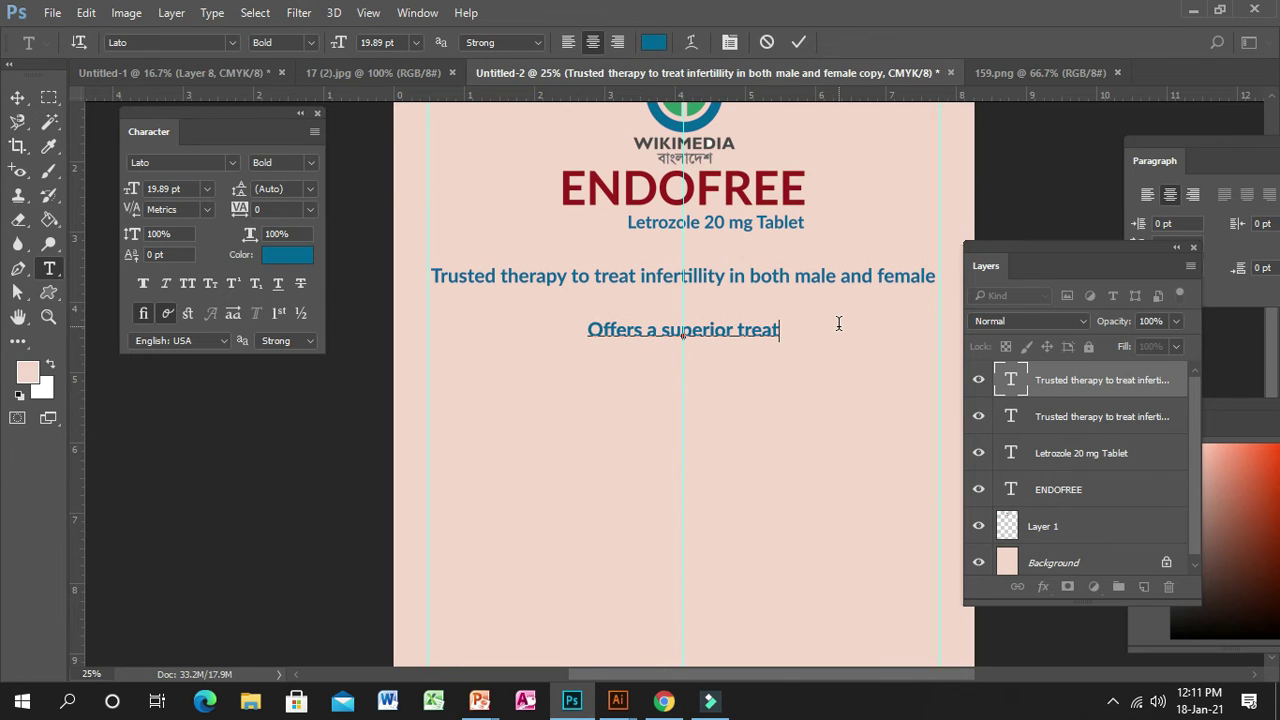
text(ment option for infer)
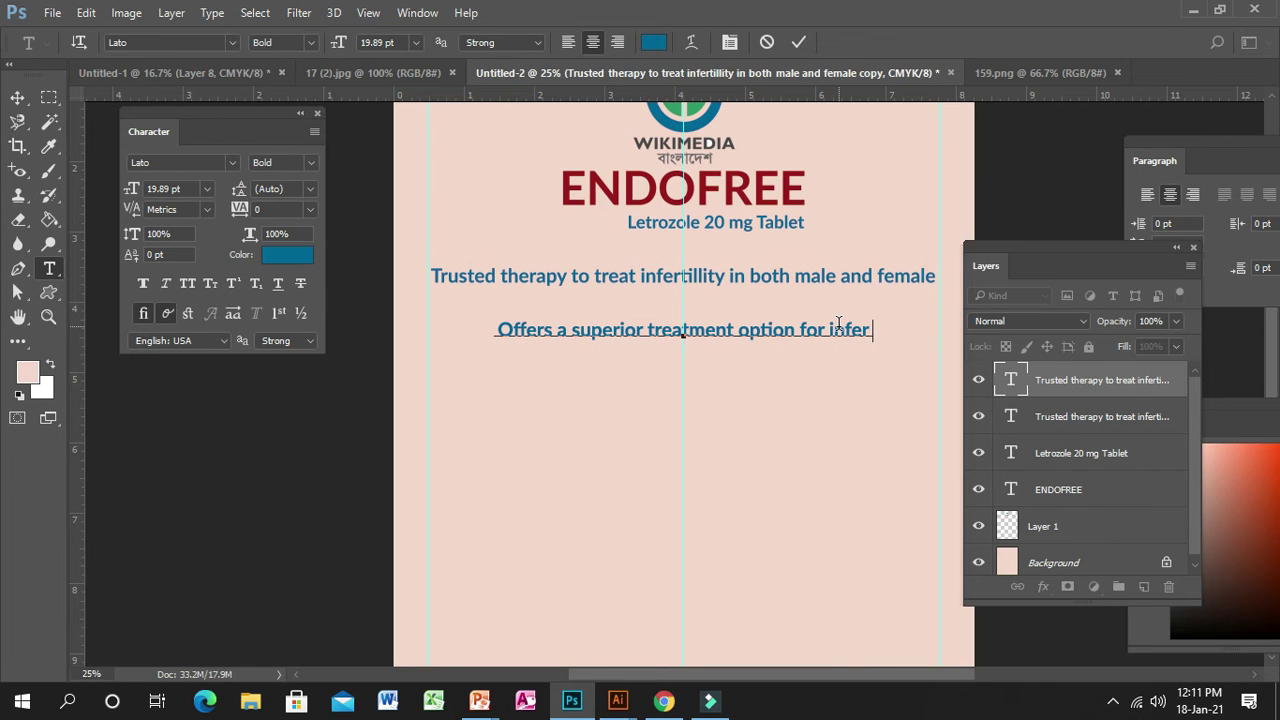
text(tile woment)
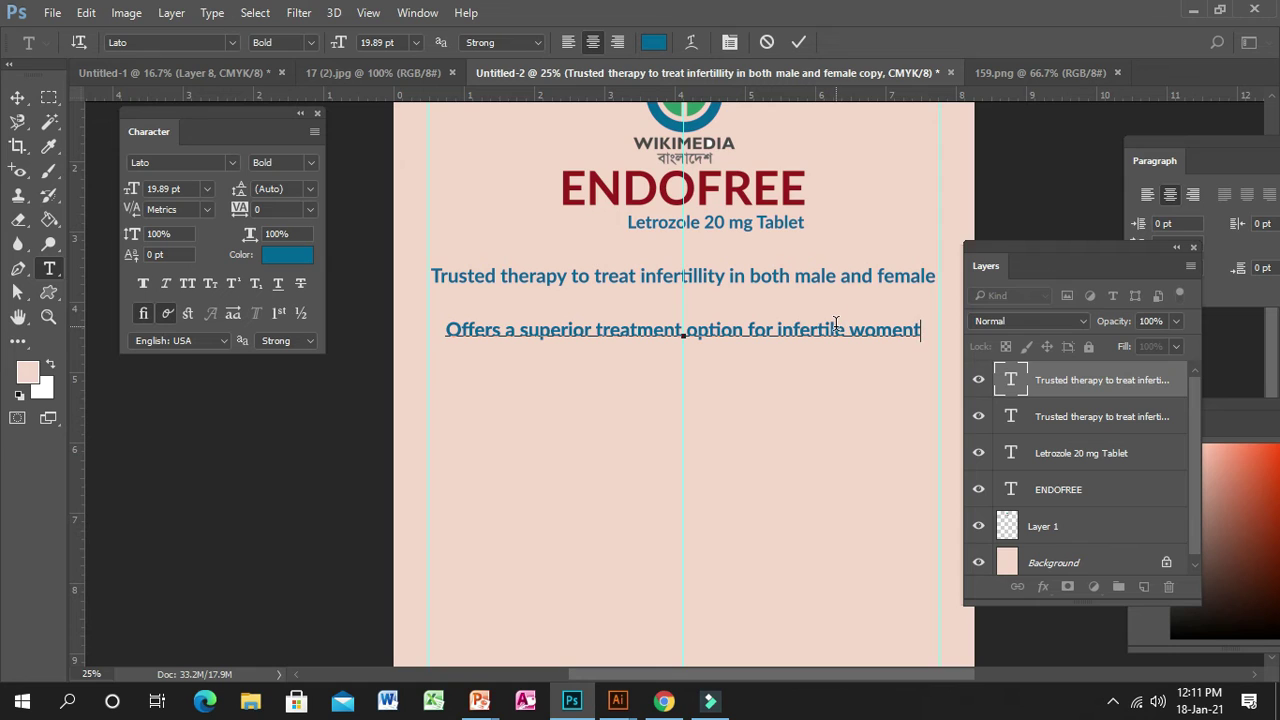
key(BackSpace)
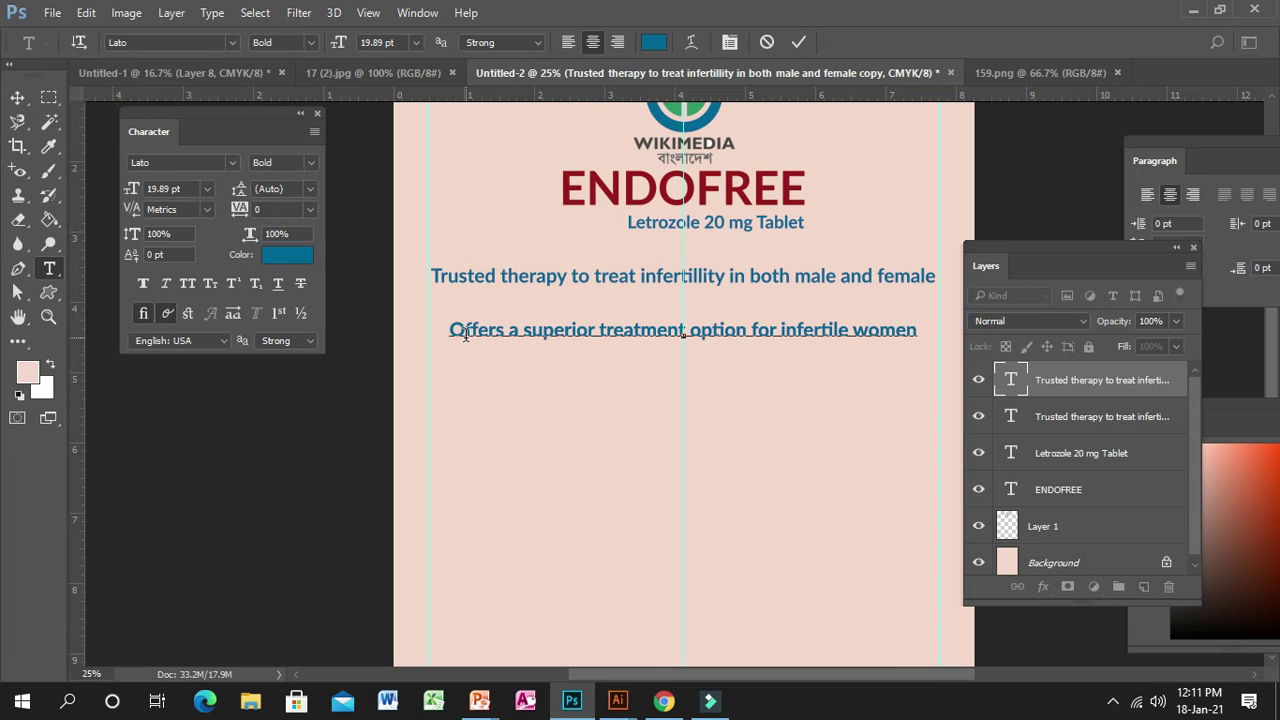
- Try to reduce the font size of the Offers a superior treatment line to 14 pt
drag(453, 333, 938, 335)
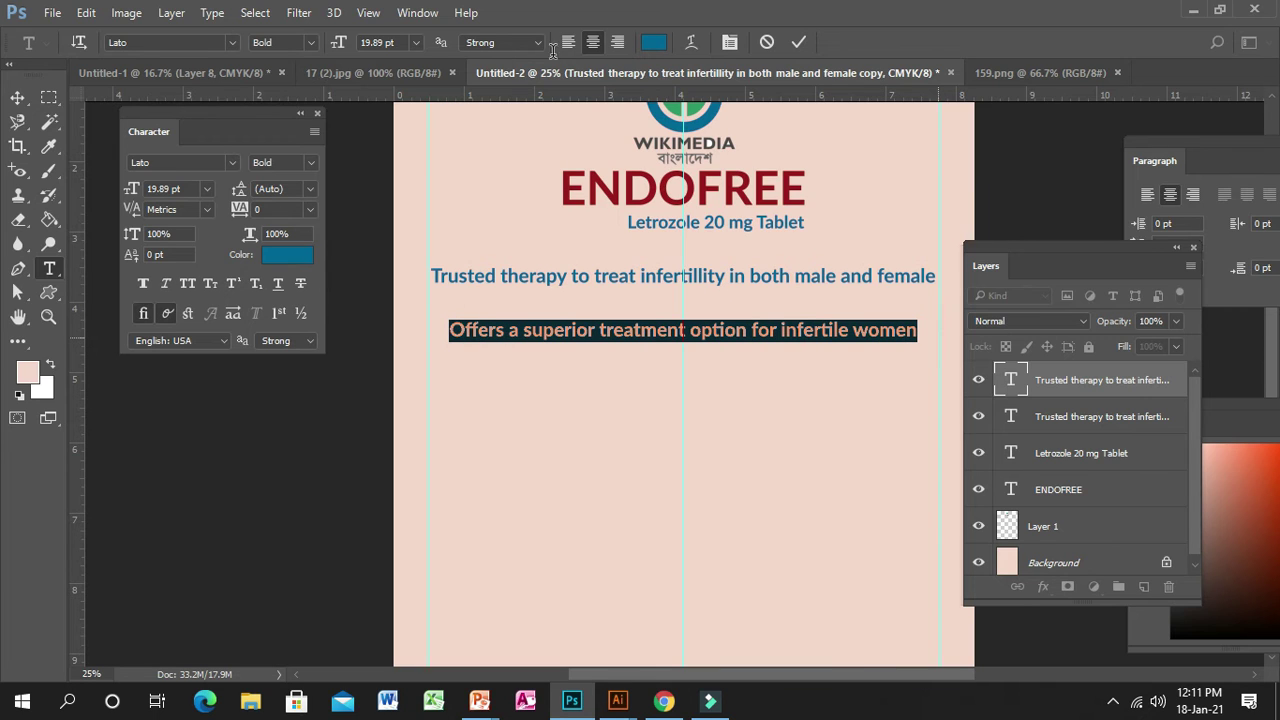
drag(140, 195, 135, 190)
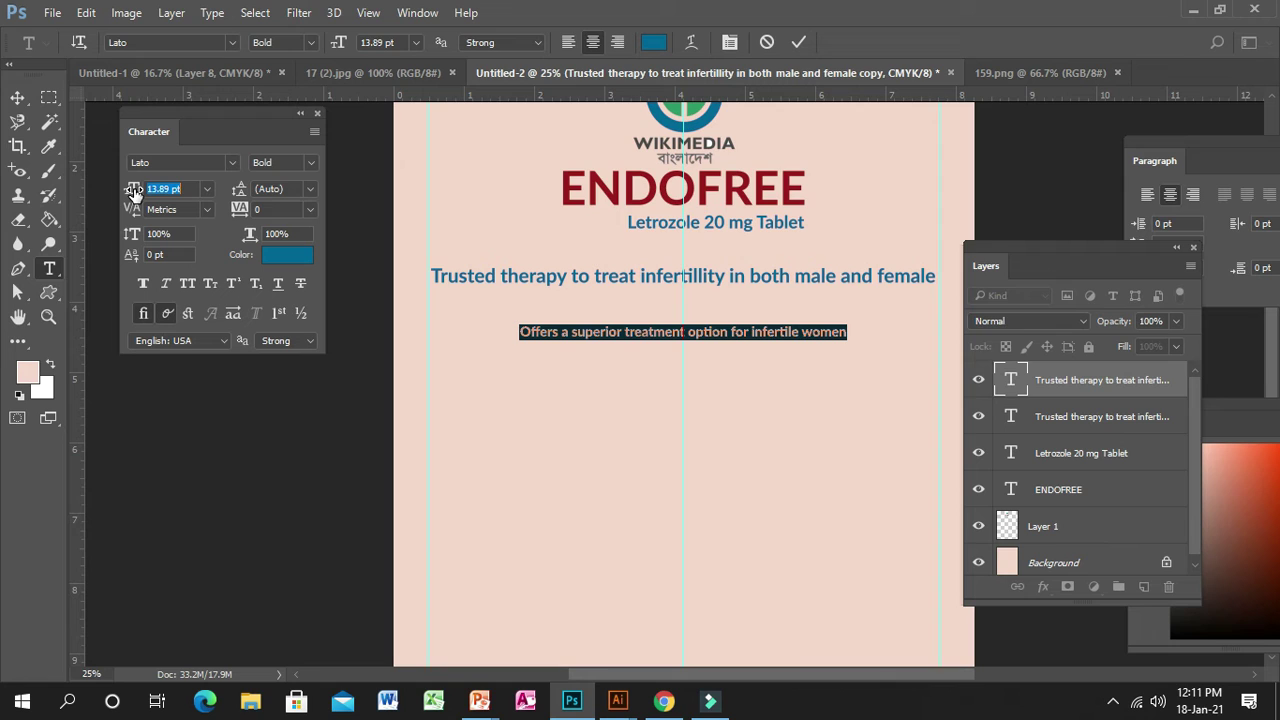
click(183, 190)
key(BackSpace)
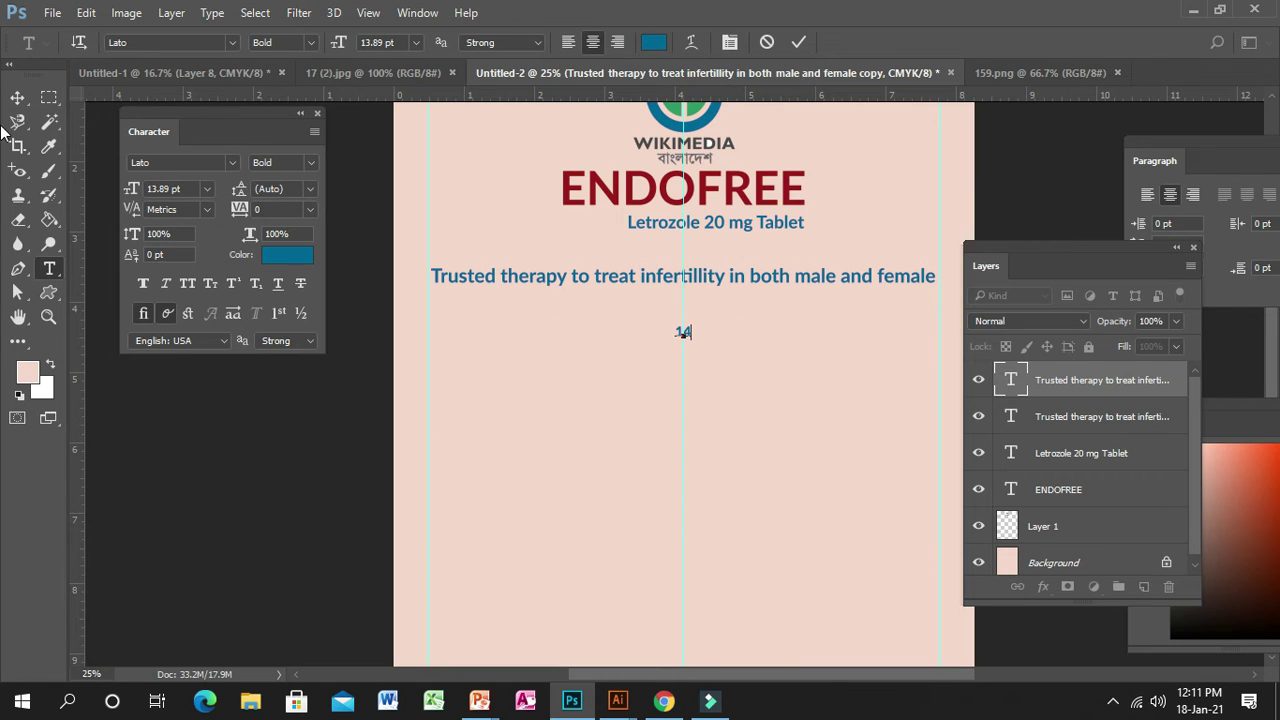
click(19, 100)
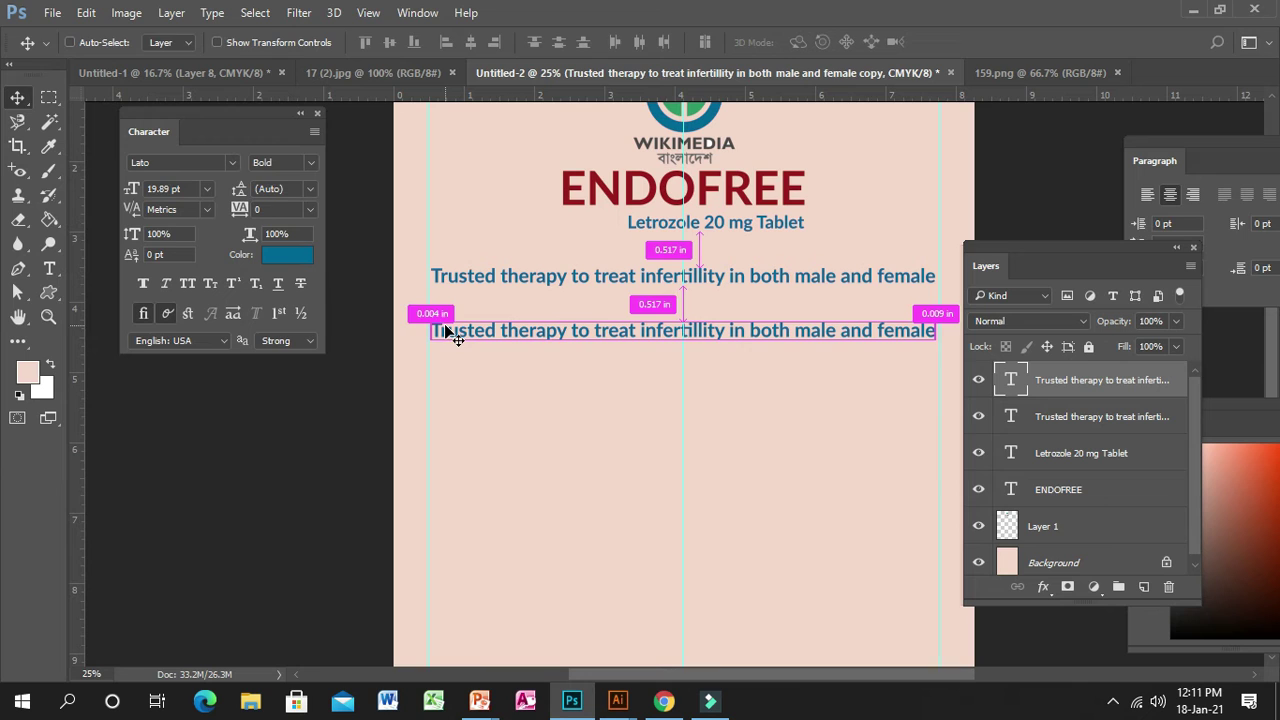
- Scale the copied Trusted therapy tagline proportionally around its center to about 60%
key(ctrl+t)
drag(937, 323, 831, 337)
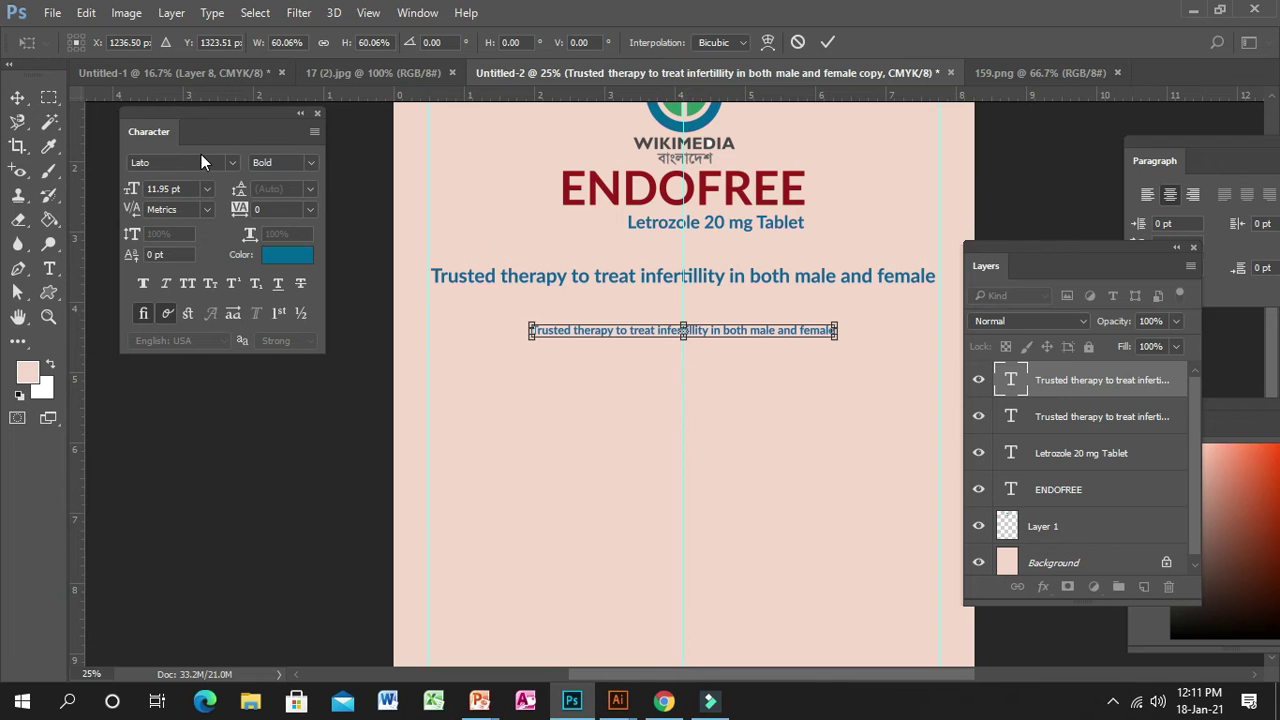
key(Return)
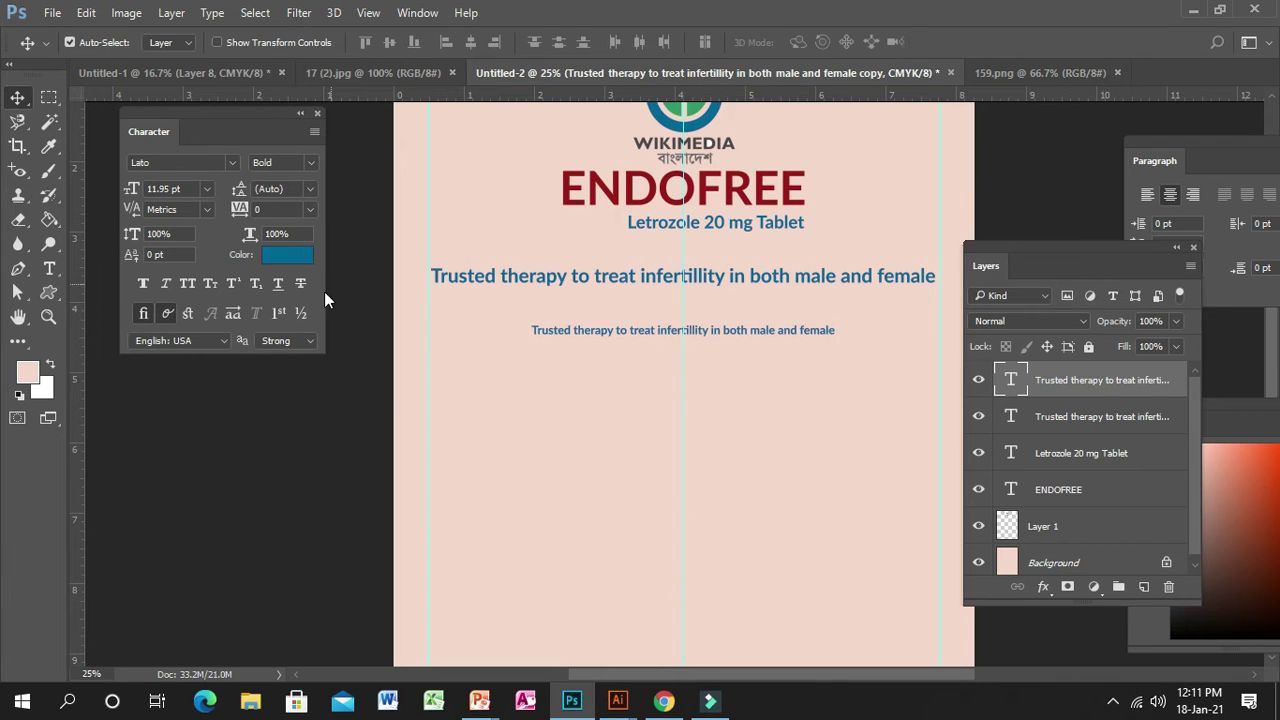
- Set the font size of the copied Trusted therapy tagline to 14 pt
click(49, 268)
click(620, 330)
drag(524, 325, 853, 321)
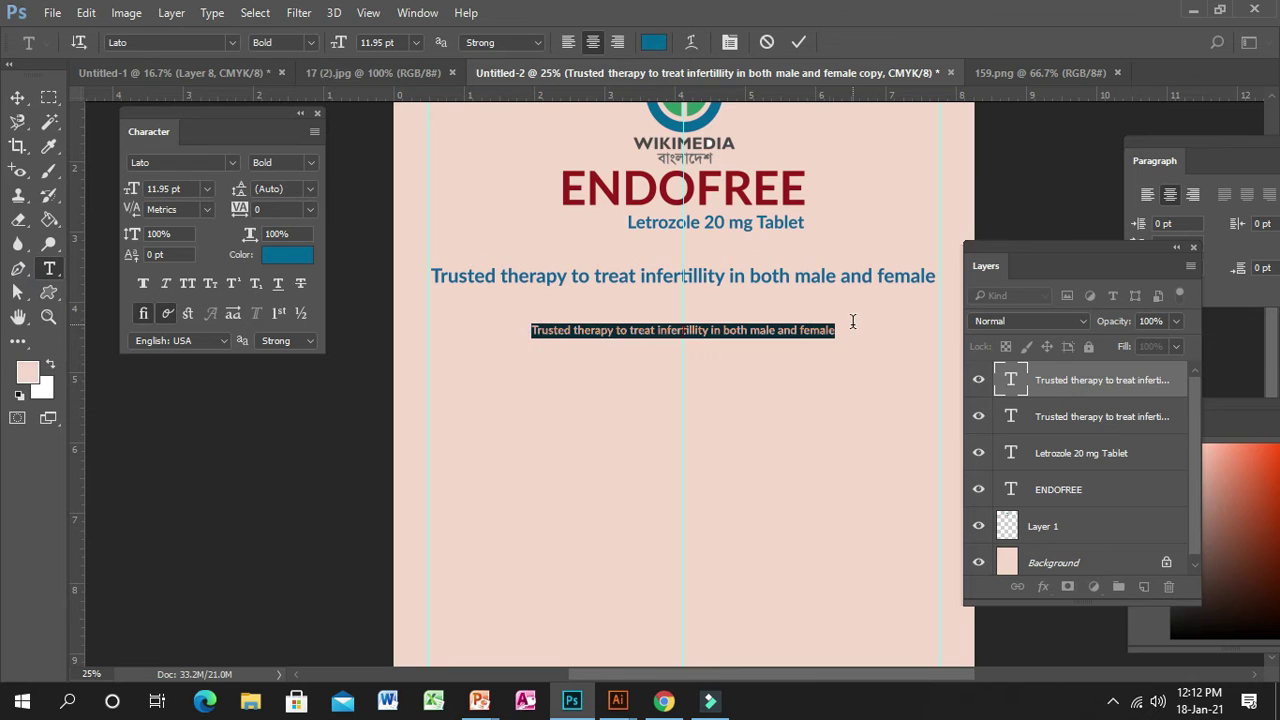
click(414, 43)
click(406, 214)
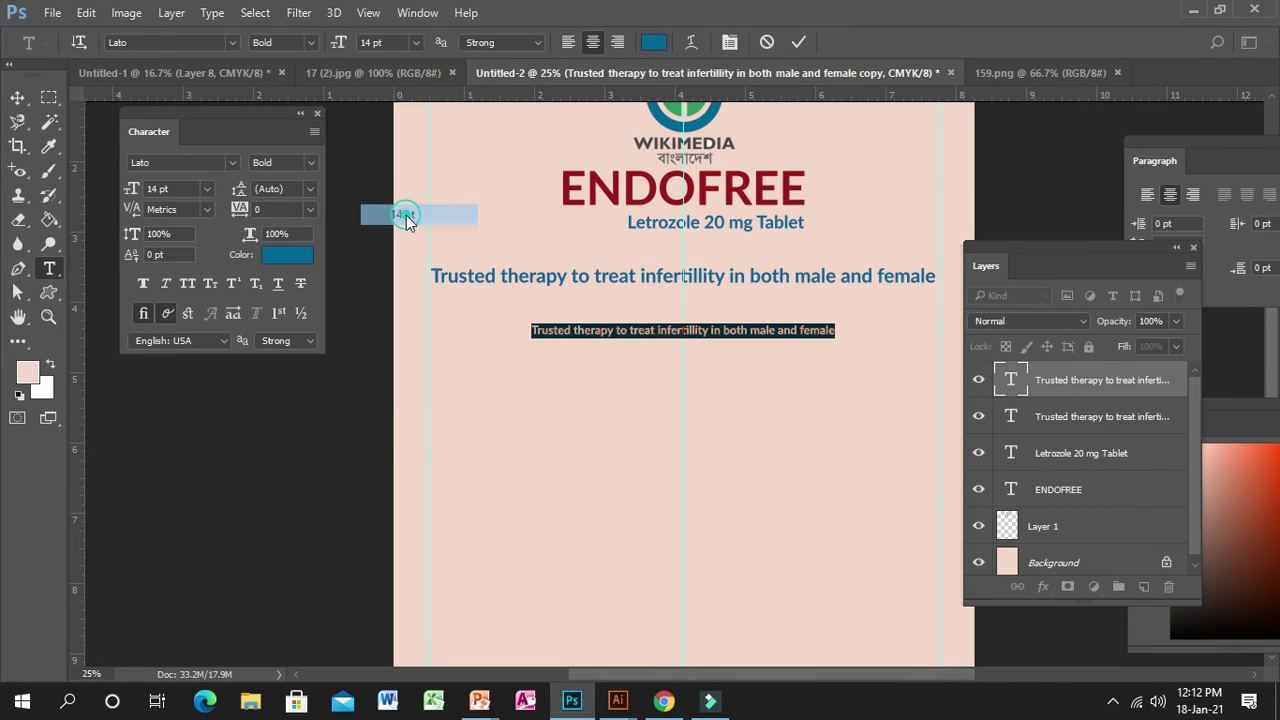
click(17, 98)
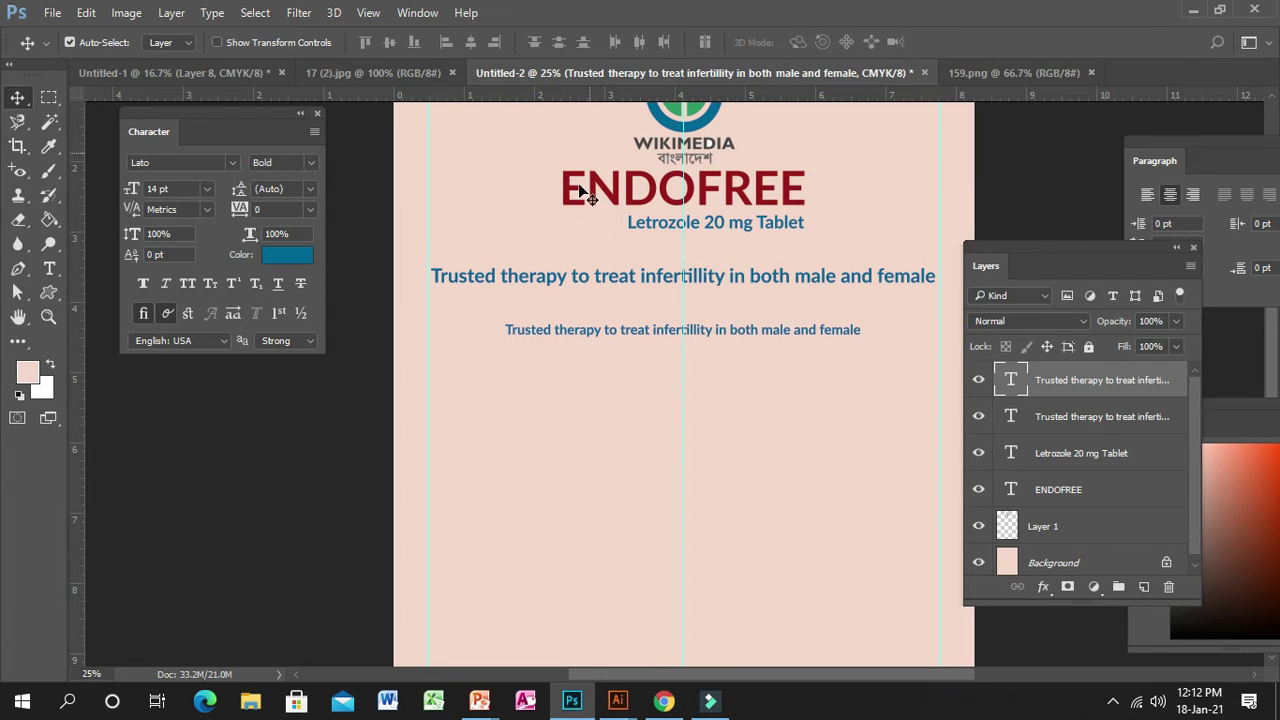
- Add a vertical guide at the left edge of the ENDOFREE title and move the 14 pt tagline right against the right margin guide
drag(81, 342, 564, 377)
drag(599, 332, 673, 338)
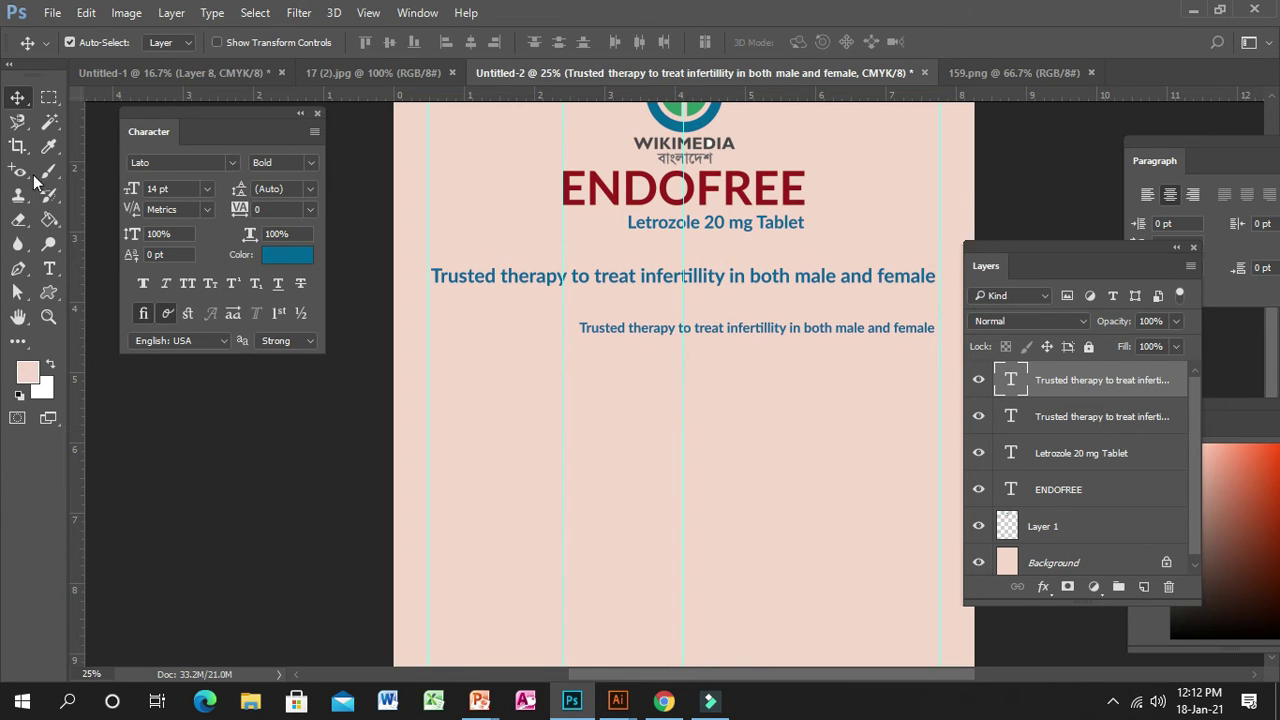
- Draw a 40 by 40 px circle with the Ellipse tool just below the start of the 14 pt tagline
click(48, 291)
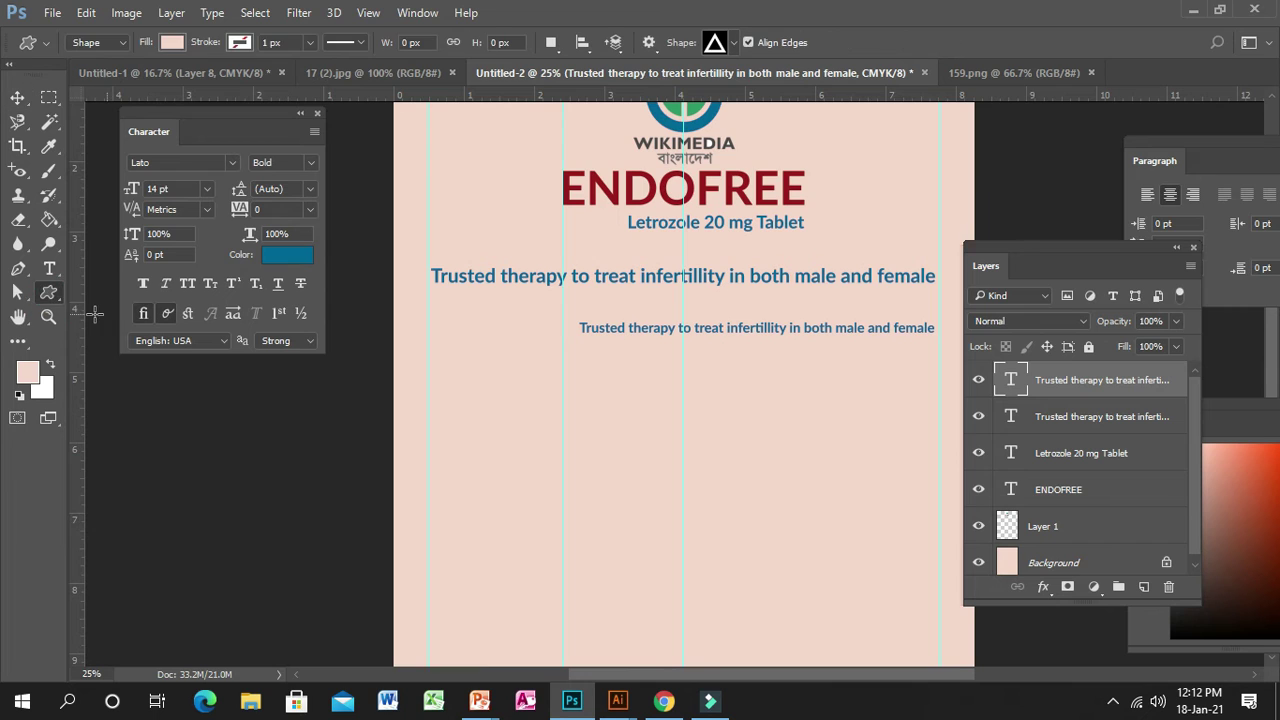
drag(46, 298, 116, 331)
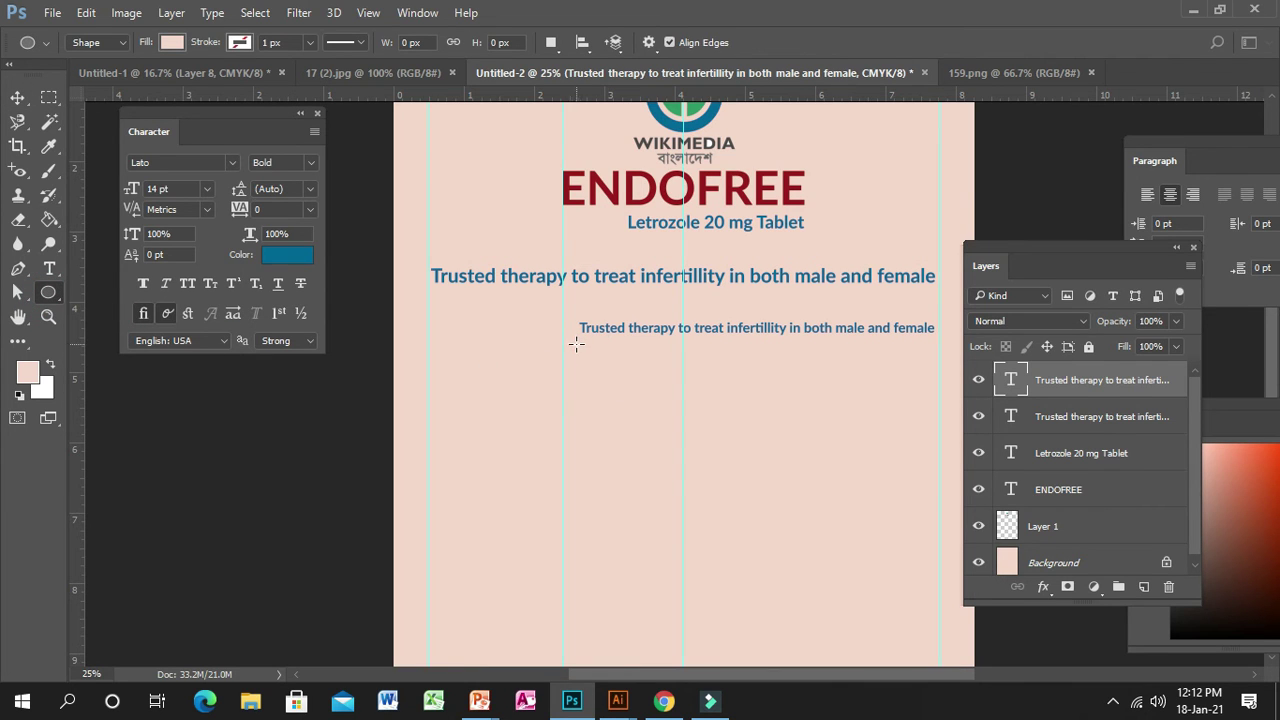
click(17, 97)
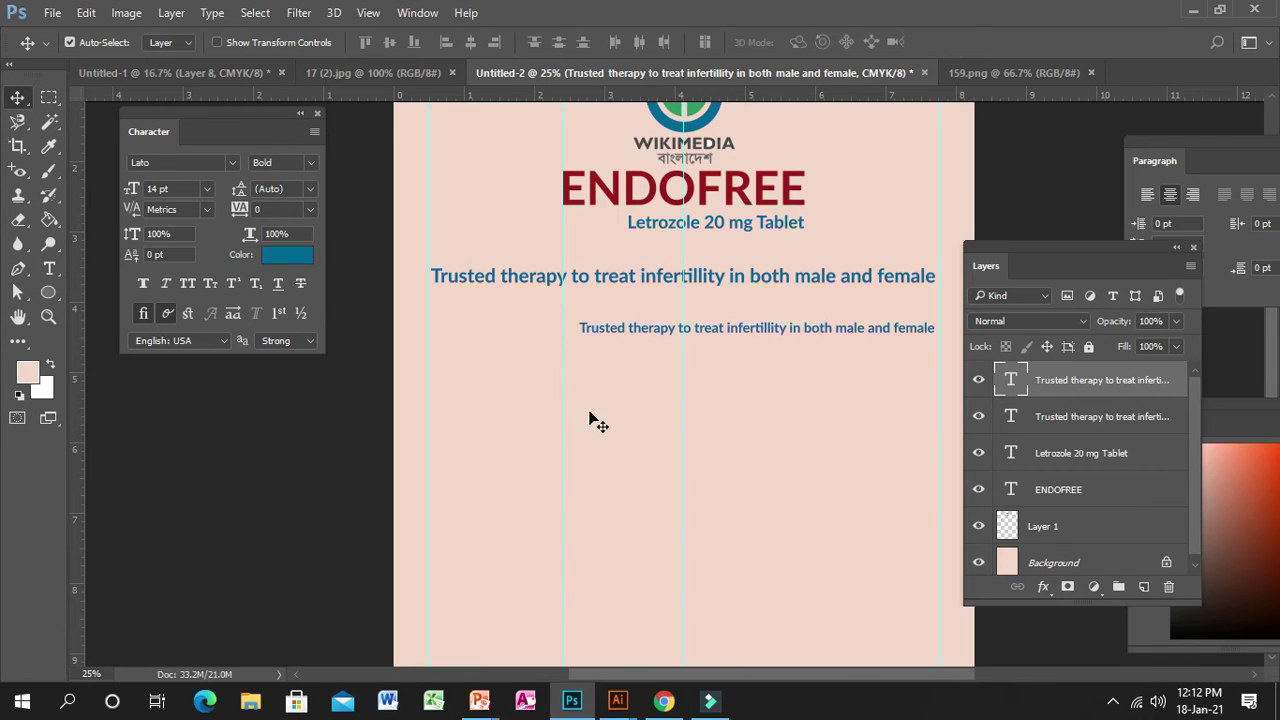
click(48, 291)
drag(585, 354, 590, 358)
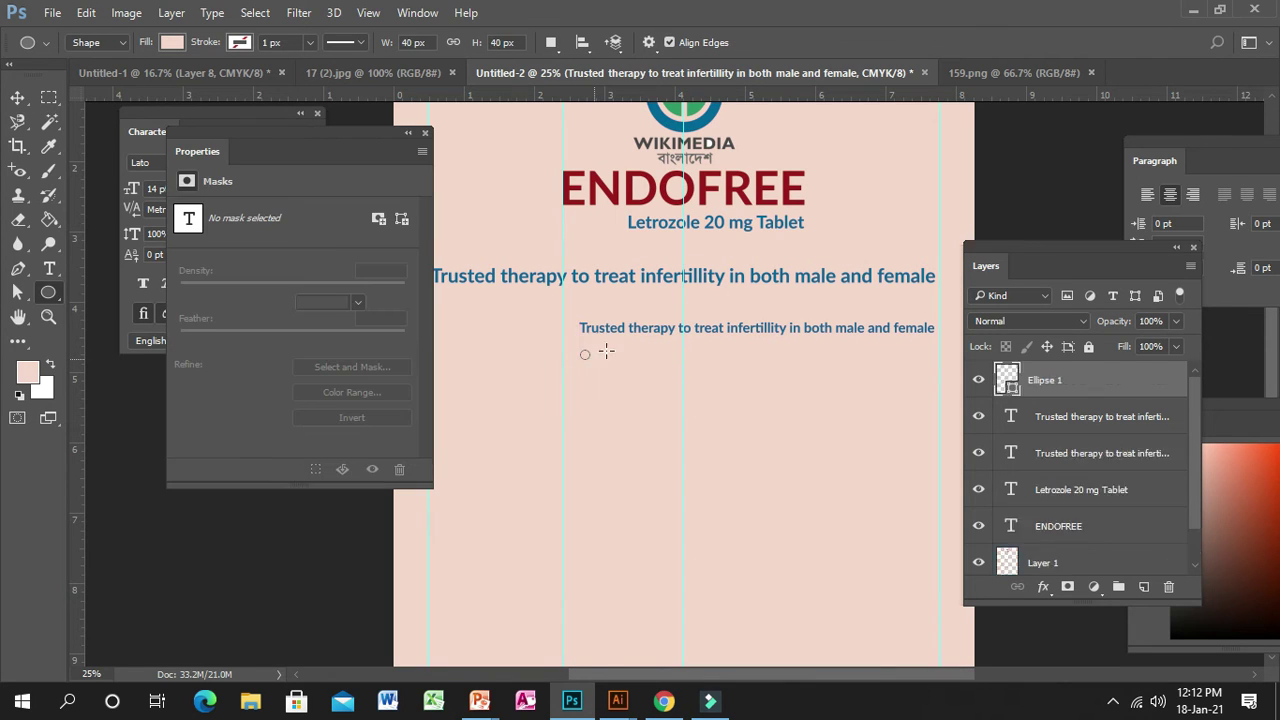
- Fill the circle with dark maroon and place it as a bullet before the 14 pt tagline, at X 724 px and Y 1300 px
click(168, 42)
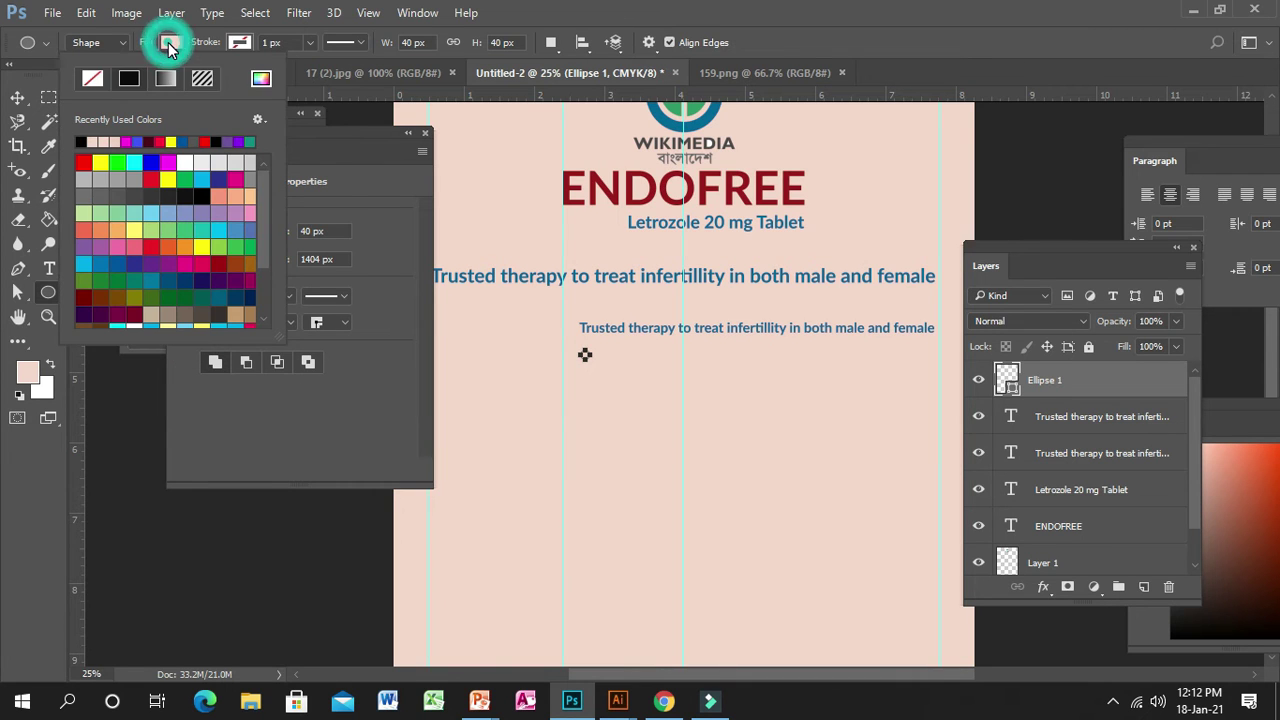
click(148, 141)
click(16, 97)
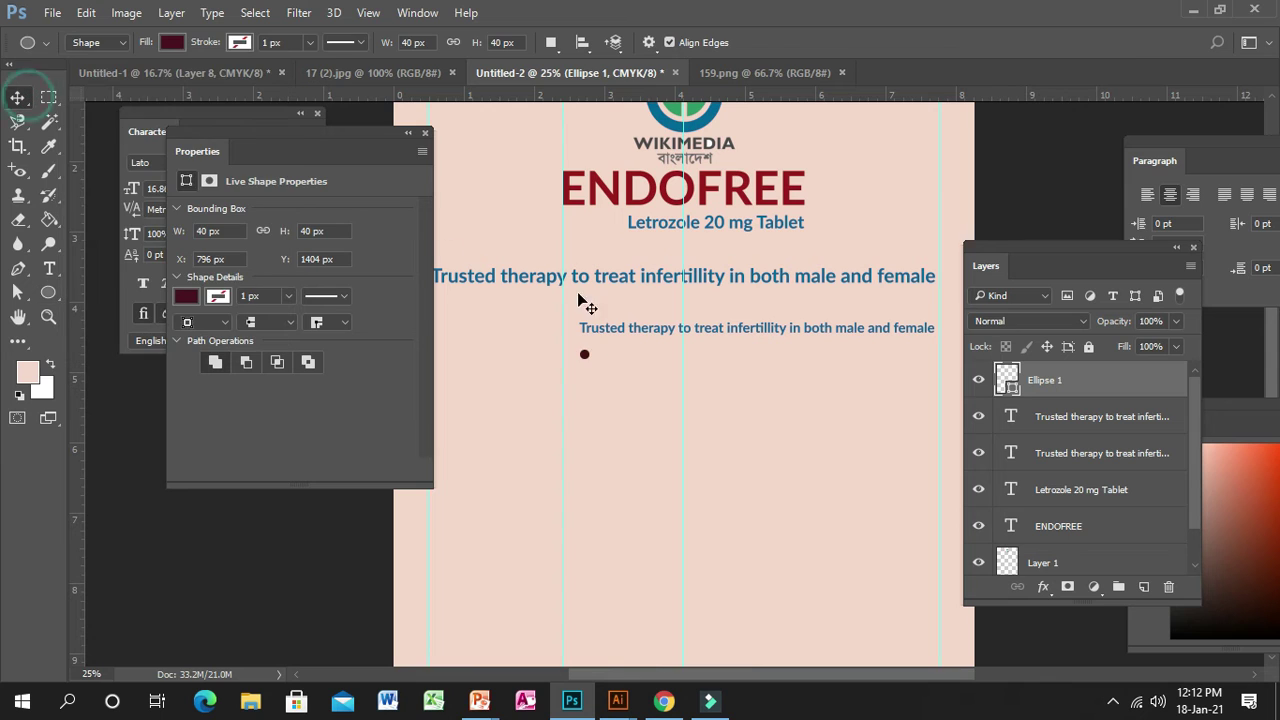
drag(588, 360, 571, 337)
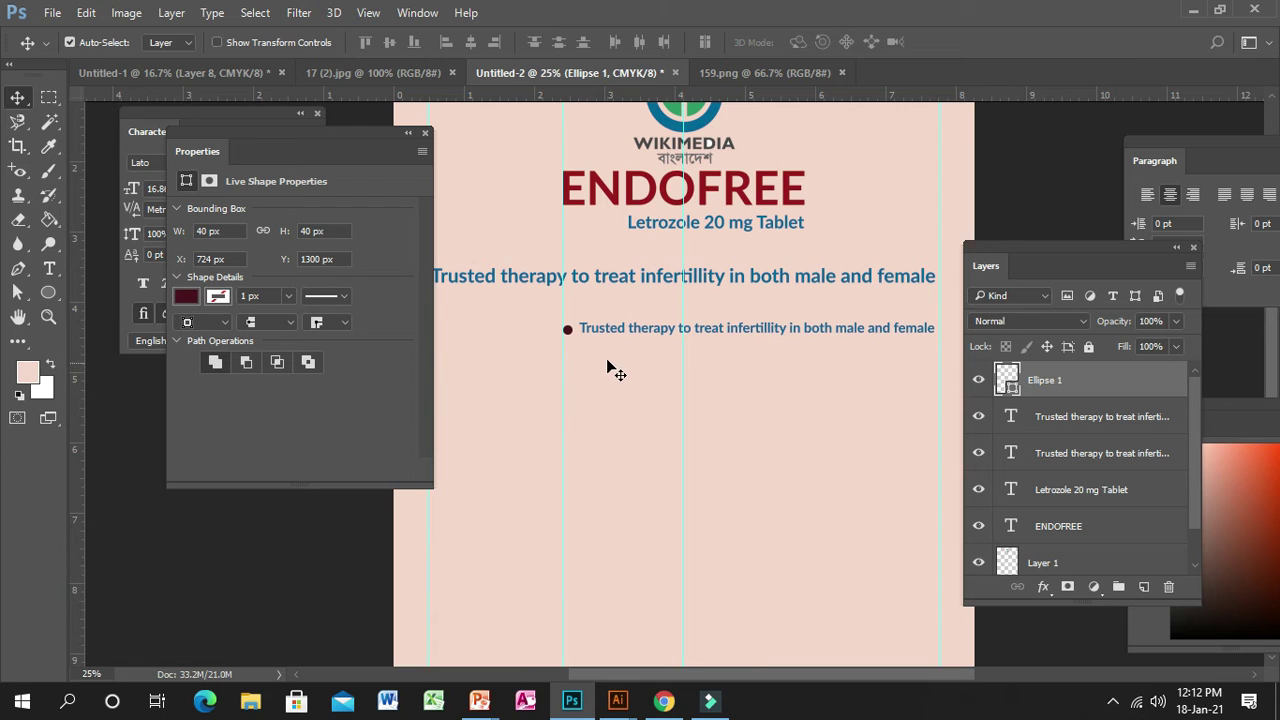
- Shift the 14 pt tagline slightly down and left to X 2.61 in and Y 4.29 in, level with its bullet
click(782, 331)
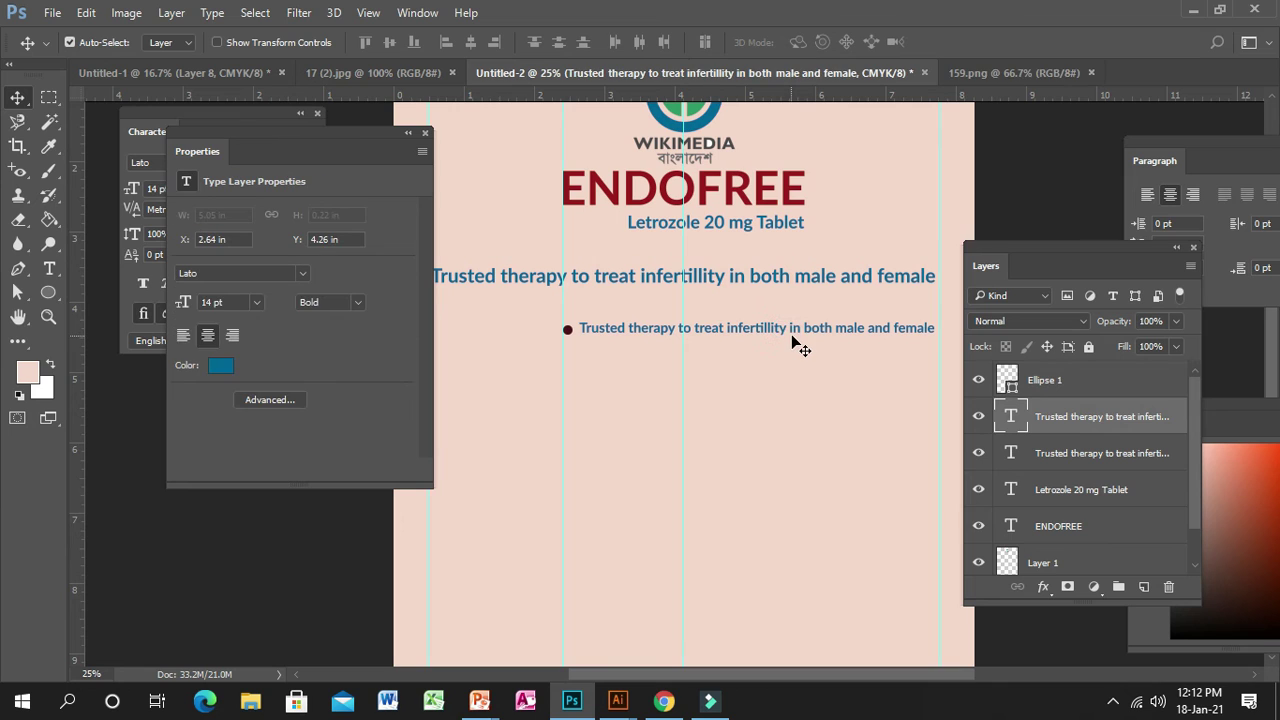
drag(797, 341, 797, 344)
key(Left)
key(Left)
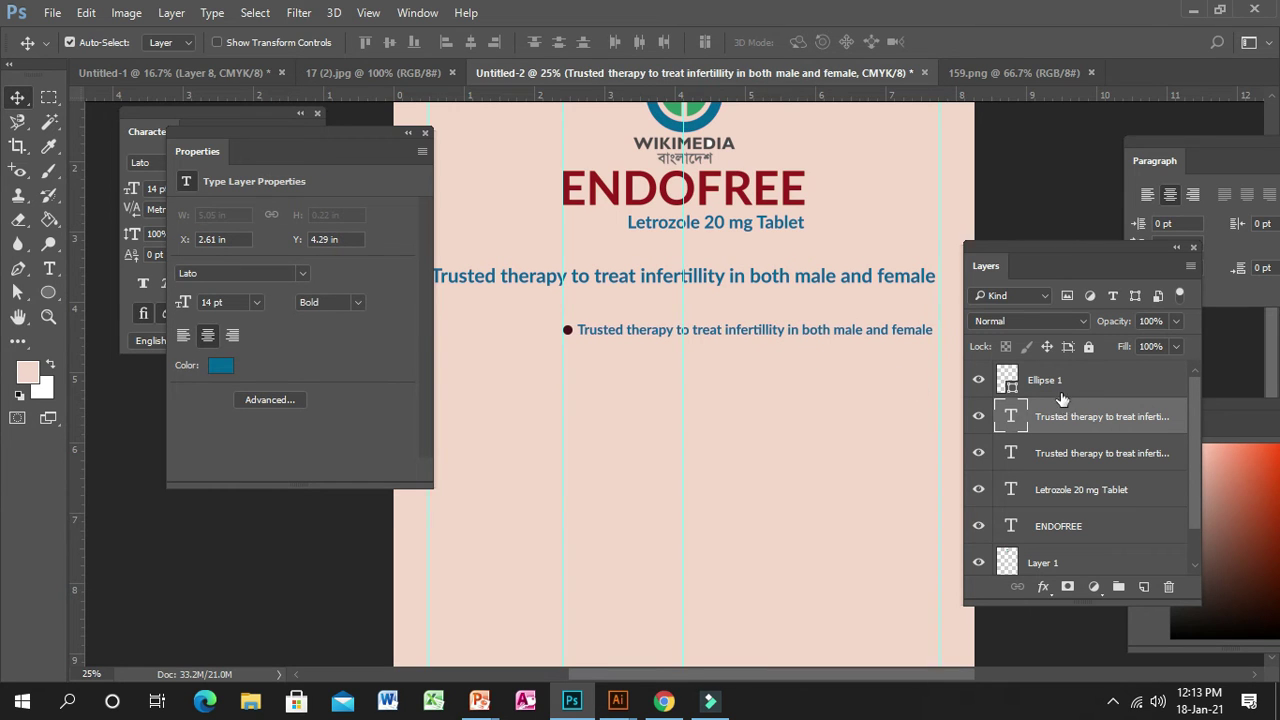
- Duplicate the bullet circle together with its 14 pt text line directly below, with the copied circle at Y 1381 px
click(1061, 381)
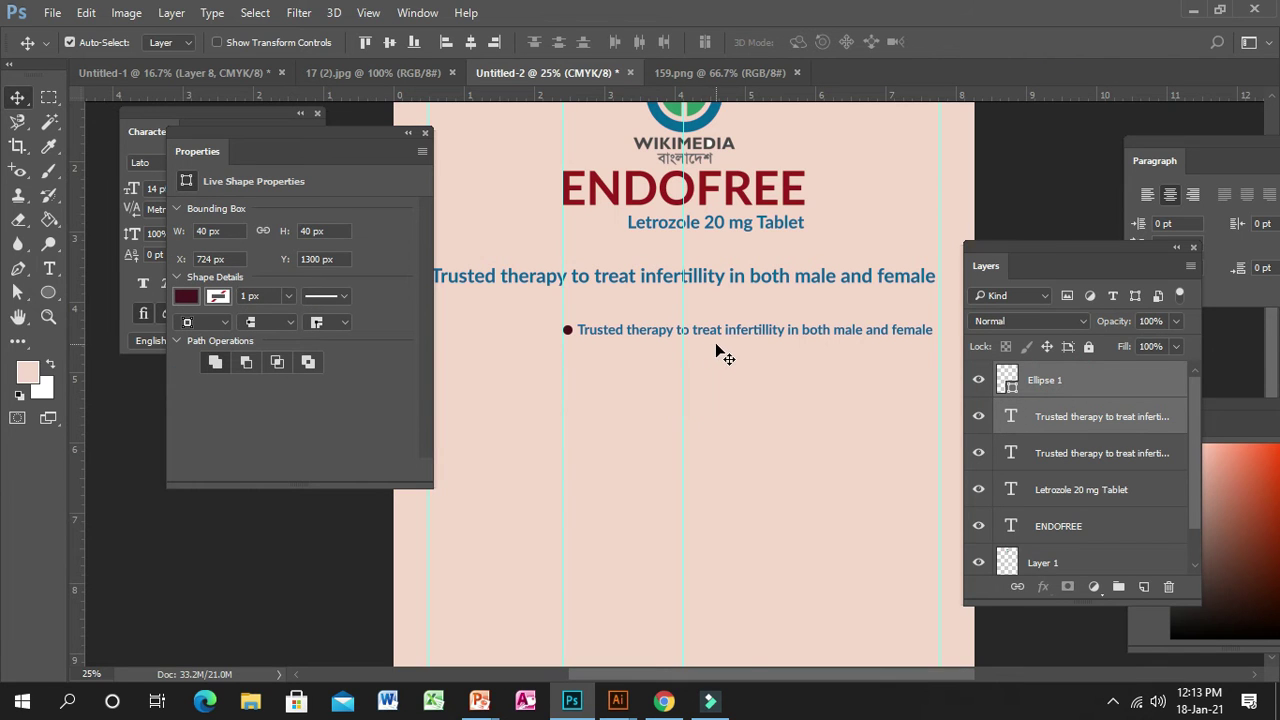
drag(728, 331, 728, 357)
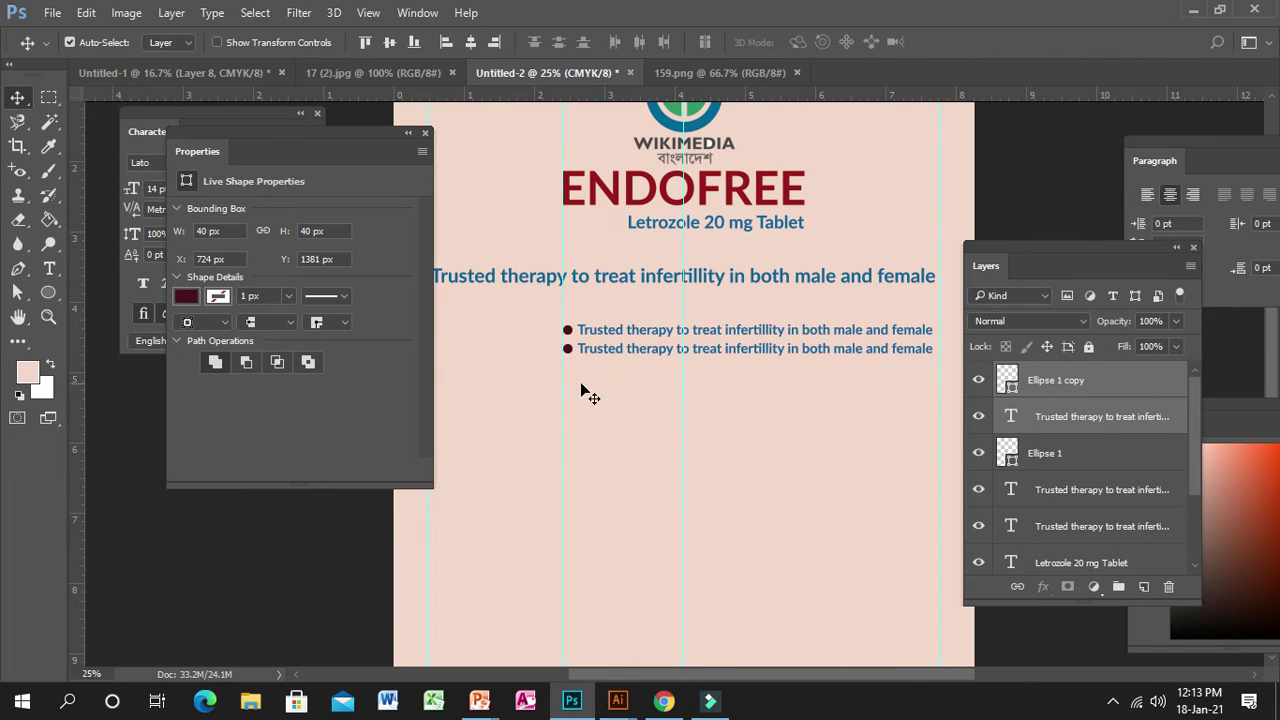
- Replace the text of the second bullet line with "Ensures superb clinical sucess in treating endometriosis"
click(47, 270)
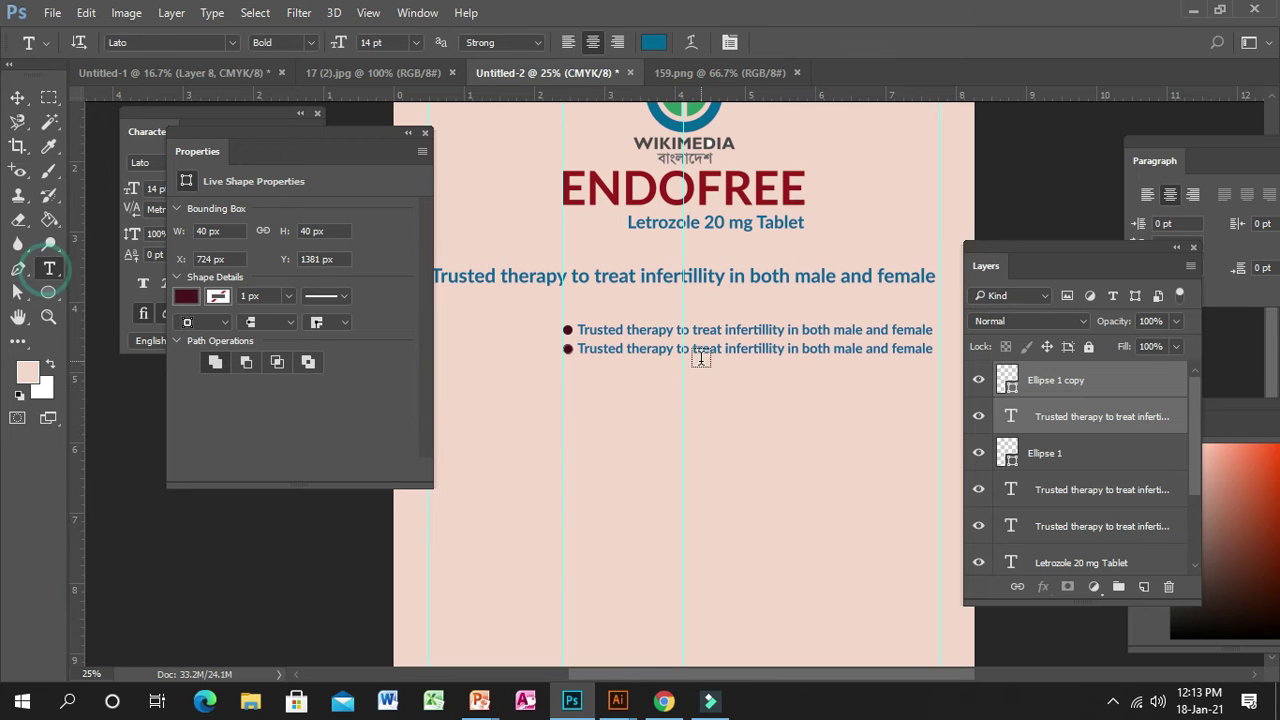
click(645, 349)
drag(579, 348, 944, 355)
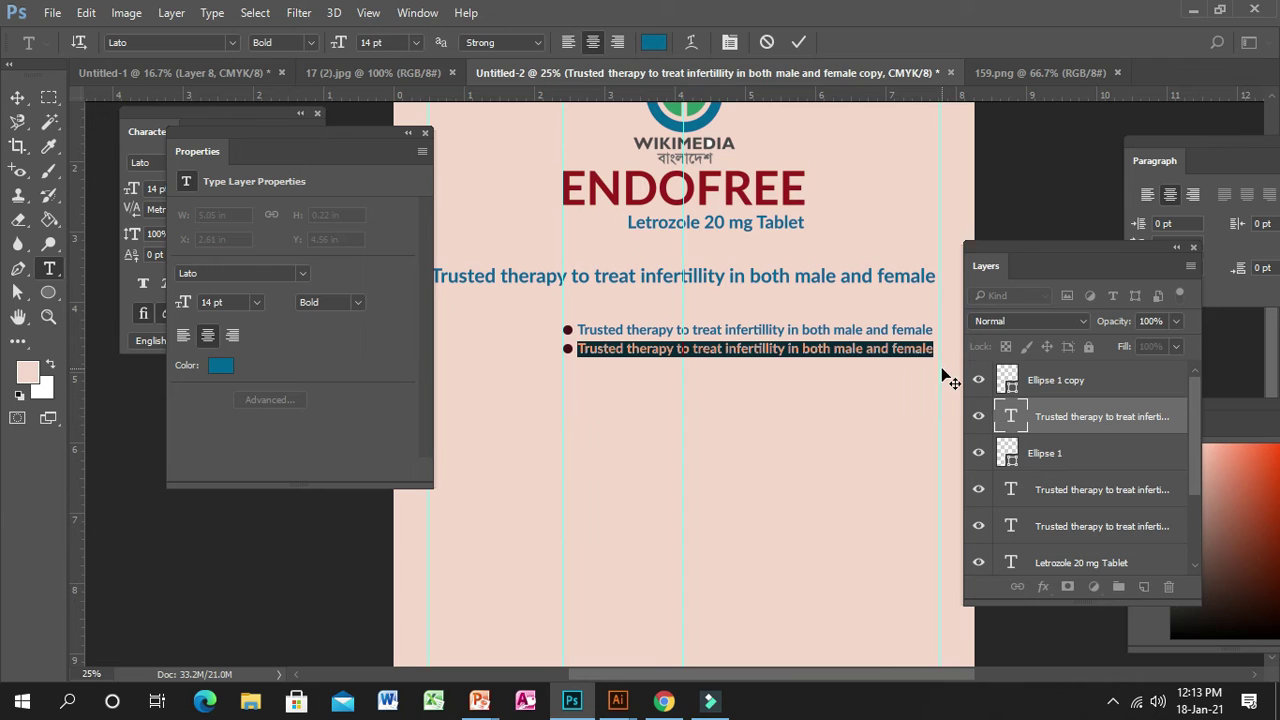
text(Ep)
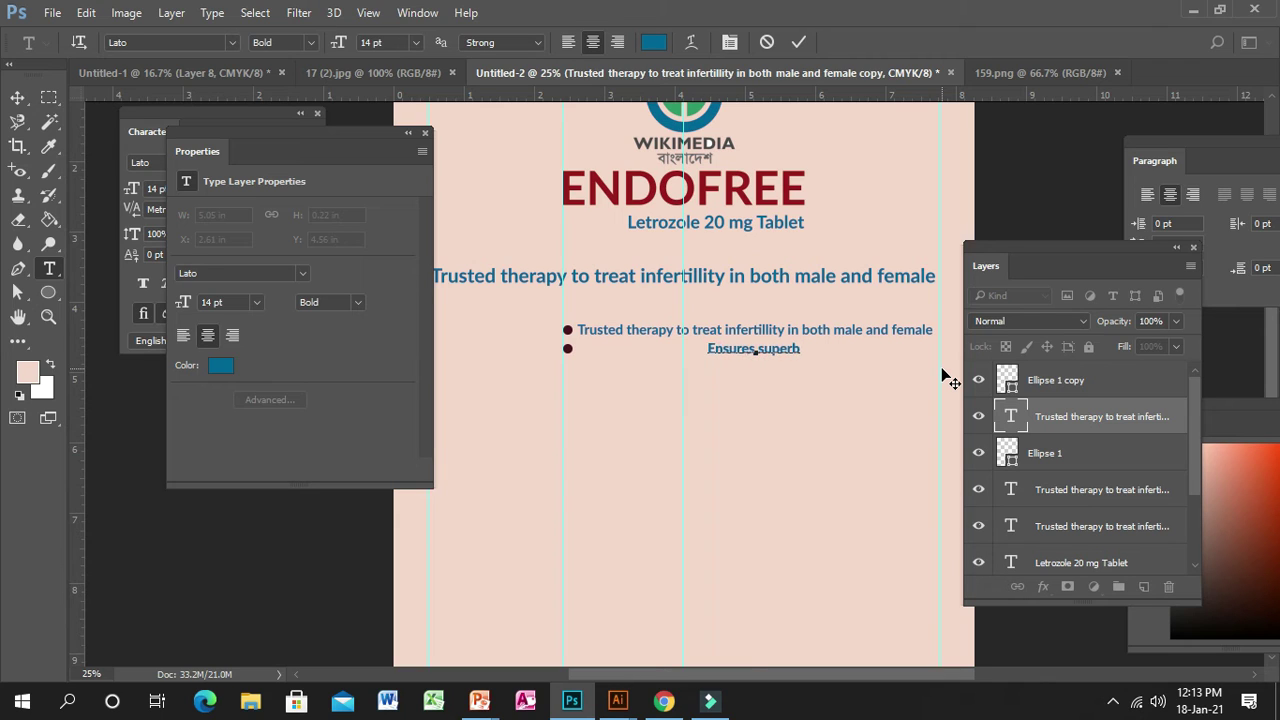
text(ni)
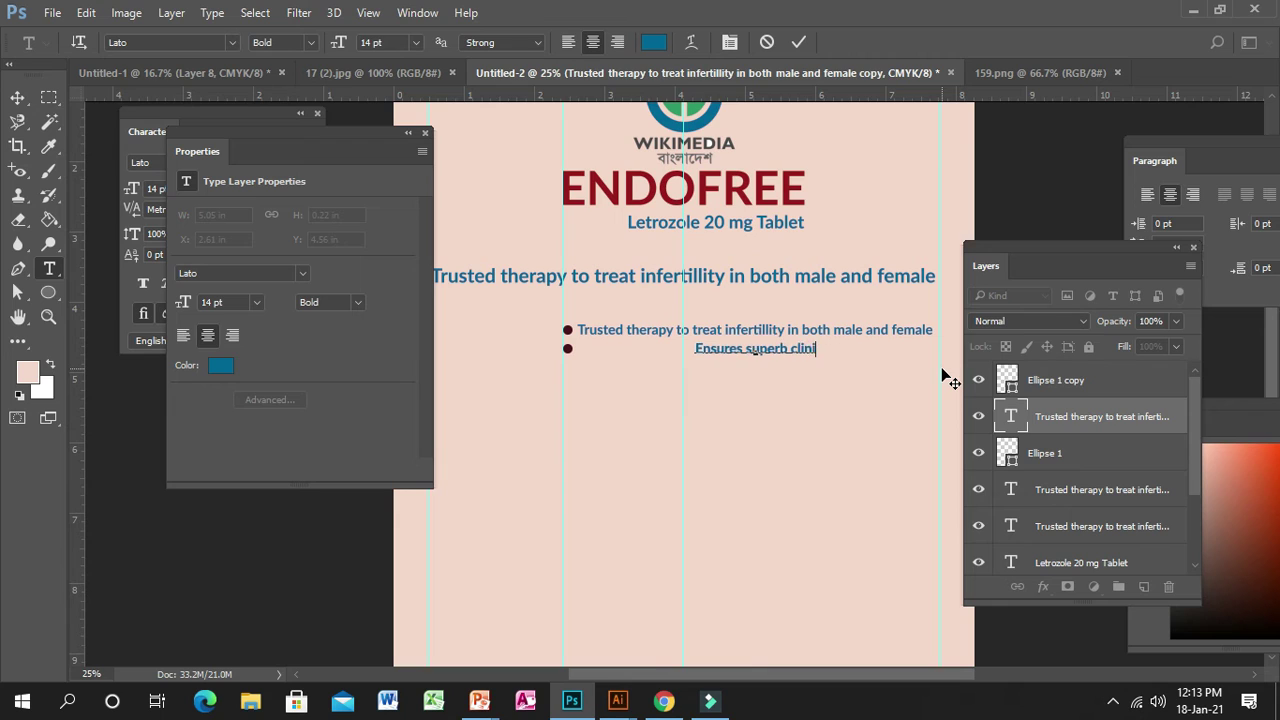
text(cal succe)
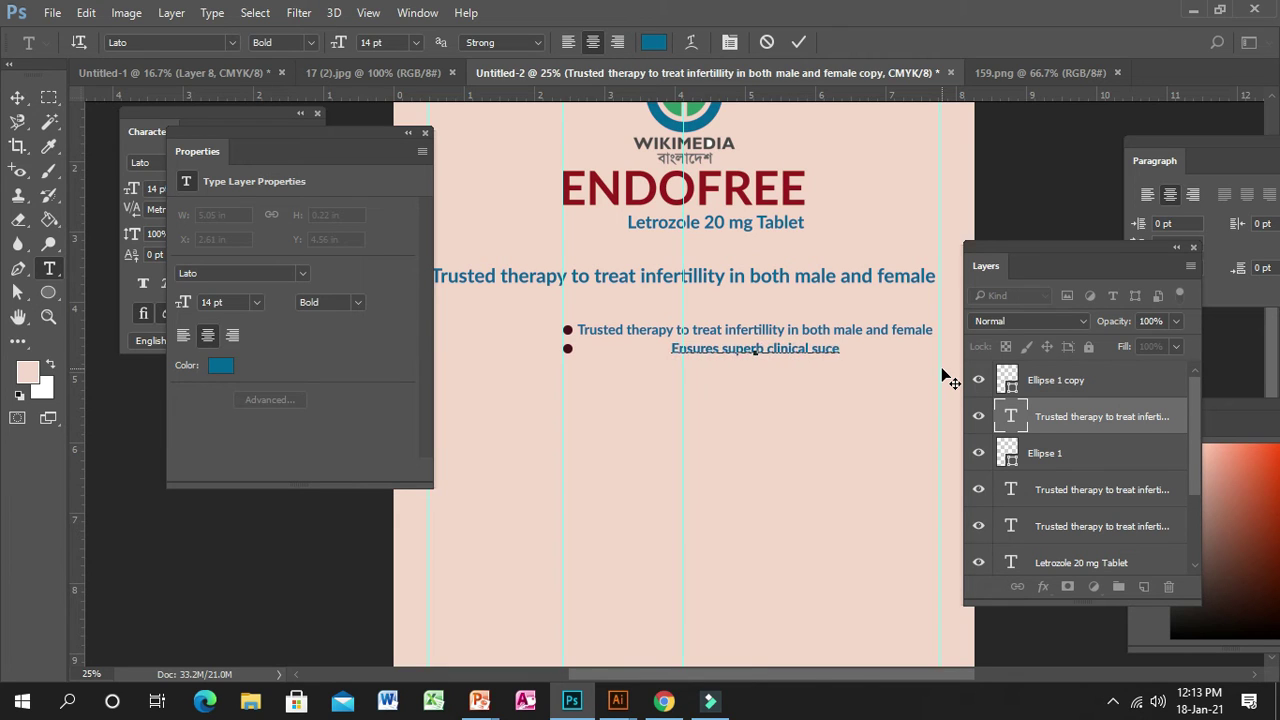
text(ss in)
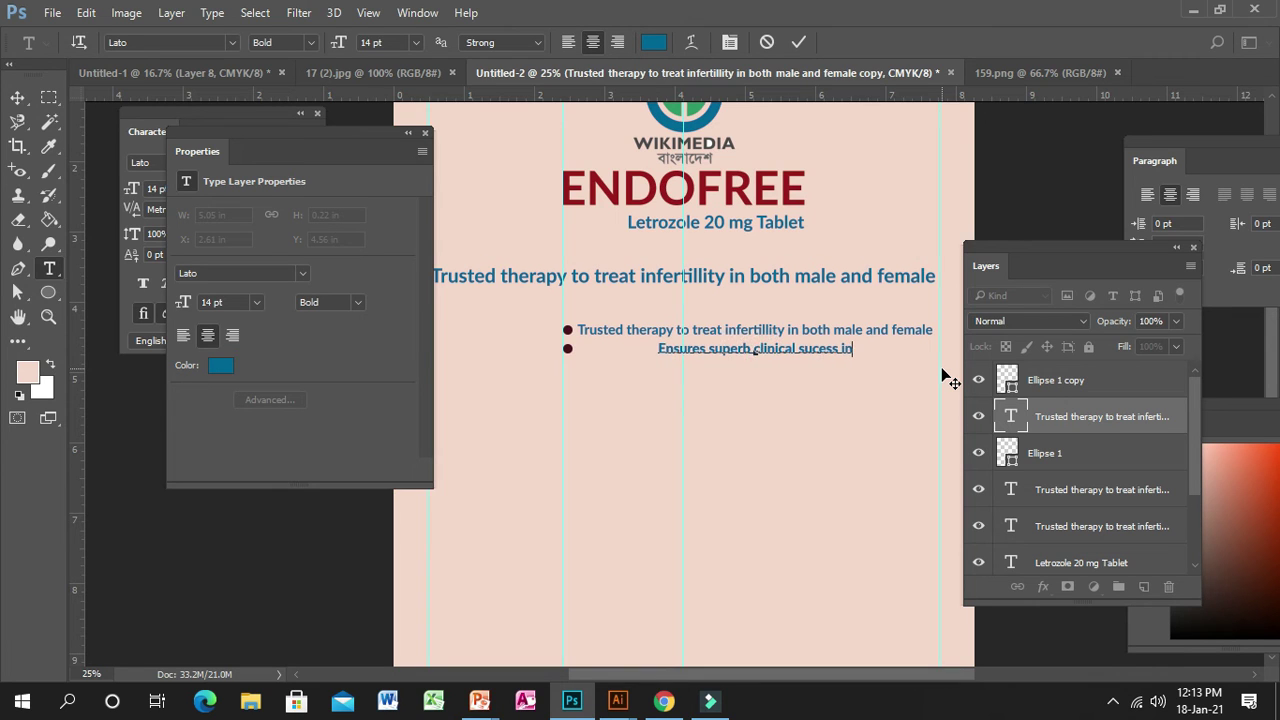
text( trea)
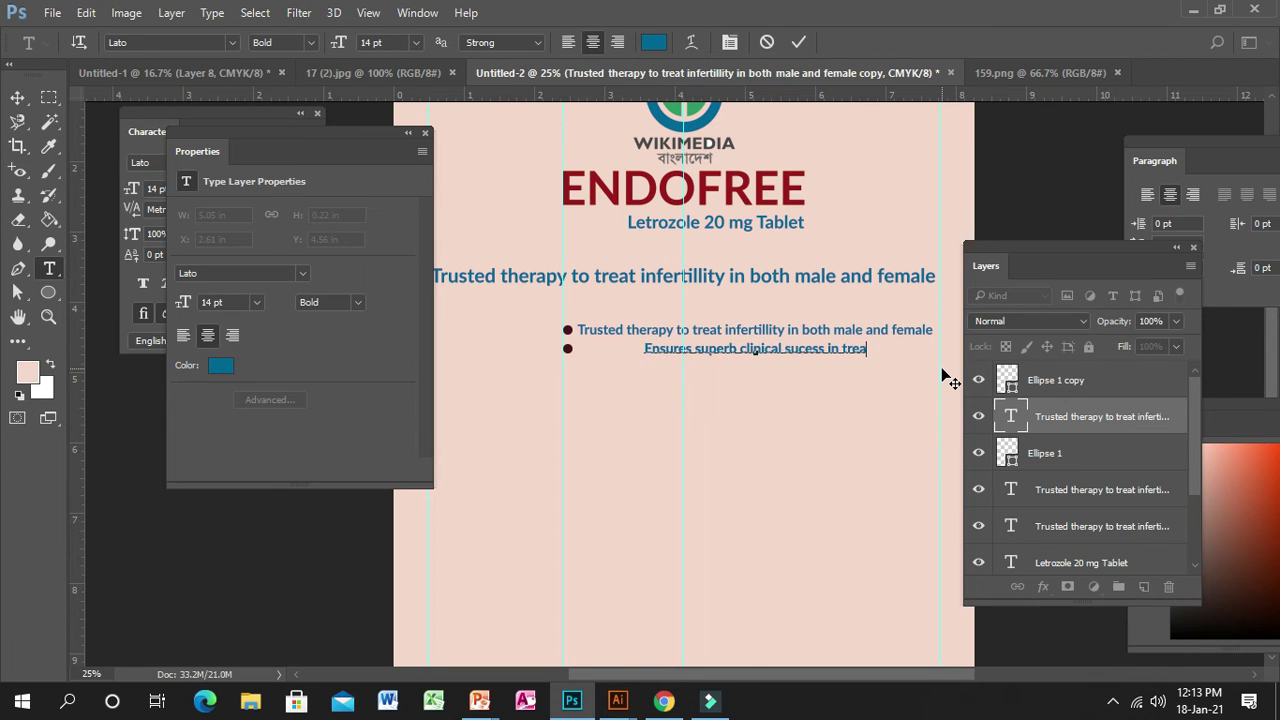
text(ting e)
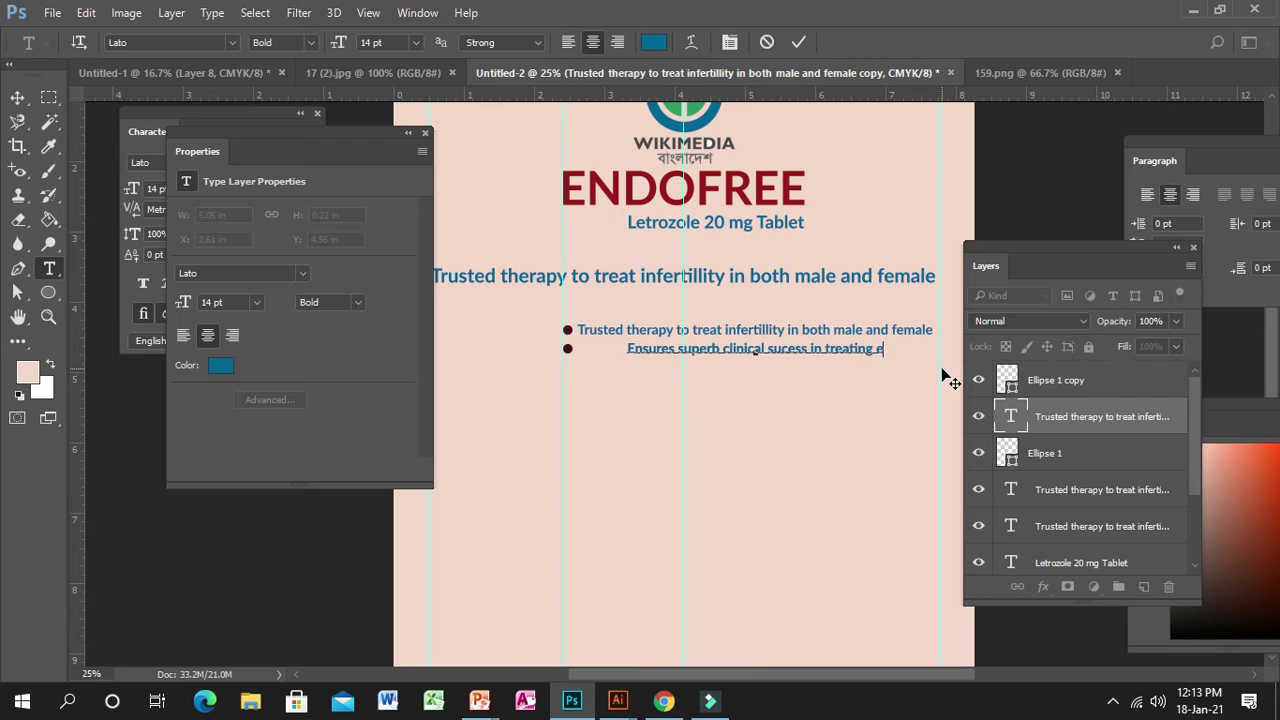
text(ndom)
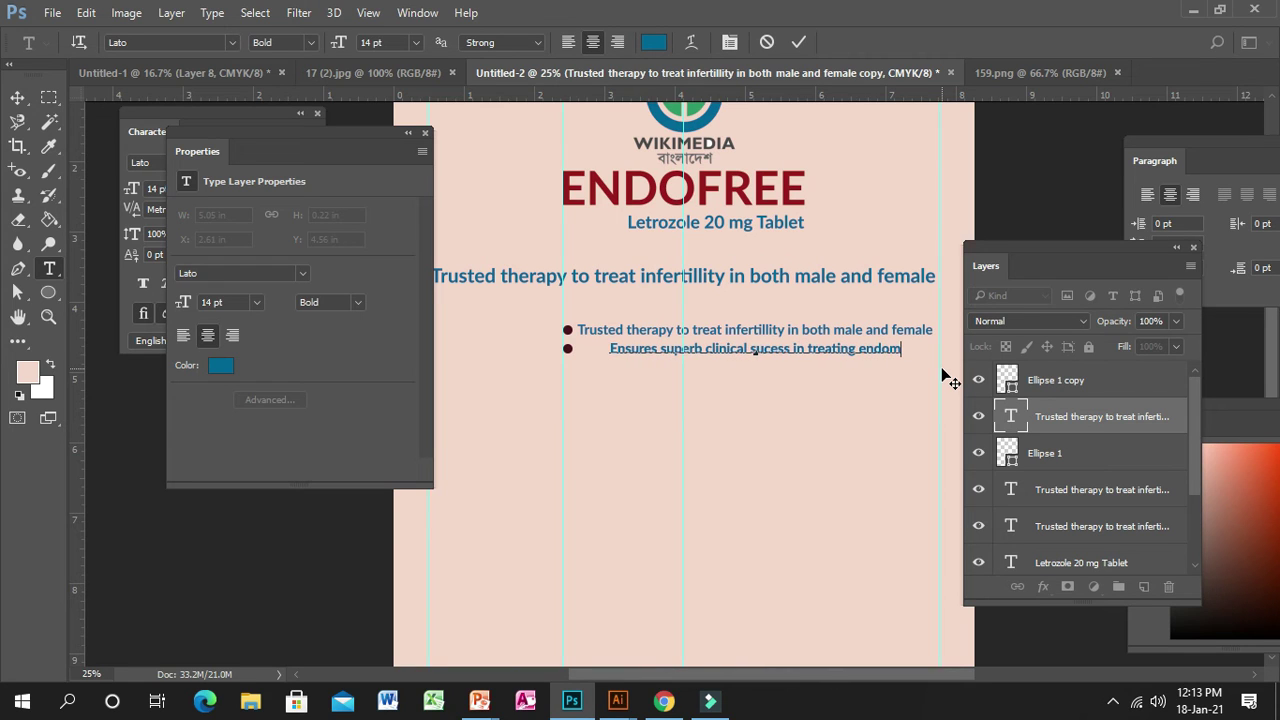
text(etriosis)
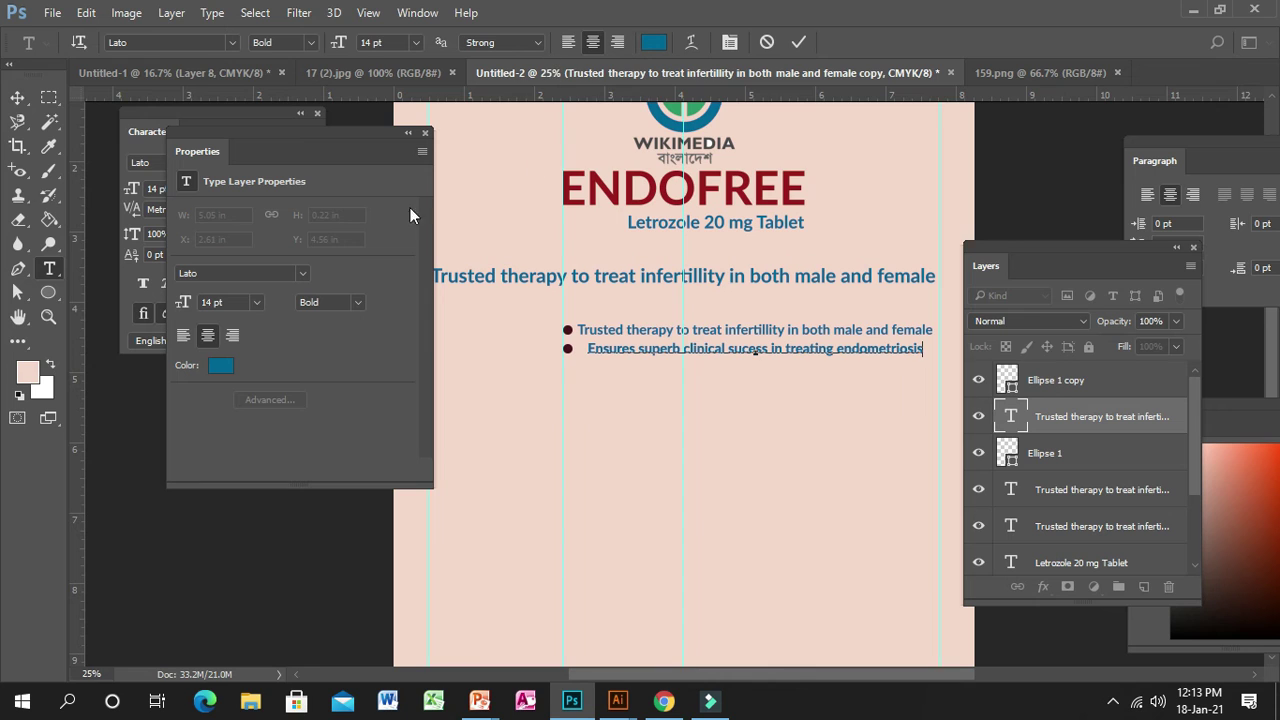
- Nudge the second bullet's text line left to X 2.62 in, next to its bullet circle
click(17, 97)
key(shift+Left)
key(shift+Left)
key(shift+Left)
key(shift+Left)
key(shift+Right)
key(shift+Left)
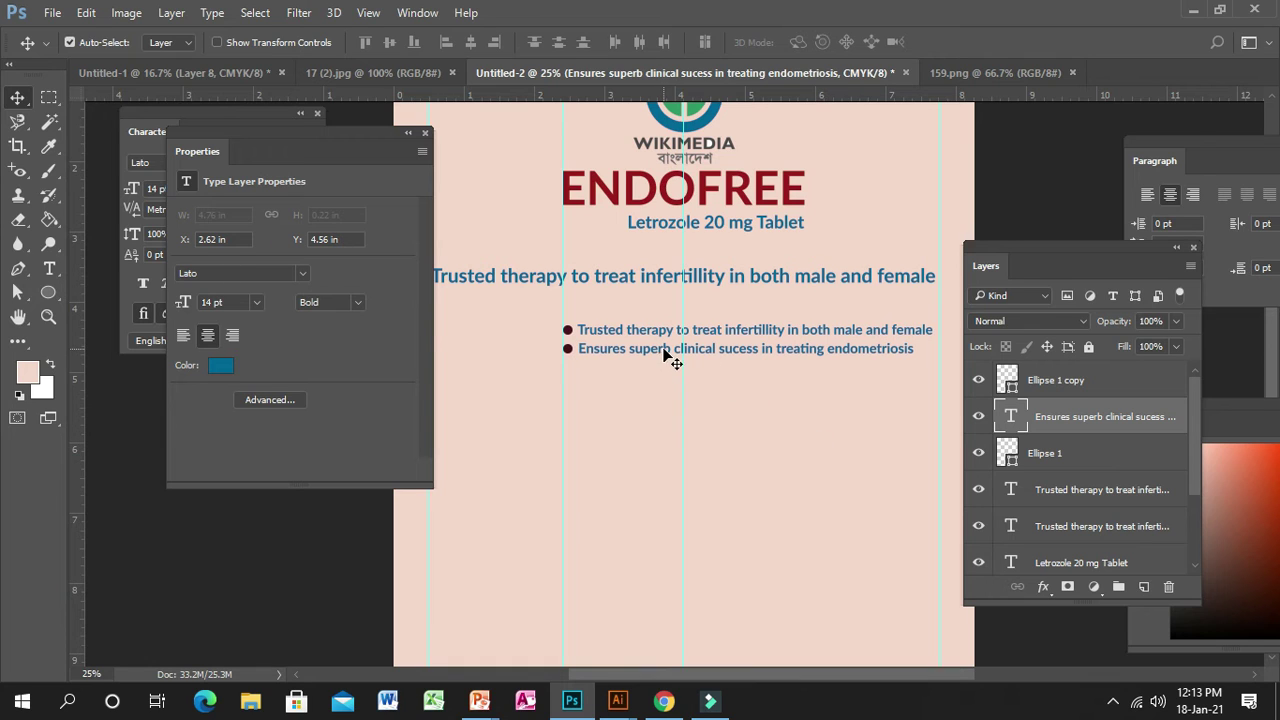
- Recolour both bullet circles with the dark red 991b1e sampled from the ENDOFREE title
scroll(710, 362, up, 1)
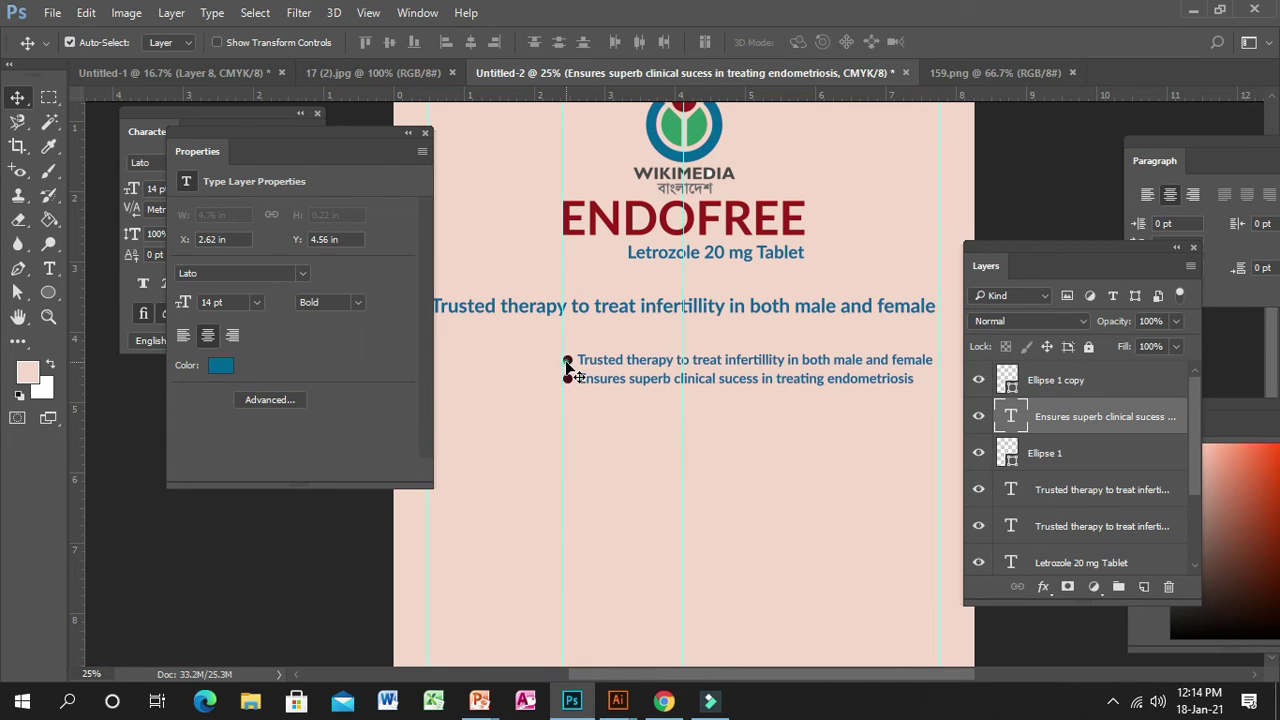
click(566, 362)
double_click(1008, 450)
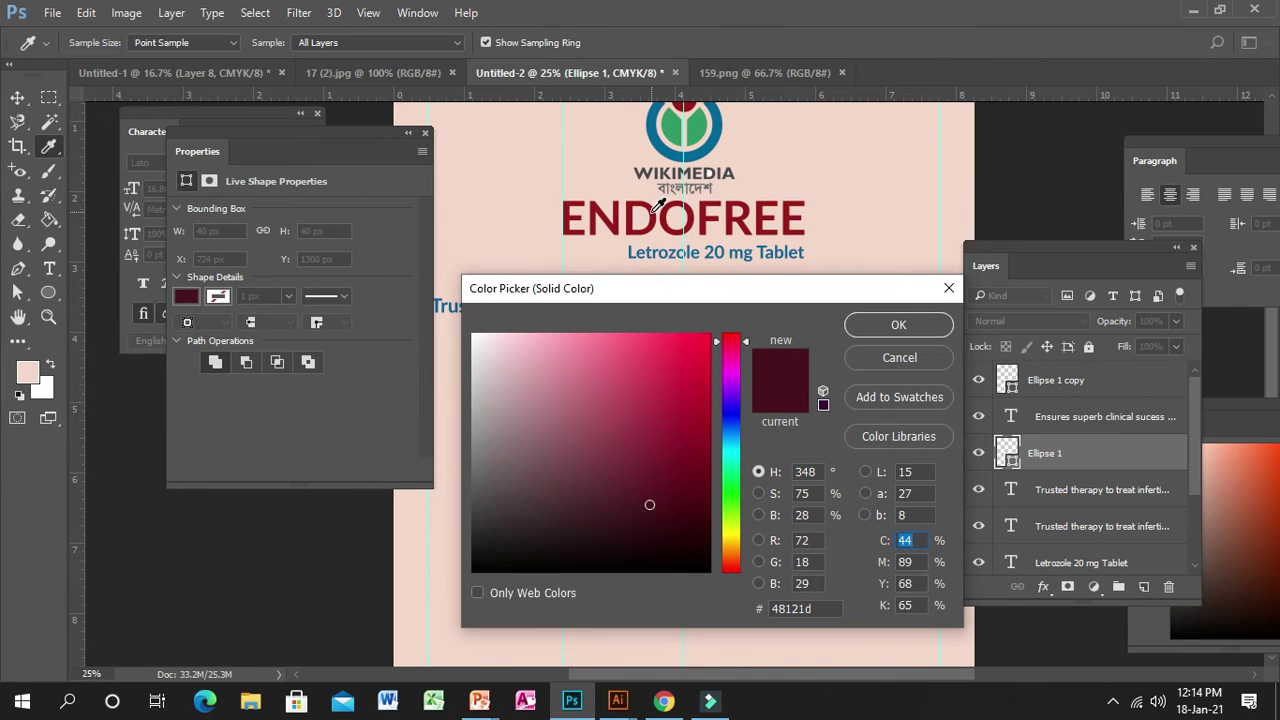
click(655, 209)
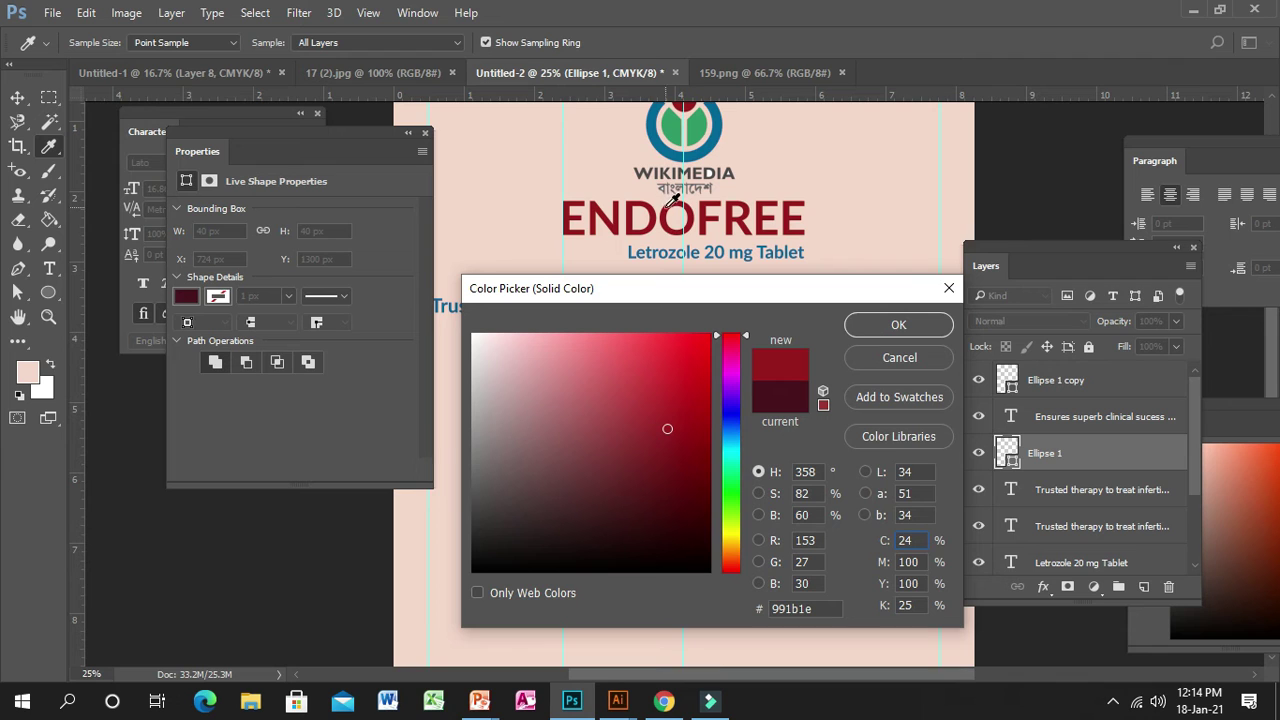
click(912, 324)
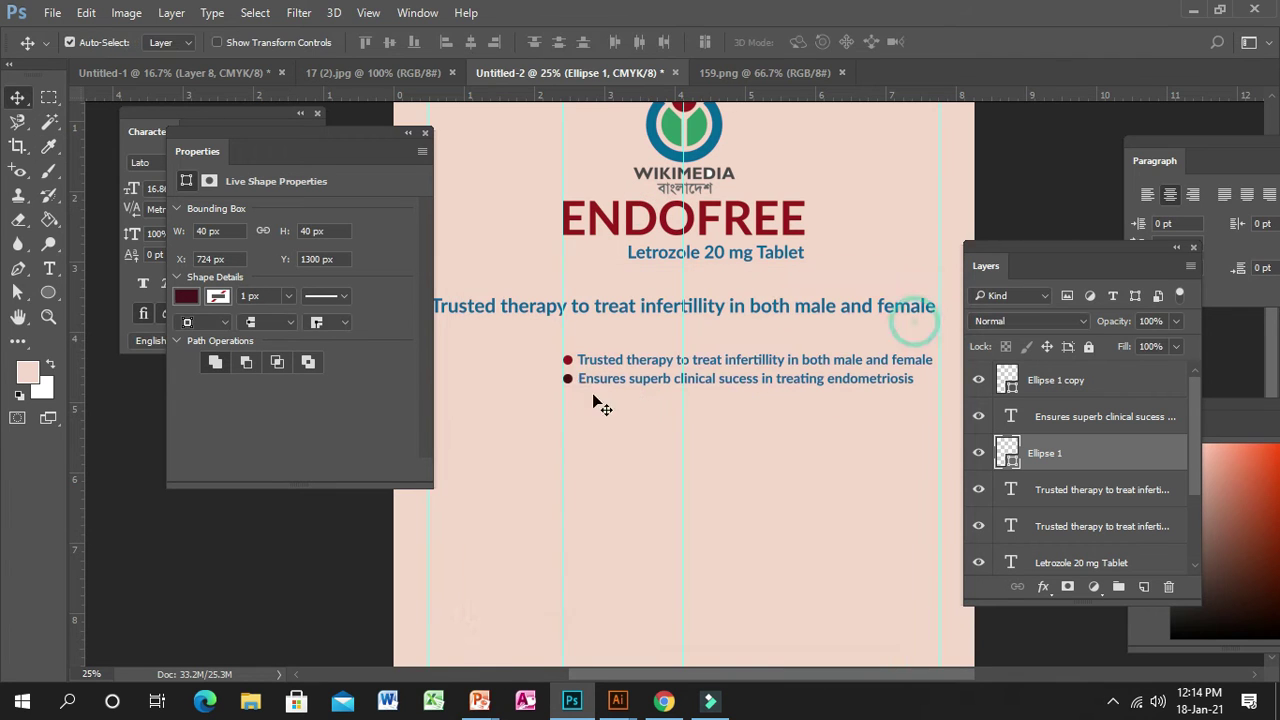
click(570, 385)
double_click(1007, 380)
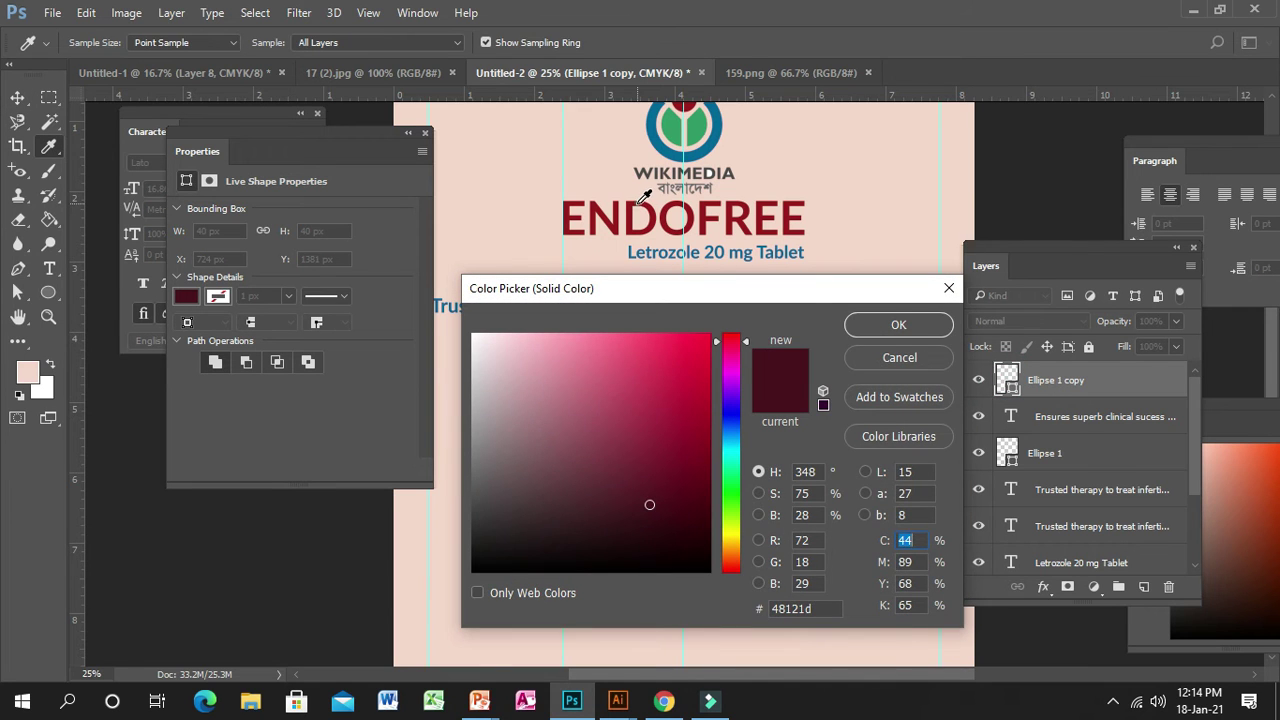
click(643, 198)
click(903, 324)
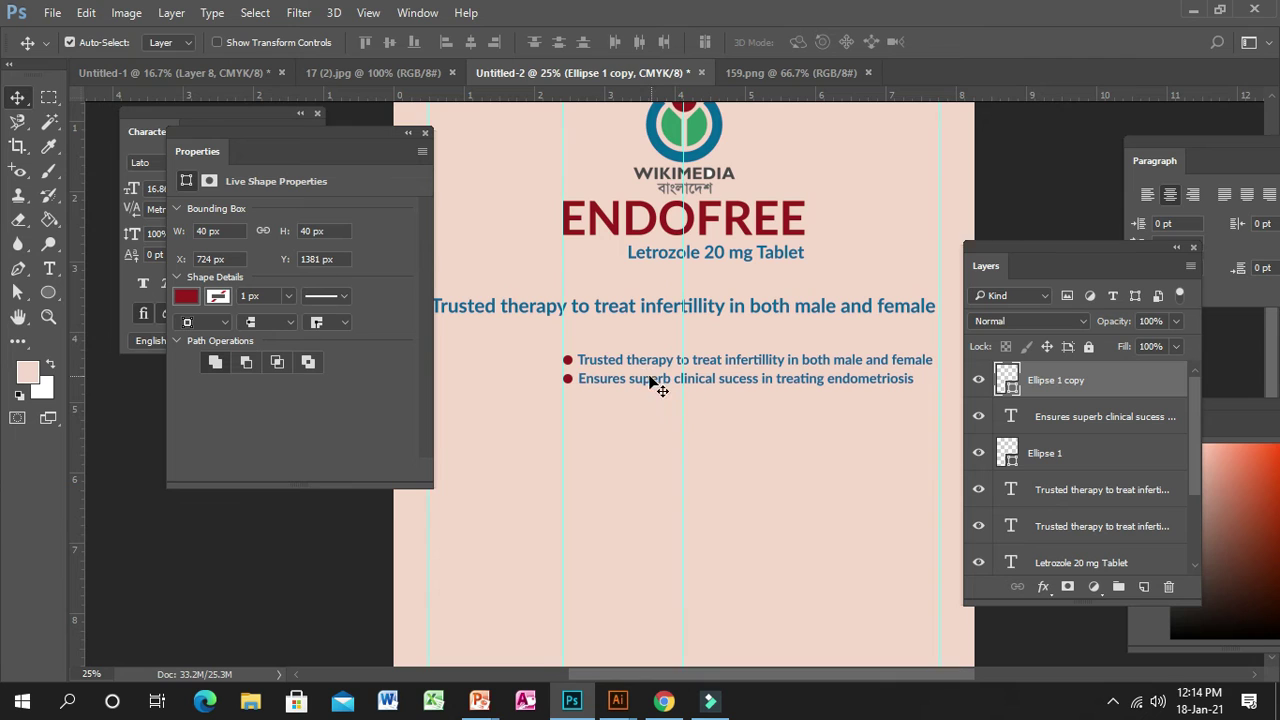
- Move the floating Properties panel off the page so that it no longer touches the large tagline
scroll(711, 390, down, 3)
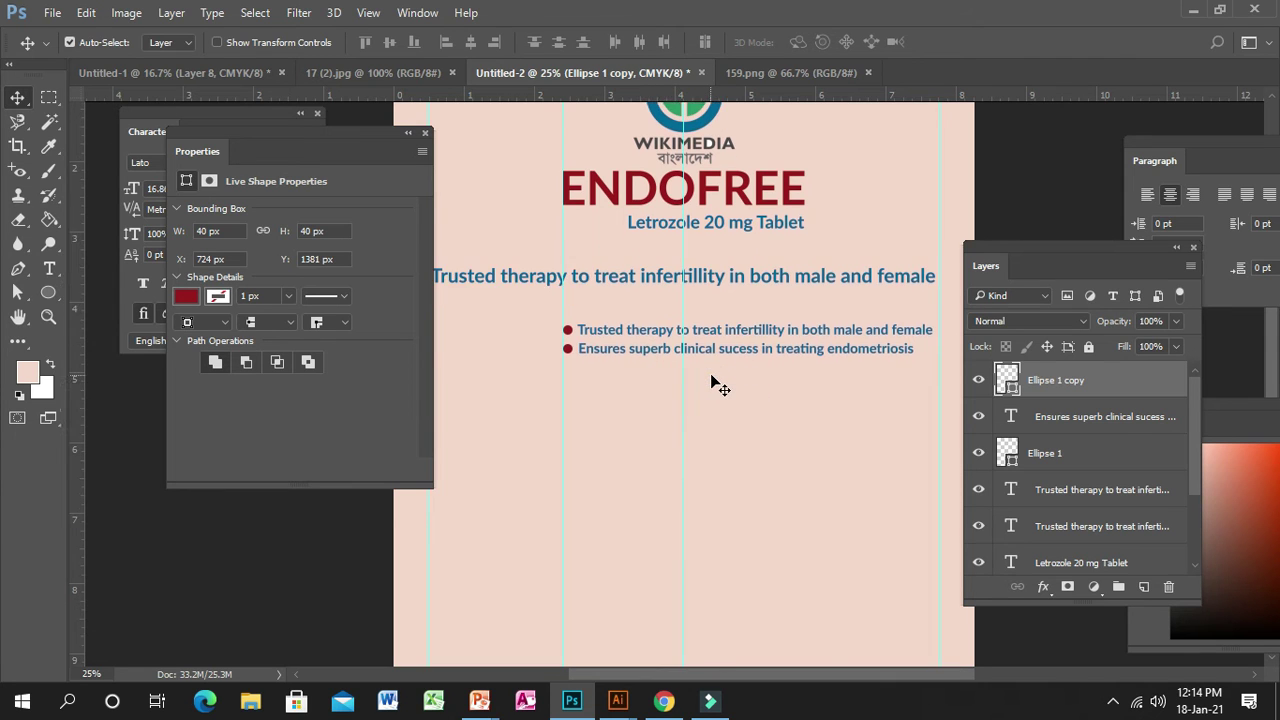
scroll(705, 300, up, 3)
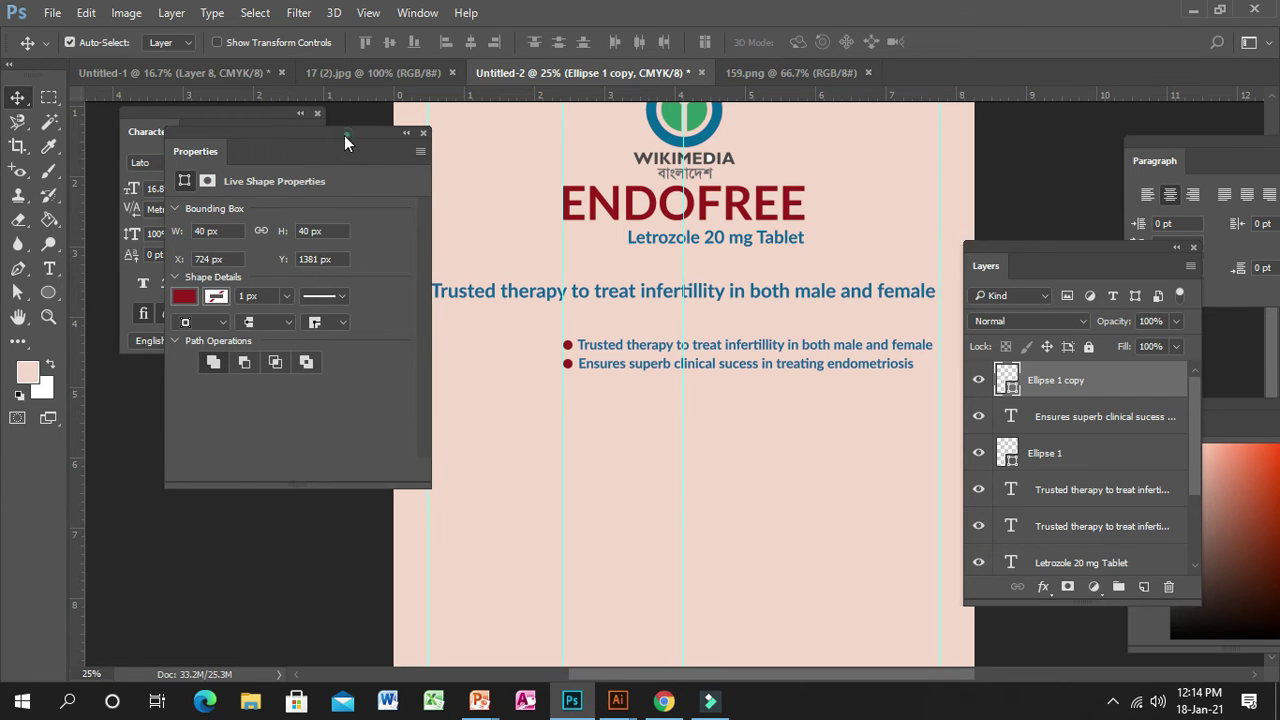
drag(344, 135, 194, 149)
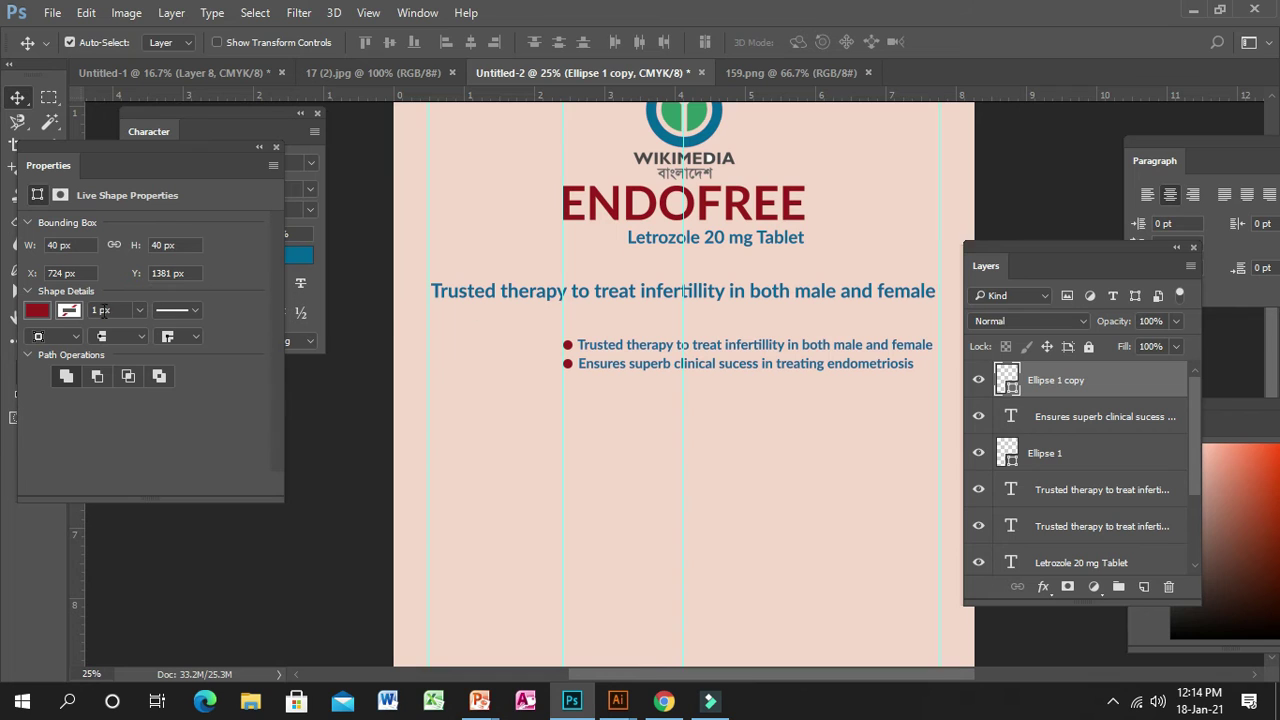
drag(30, 148, 132, 156)
- Recolour the whole 19.89 pt tagline with the dark red 991b1e sampled from the ENDOFREE title
click(49, 265)
click(480, 291)
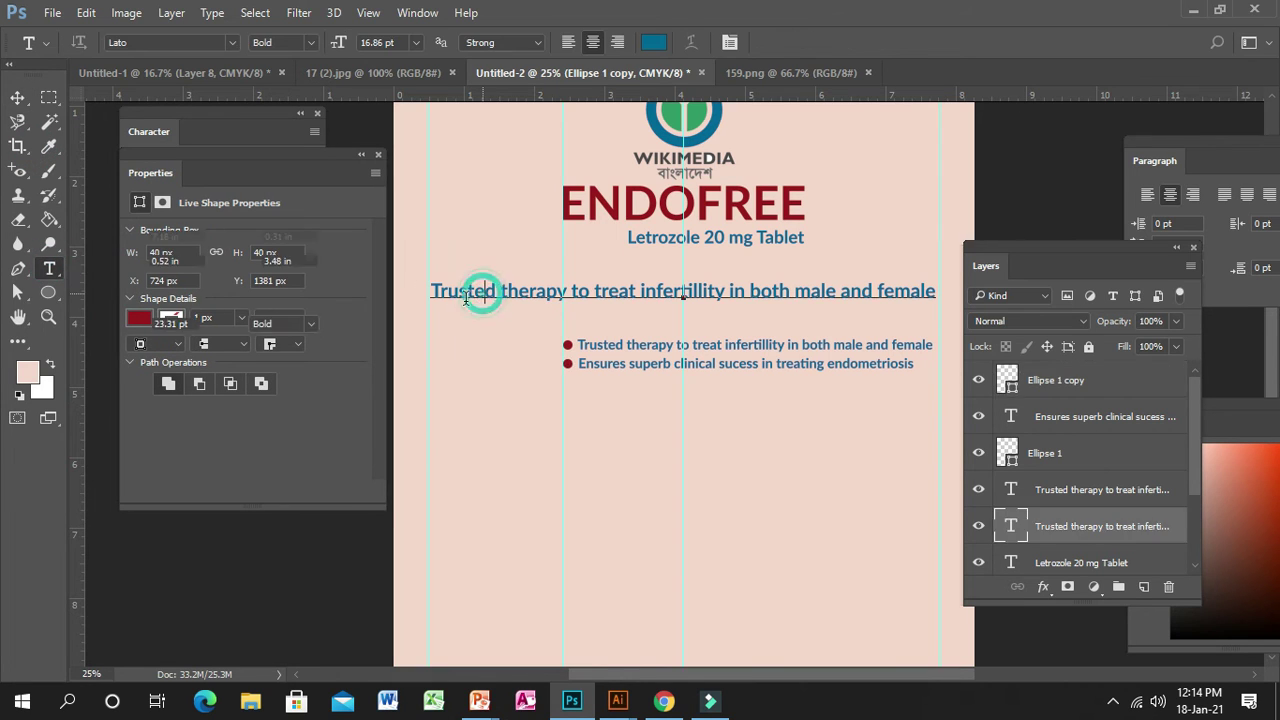
drag(432, 291, 519, 291)
drag(659, 291, 947, 288)
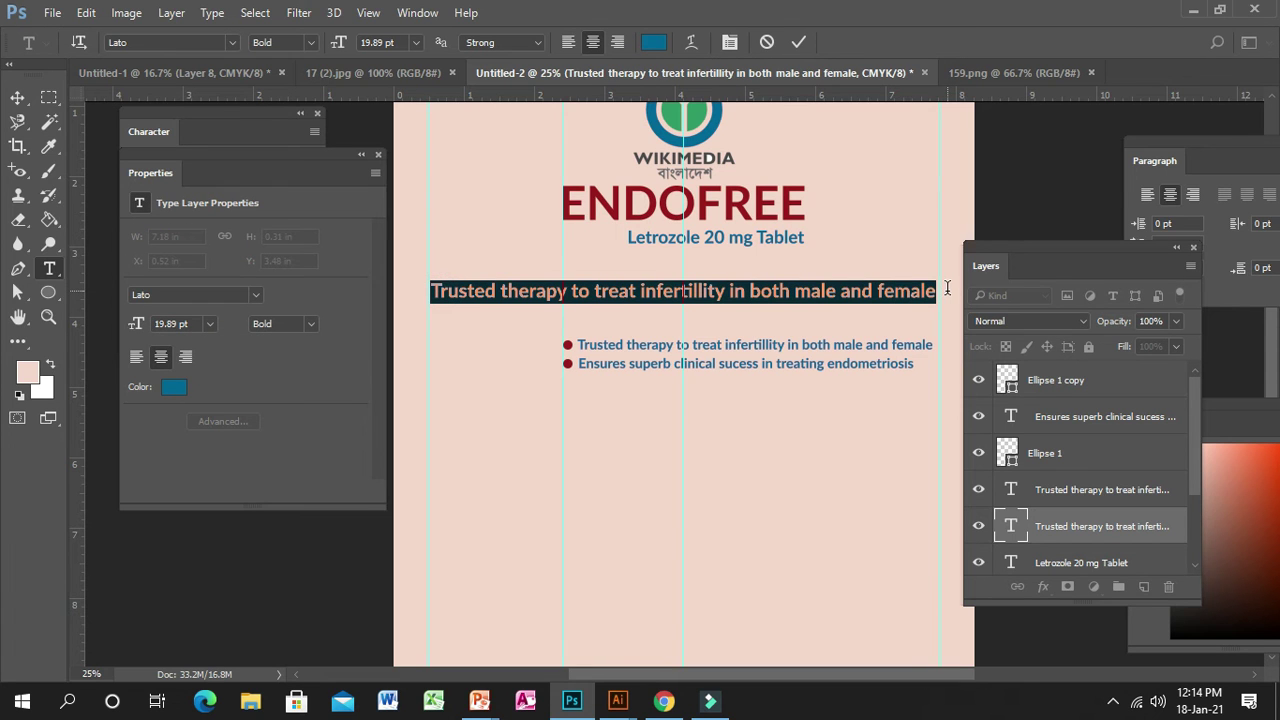
click(651, 42)
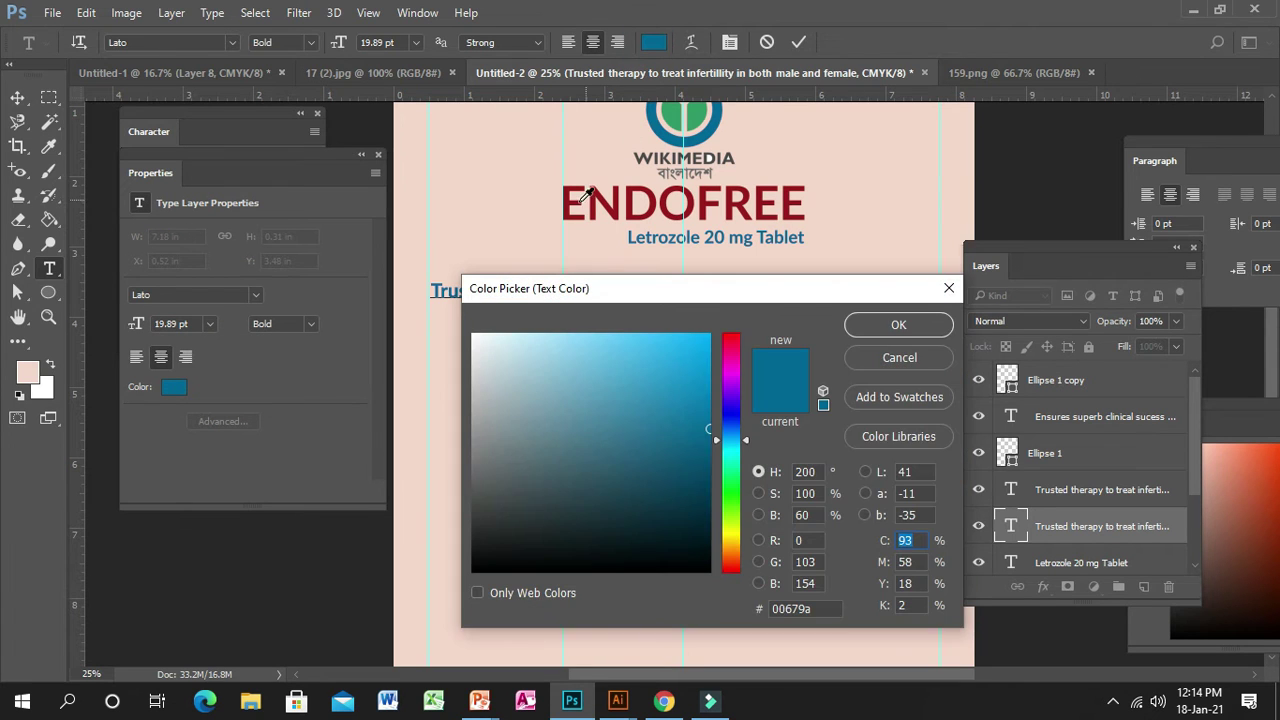
click(568, 195)
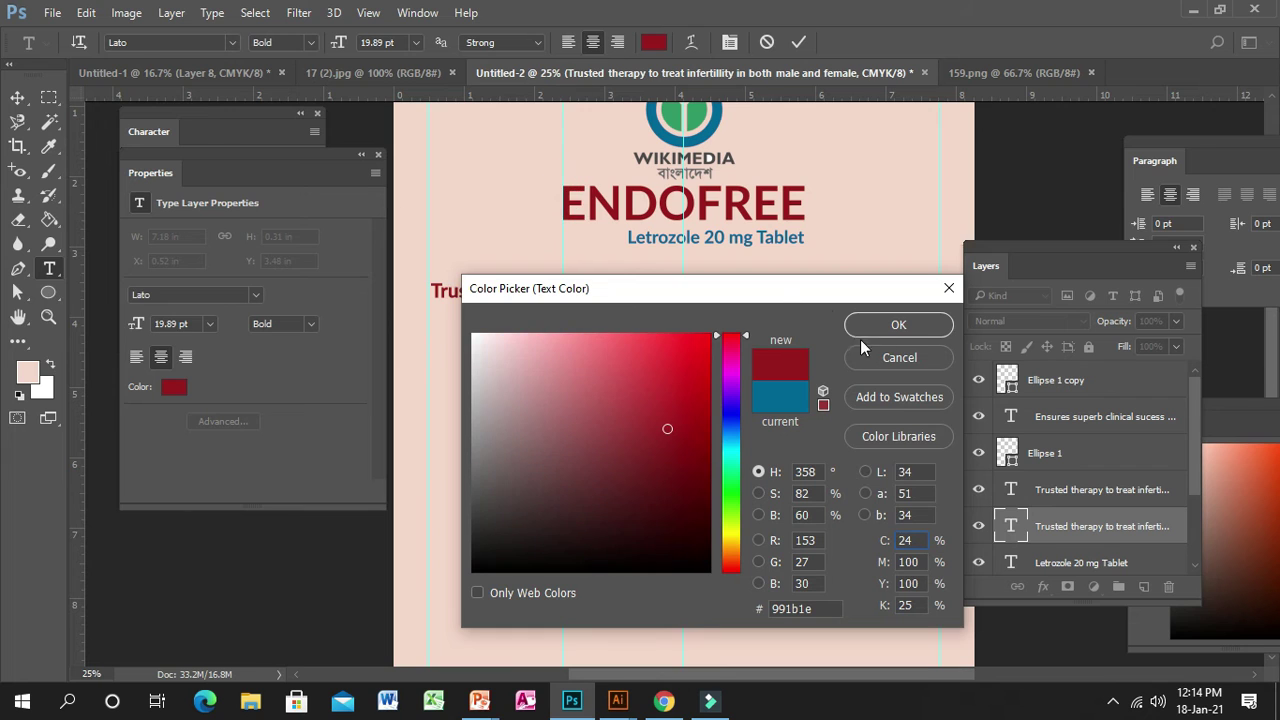
click(897, 324)
click(18, 98)
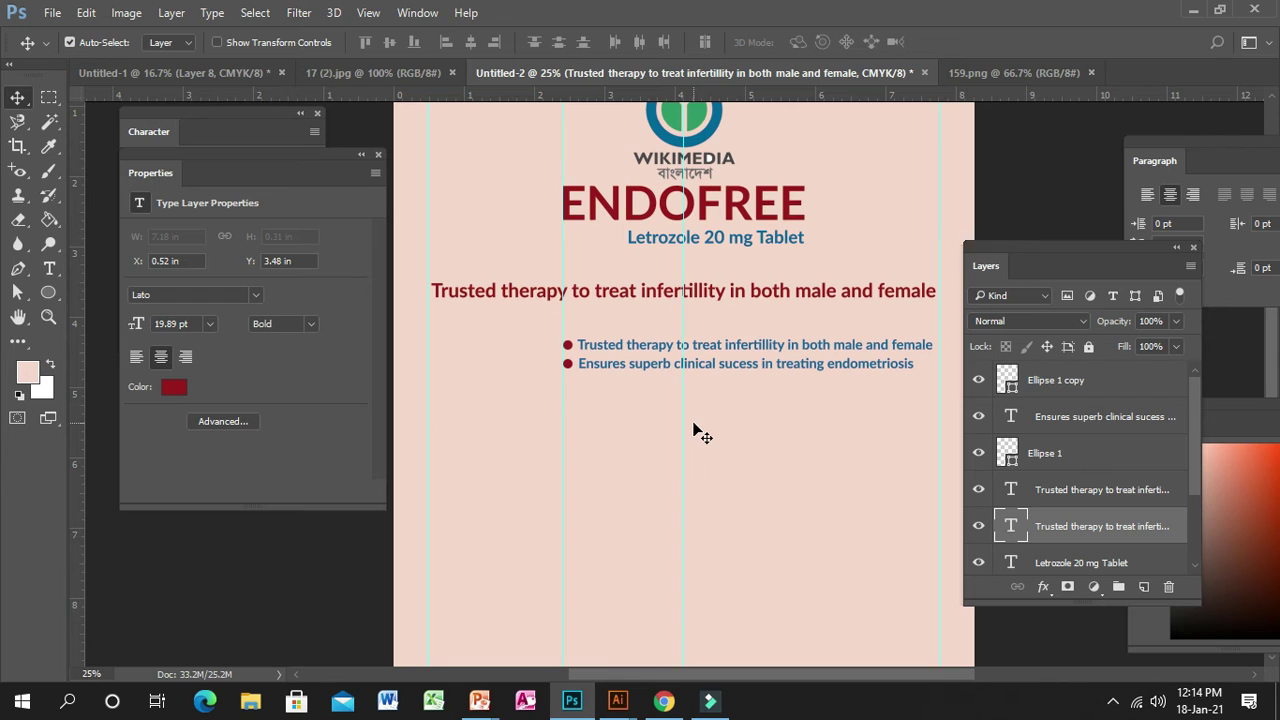
- Open the headphone image 60.jpg from the Picture folder on Local Disk (D:)
scroll(695, 430, down, 3)
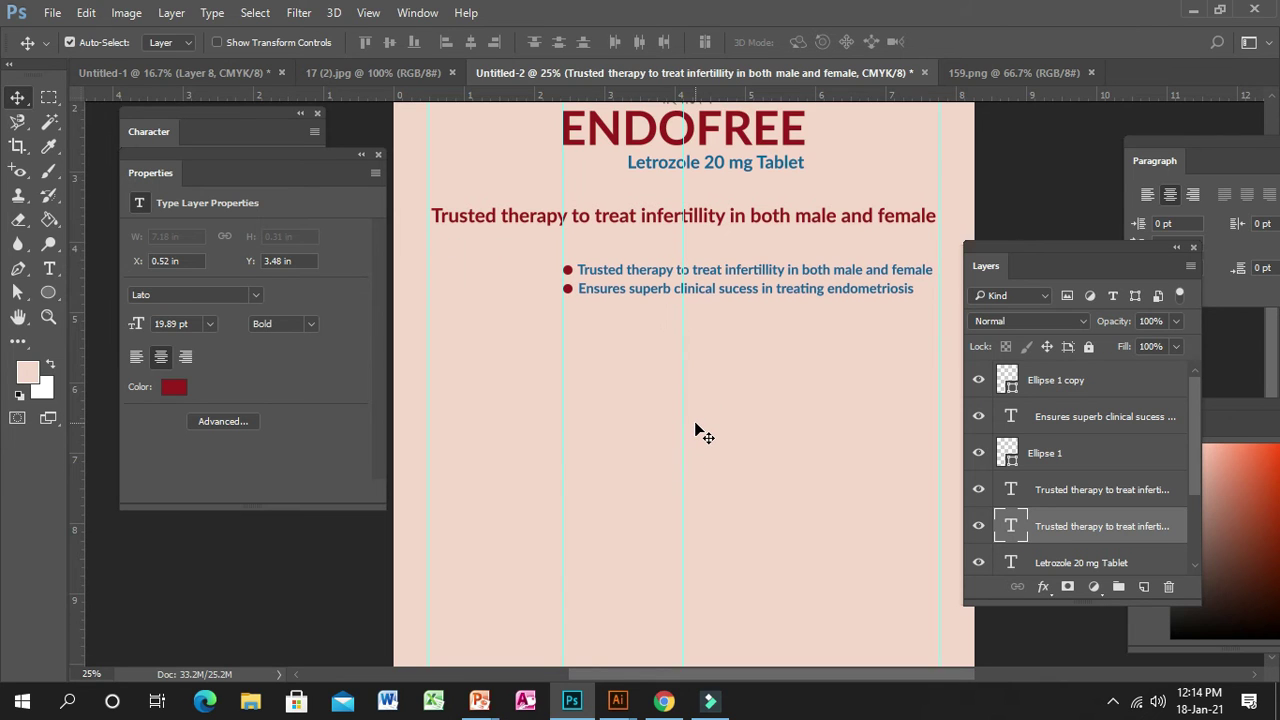
scroll(703, 434, down, 1)
scroll(704, 432, up, 1)
click(60, 15)
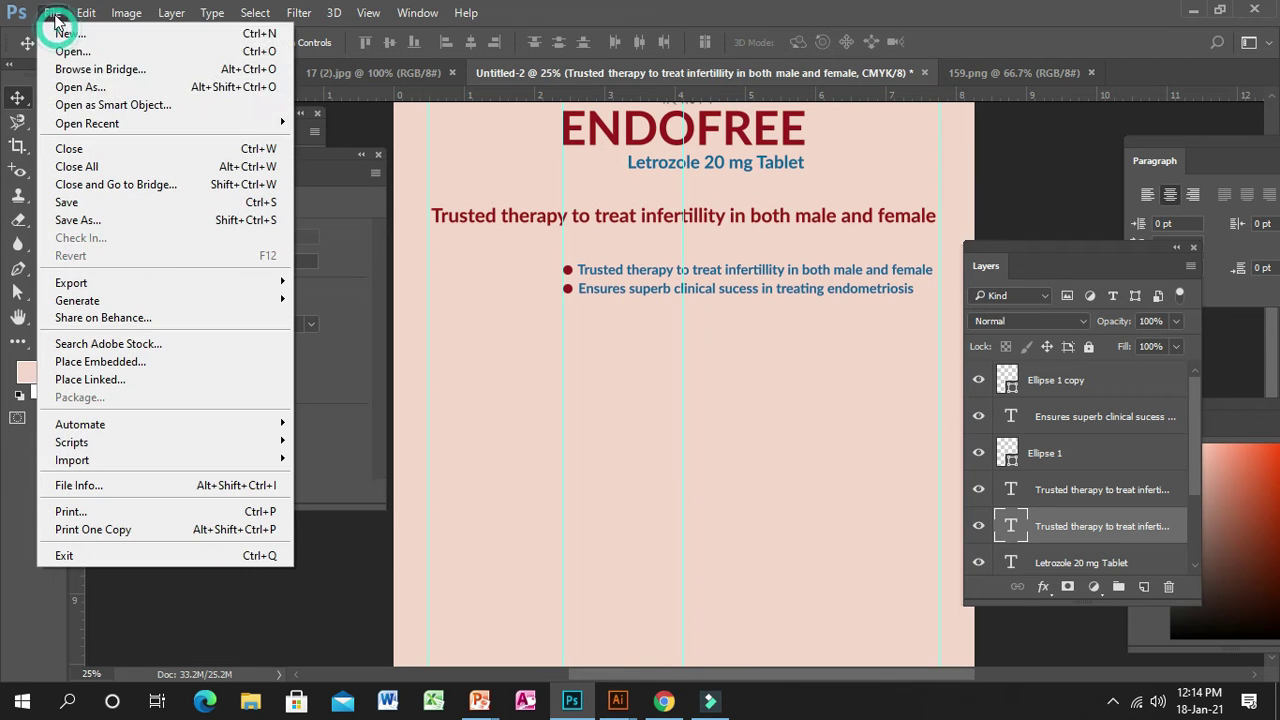
click(77, 52)
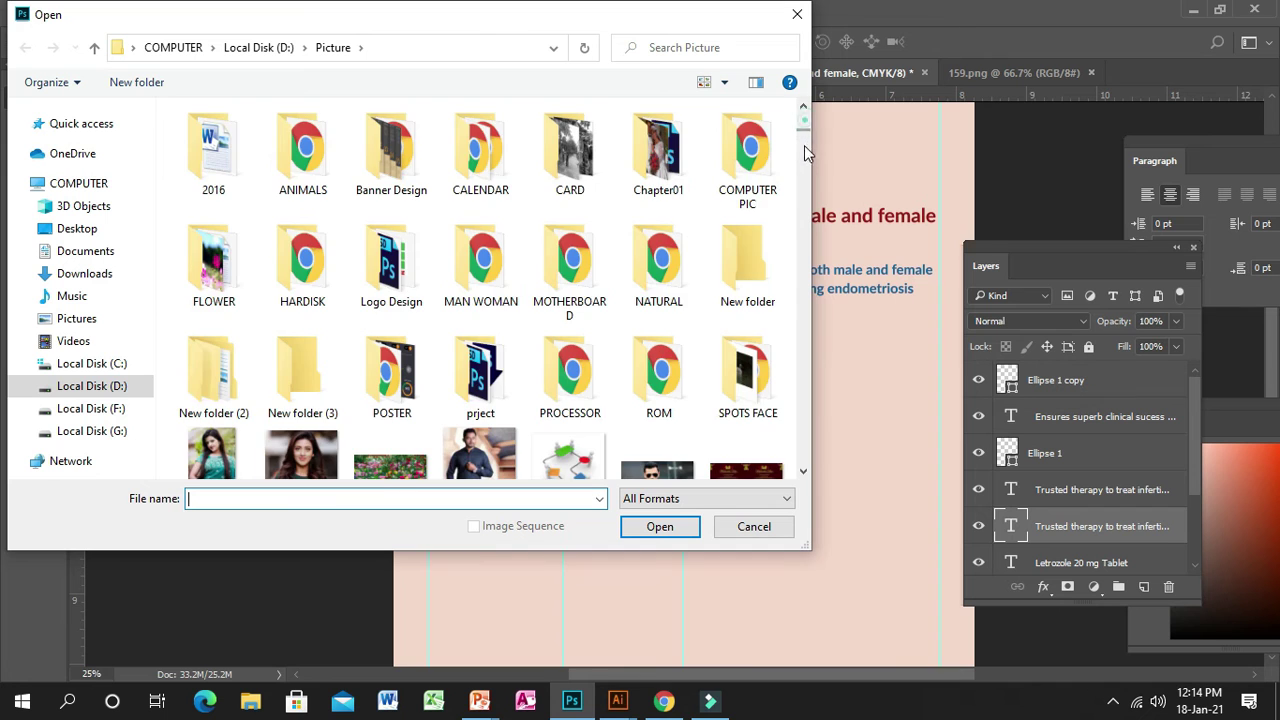
drag(804, 145, 789, 169)
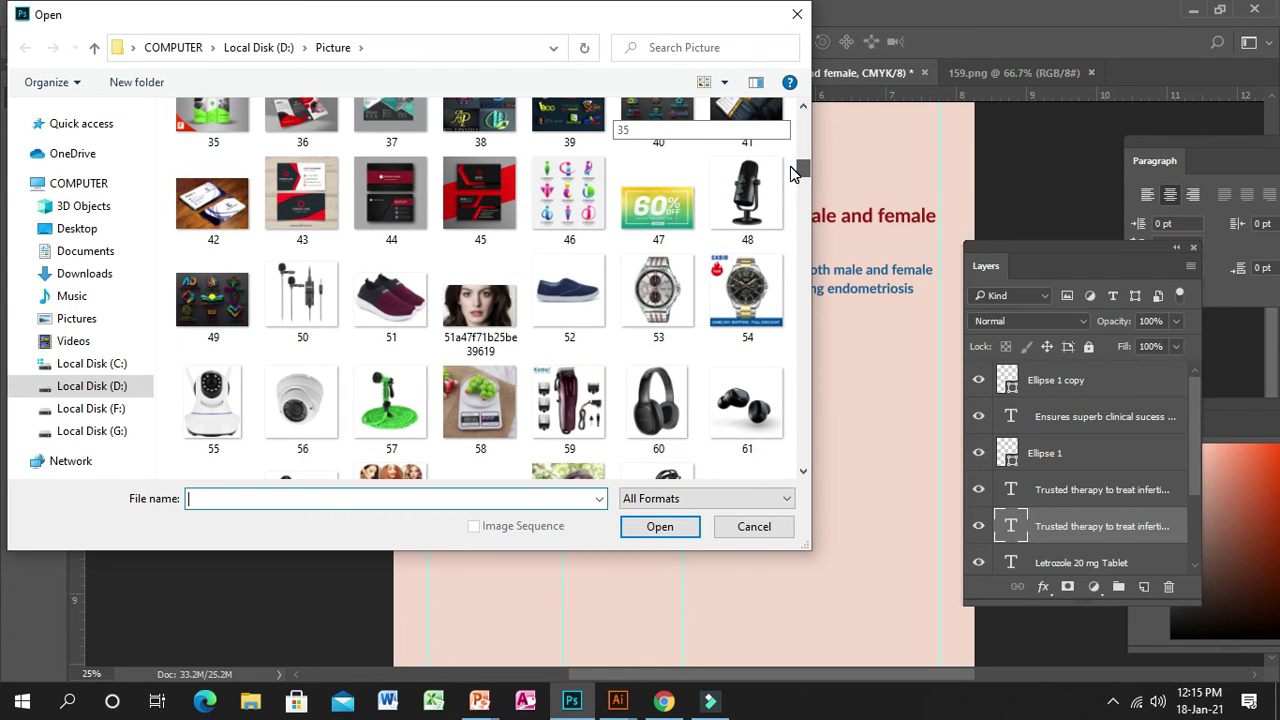
drag(792, 172, 789, 180)
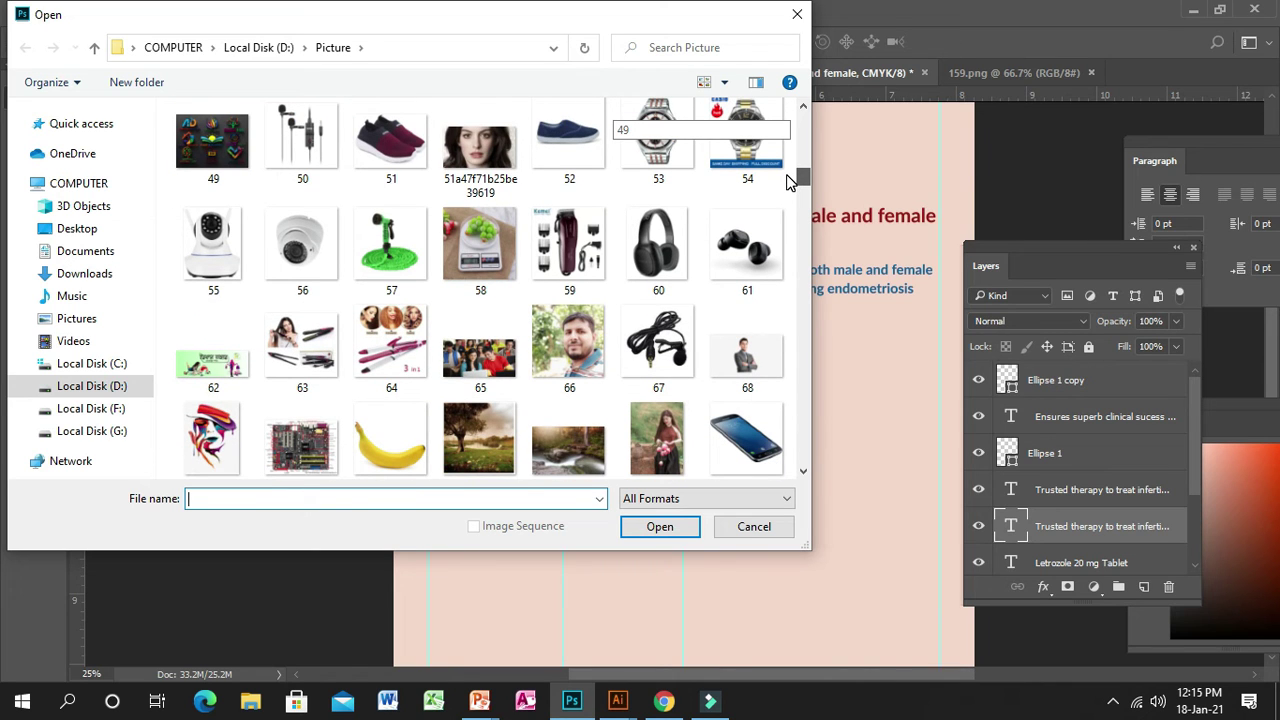
drag(789, 180, 790, 174)
click(650, 292)
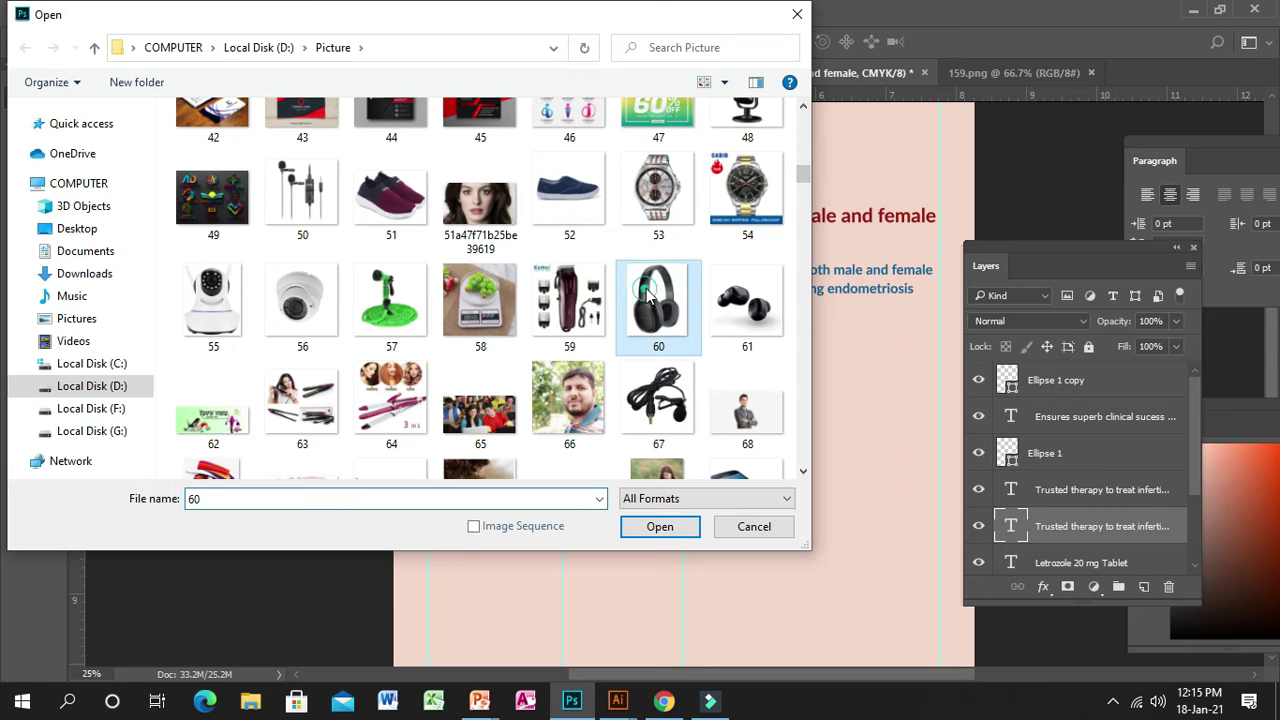
double_click(656, 290)
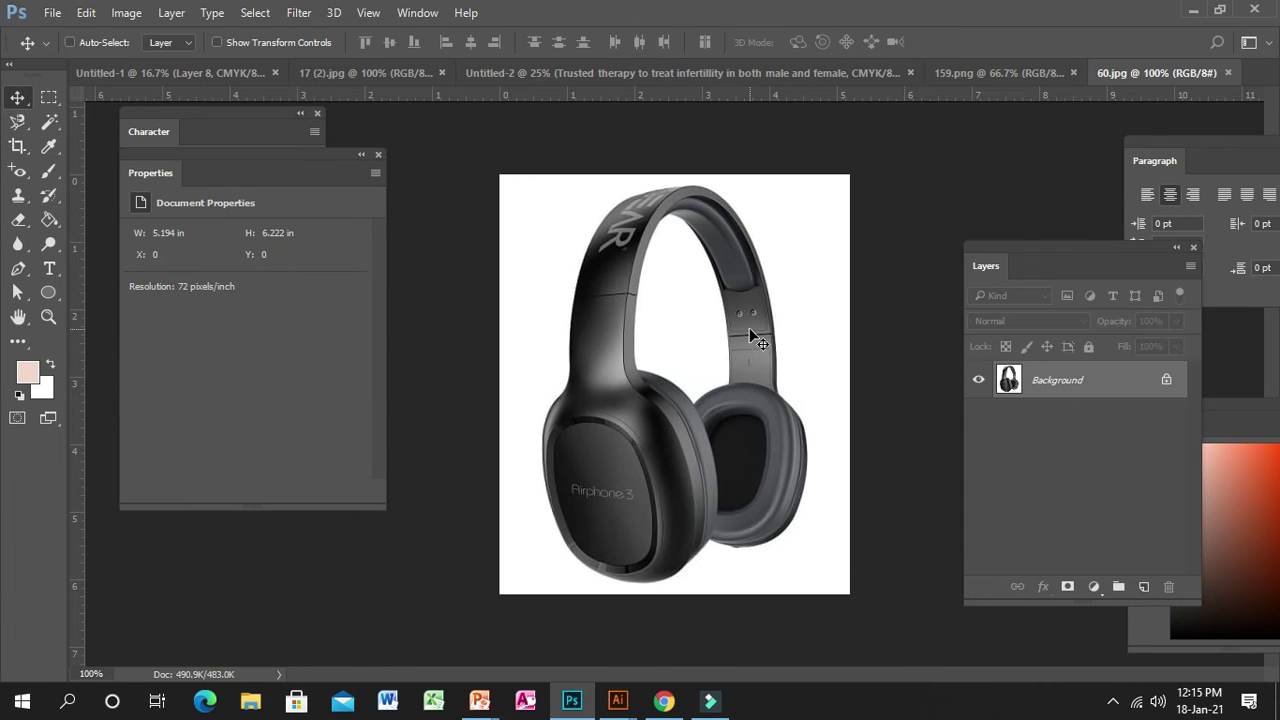
- Paste the headphone image into Untitled-2, enlarge it to about 4.89 by 5.86 in, and bring its layer to the top of the stack
click(758, 72)
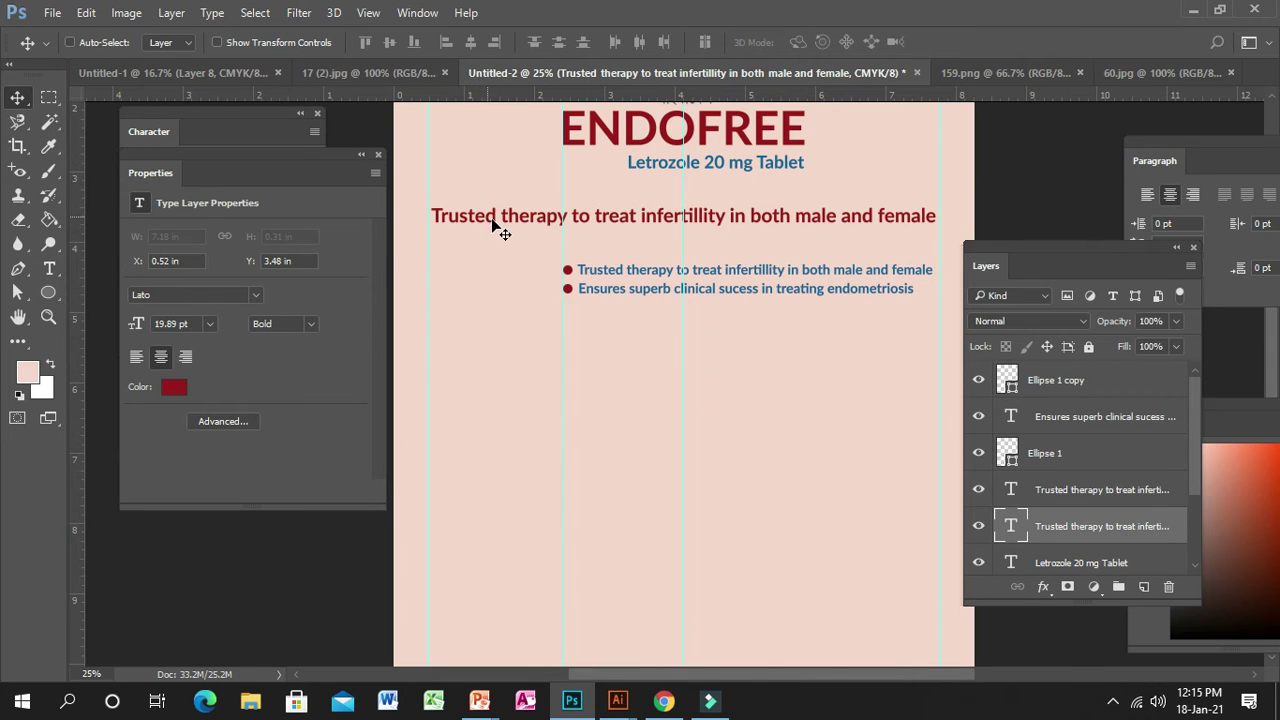
key(ctrl+v)
key(ctrl+t)
drag(729, 435, 862, 567)
key(Return)
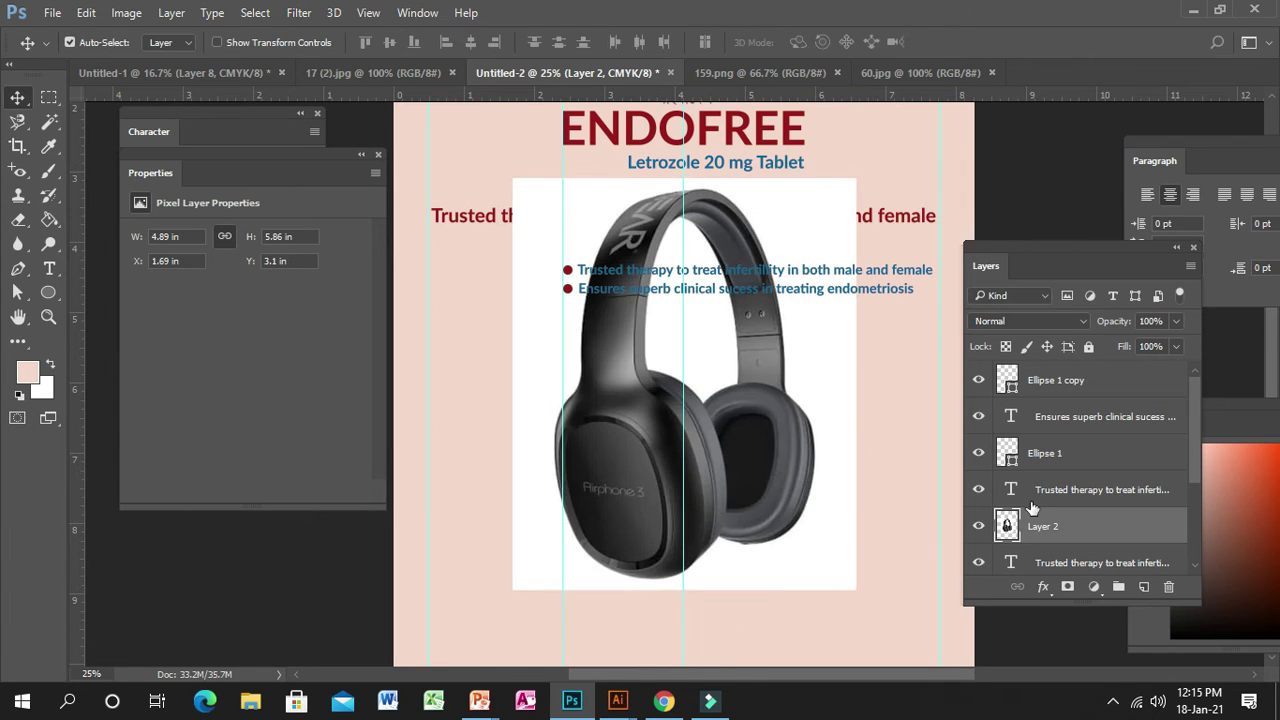
drag(1030, 512, 1040, 372)
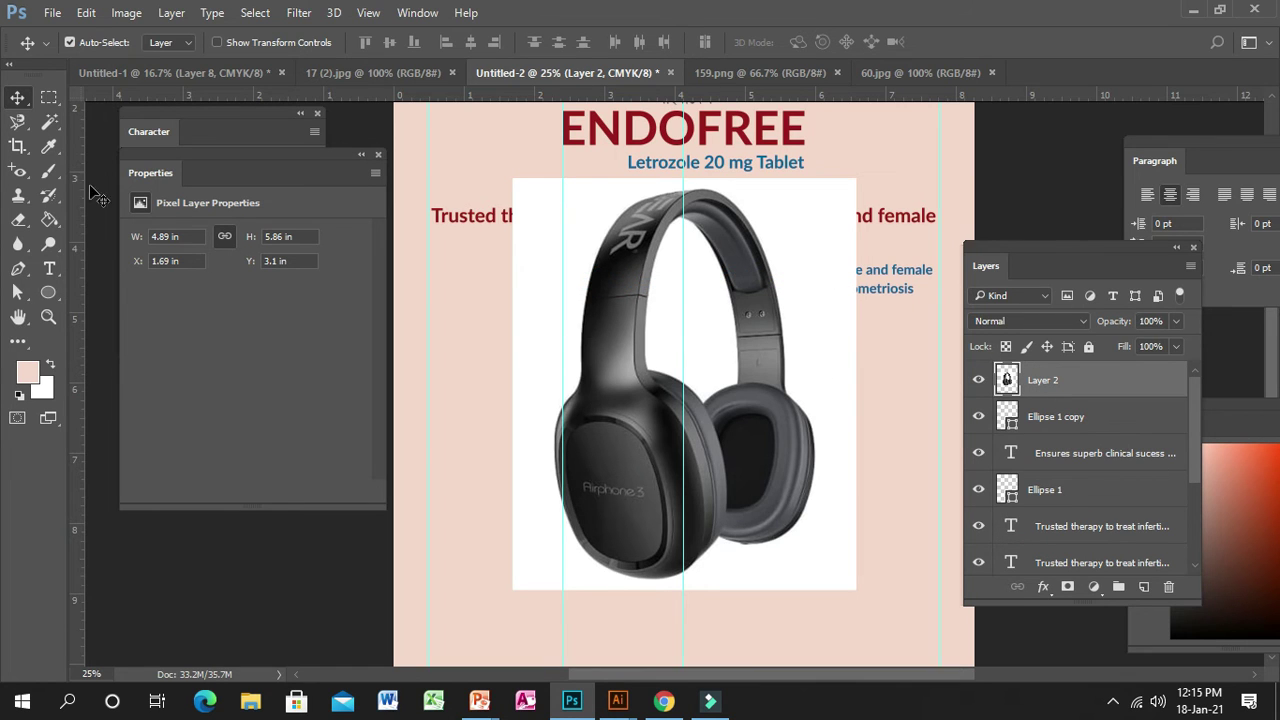
- Remove the white background around the headphone and inside its headband from Layer 2, and clear the selection
drag(49, 121, 167, 143)
click(815, 262)
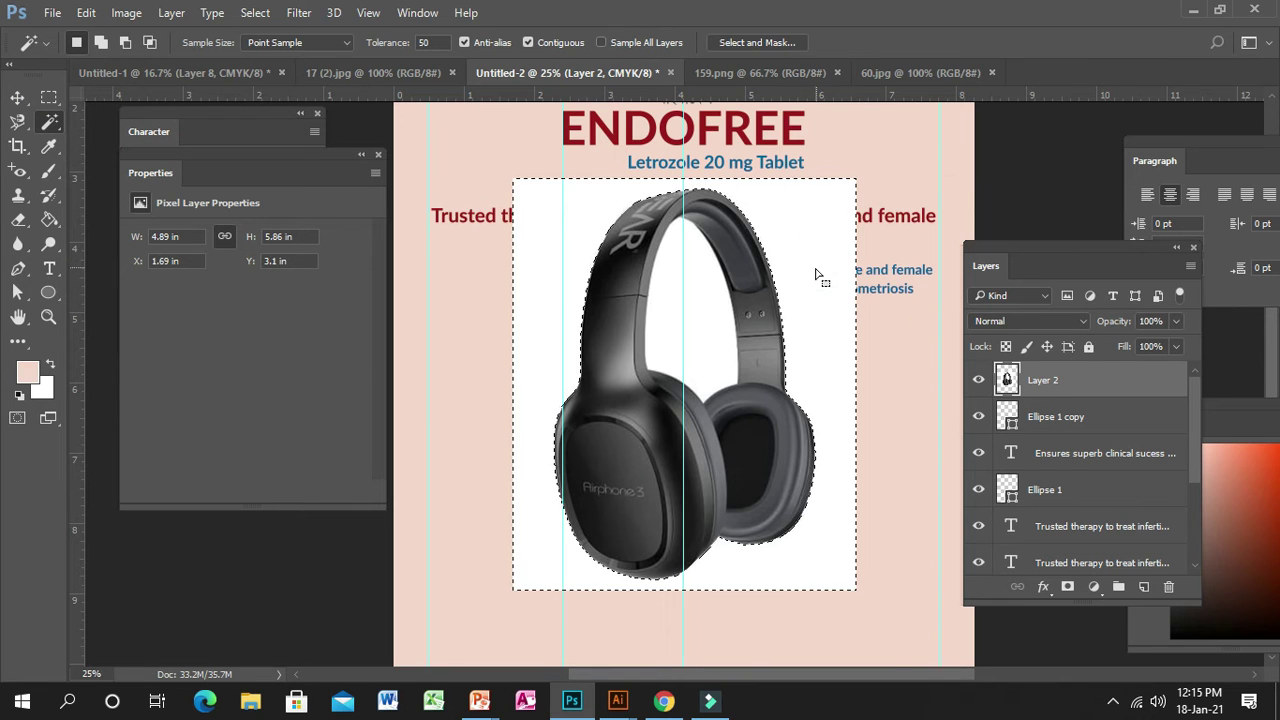
shift+click(700, 282)
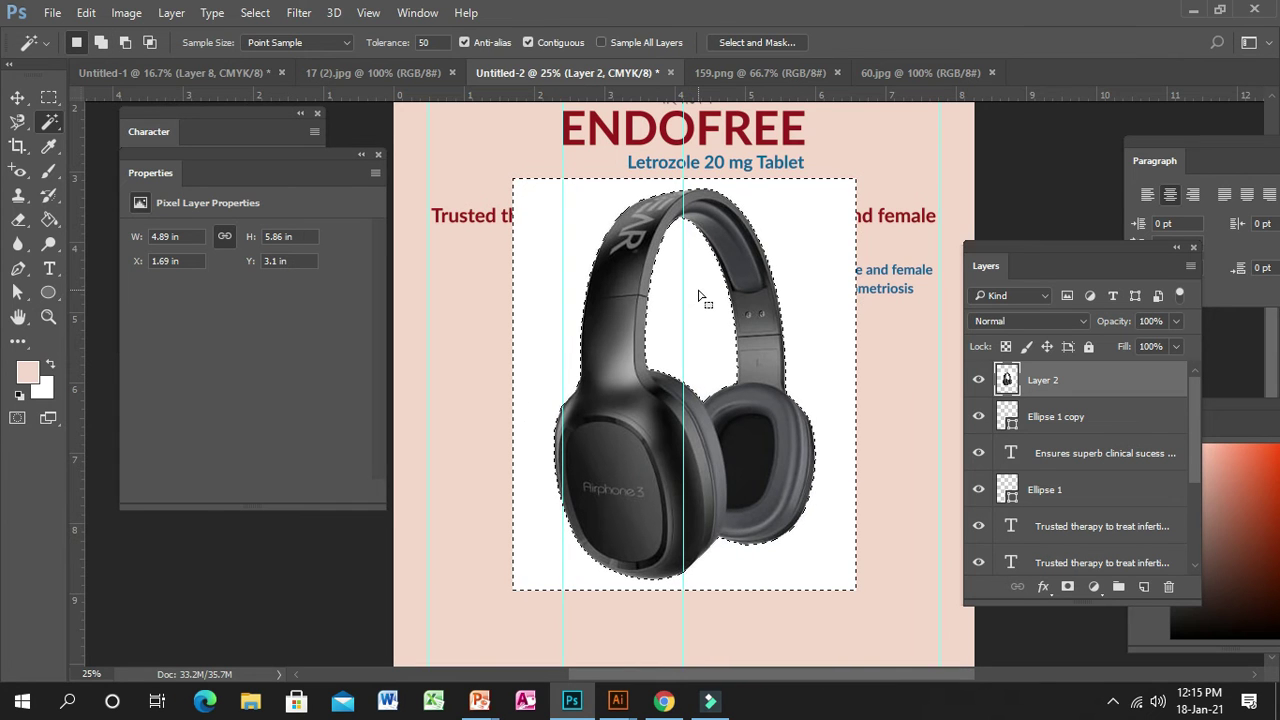
key(Delete)
click(17, 98)
click(48, 97)
click(480, 175)
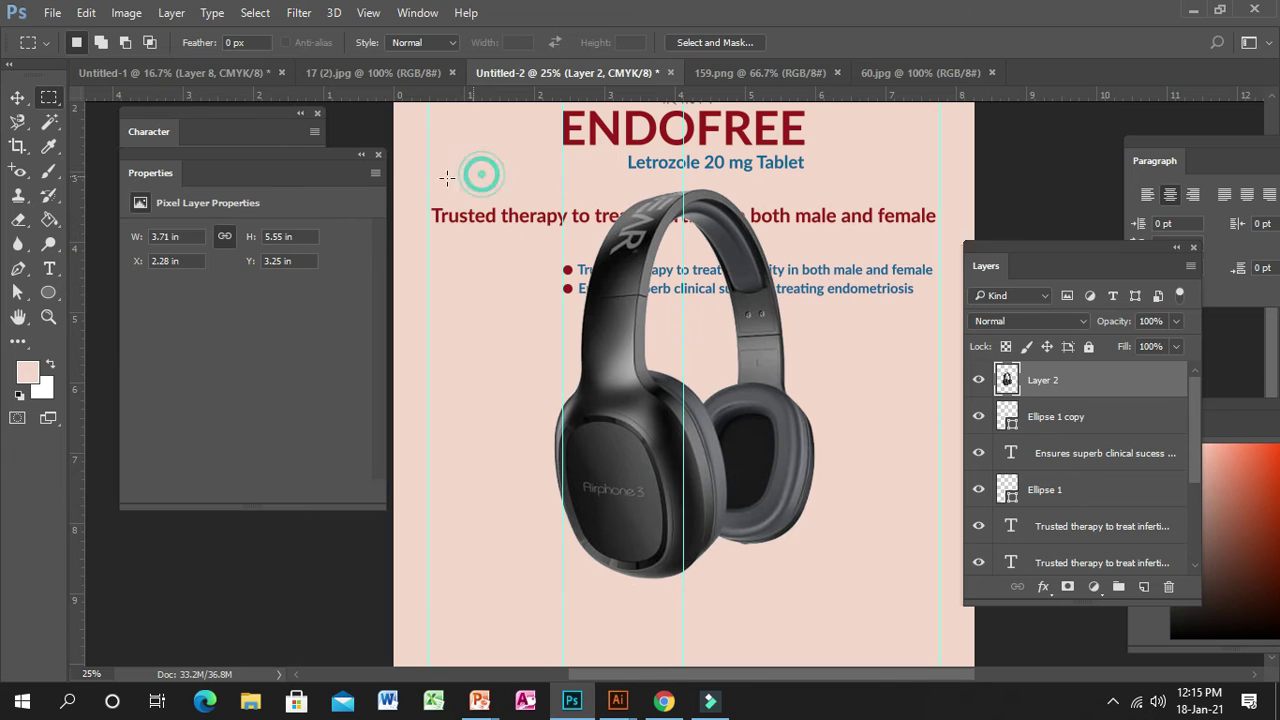
- Scale the cut-out headphone down about its centre to about 1.78 by 2.67 in
click(17, 98)
key(ctrl+t)
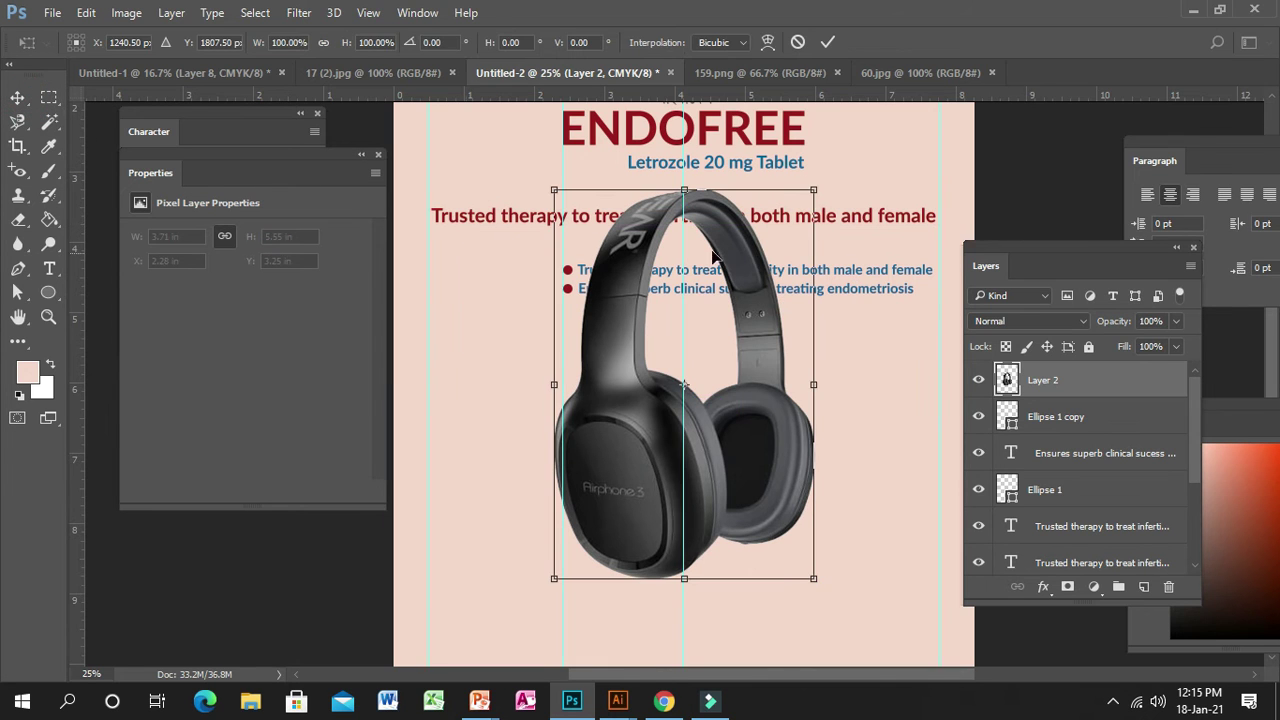
drag(815, 187, 752, 289)
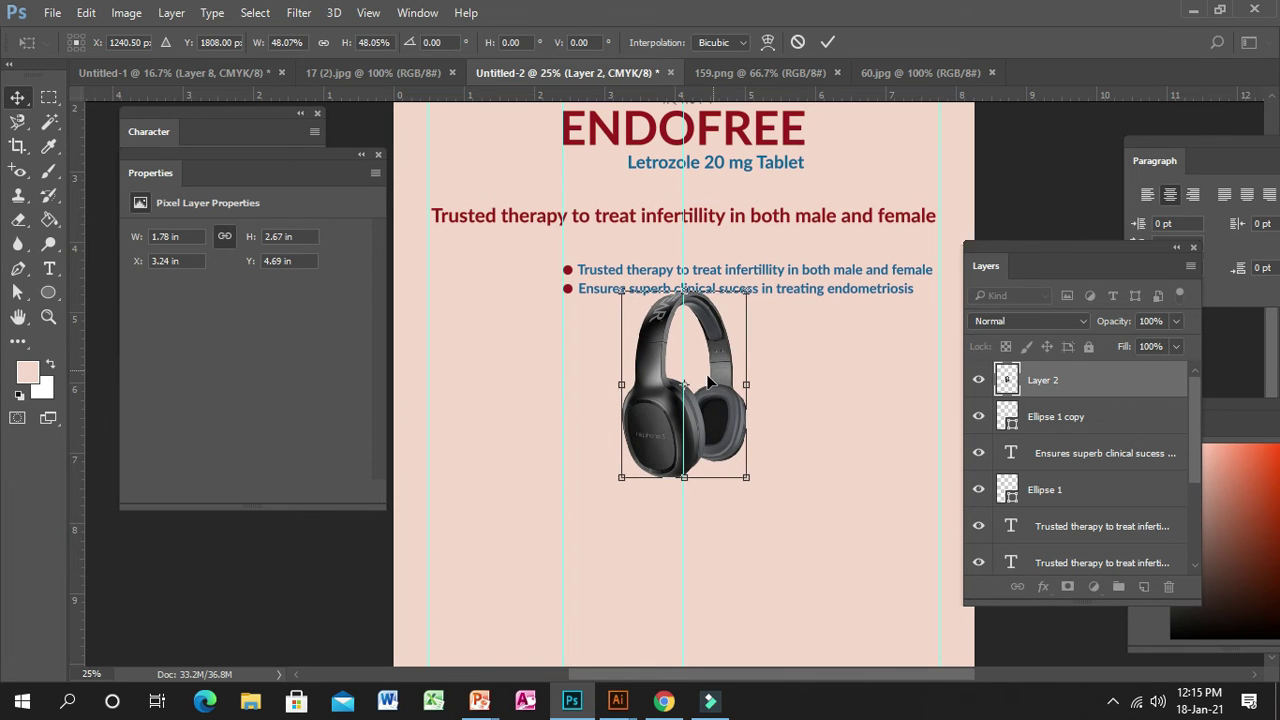
key(Return)
- Move the headphone below the bulleted list and centre it on the middle vertical guide, at X 3.23 in
drag(717, 407, 729, 489)
key(ctrl+t)
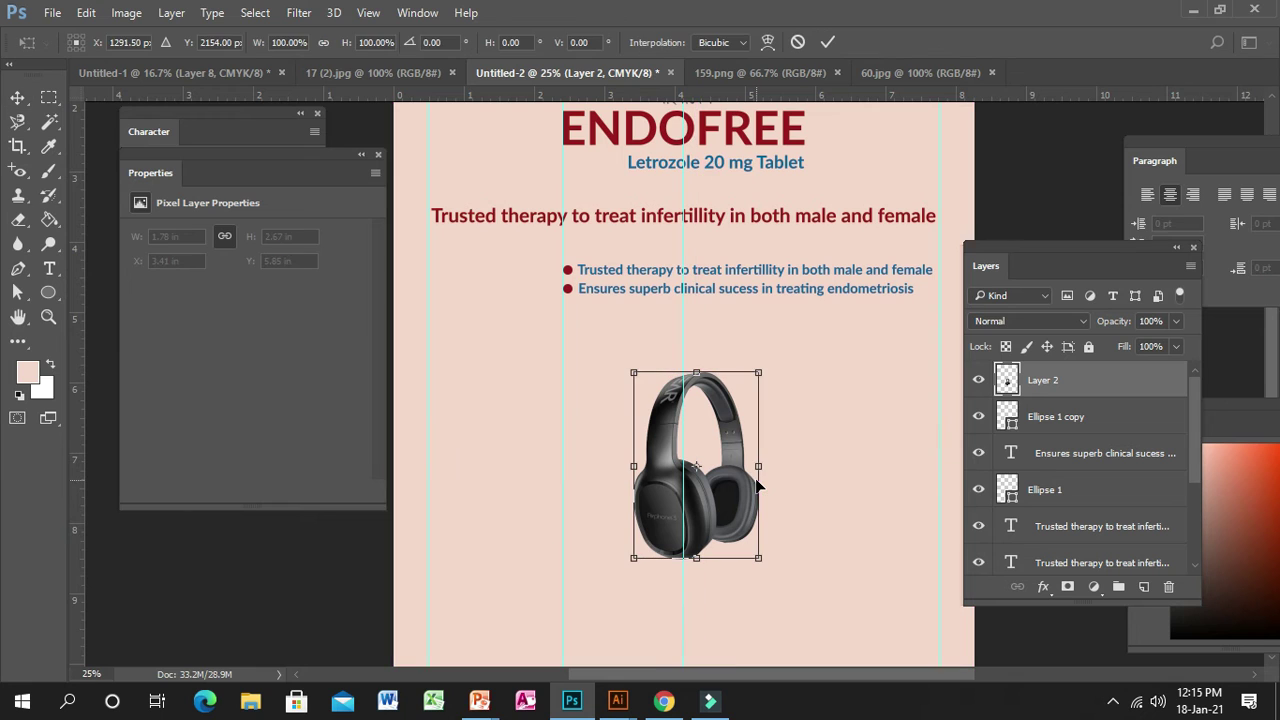
key(Left)
key(Left)
key(Left)
key(Left)
key(Left)
key(Left)
key(Left)
key(Left)
key(Left)
key(Left)
key(Left)
key(Left)
key(Left)
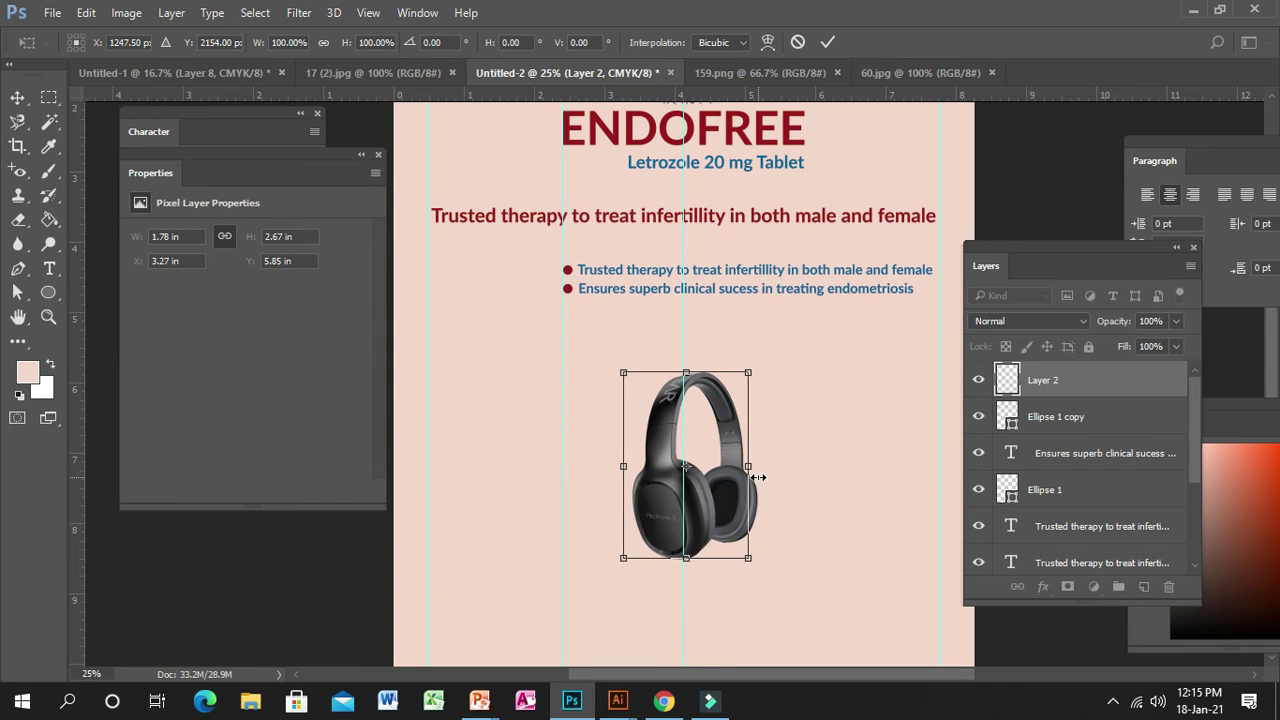
key(Left)
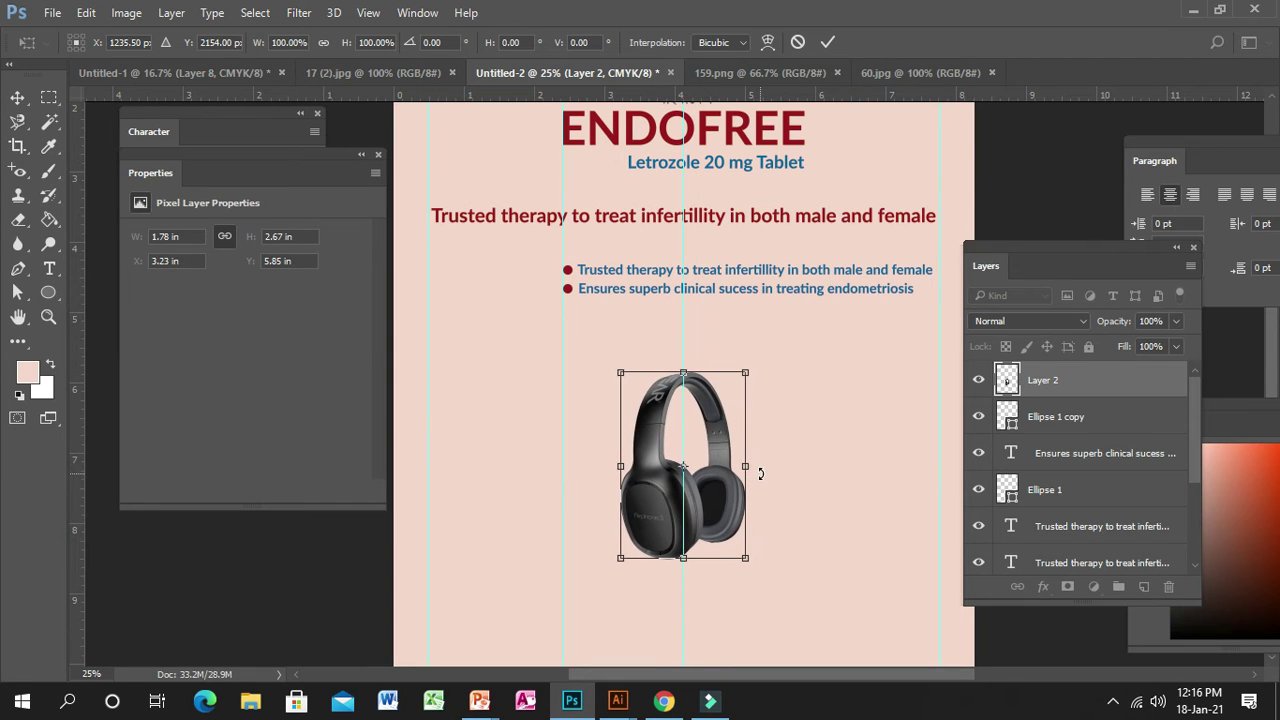
- Nudge the headphone up to Y 5.27 in, closer to the bulleted list, and apply the transform
scroll(814, 449, down, 5)
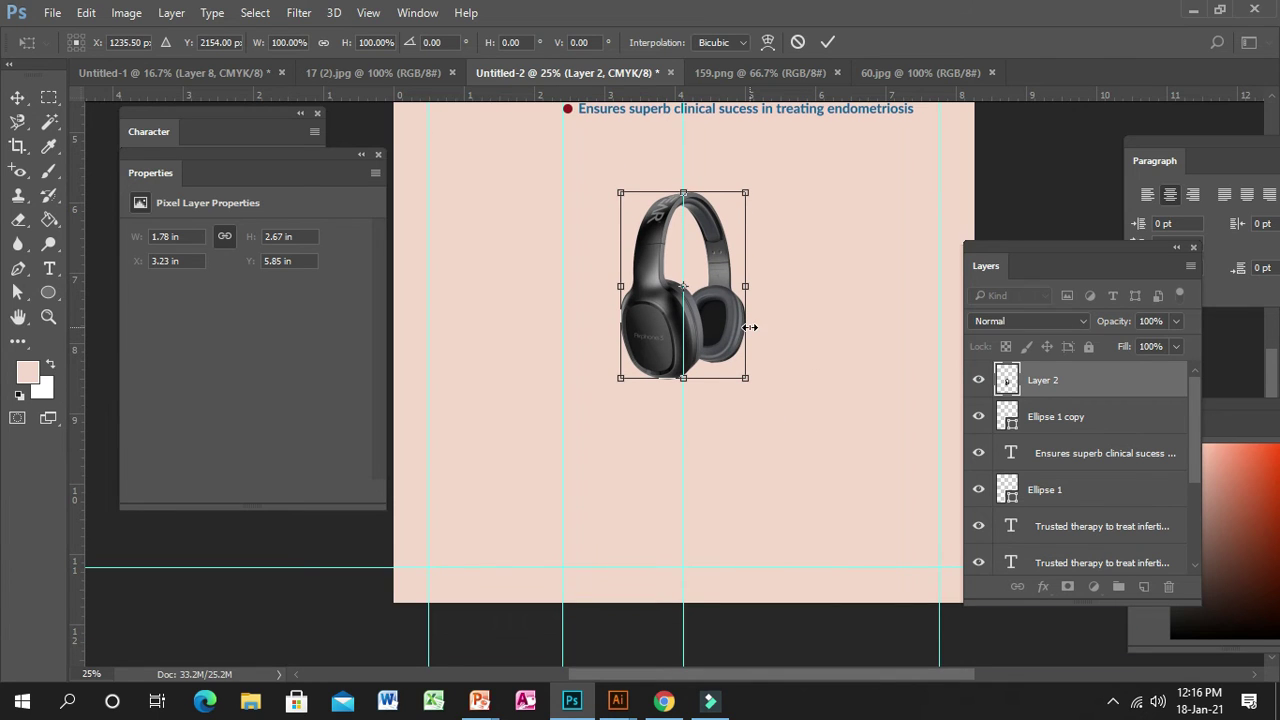
key(Up)
key(Up)
key(Up)
key(Up)
key(Up)
key(Up)
key(Up)
key(Up)
key(Up)
key(Up)
key(Up)
key(Up)
key(Up)
key(Up)
key(Up)
key(Up)
key(Up)
key(Up)
key(Up)
key(Up)
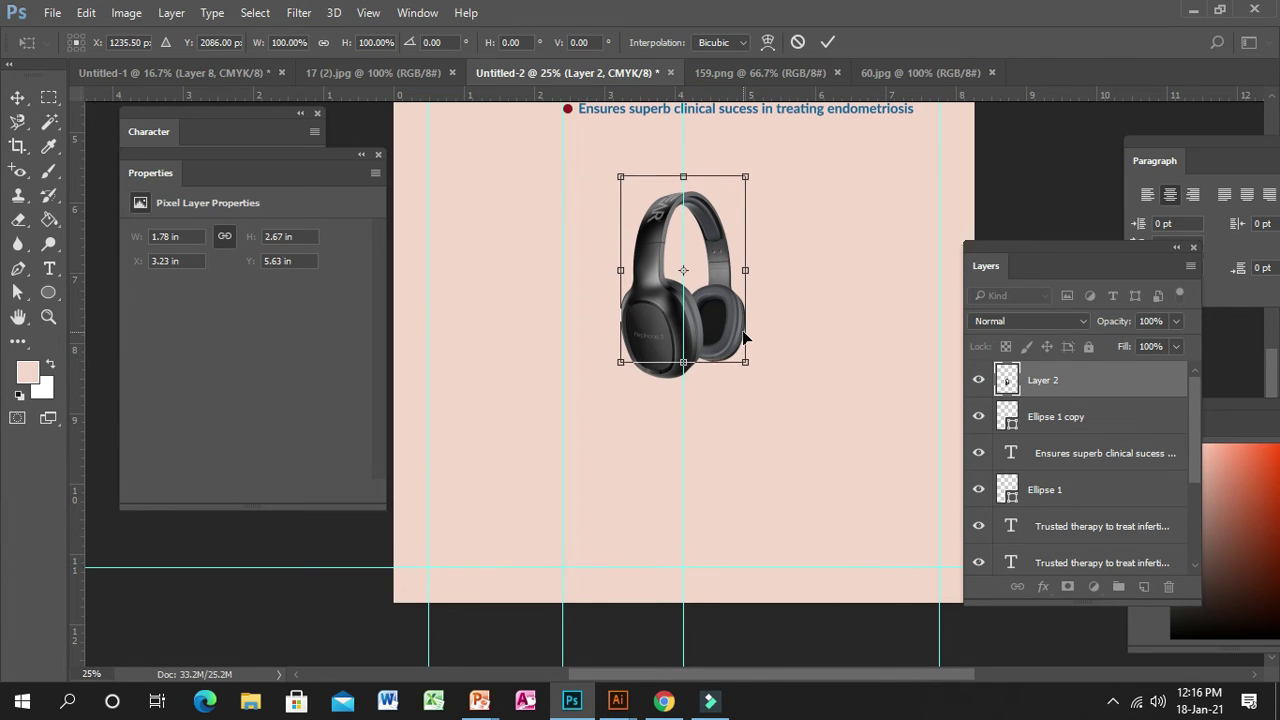
key(Up)
key(Up)
key(Up)
key(Up)
key(Up)
key(Up)
key(Up)
key(Up)
key(Up)
key(Up)
key(Up)
key(Up)
key(Up)
key(Up)
key(Up)
key(Up)
key(Up)
key(Up)
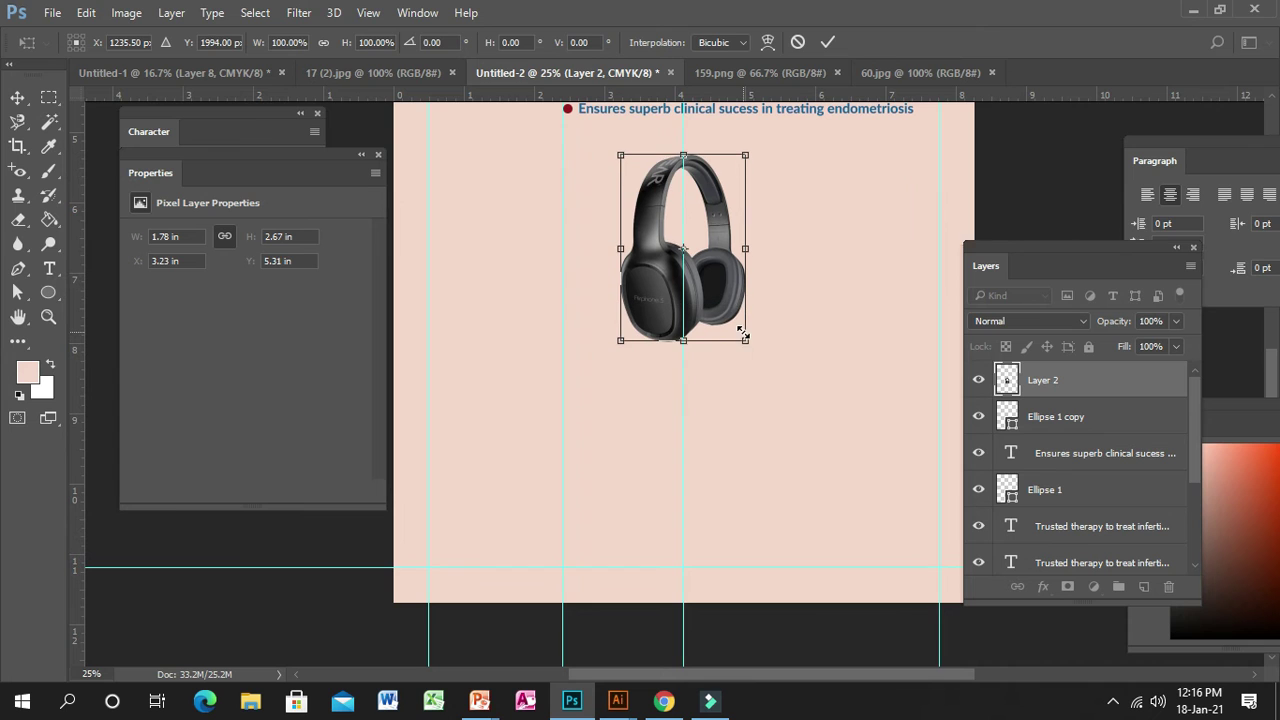
key(Up)
key(Up)
scroll(800, 378, up, 5)
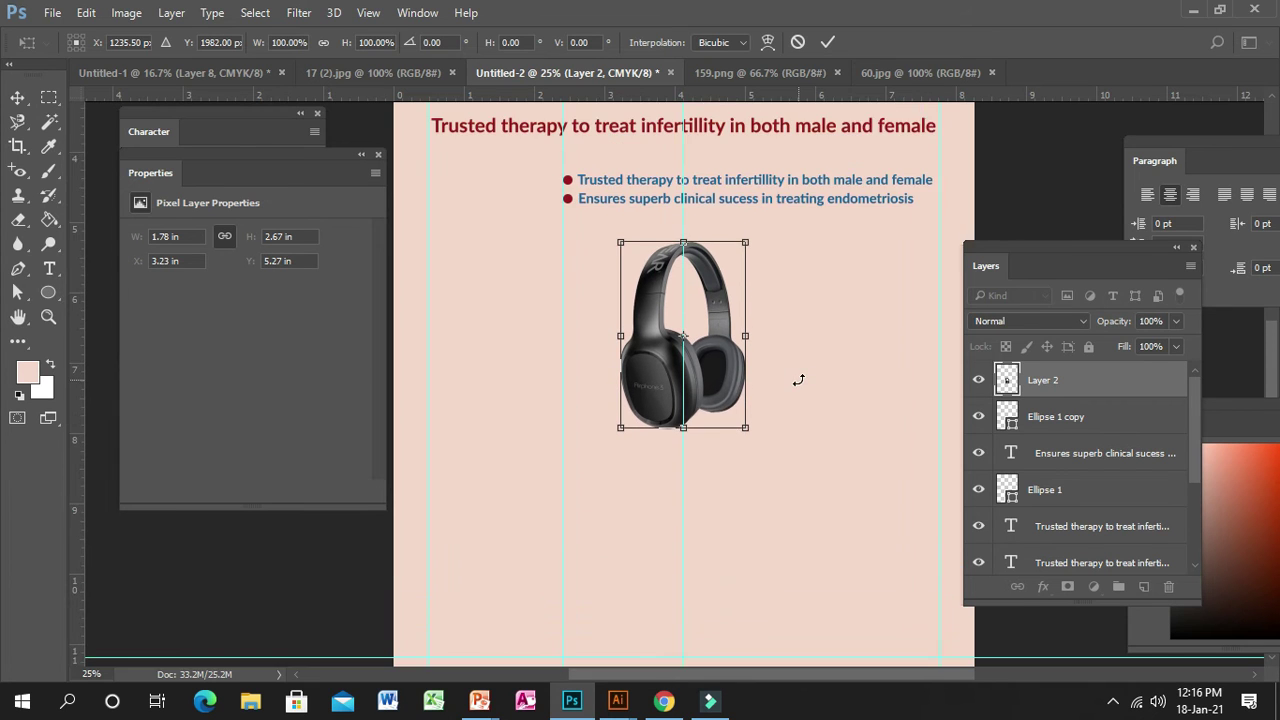
scroll(800, 379, down, 1)
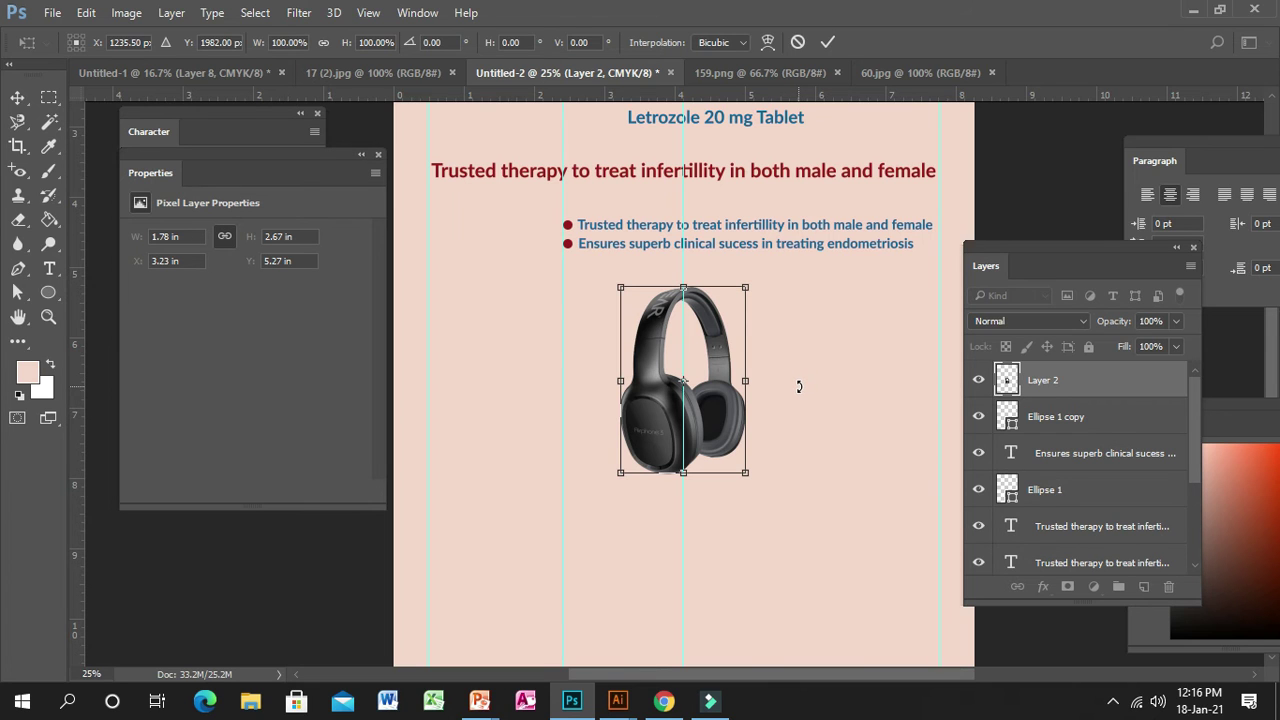
key(Return)
- Duplicate the large dark red tagline straight down to just below the headphone image, at about Y 8.27 in
scroll(740, 368, down, 2)
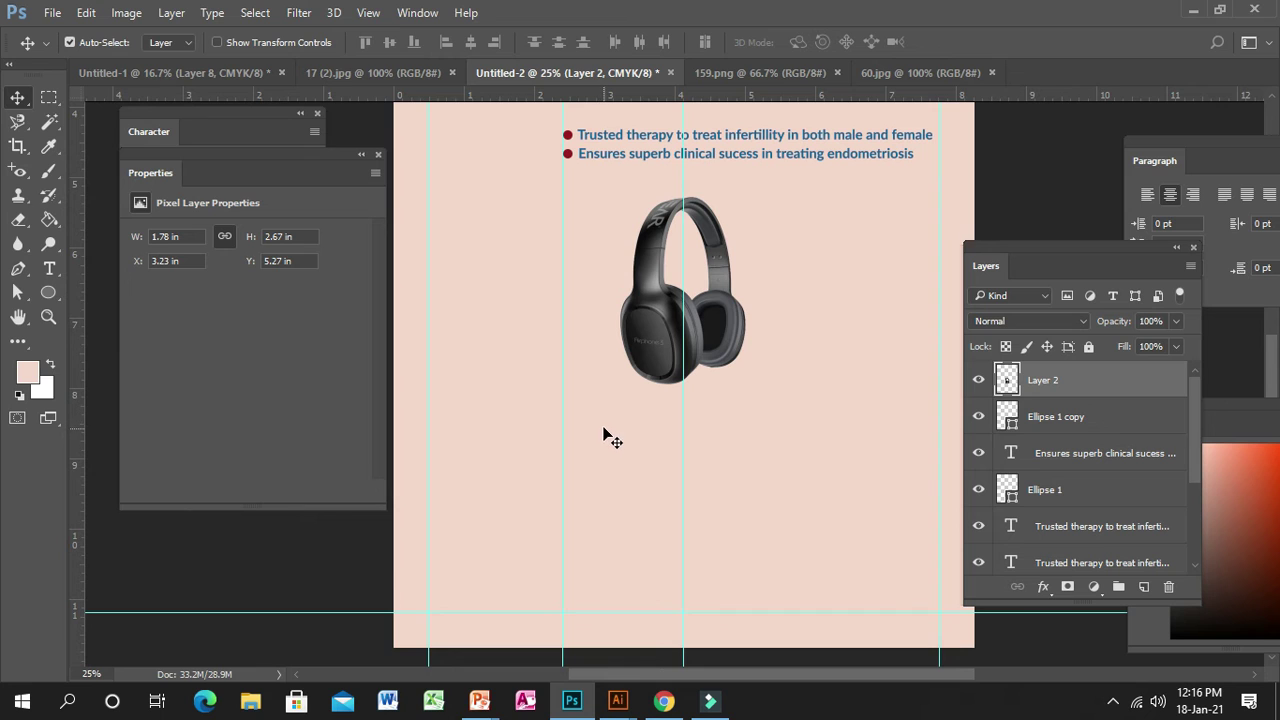
scroll(613, 413, up, 1)
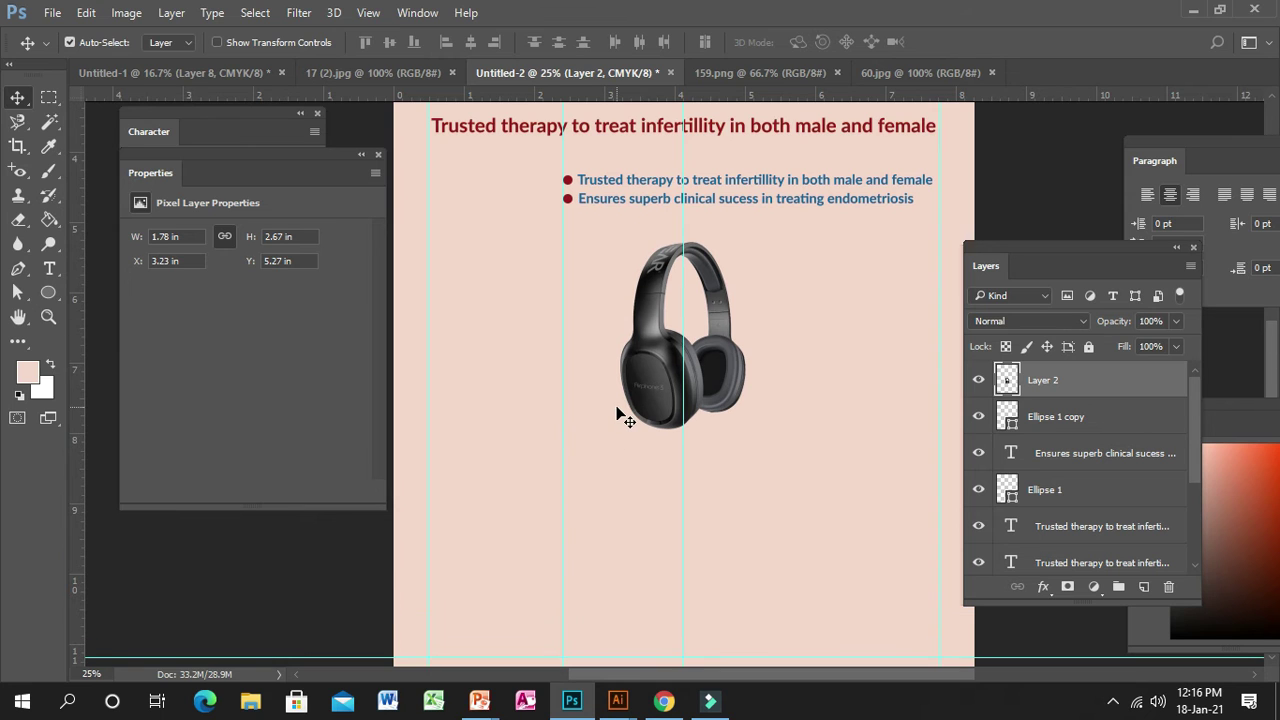
scroll(618, 413, down, 1)
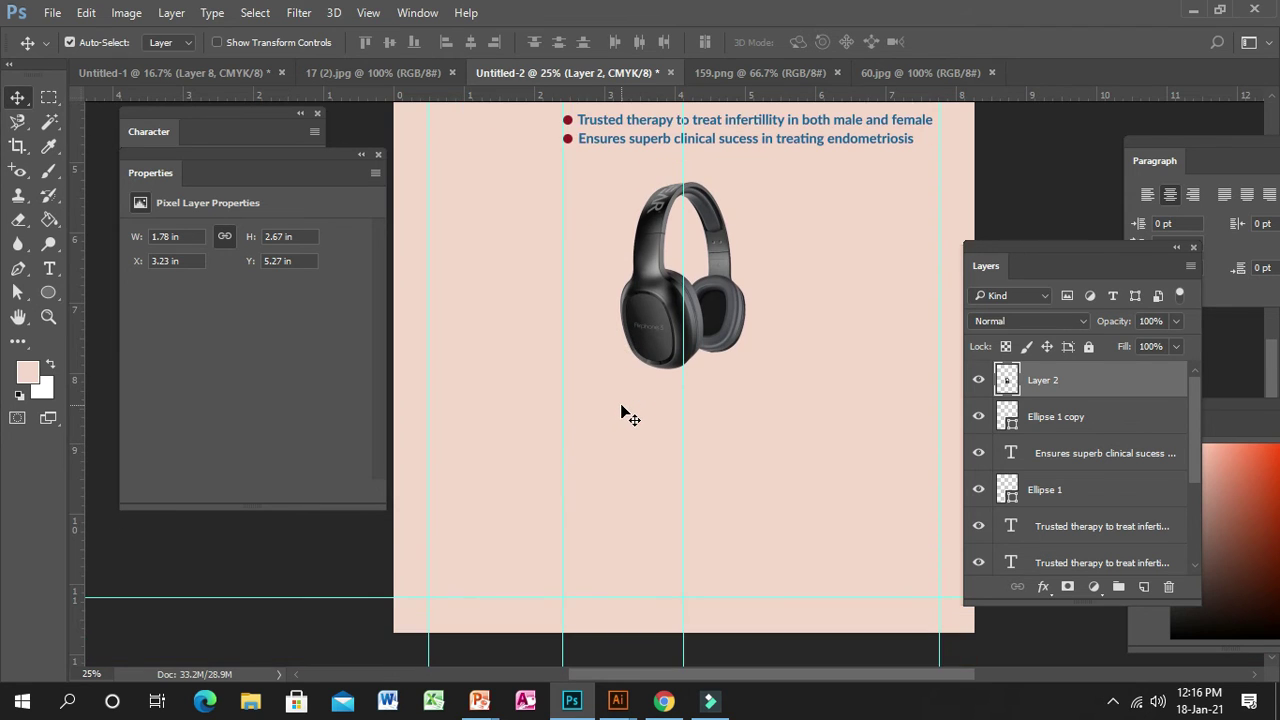
scroll(621, 406, up, 1)
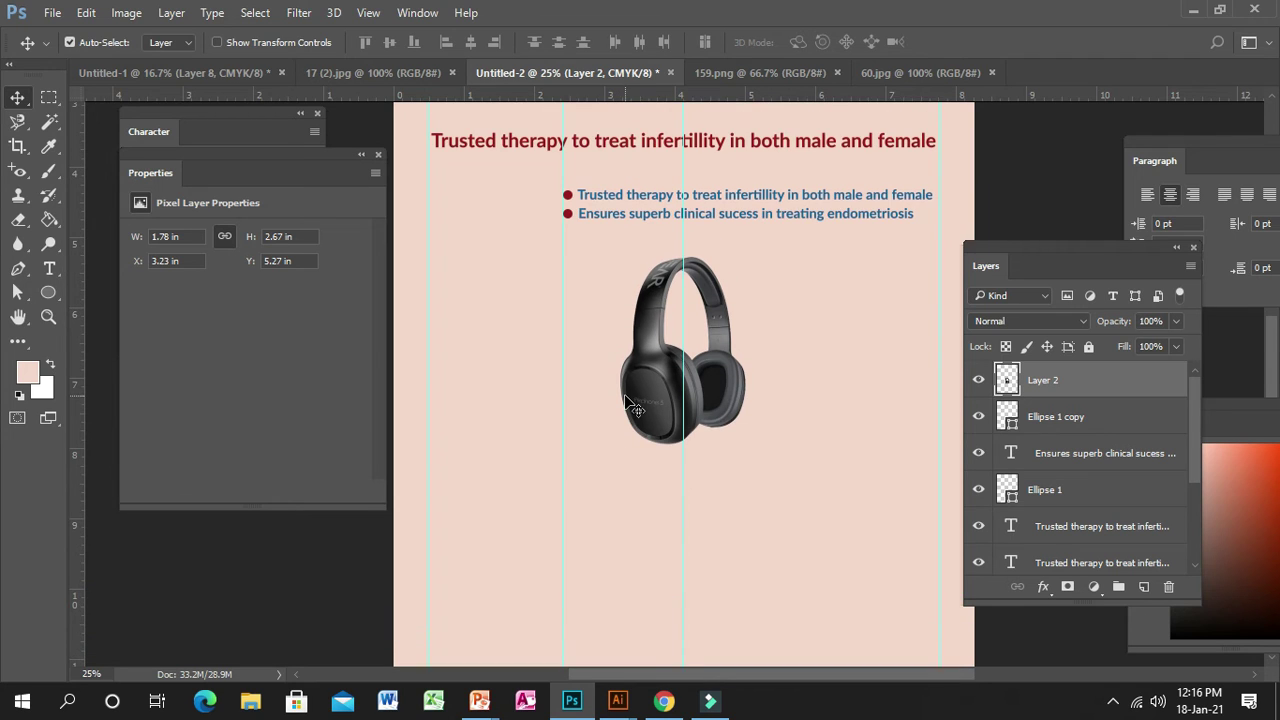
scroll(621, 375, up, 1)
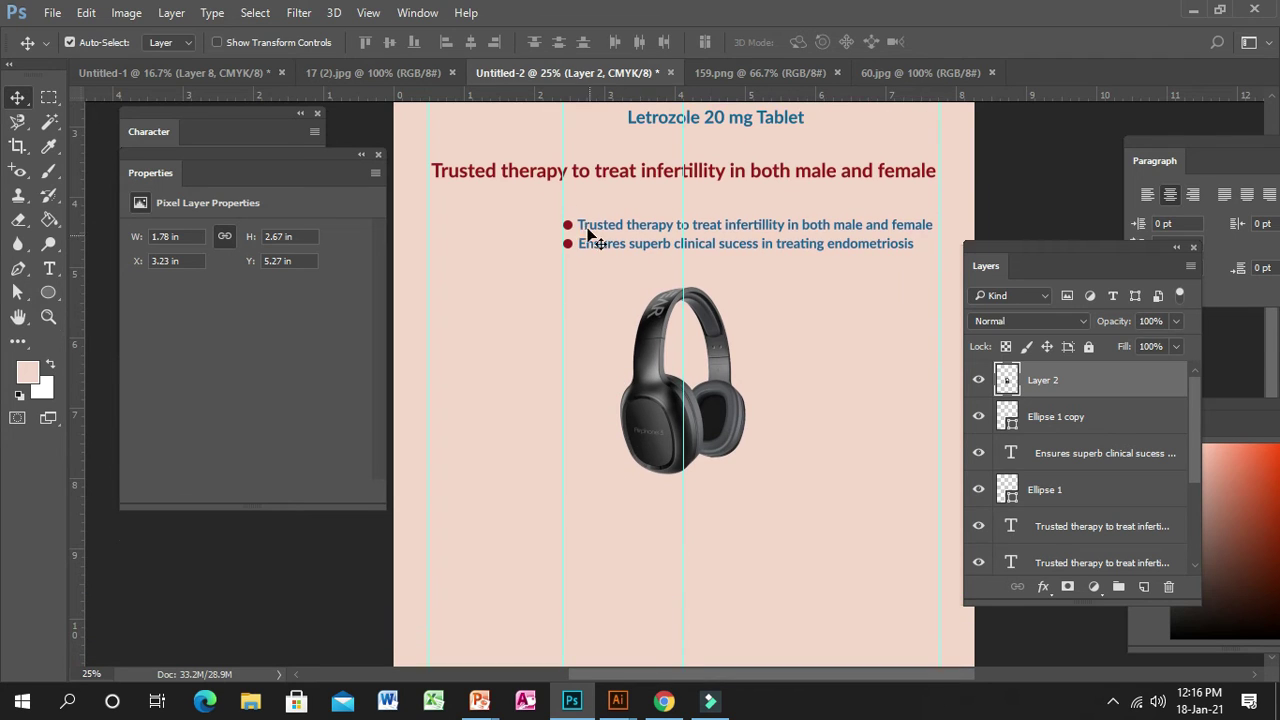
click(527, 178)
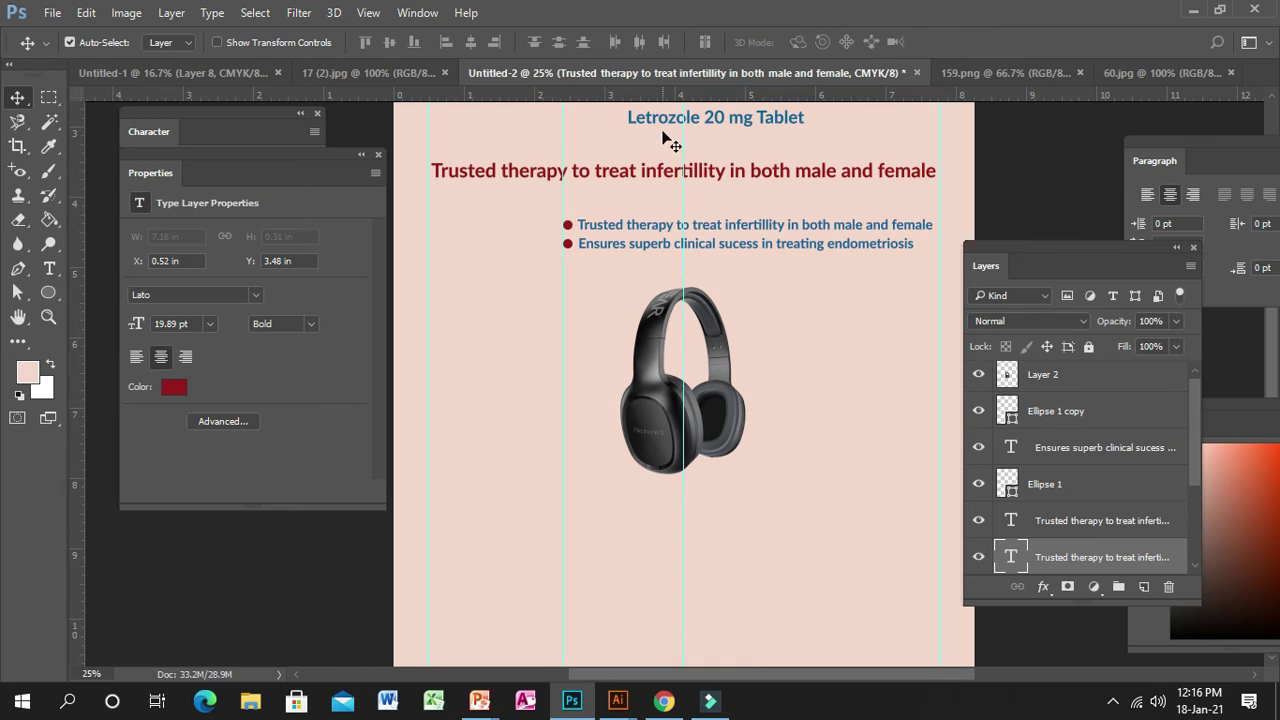
click(511, 175)
drag(510, 172, 506, 510)
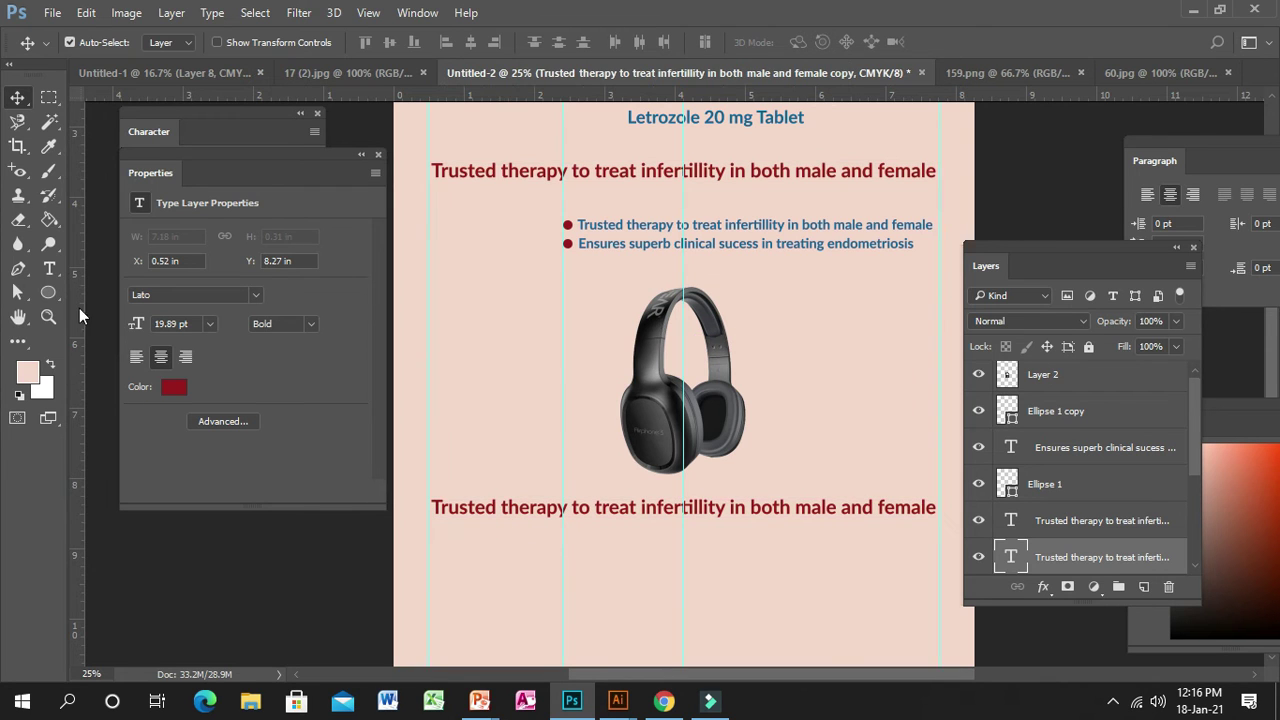
- Left-align the copied tagline's text and move it to start at the left margin guide, about X 0.48, Y 8.39 in
click(49, 268)
drag(429, 508, 948, 507)
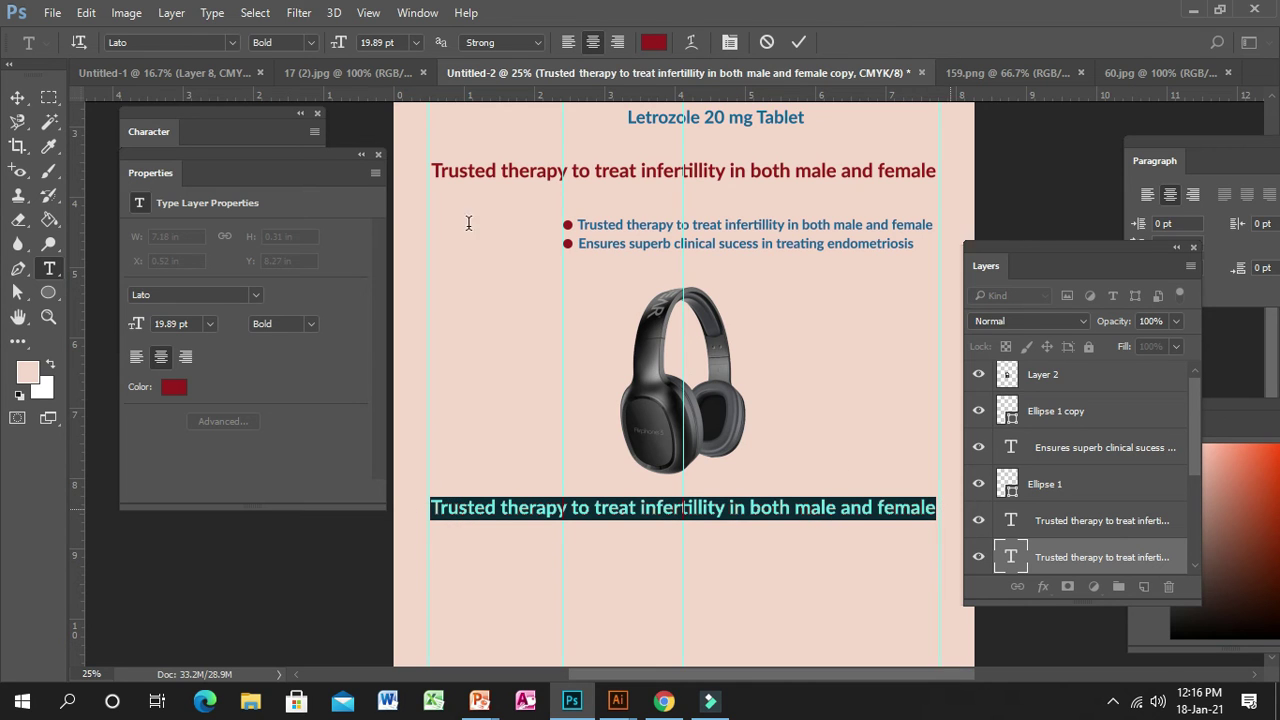
click(571, 43)
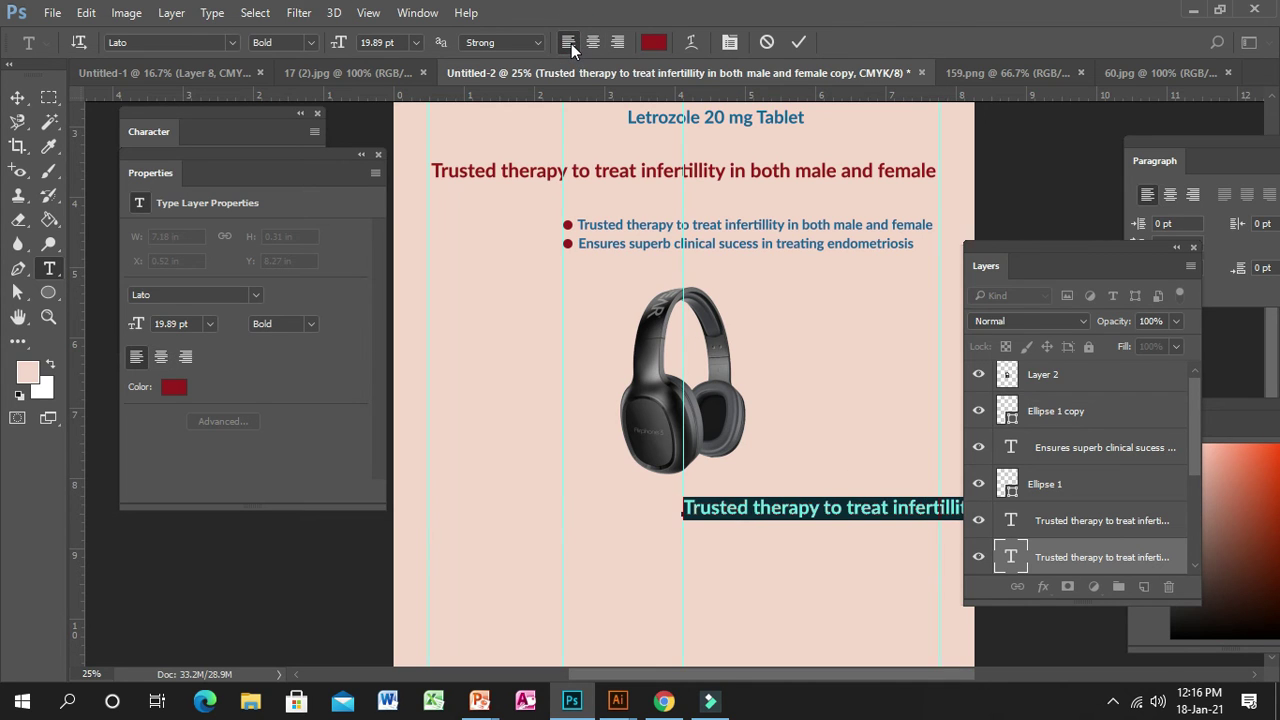
click(17, 97)
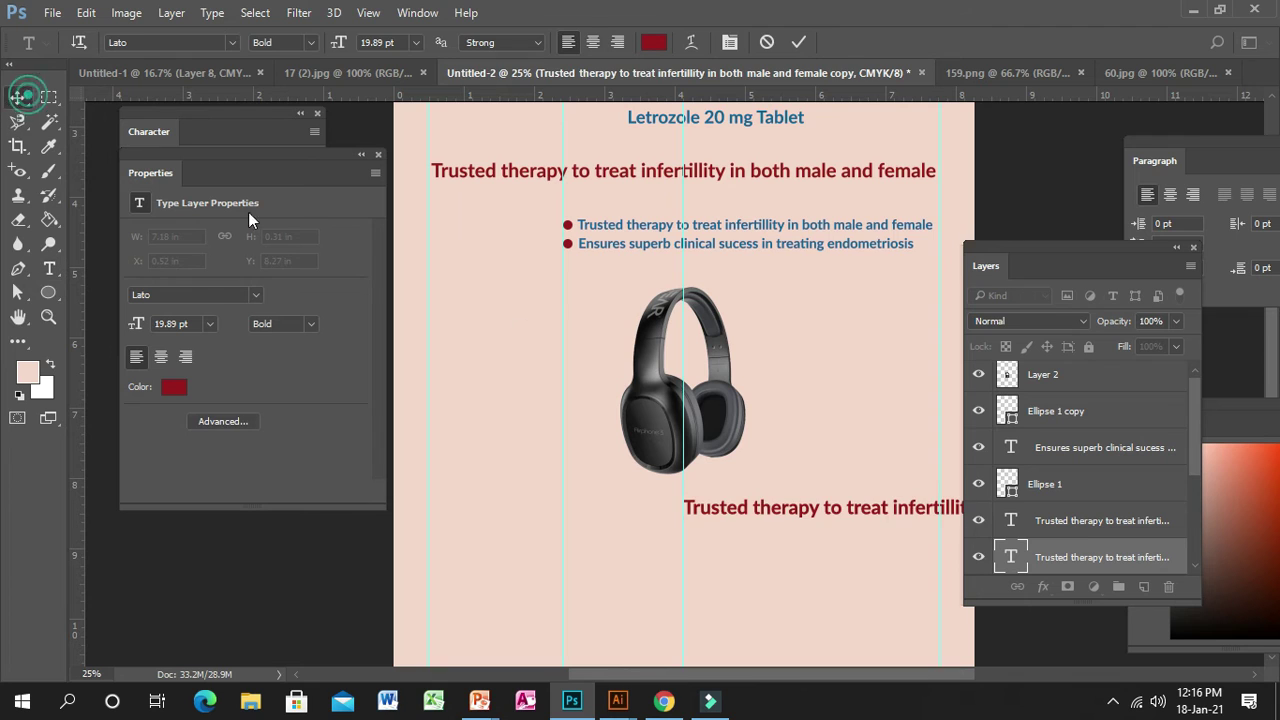
drag(731, 520, 461, 521)
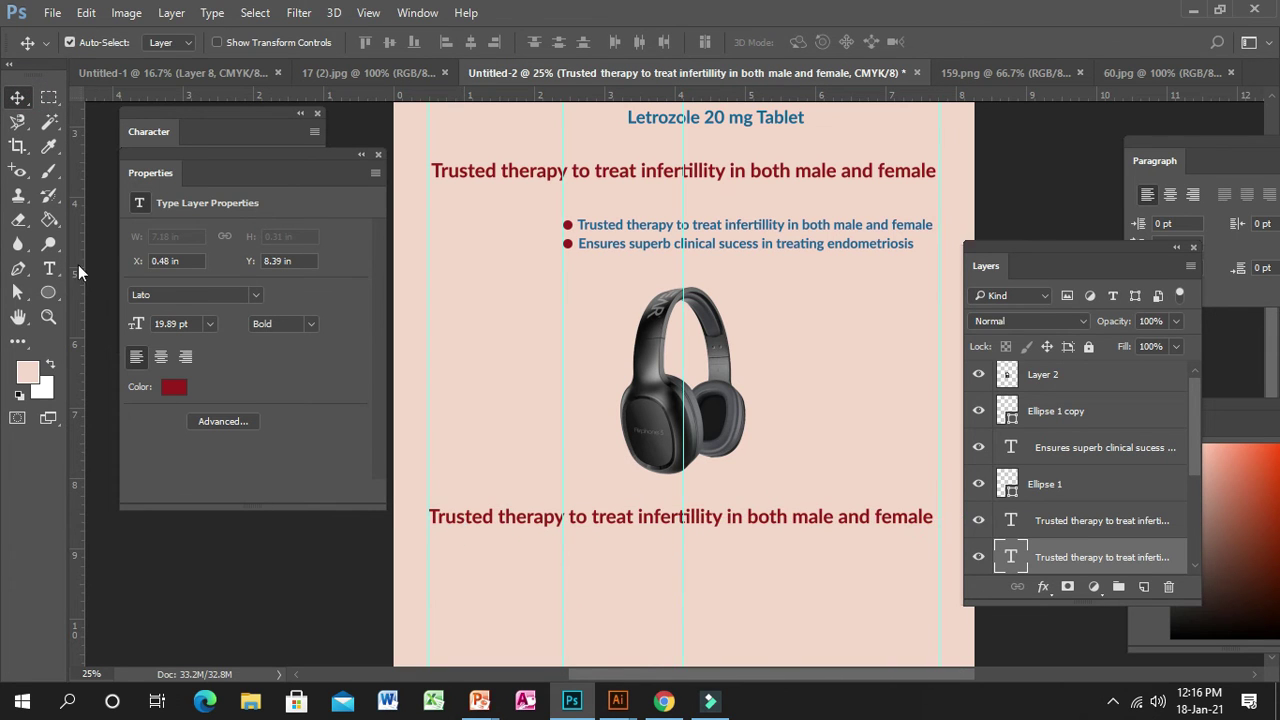
- Replace the copied tagline's text with "Dosage Guideline:"
click(50, 268)
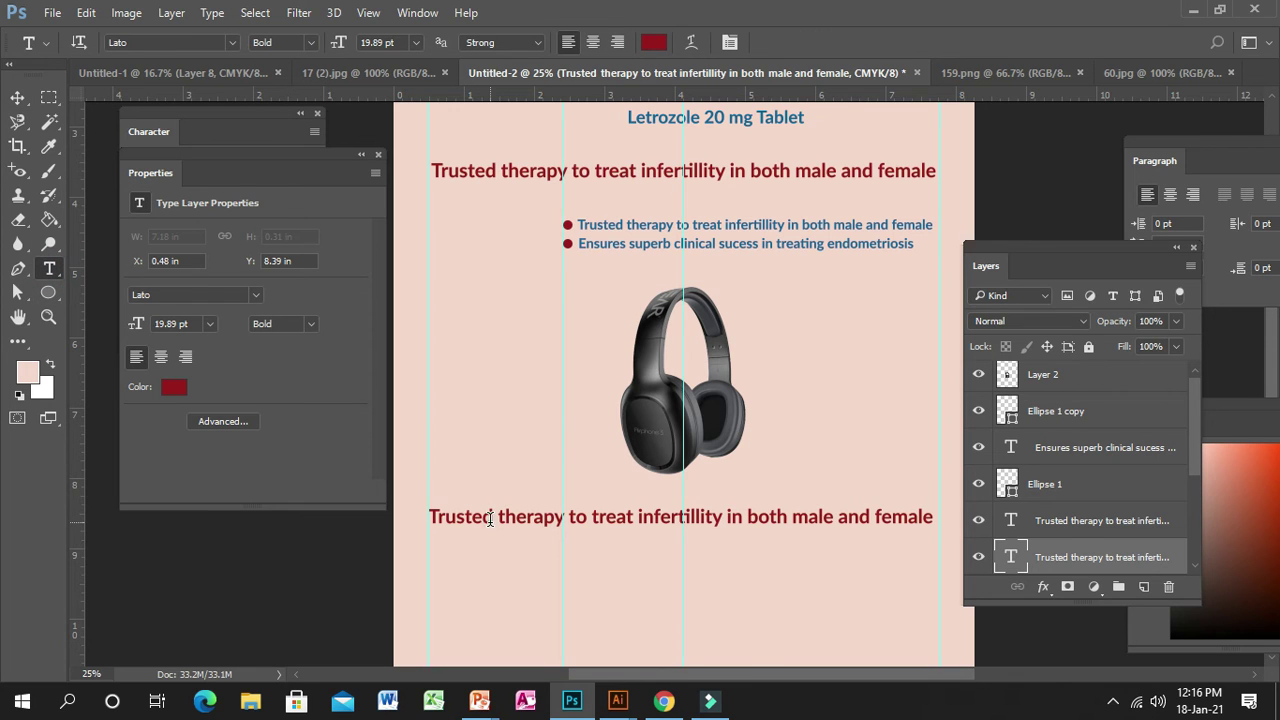
click(428, 516)
drag(428, 516, 958, 522)
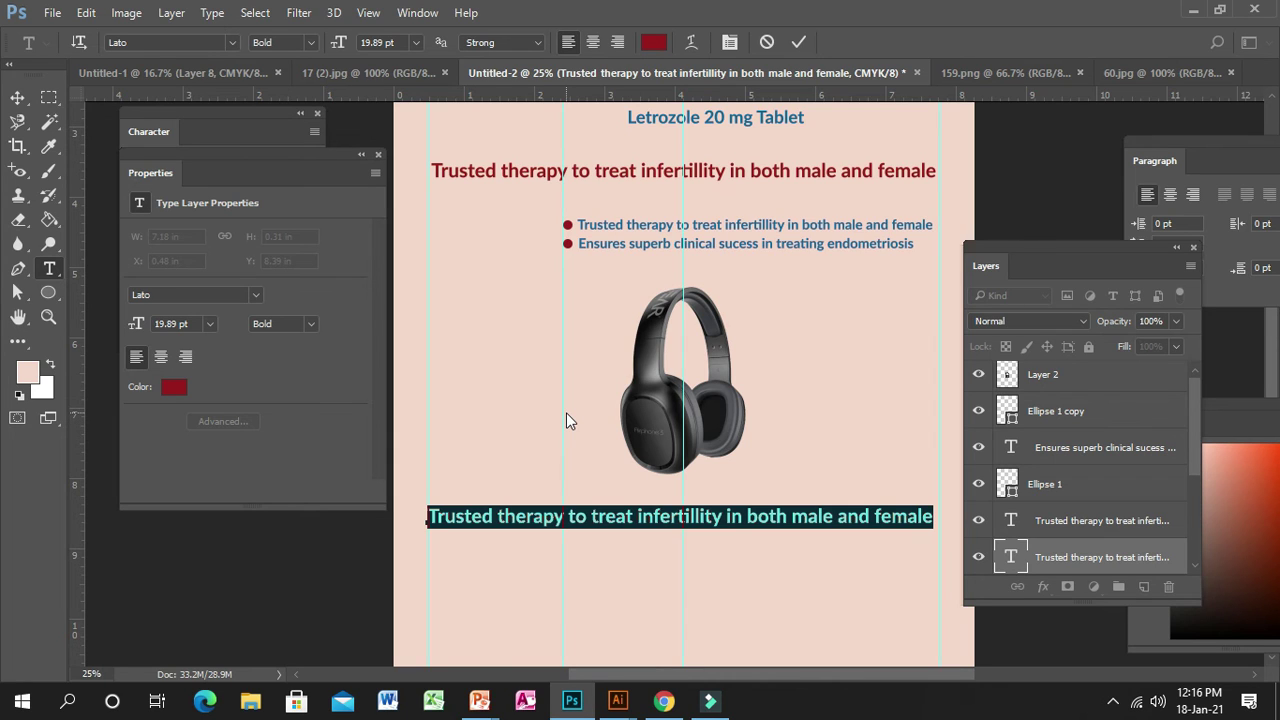
text(D)
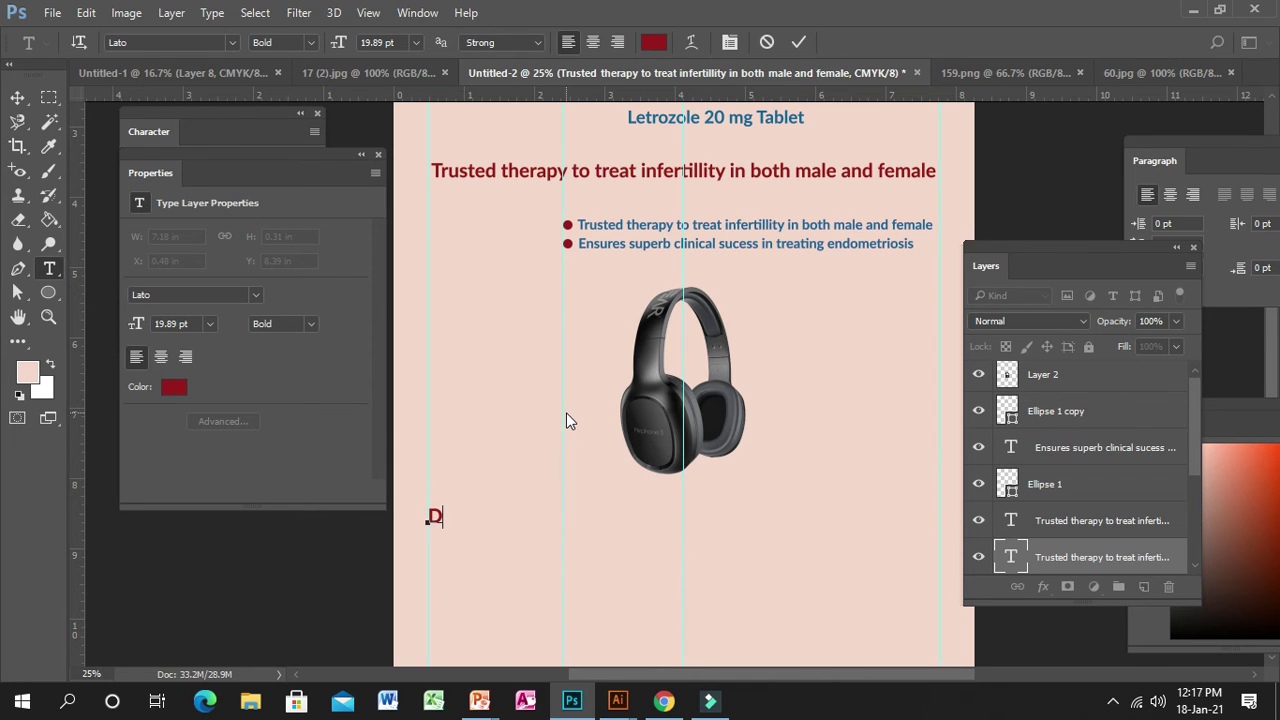
text(osage Gu)
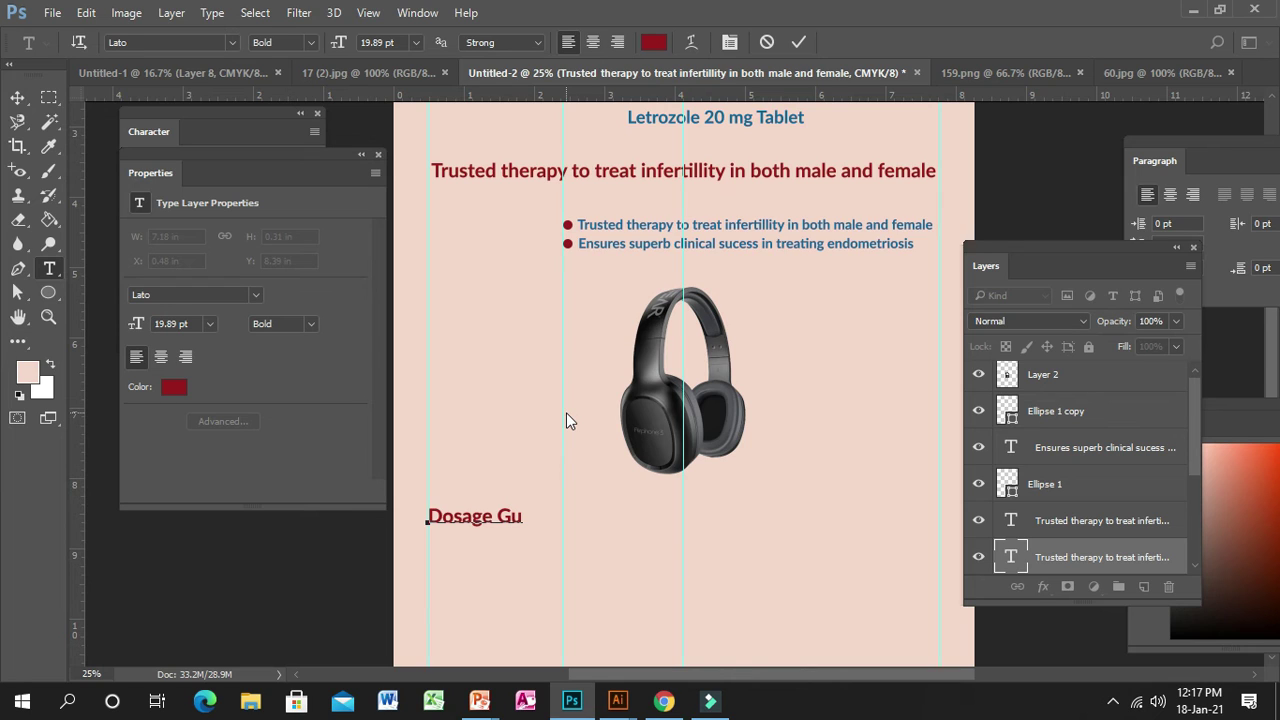
text(ideline:)
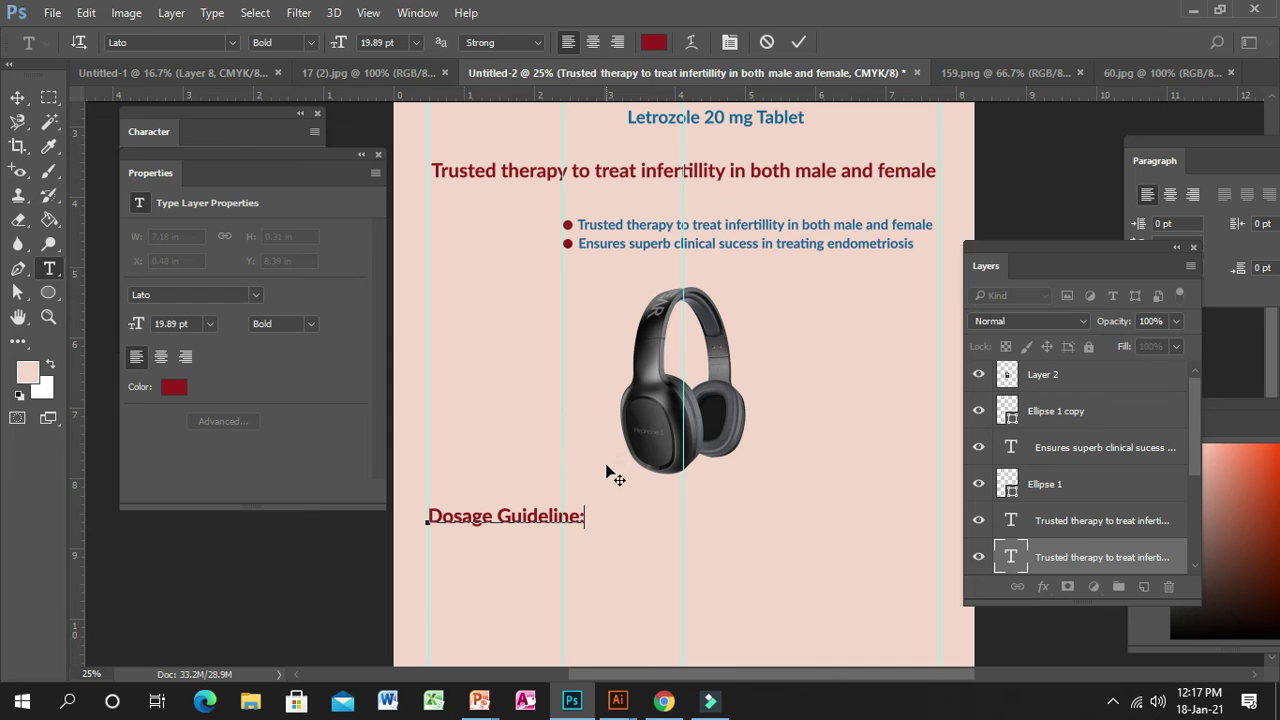
click(17, 97)
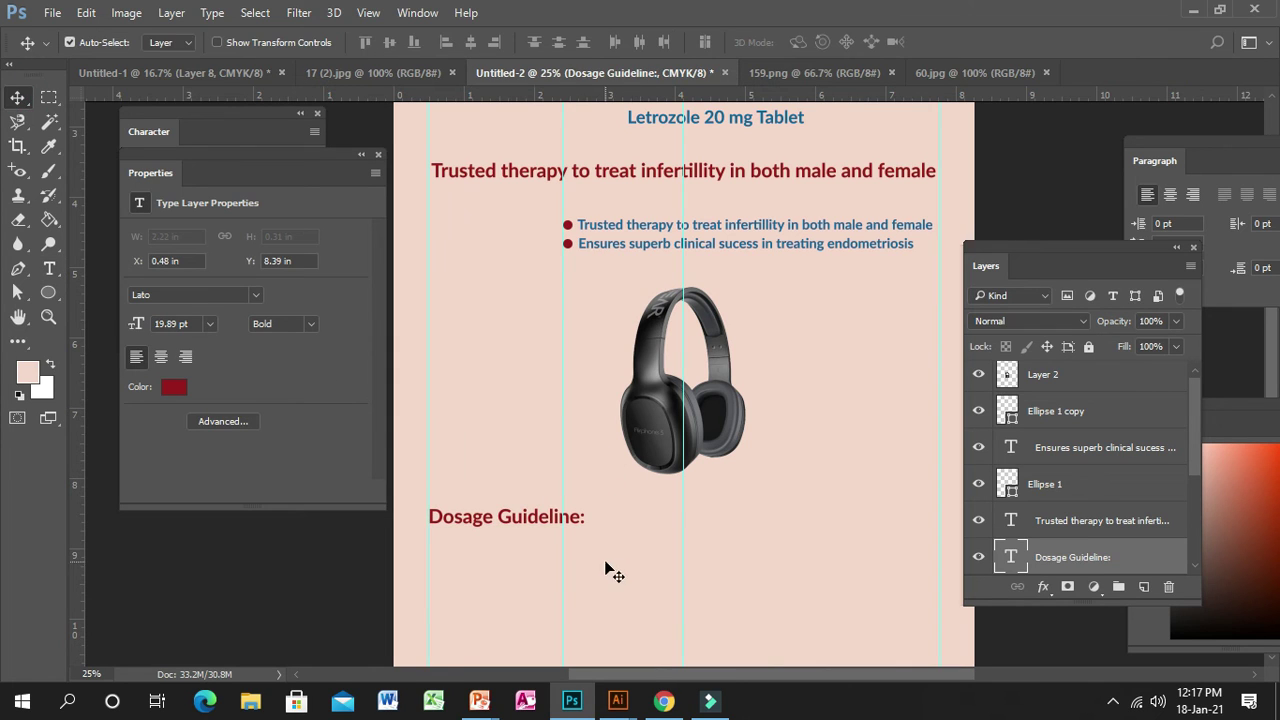
- Duplicate the "Dosage Guideline:" heading directly beneath itself and set the copy's font size to 9 pt
scroll(607, 521, down, 5)
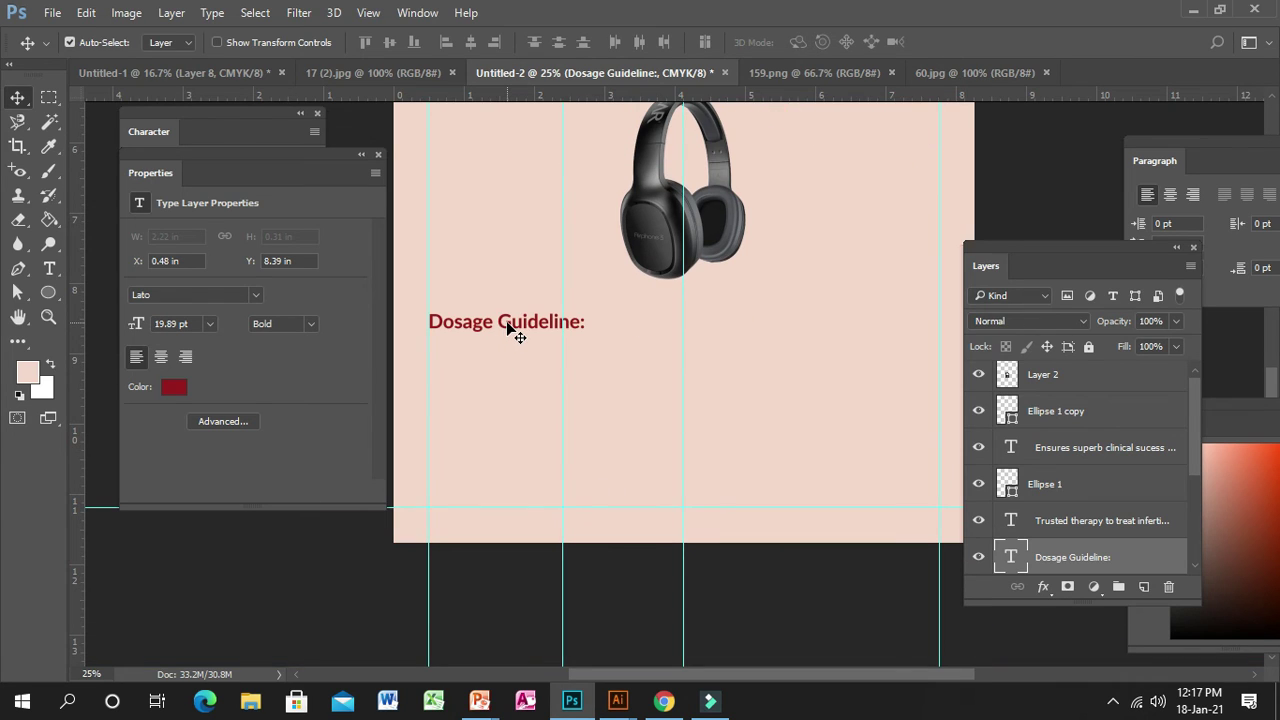
drag(501, 326, 504, 350)
click(49, 268)
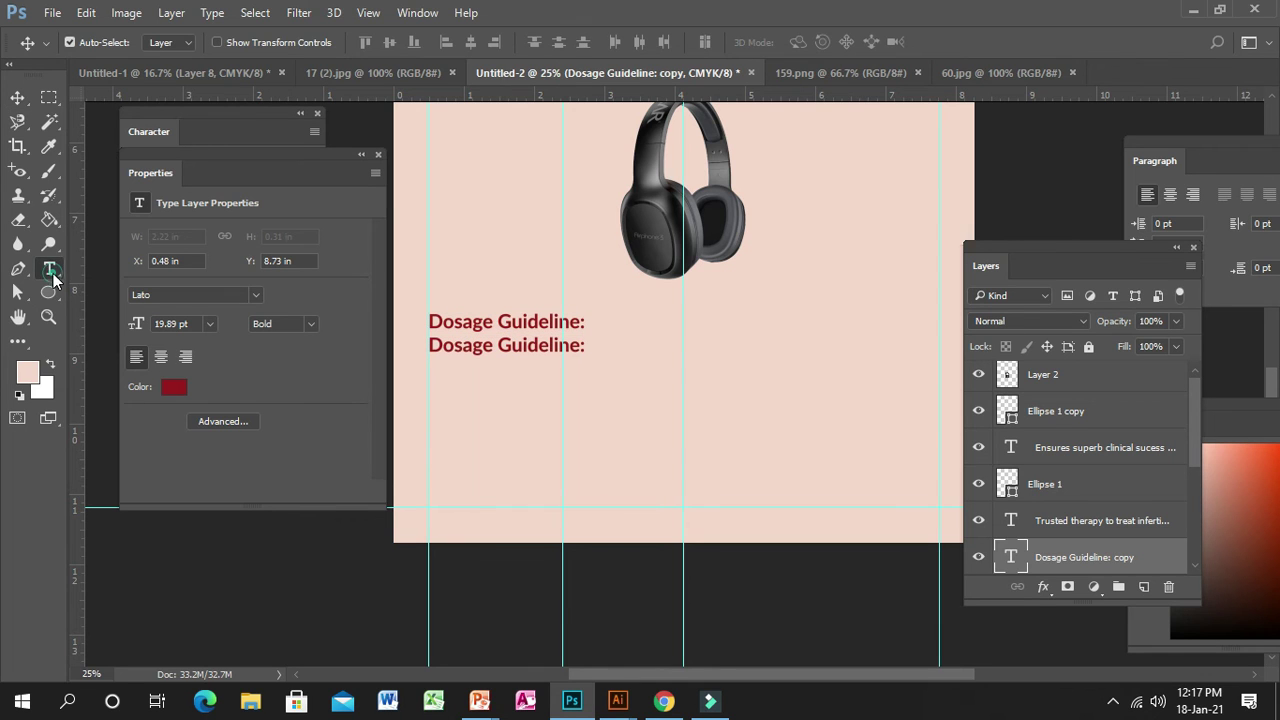
click(476, 346)
key(ctrl+a)
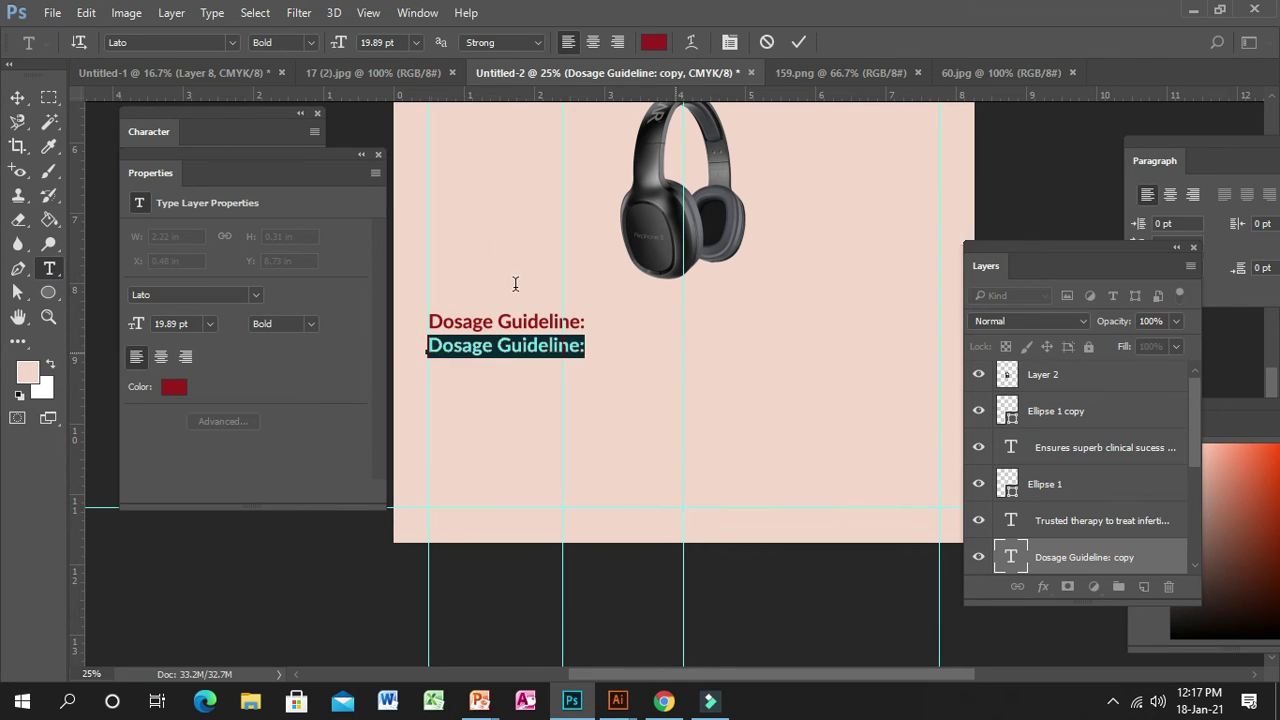
click(415, 42)
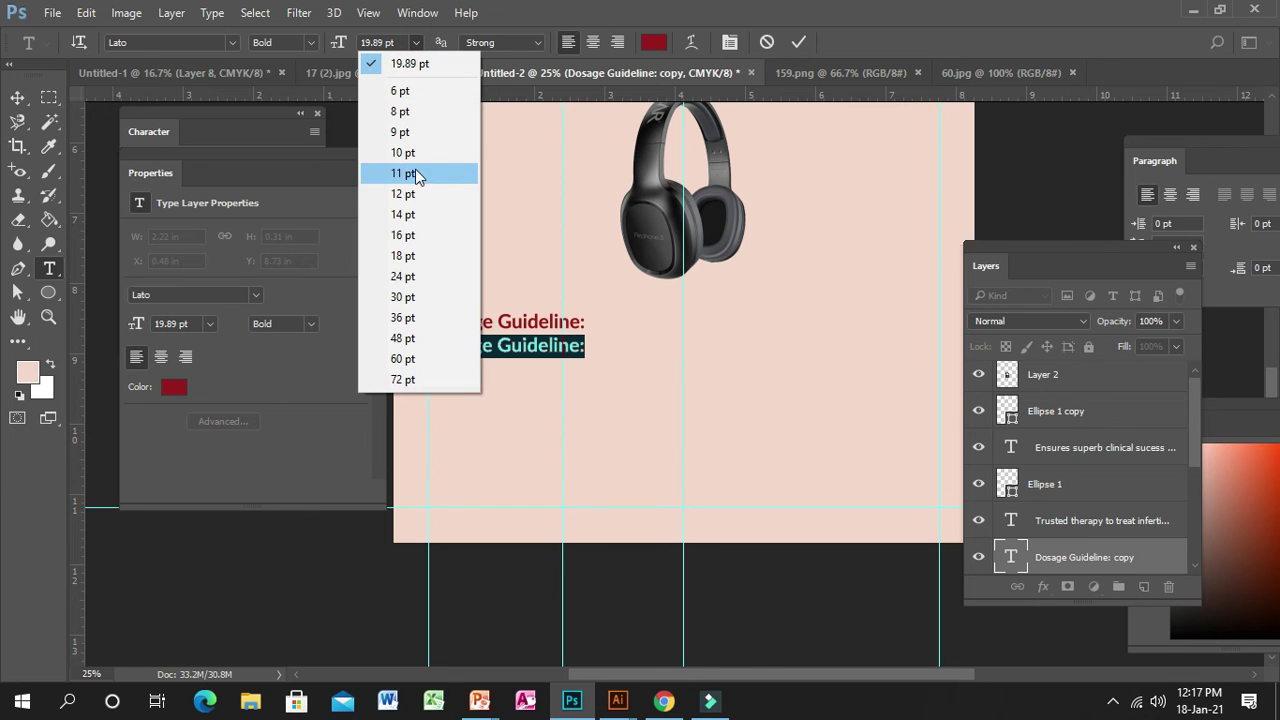
click(400, 133)
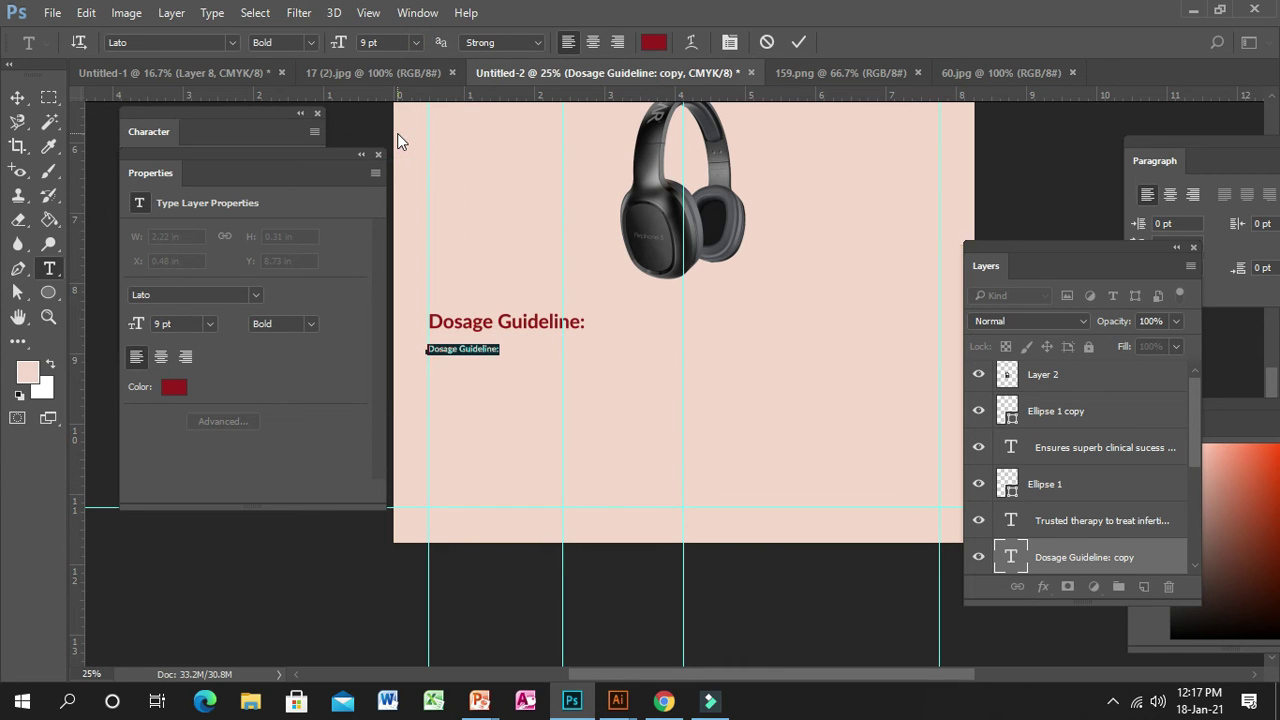
- Set the copied heading's font size to 11 pt and replace its text with "Infertillity : the recommended dose is one 2.5 - 5 mg"
click(415, 42)
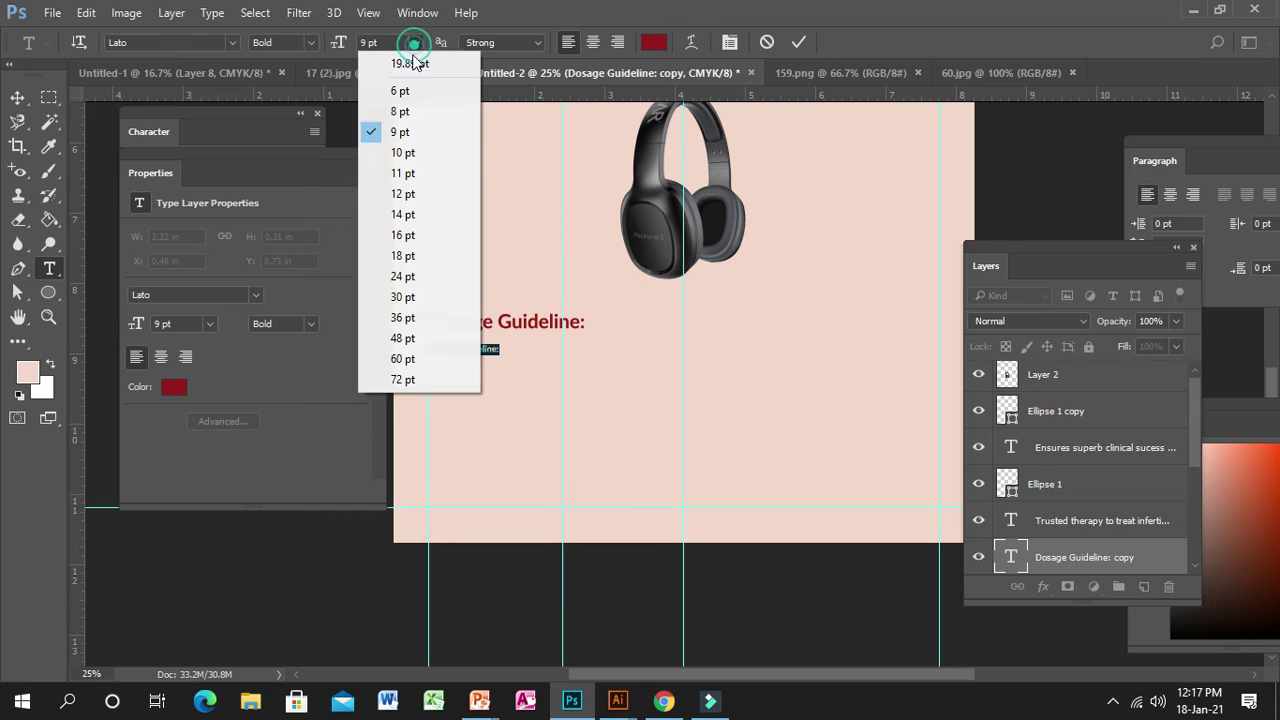
click(402, 174)
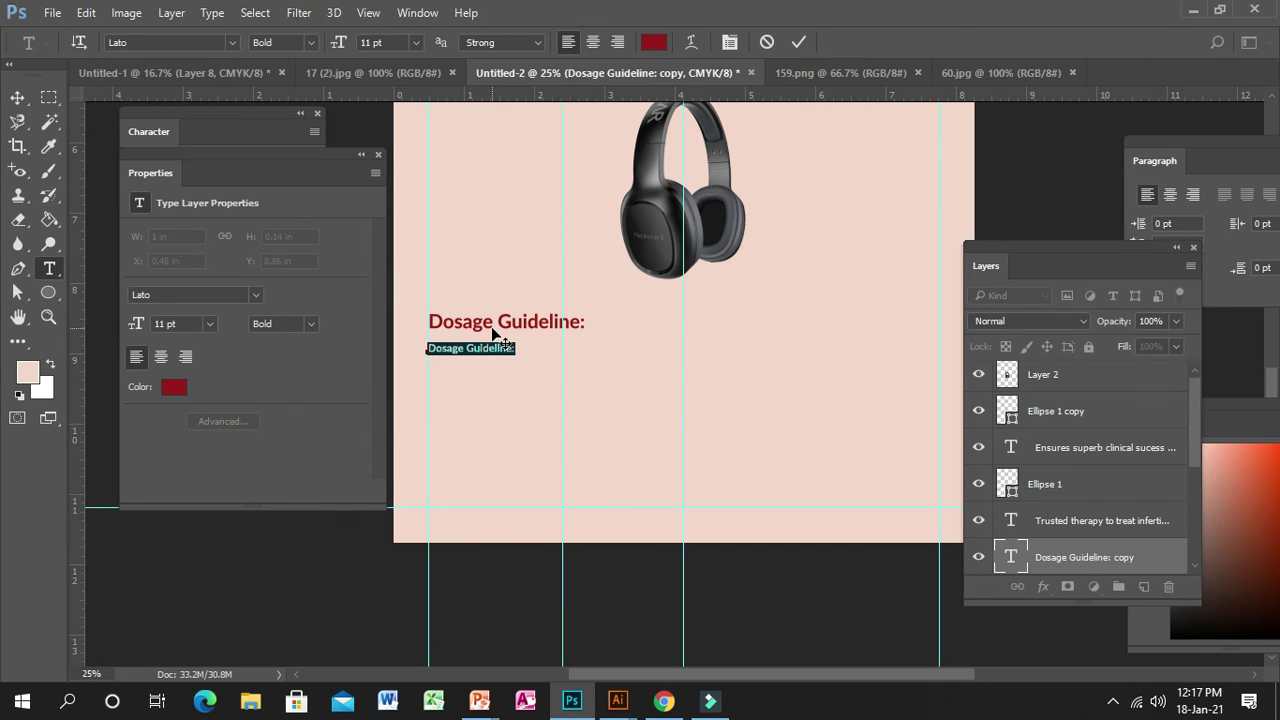
key(BackSpace)
text(Dnfertil)
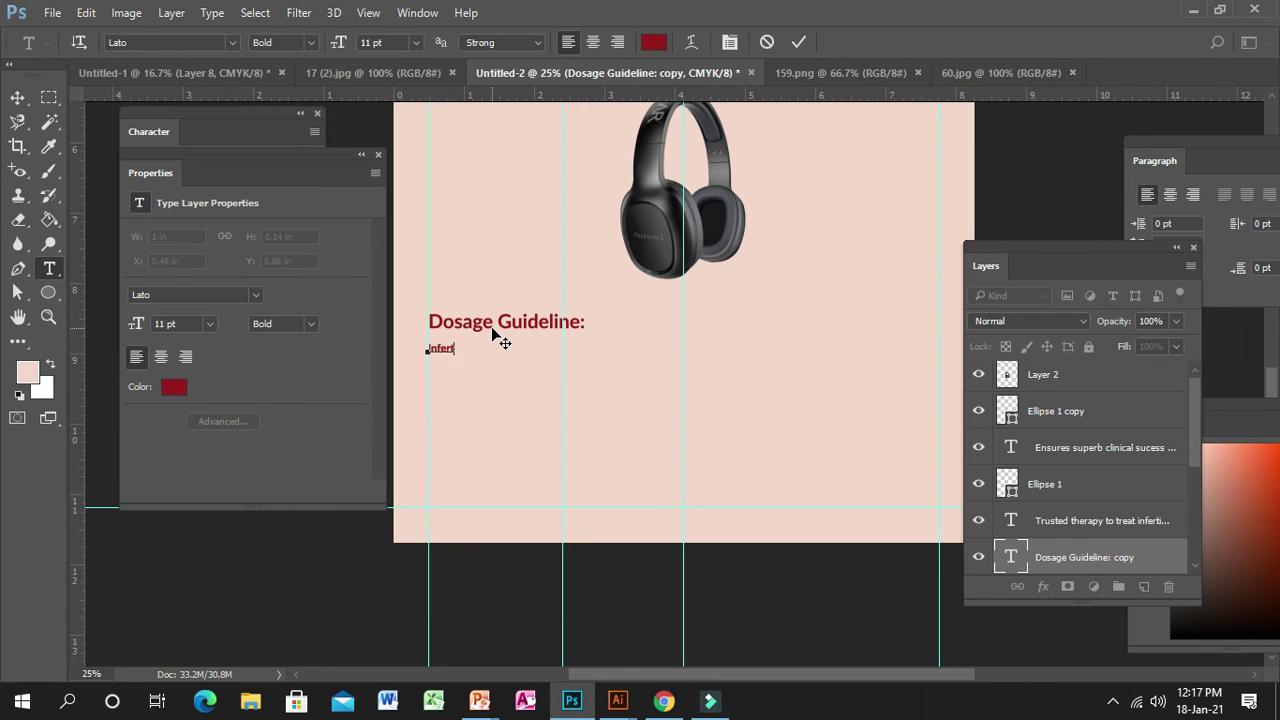
text(lity : the recommend)
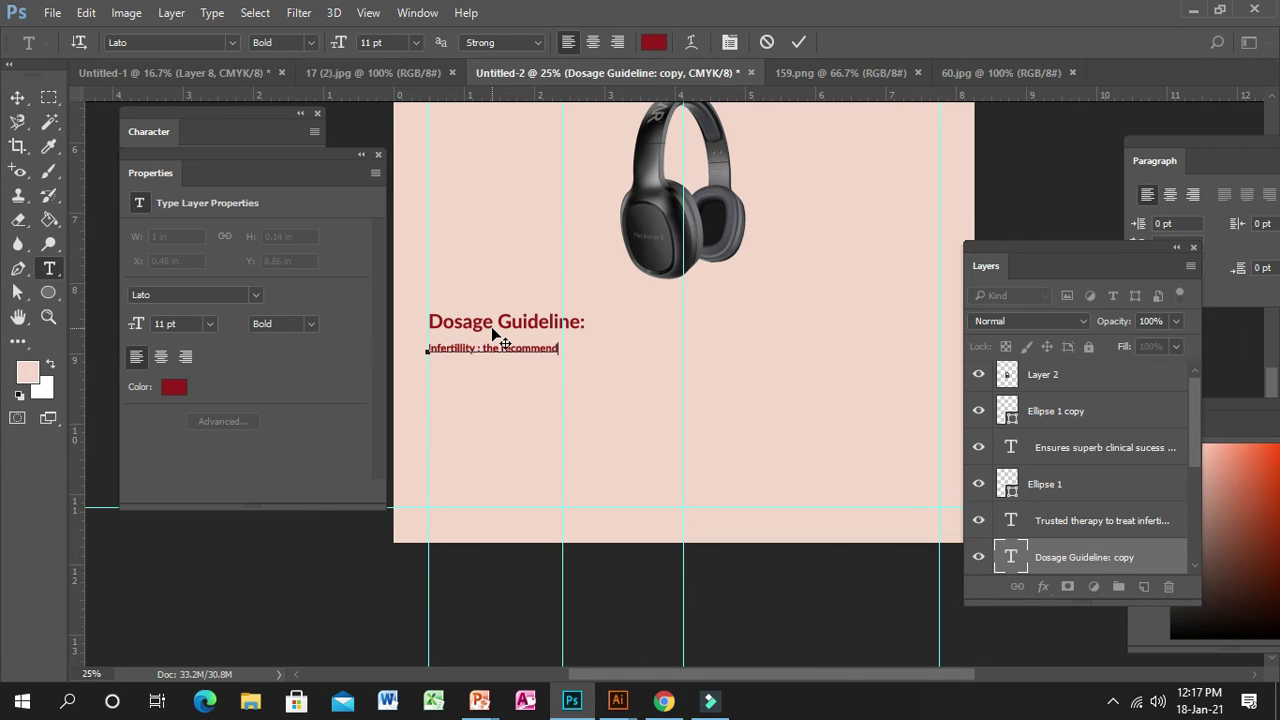
text(ed dose is one 2.5 - 5 mg)
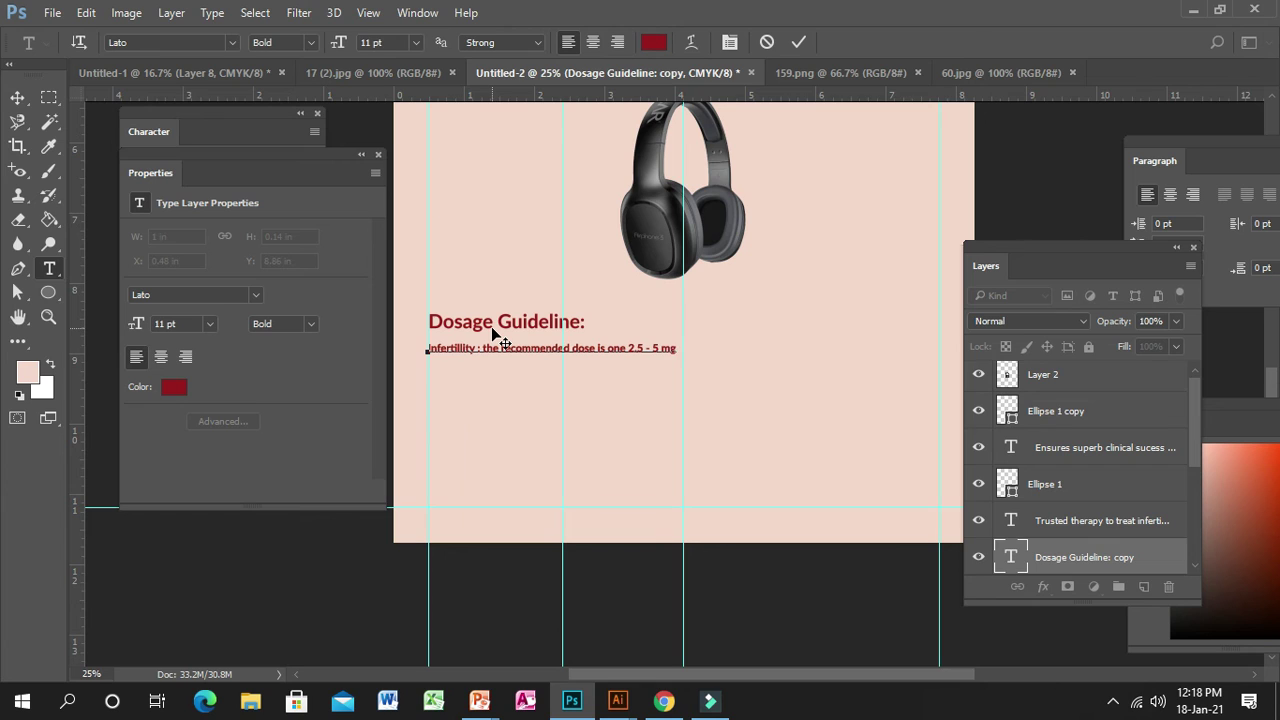
- Continue the dosage text with "tablet once daily from the 3 rd day to 7 th day (5 days"
text( tabled)
key(BackSpace)
text(t once daily fr om the)
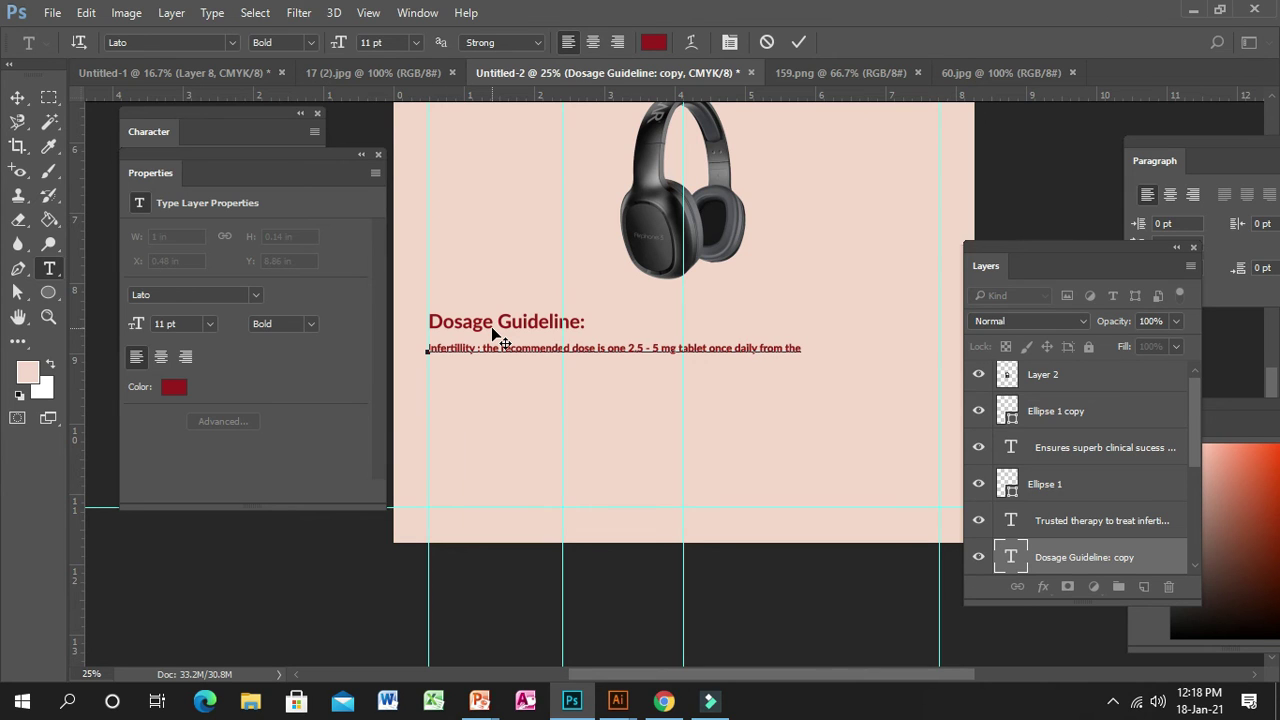
text( 3)
text(rd day to 7 th day (5 days)
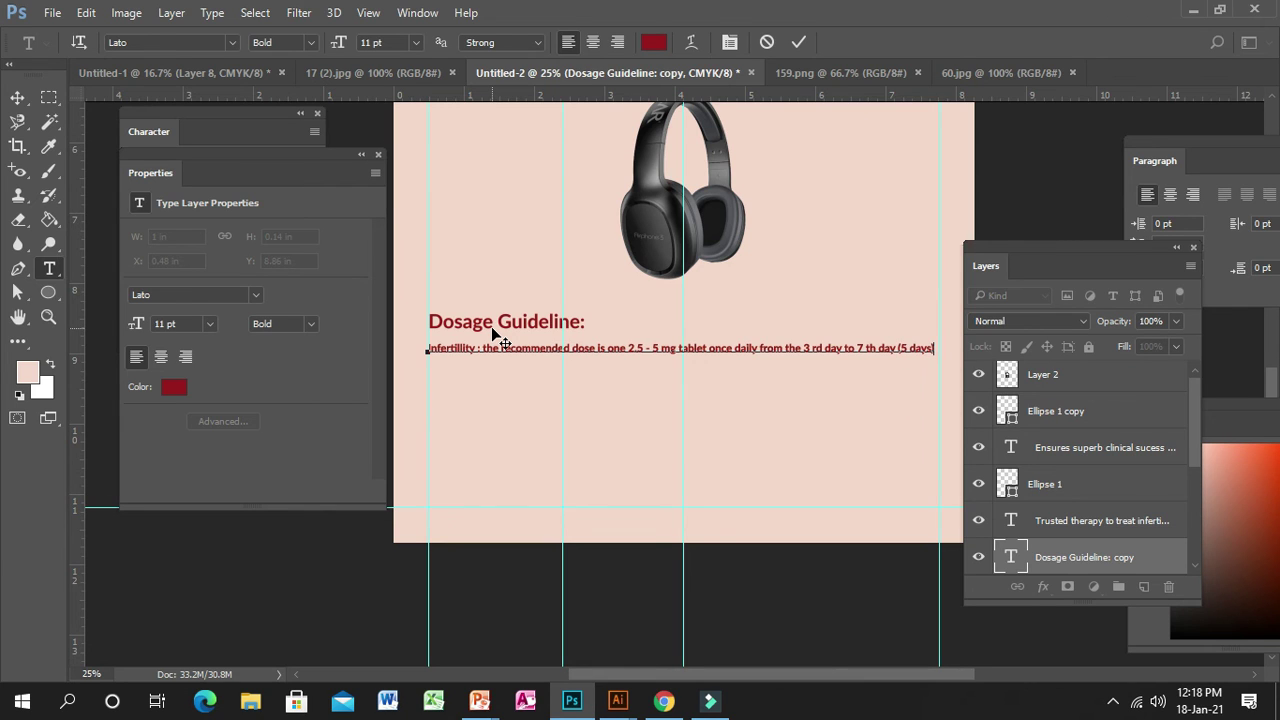
- Complete the dosage sentence with ") of menustrual period for 6 cycles."
text() u)
text(menu)
text(st)
text(rual p)
text(erio)
text(d o)
text(for)
text( 6)
text( c)
text(ycles)
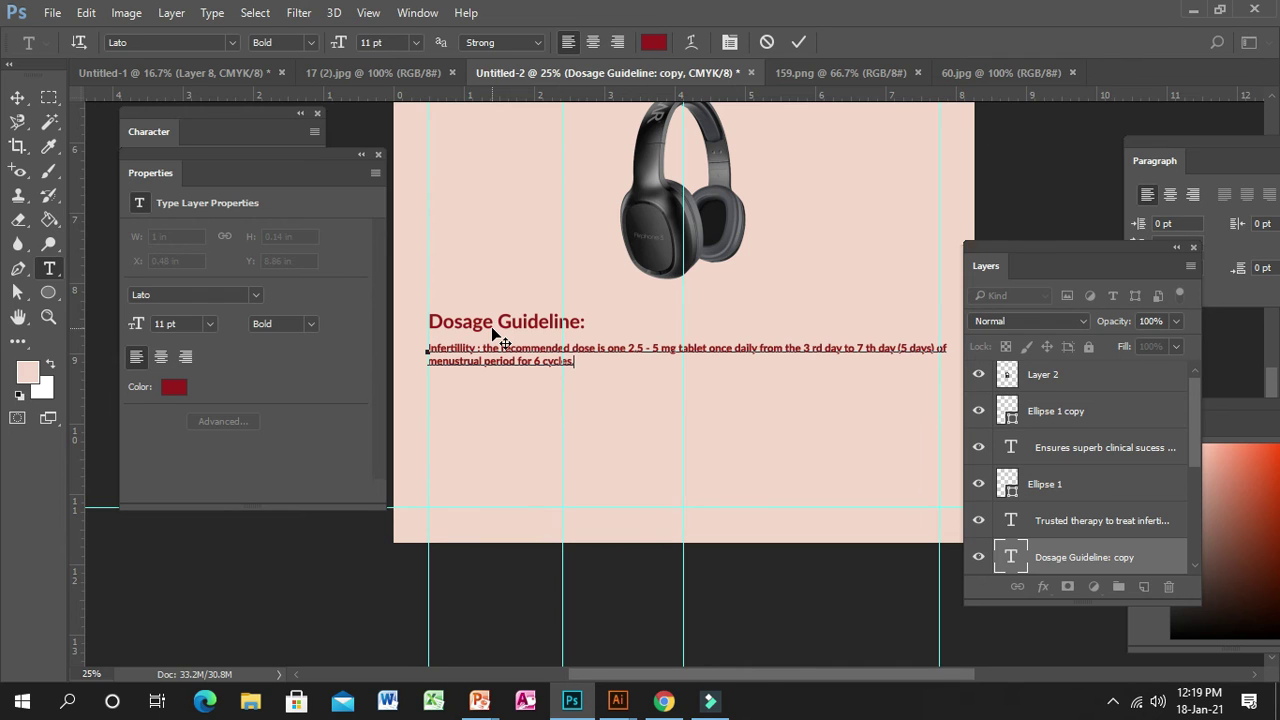
text(.)
- Recolor the whole dosage paragraph with the blue sampled from the logo's ring, 00679a
drag(427, 350, 609, 371)
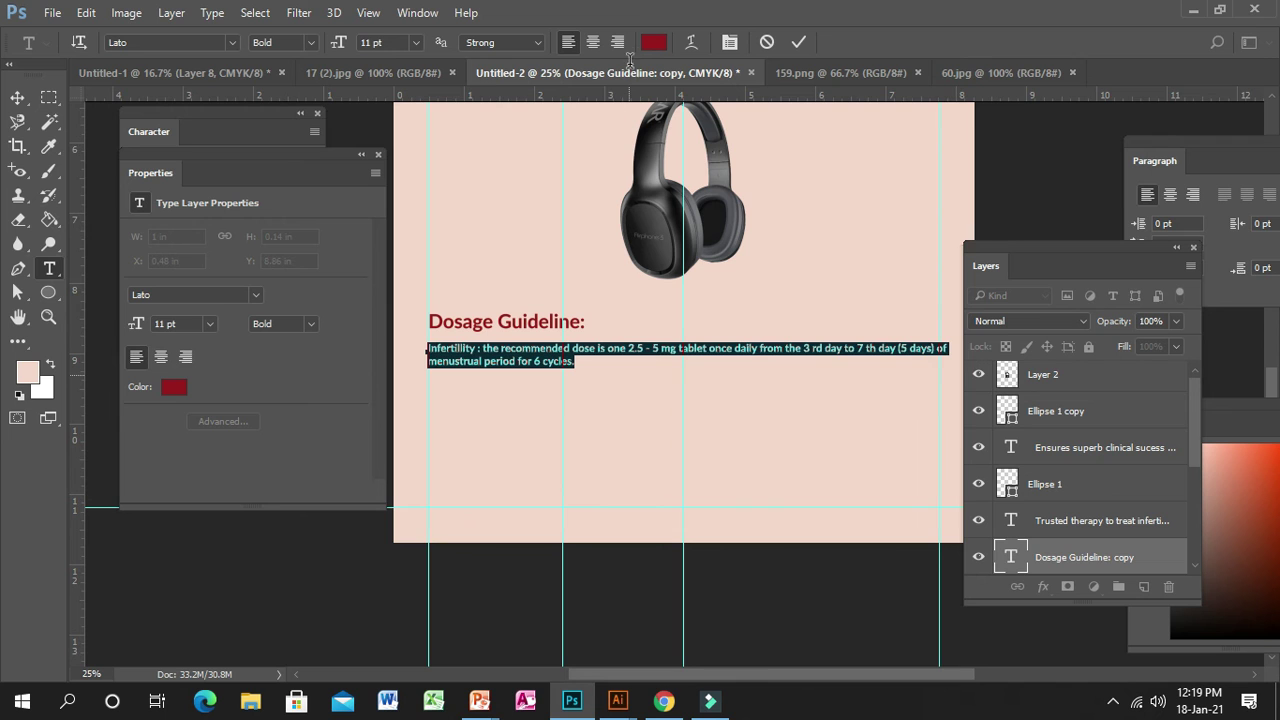
click(652, 45)
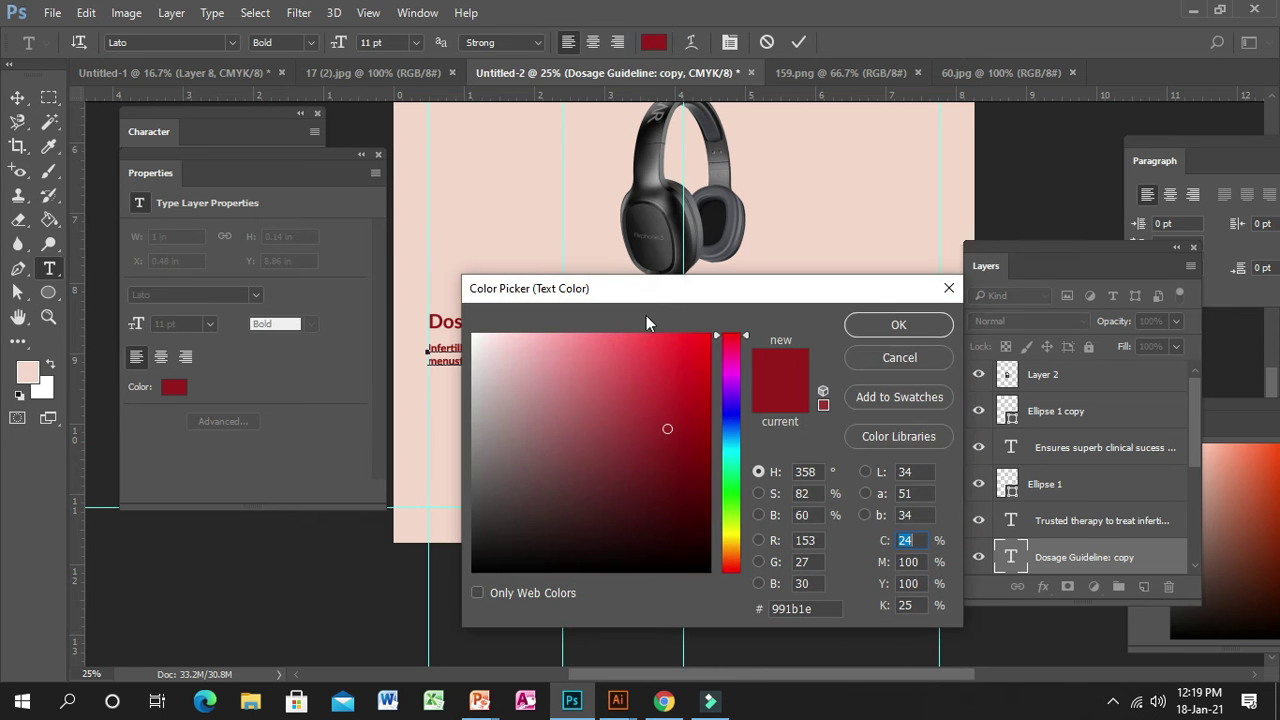
click(896, 362)
scroll(838, 322, up, 3)
scroll(806, 300, up, 5)
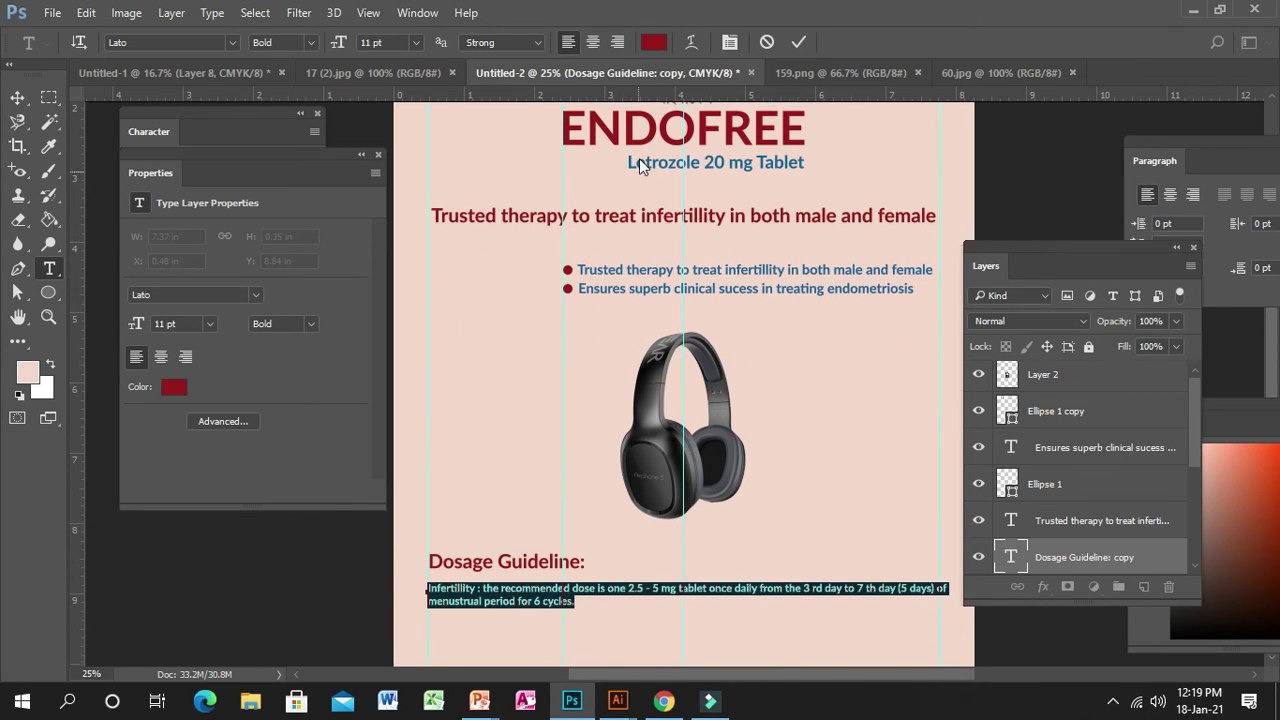
scroll(638, 156, up, 5)
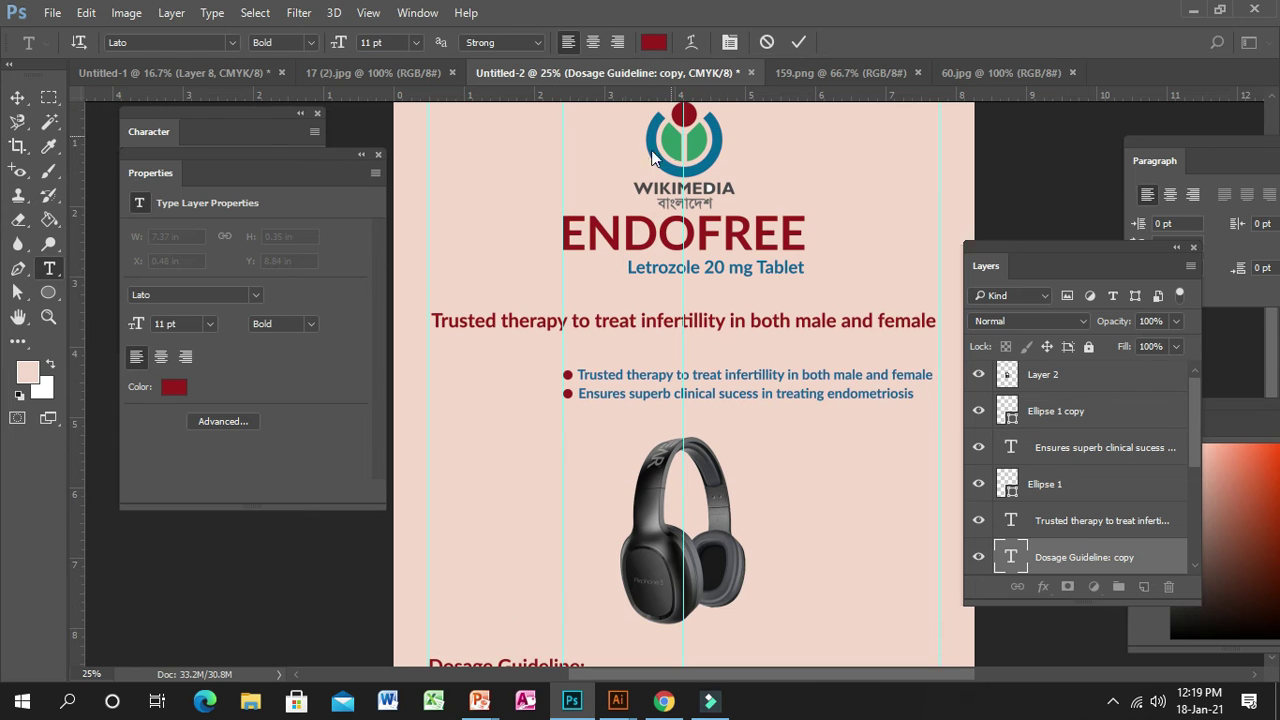
click(653, 42)
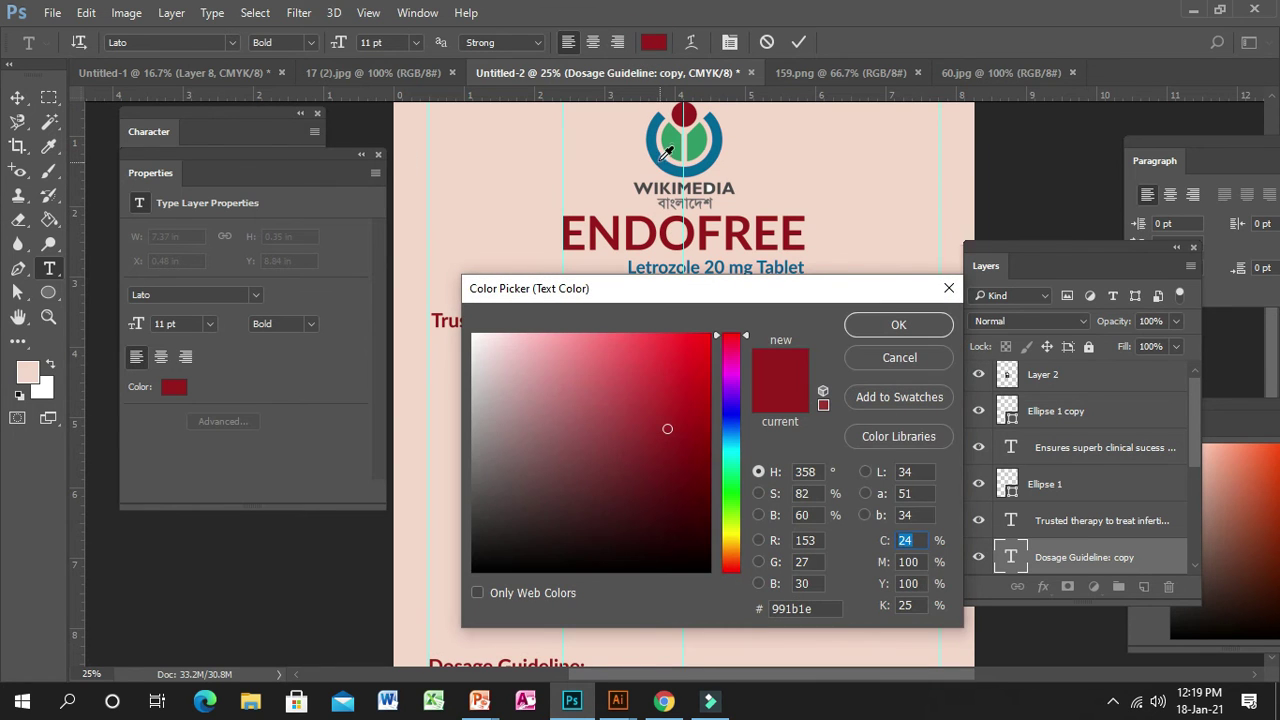
click(658, 151)
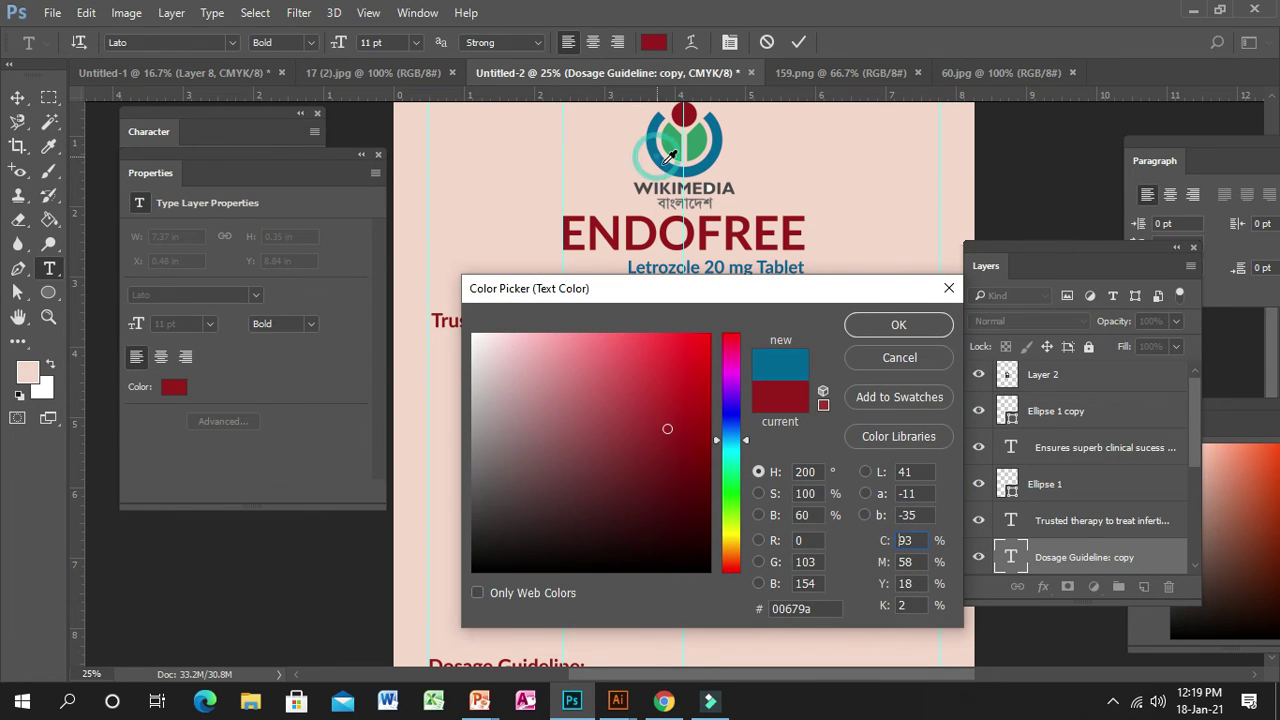
click(897, 326)
- Set the dosage text after "Infertillity :" to the Regular font style and finish editing the paragraph
scroll(575, 440, down, 8)
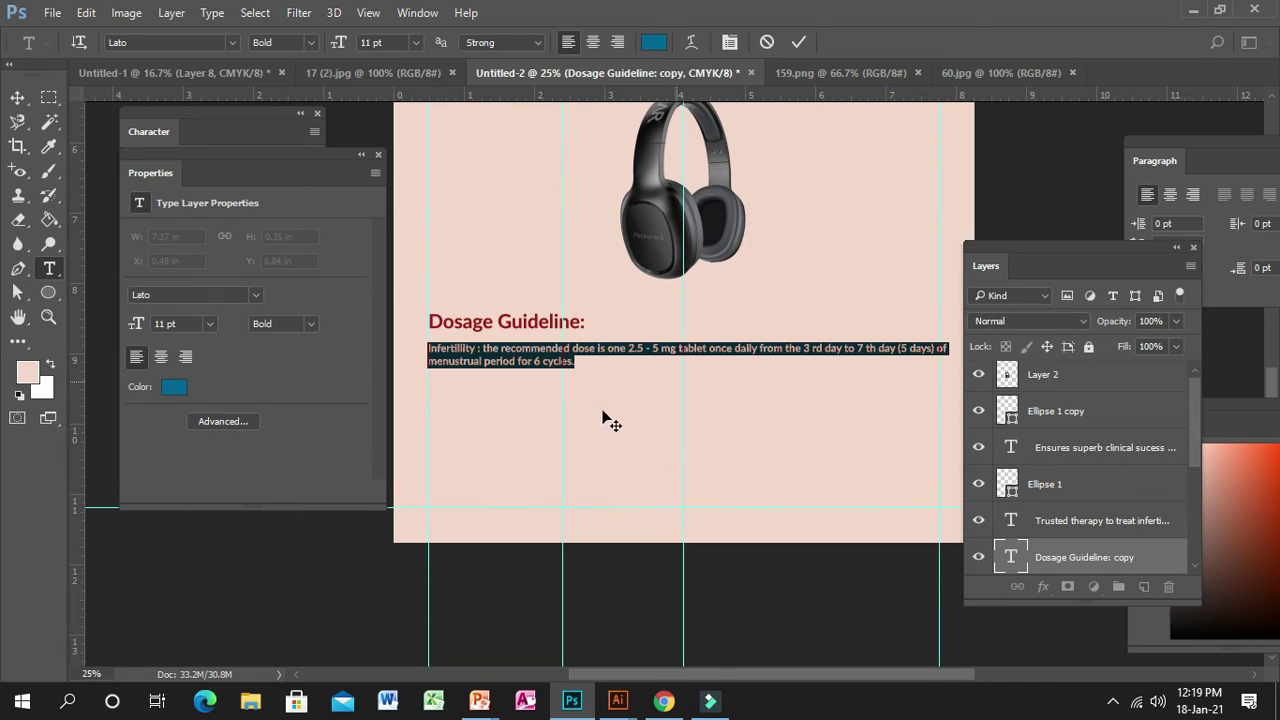
click(470, 345)
drag(481, 348, 424, 346)
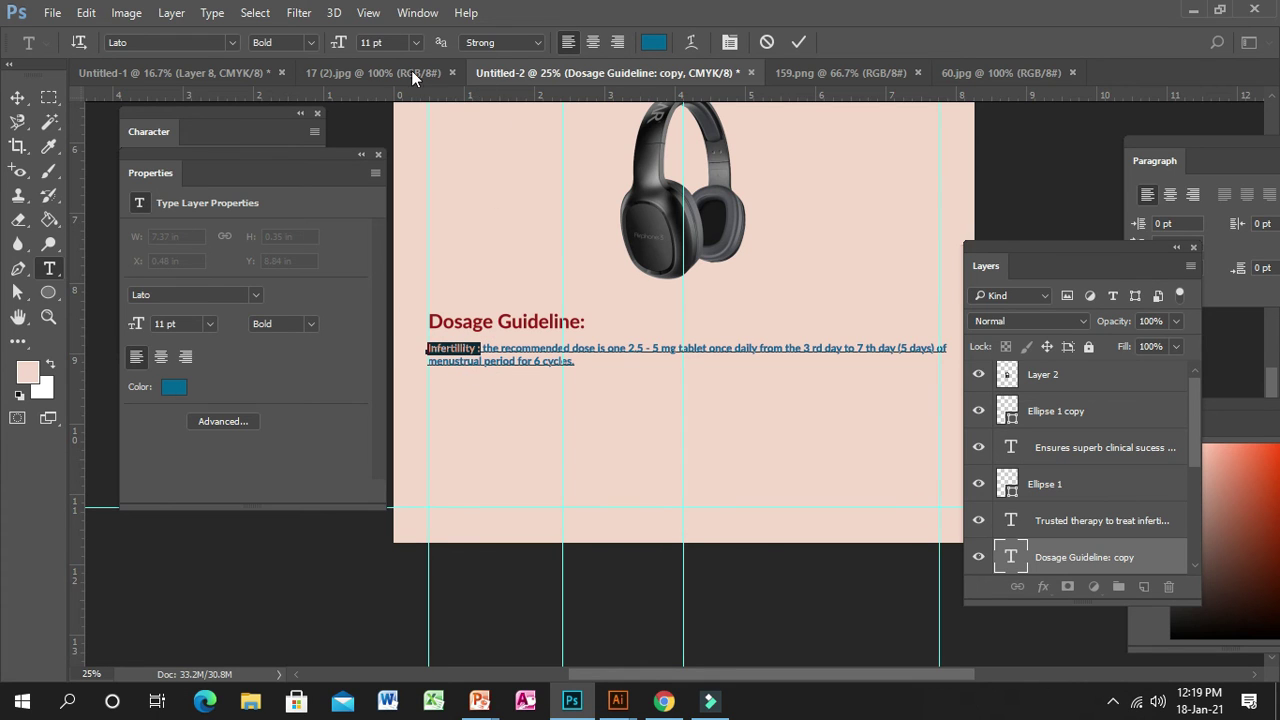
drag(489, 349, 608, 372)
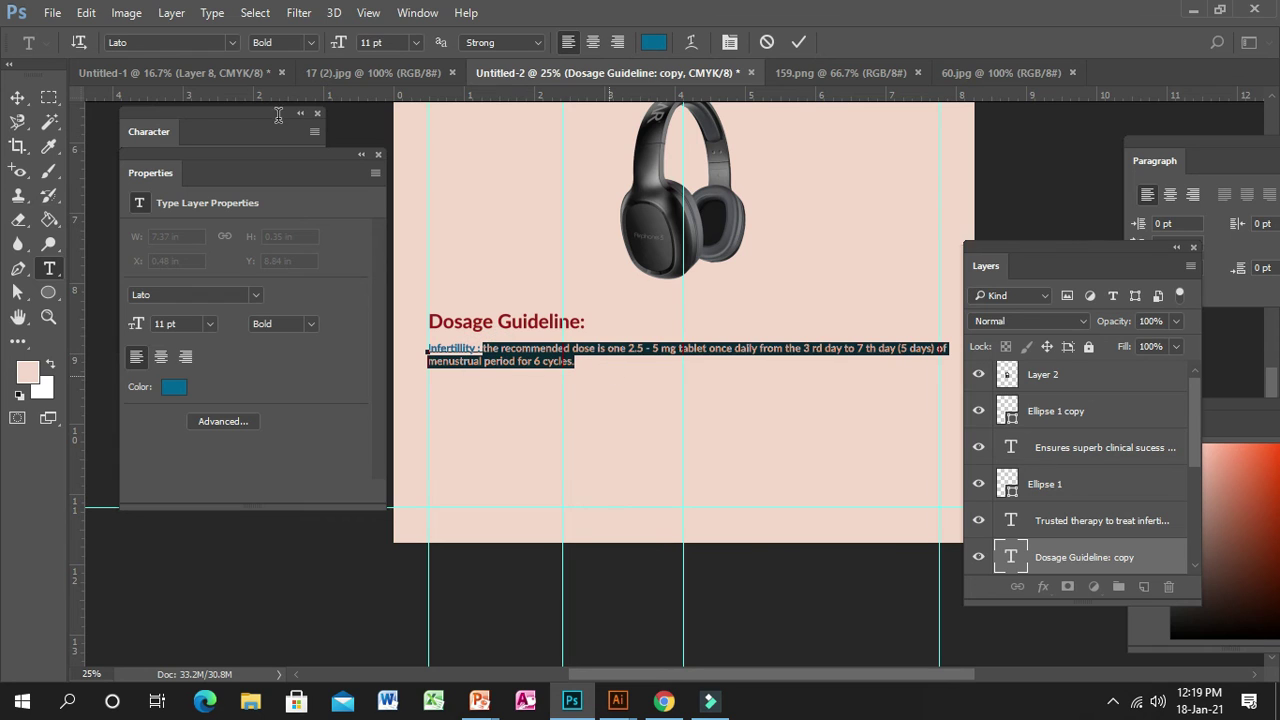
click(312, 43)
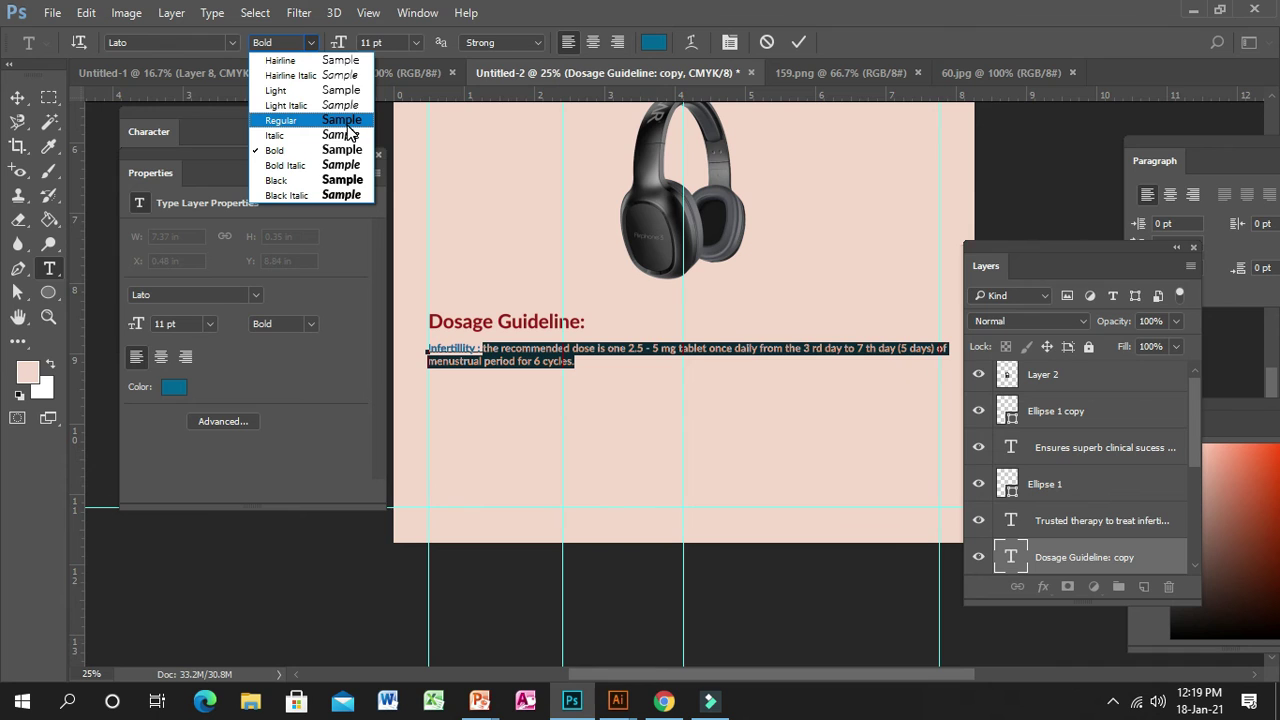
click(346, 121)
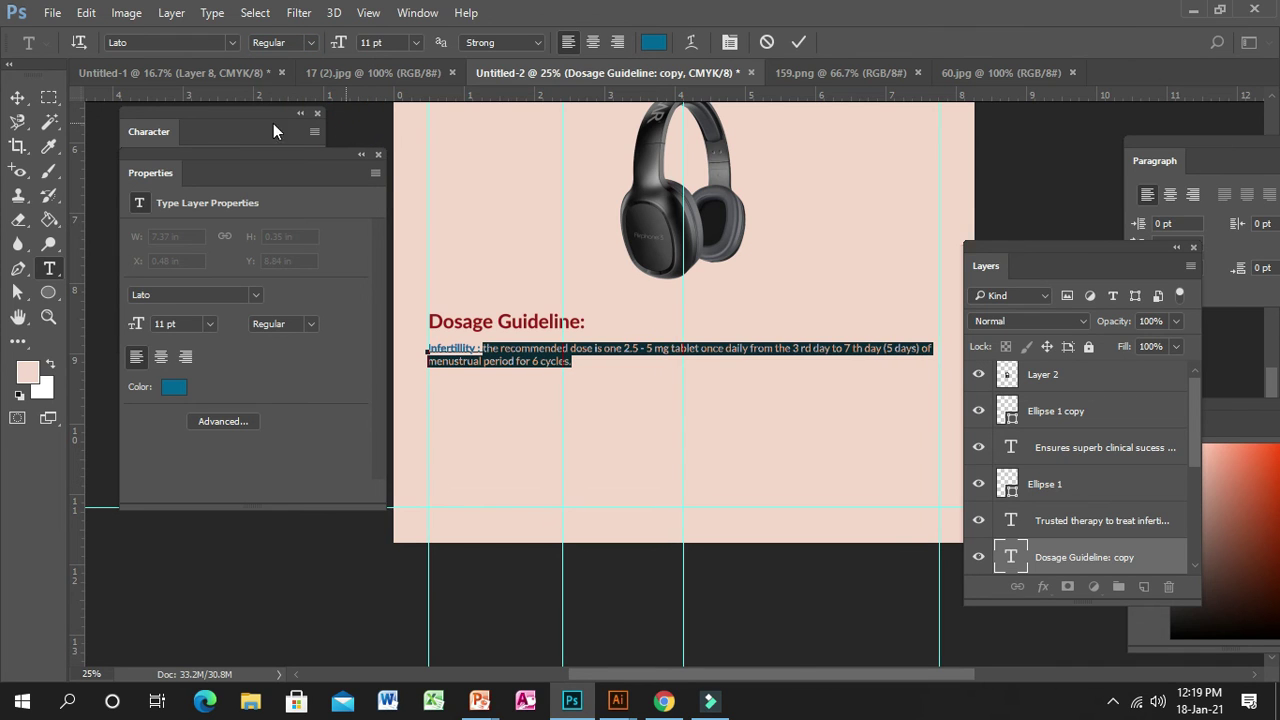
click(18, 97)
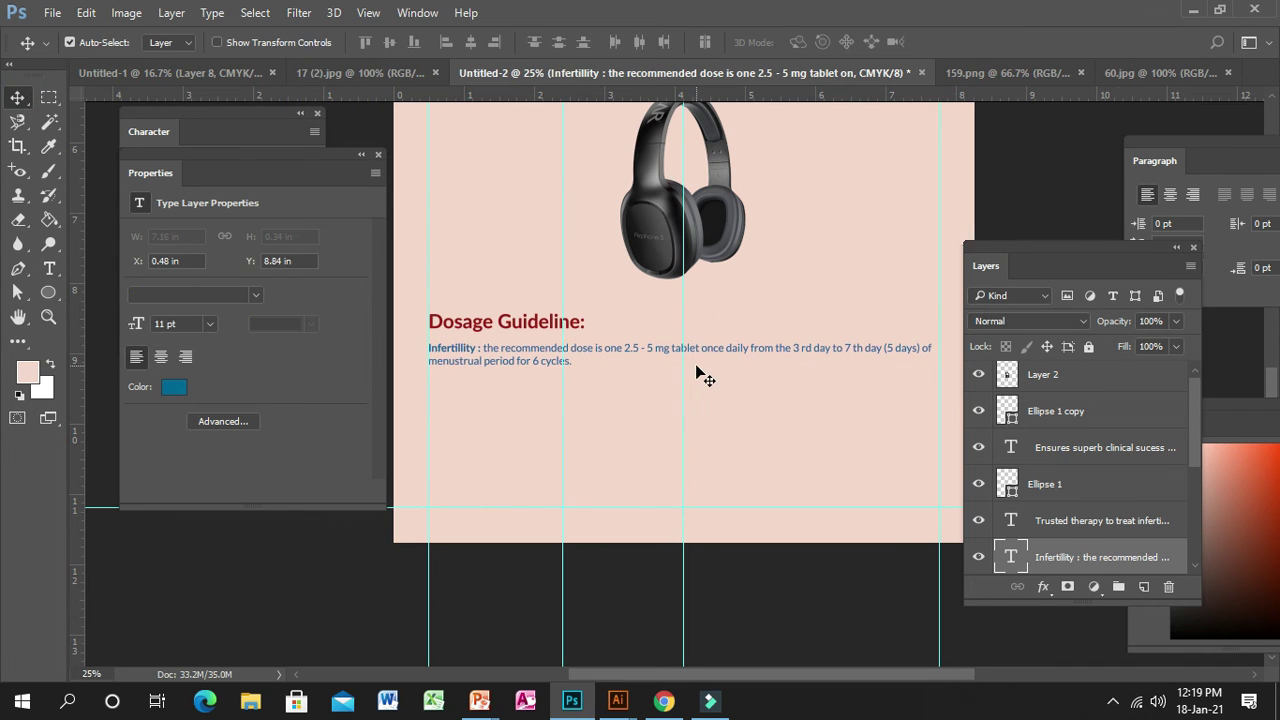
- Duplicate the dosage paragraph straight down by about 0.50 in, placing the copy at about Y 9.34 in
scroll(713, 369, up, 1)
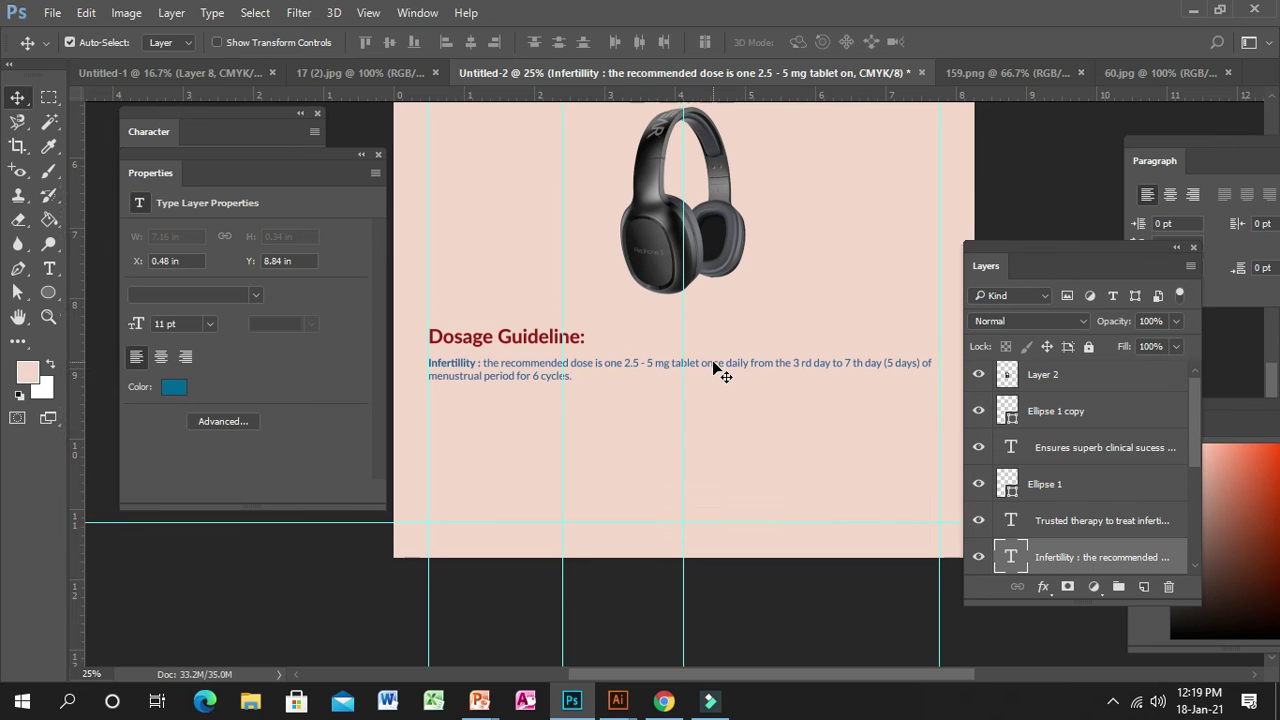
scroll(715, 369, up, 5)
scroll(757, 372, up, 3)
scroll(758, 374, down, 6)
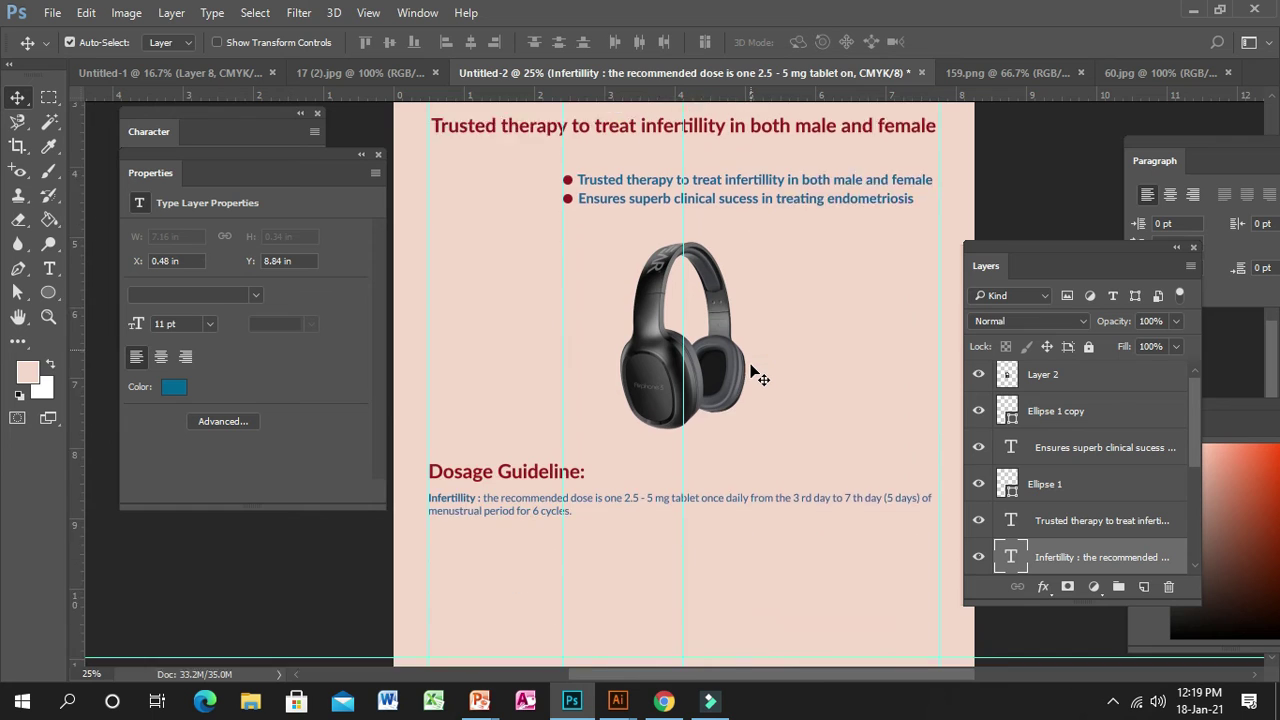
scroll(758, 375, down, 5)
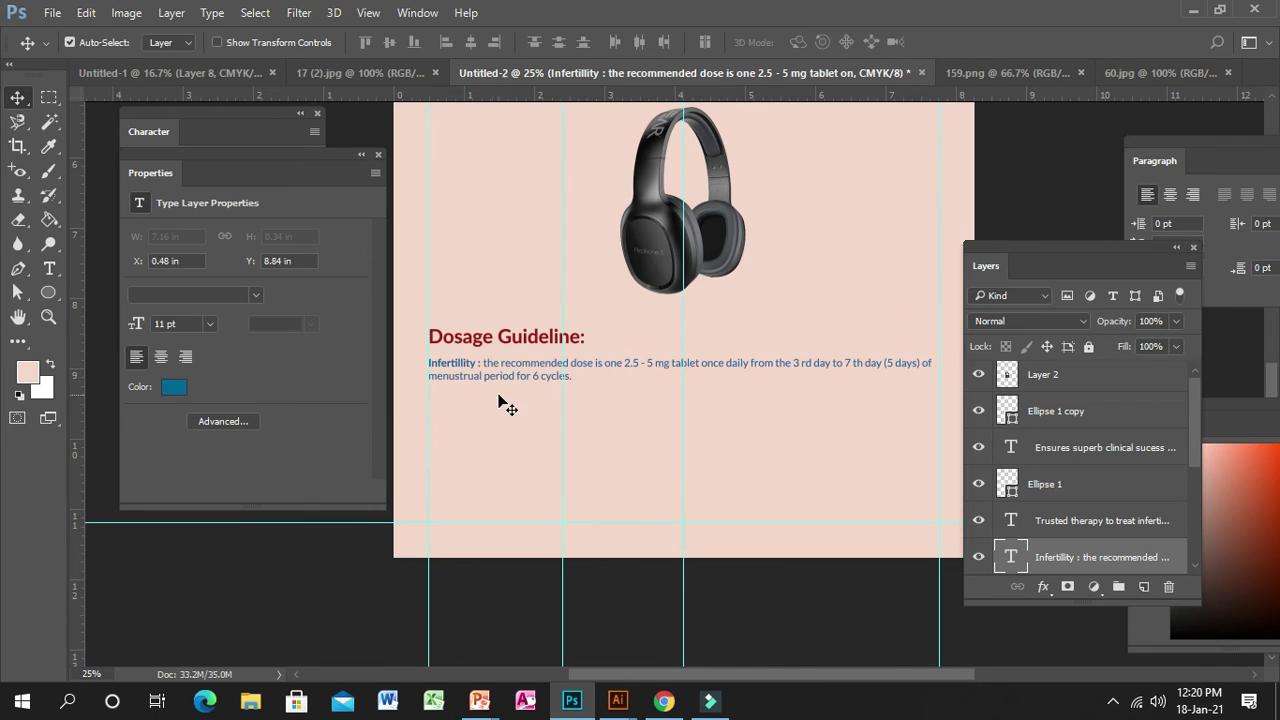
drag(500, 400, 473, 408)
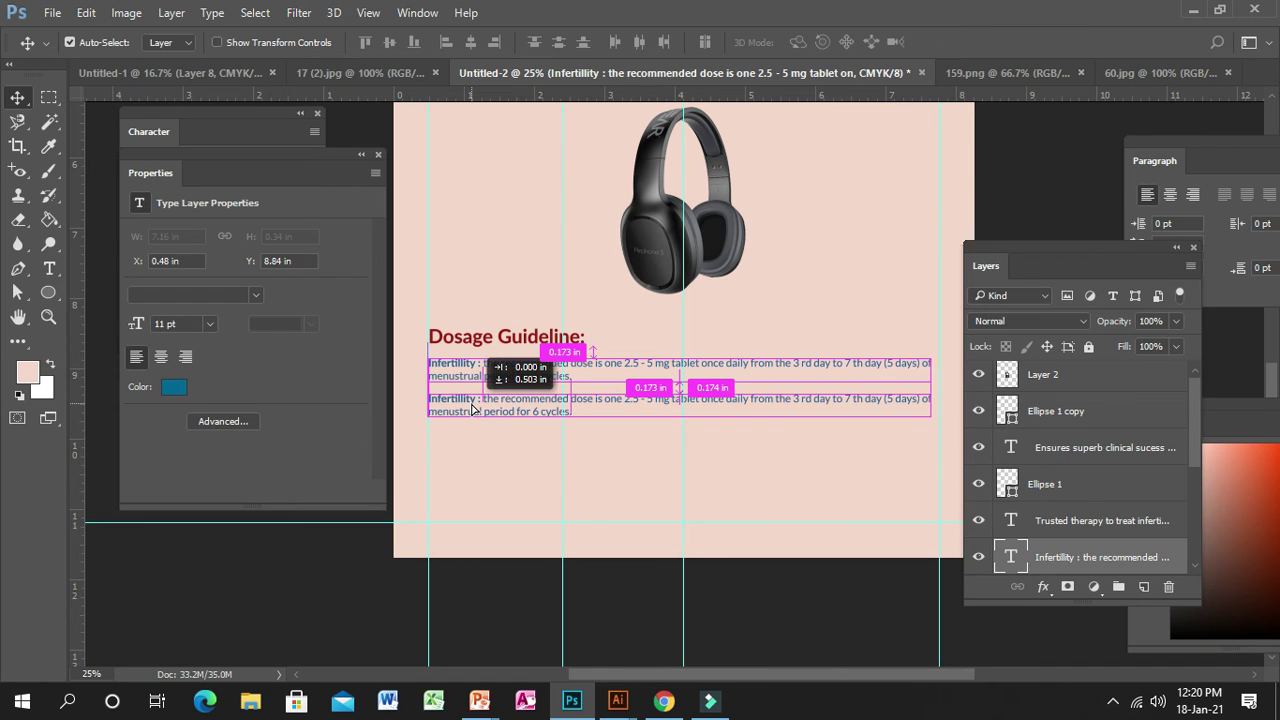
drag(473, 408, 473, 409)
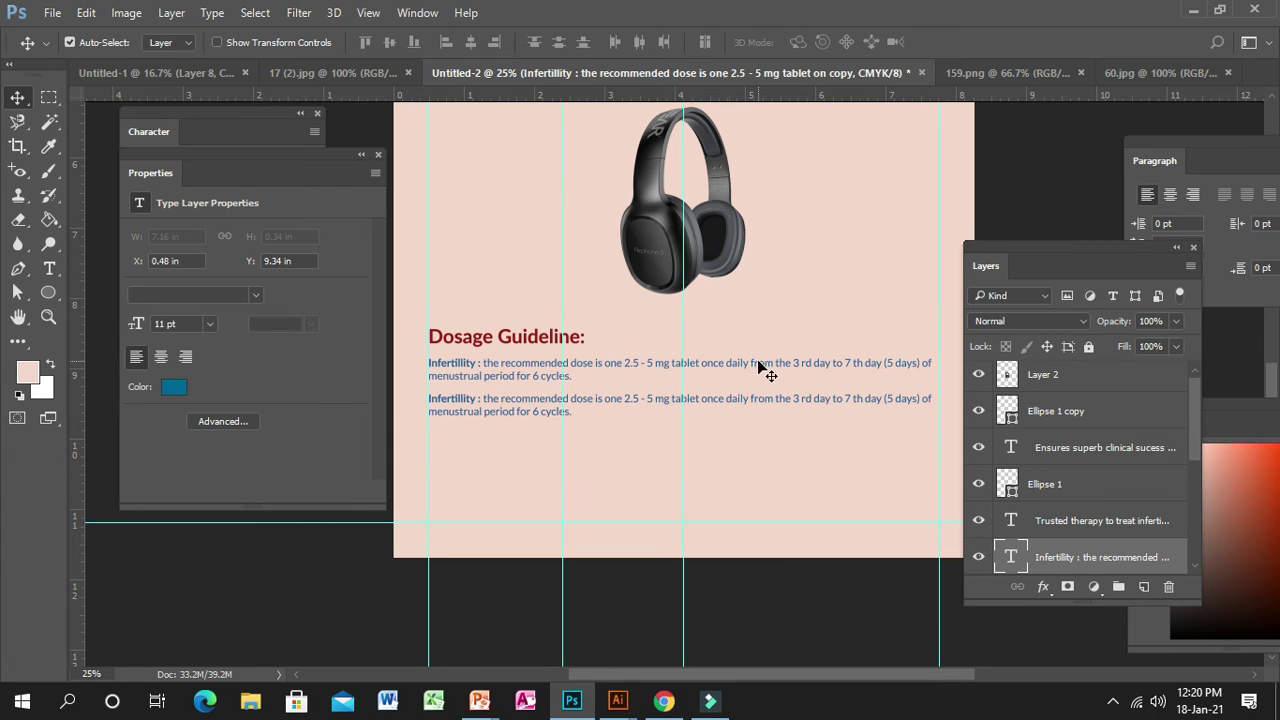
- In the upper dosage paragraph, make the "rd" after 3 superscript and remove the space before it
click(50, 269)
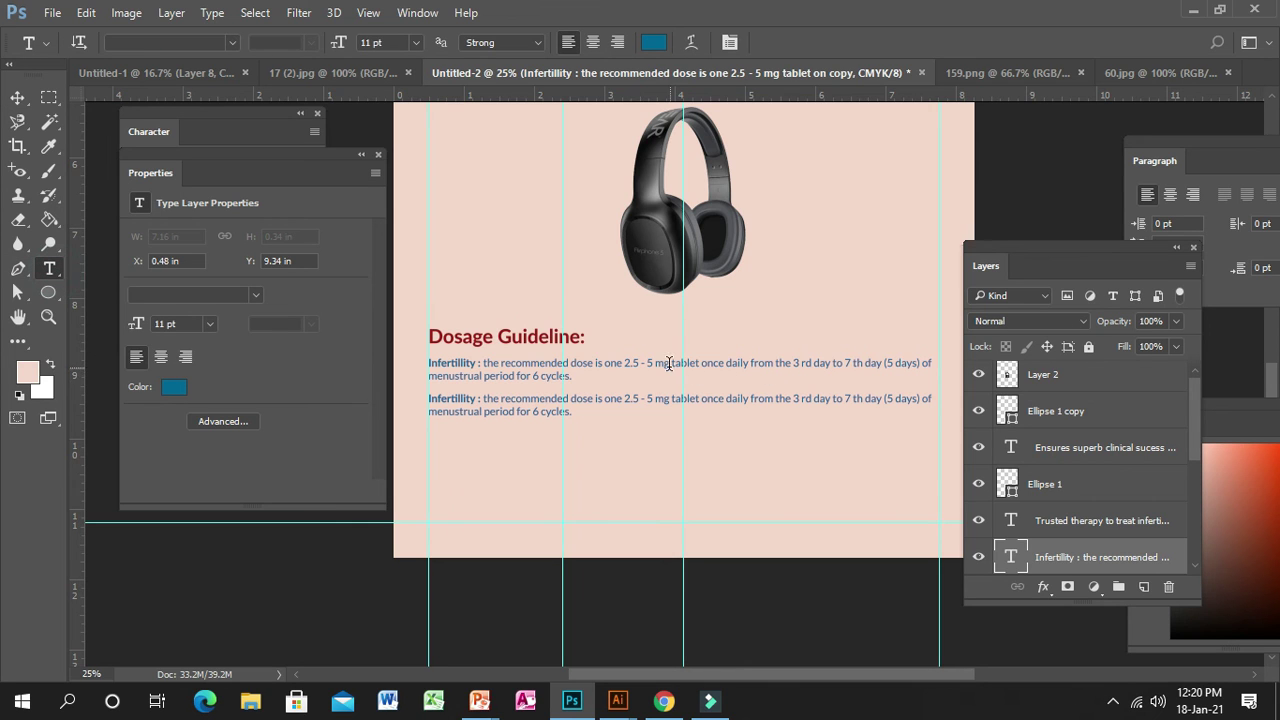
click(806, 362)
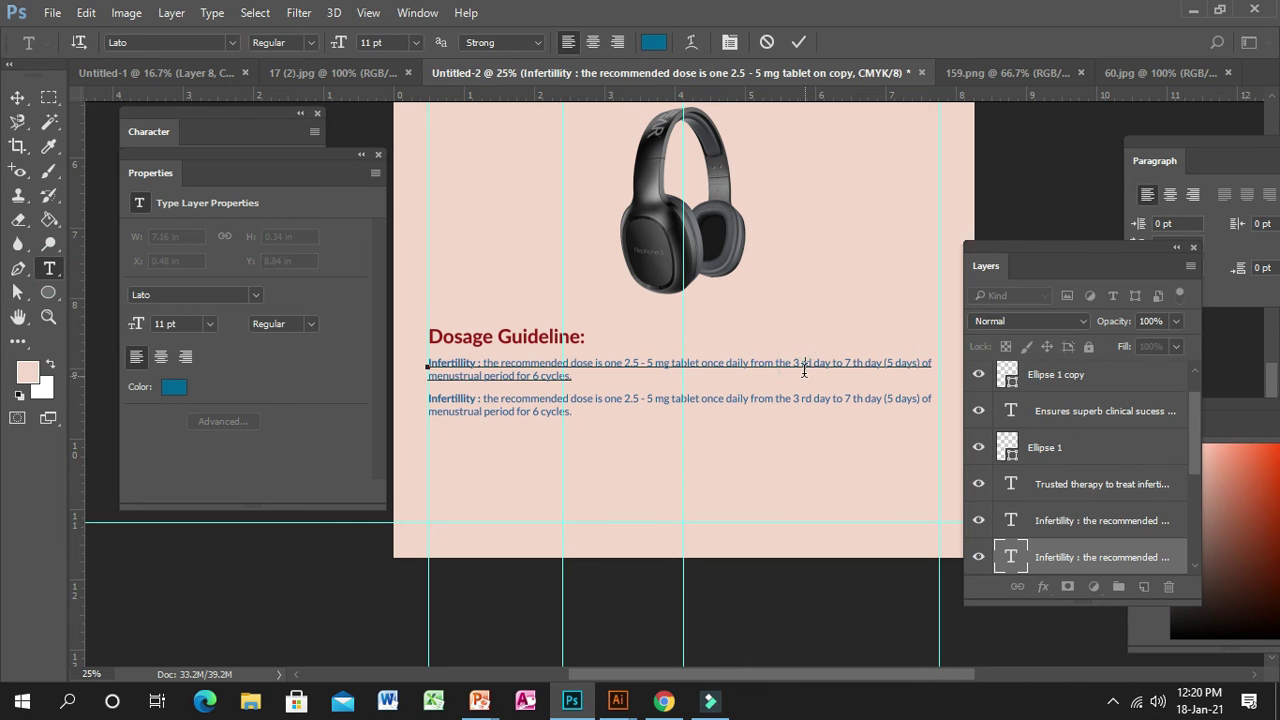
click(806, 364)
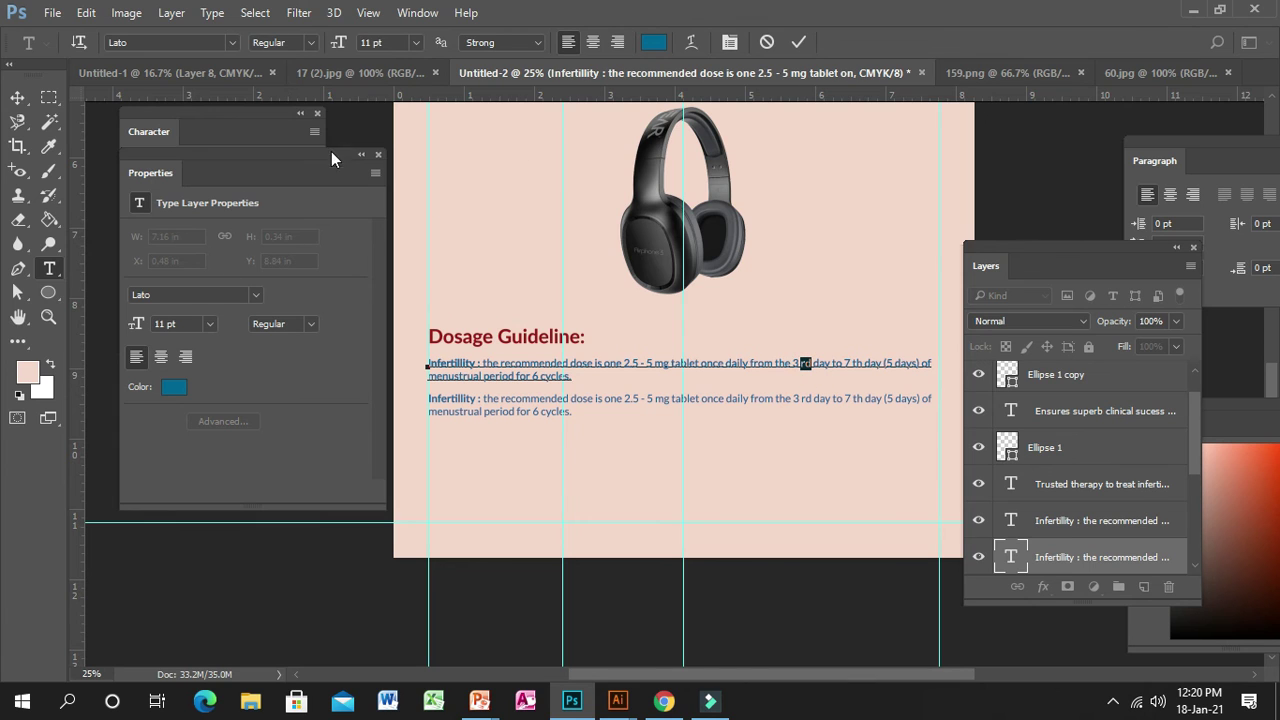
click(730, 42)
click(730, 42)
click(730, 42)
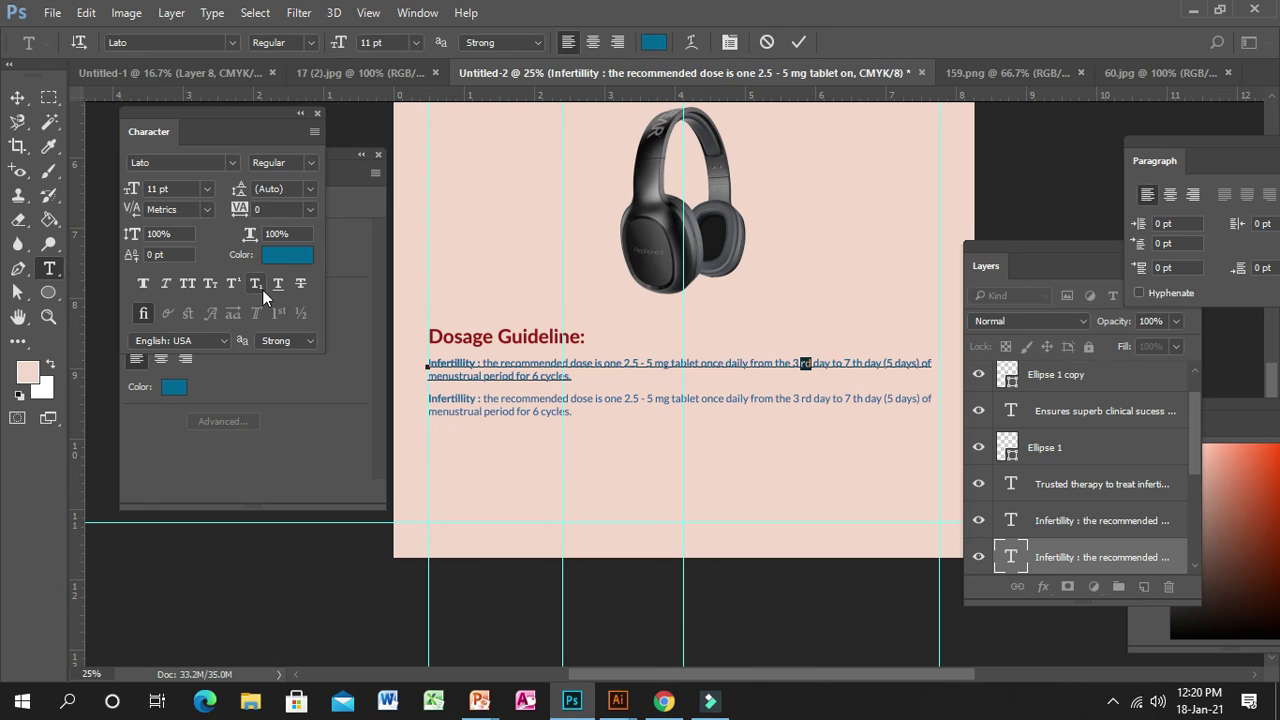
click(233, 283)
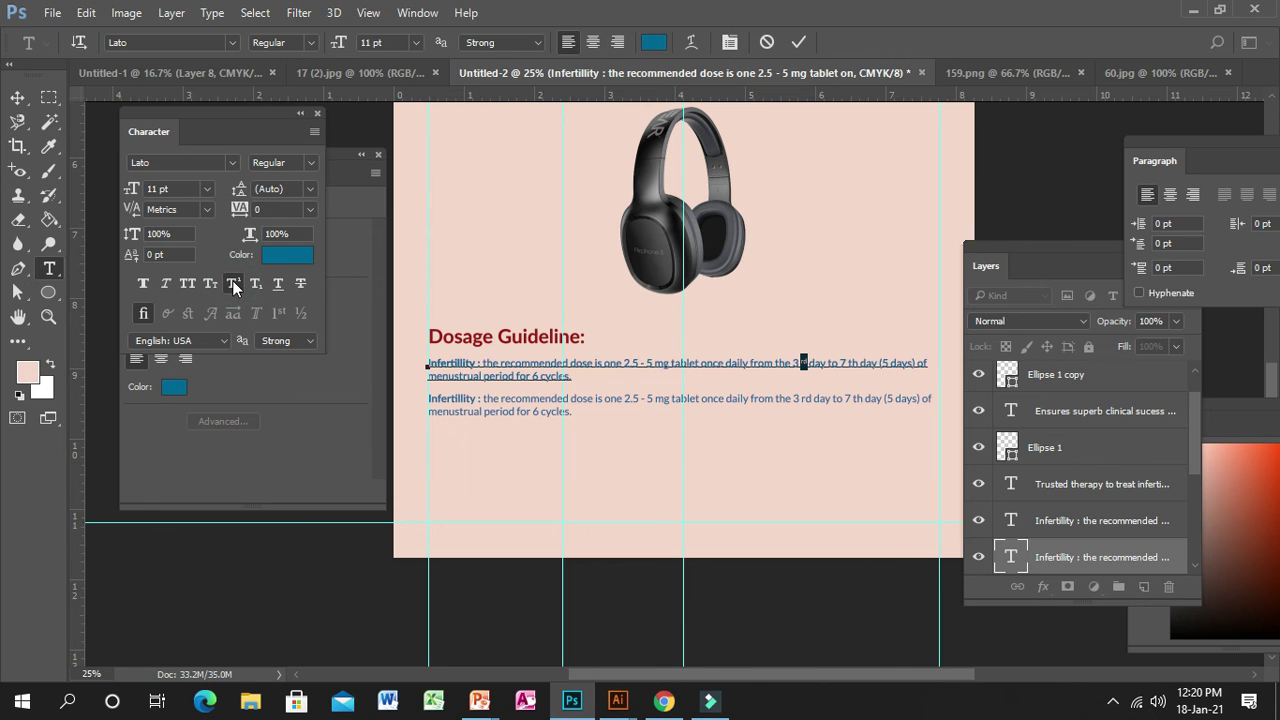
click(802, 363)
click(803, 367)
key(BackSpace)
- Make the "th" after 7 superscript in the same paragraph, remove the space before it and finish the text edit
click(848, 363)
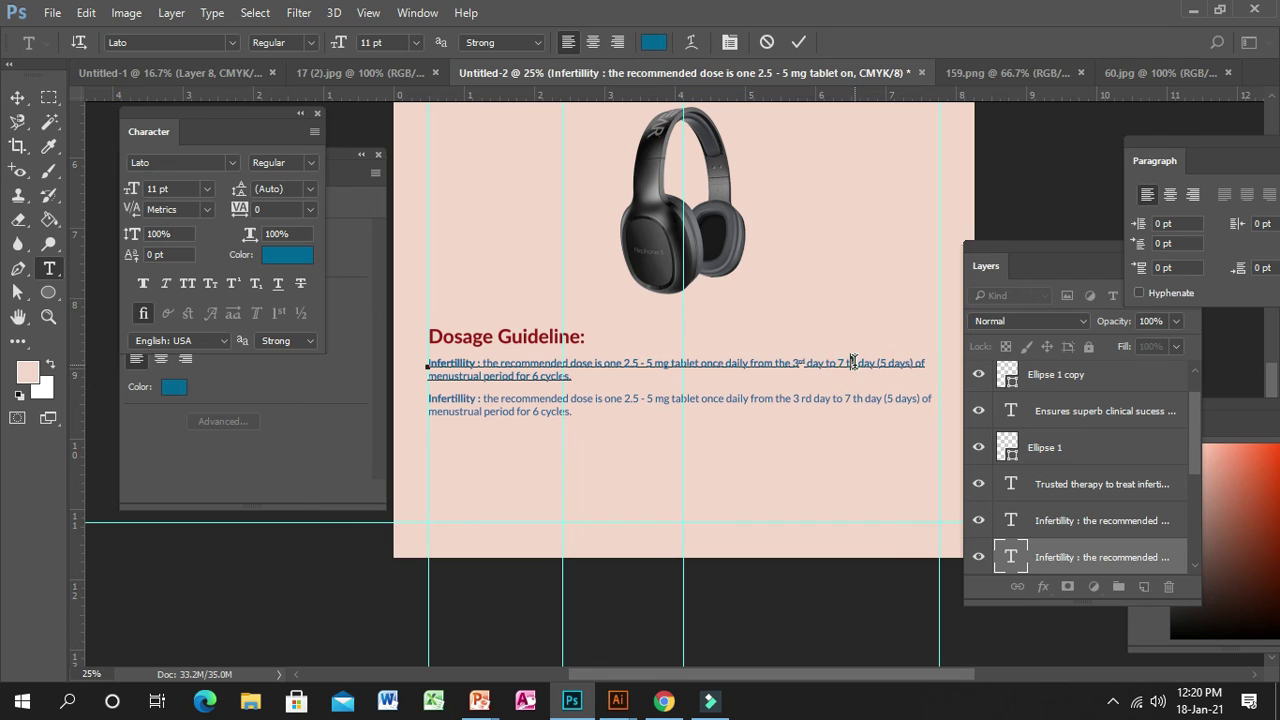
double_click(848, 363)
click(232, 284)
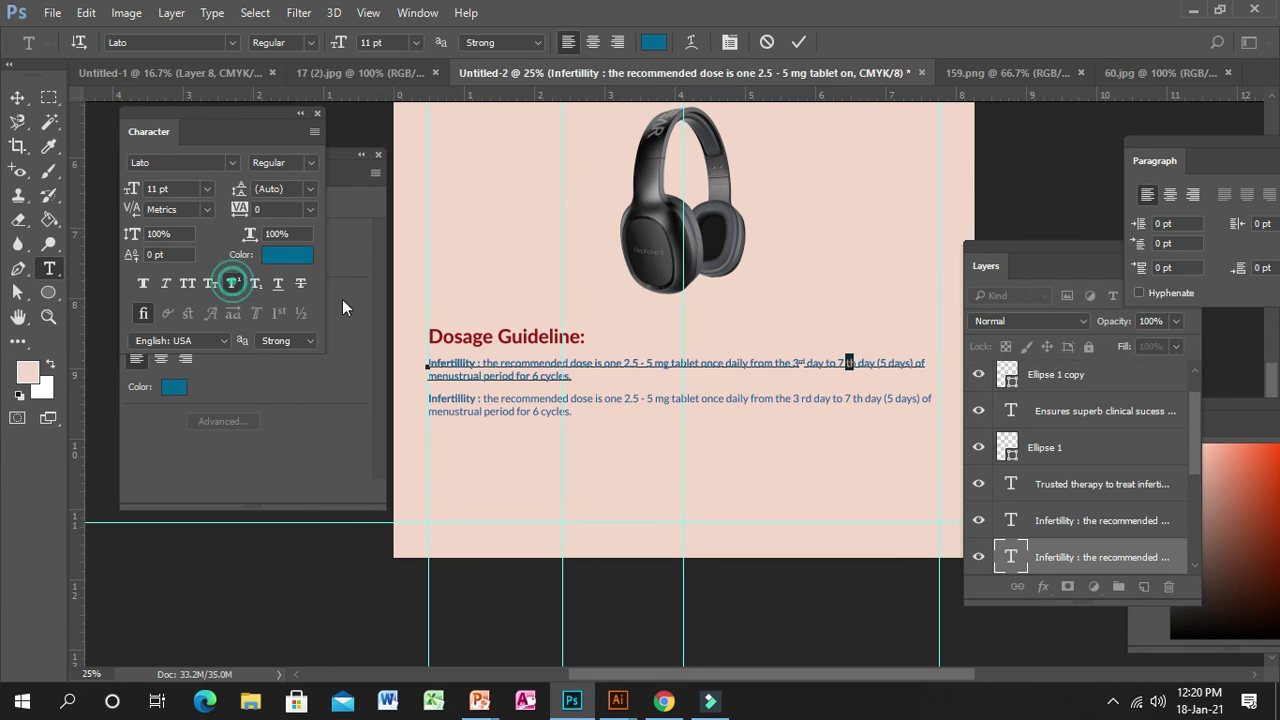
click(848, 366)
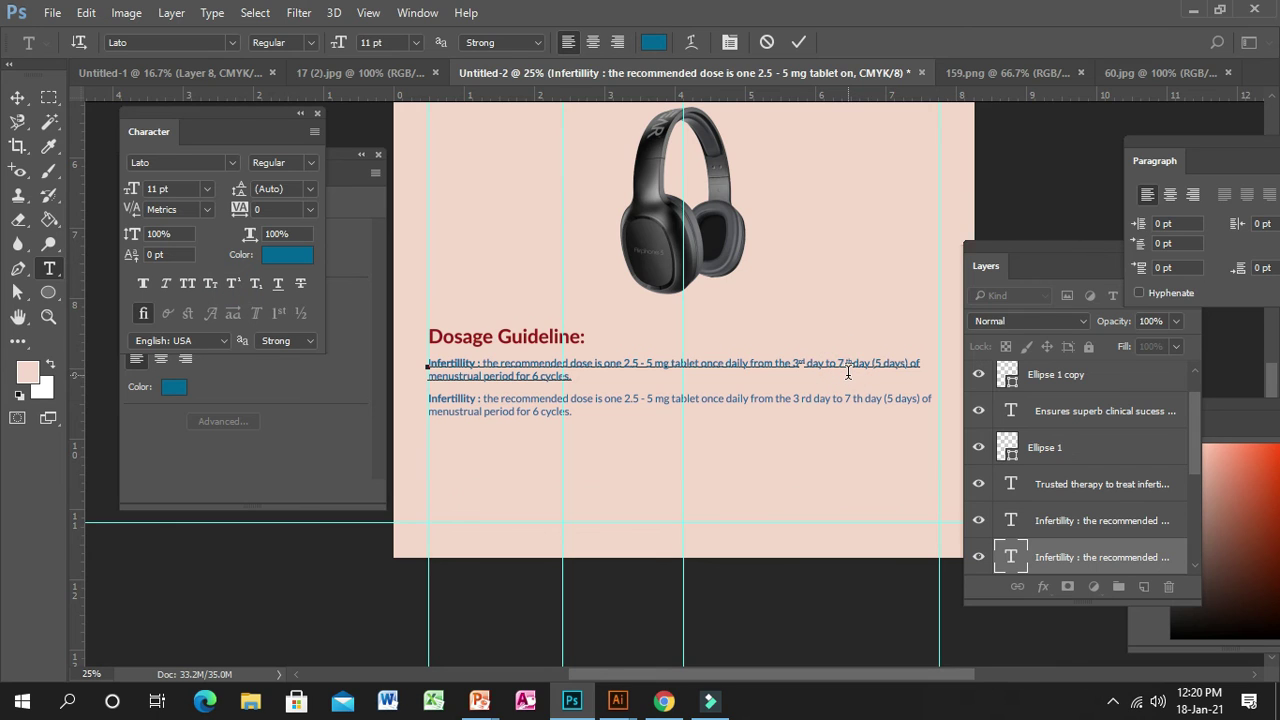
click(847, 365)
key(BackSpace)
click(17, 97)
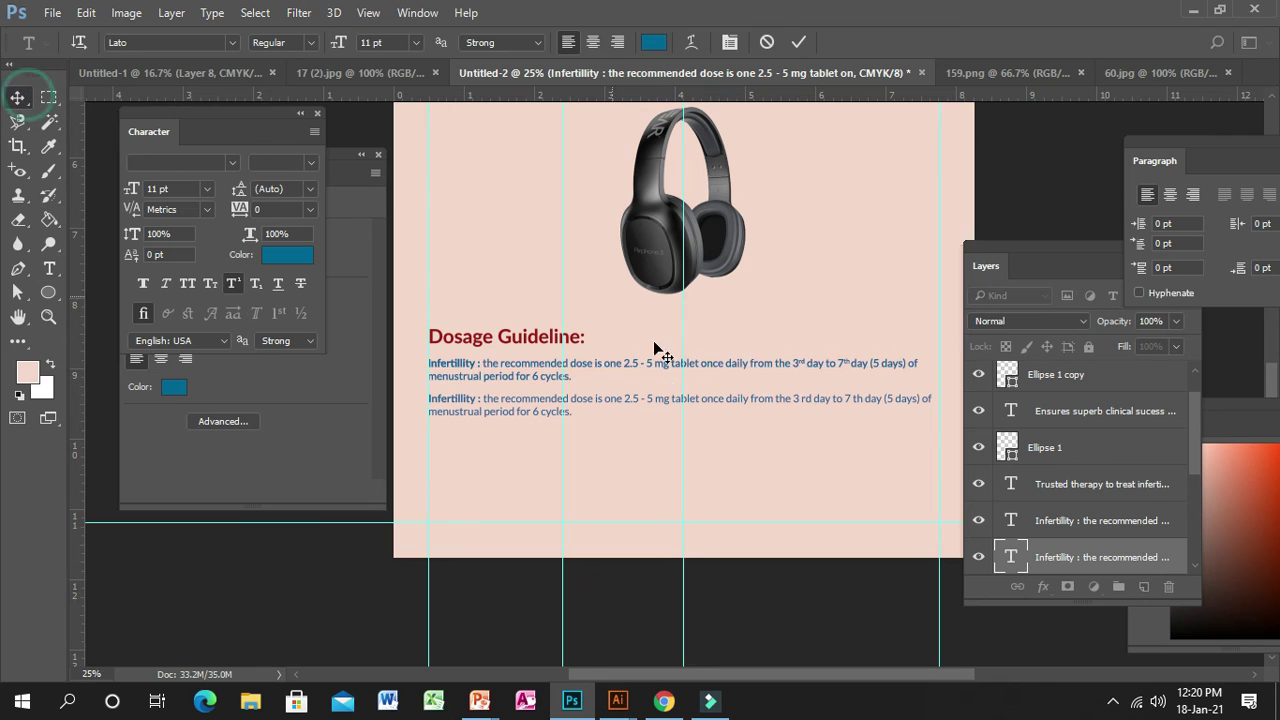
scroll(674, 466, down, 3)
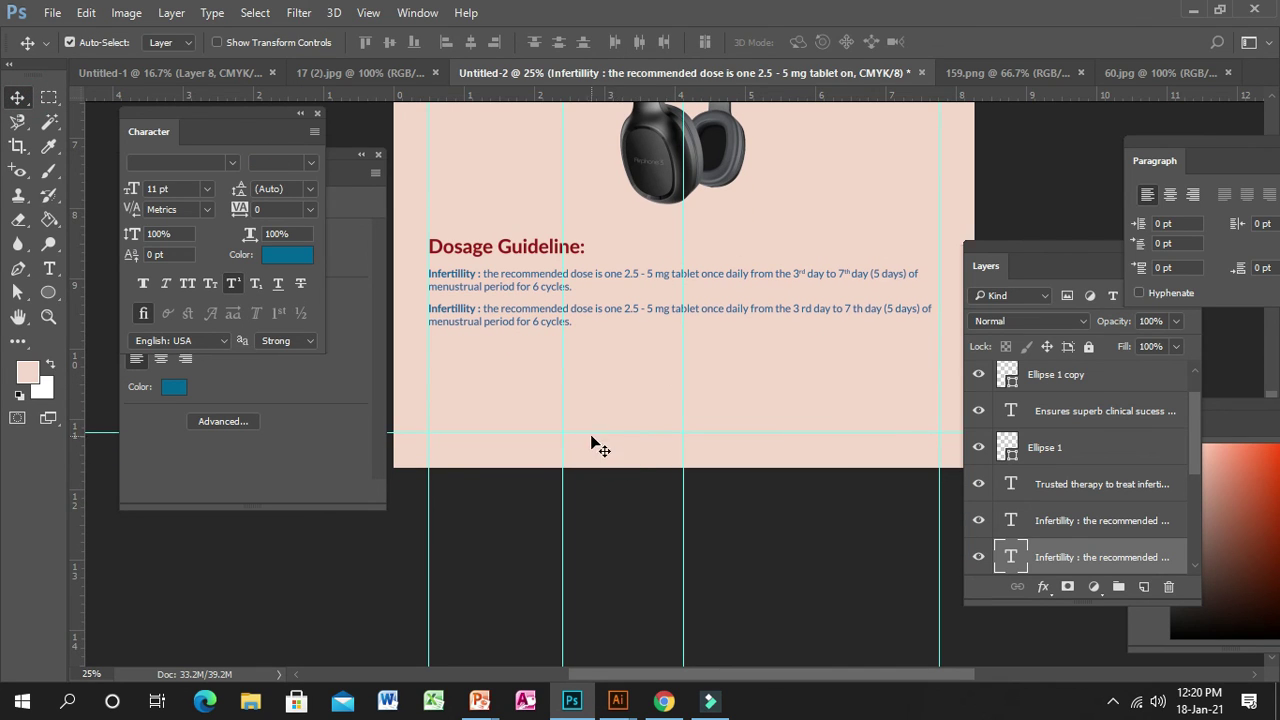
- Select the Dosage Guideline heading with both dosage paragraphs, nudge them up together by about 0.25 in and clear the selection
scroll(551, 417, down, 2)
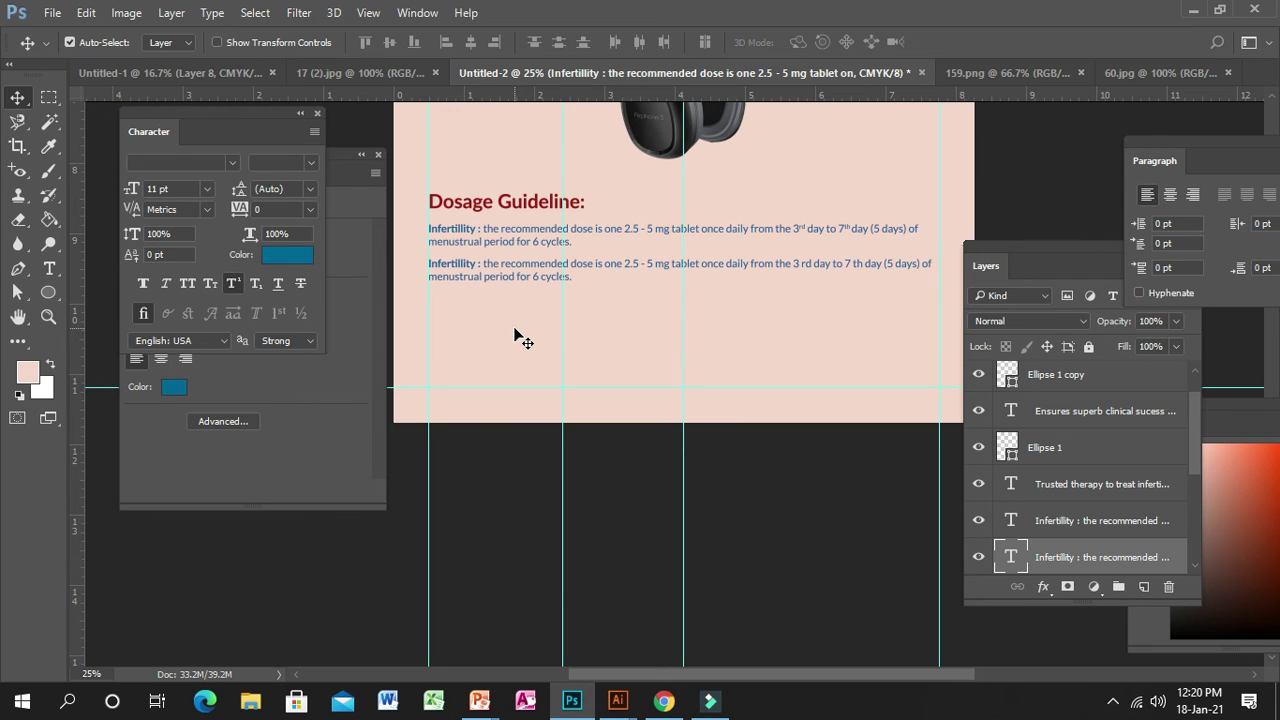
scroll(526, 337, down, 1)
scroll(530, 335, up, 2)
scroll(521, 330, up, 1)
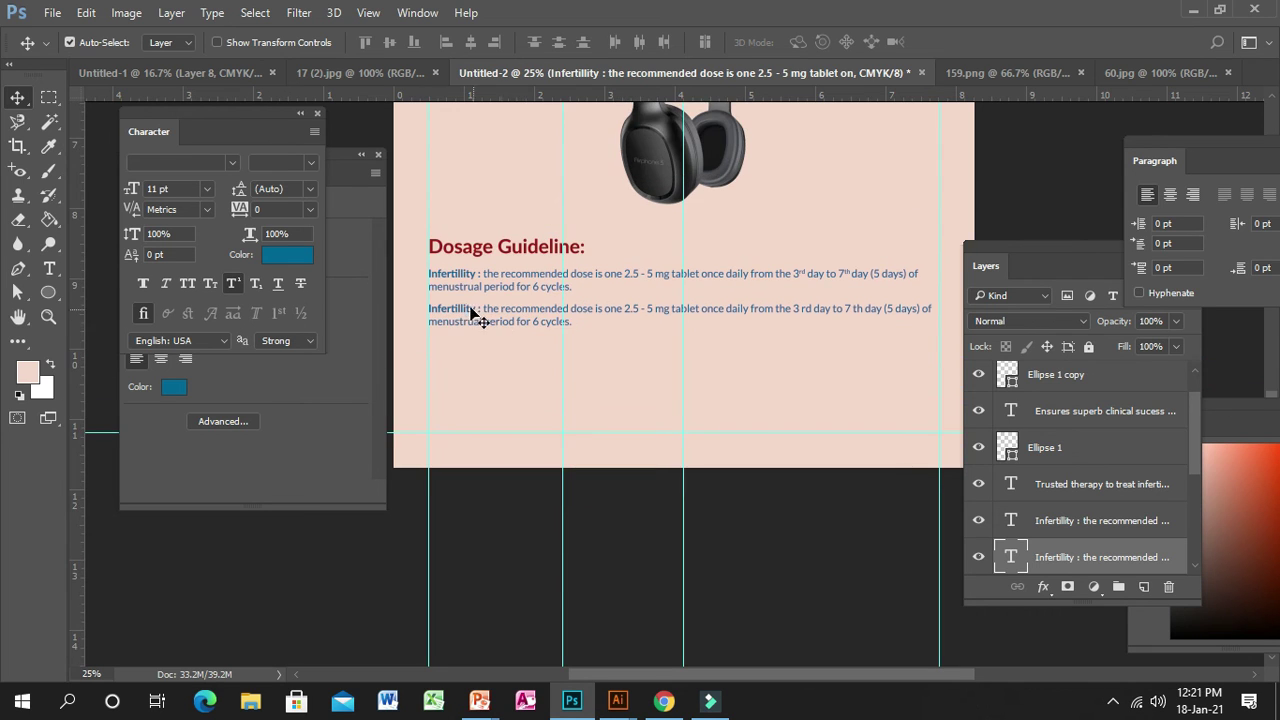
drag(414, 236, 517, 354)
key(shift+Up)
key(shift+Up)
key(shift+Up)
key(shift+Up)
key(shift+Up)
key(shift+Up)
key(shift+Up)
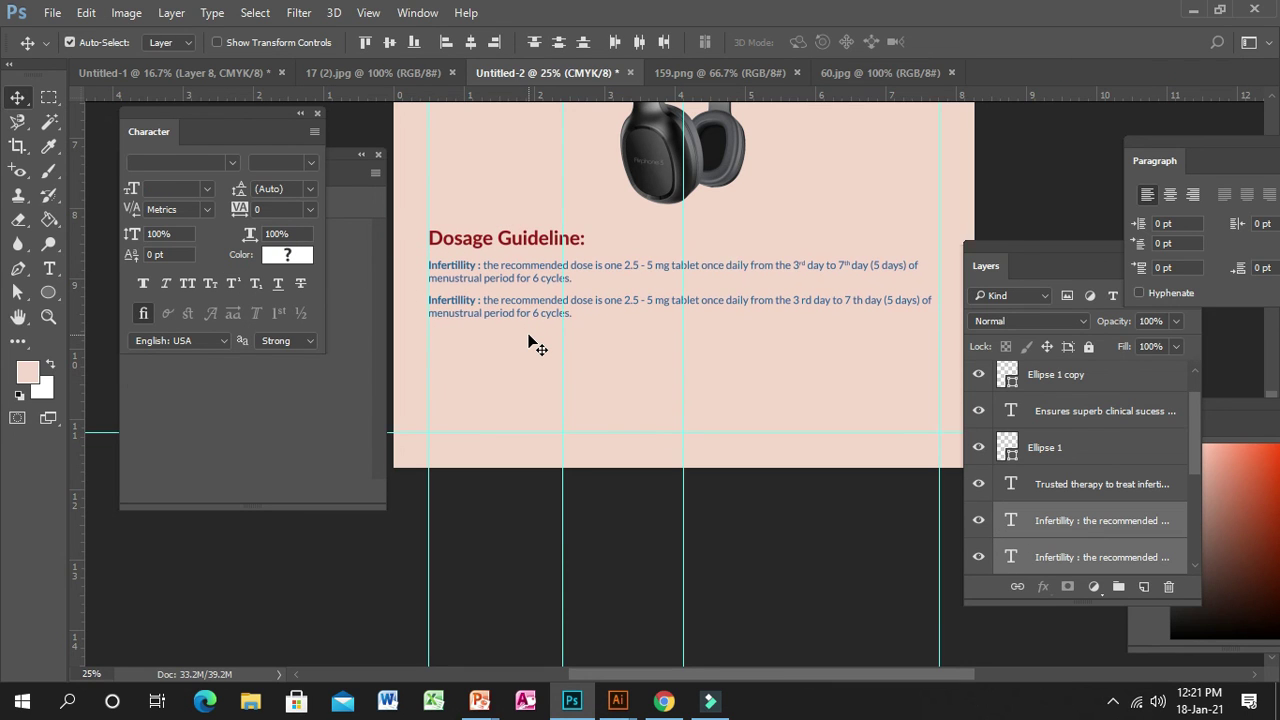
click(509, 355)
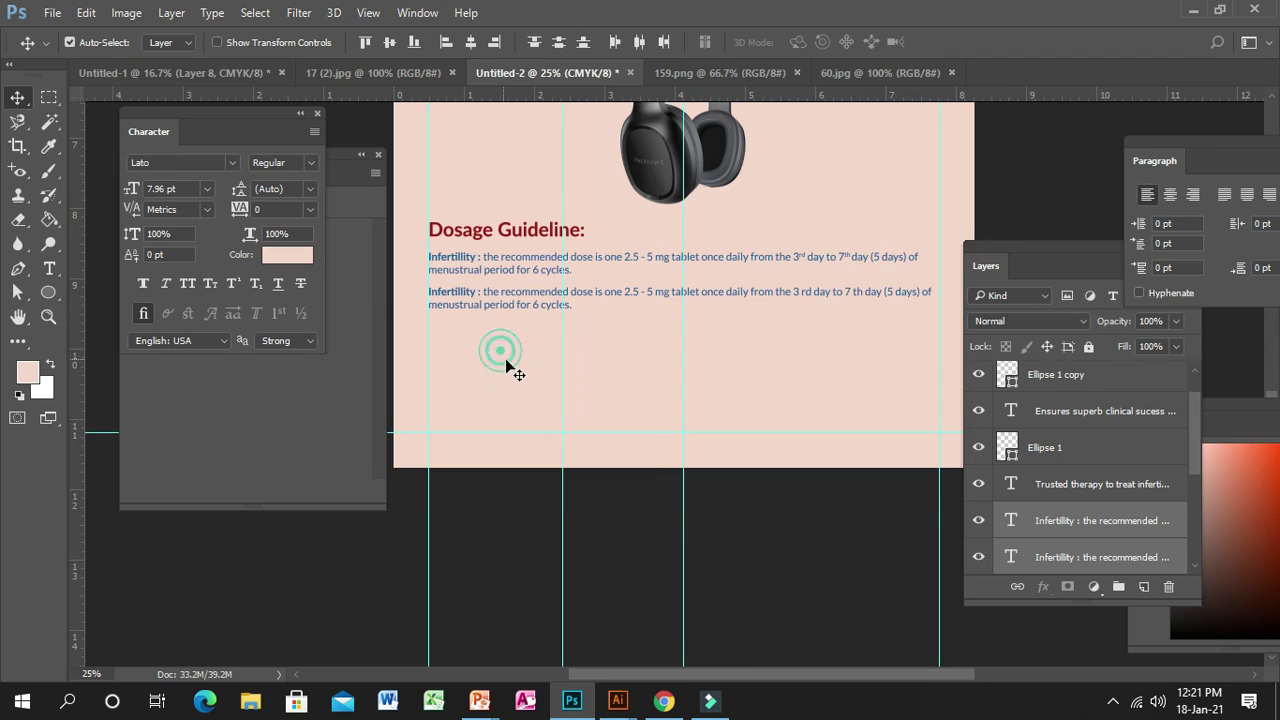
- Add the text line "Incepta Pharmaceuticals Ltd" in Lato Regular 7.96 pt below the second dosage paragraph
scroll(521, 368, up, 1)
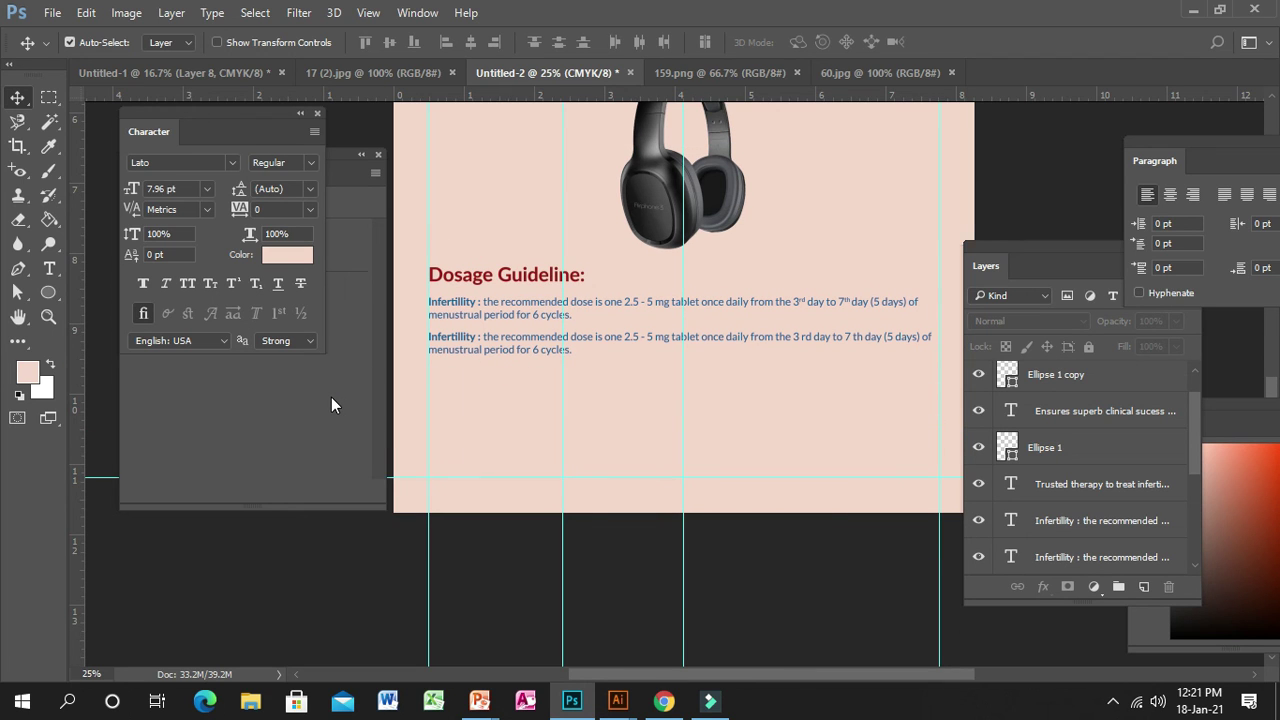
scroll(440, 402, up, 1)
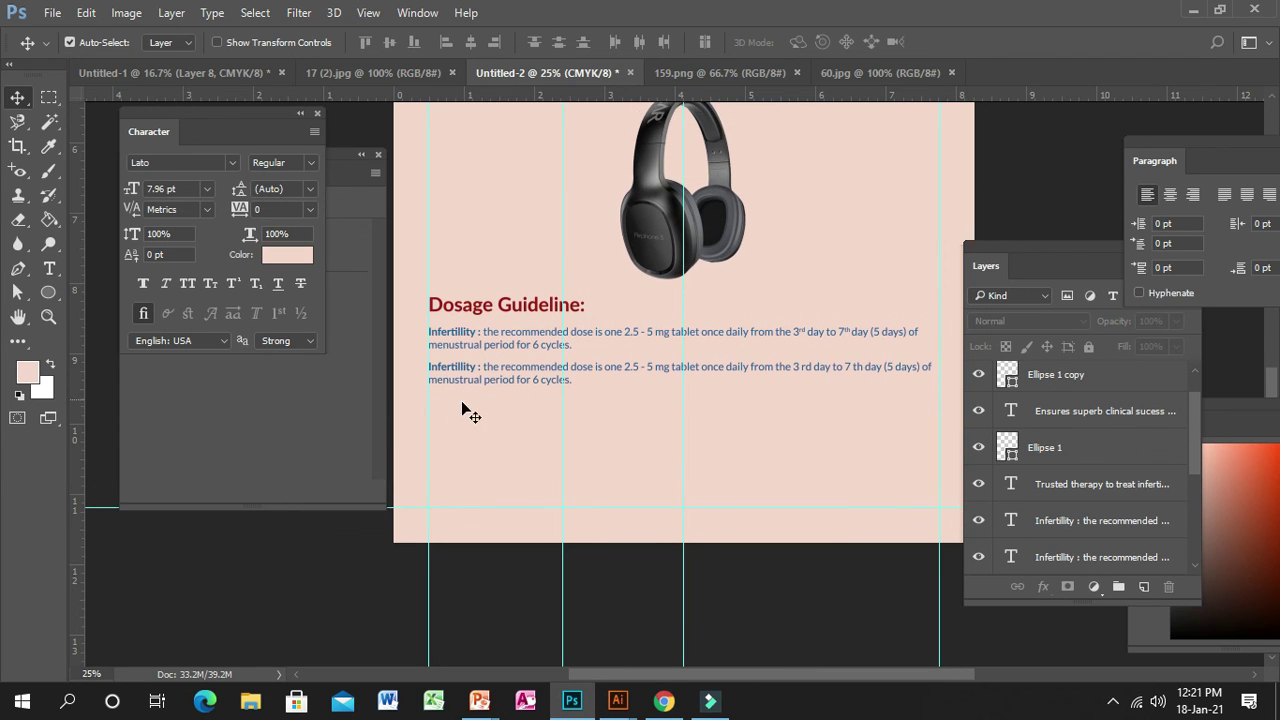
click(49, 269)
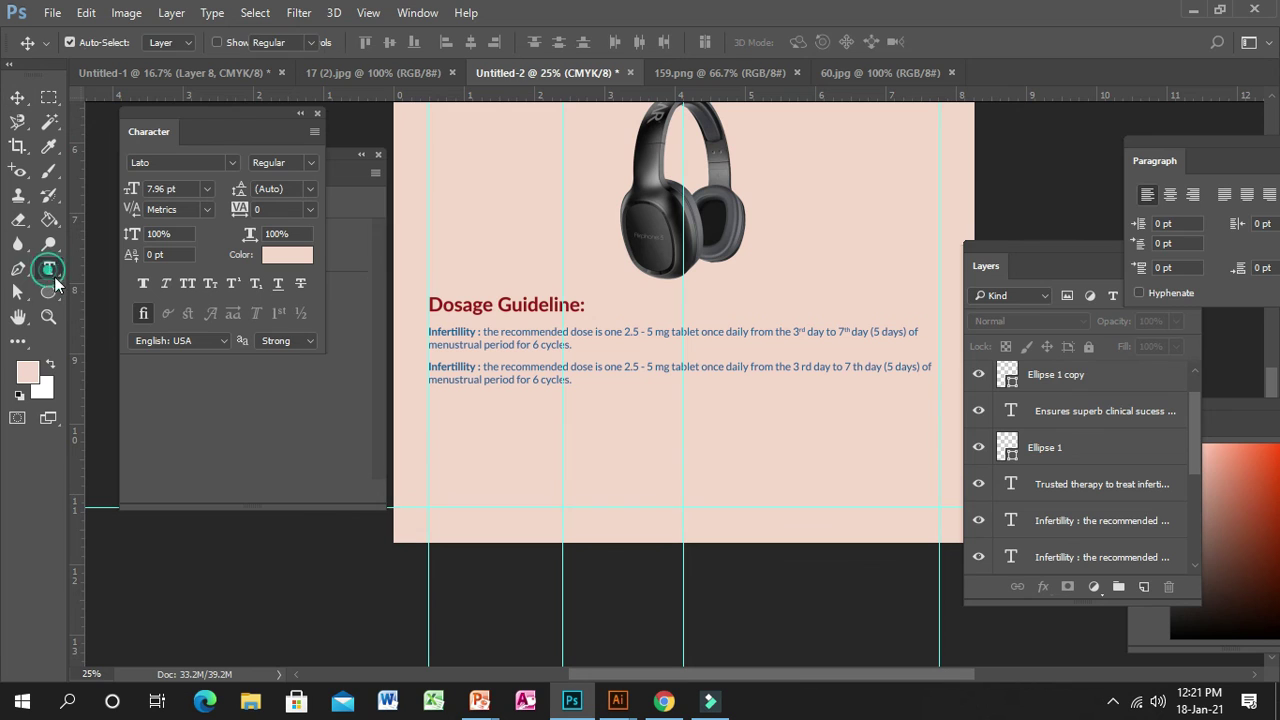
click(440, 416)
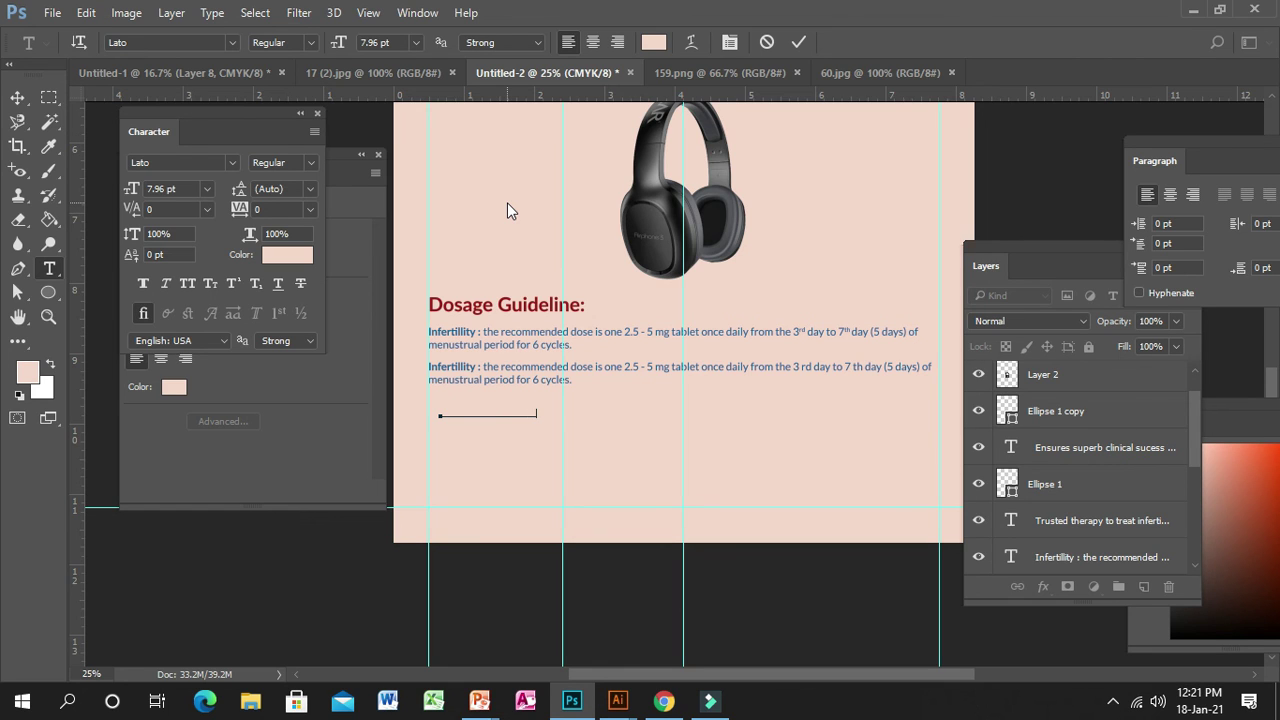
- Set the whole company name's text colour to the dark red #991b1e sampled from the ENDOFREE title and finish the text edit
drag(531, 417, 377, 406)
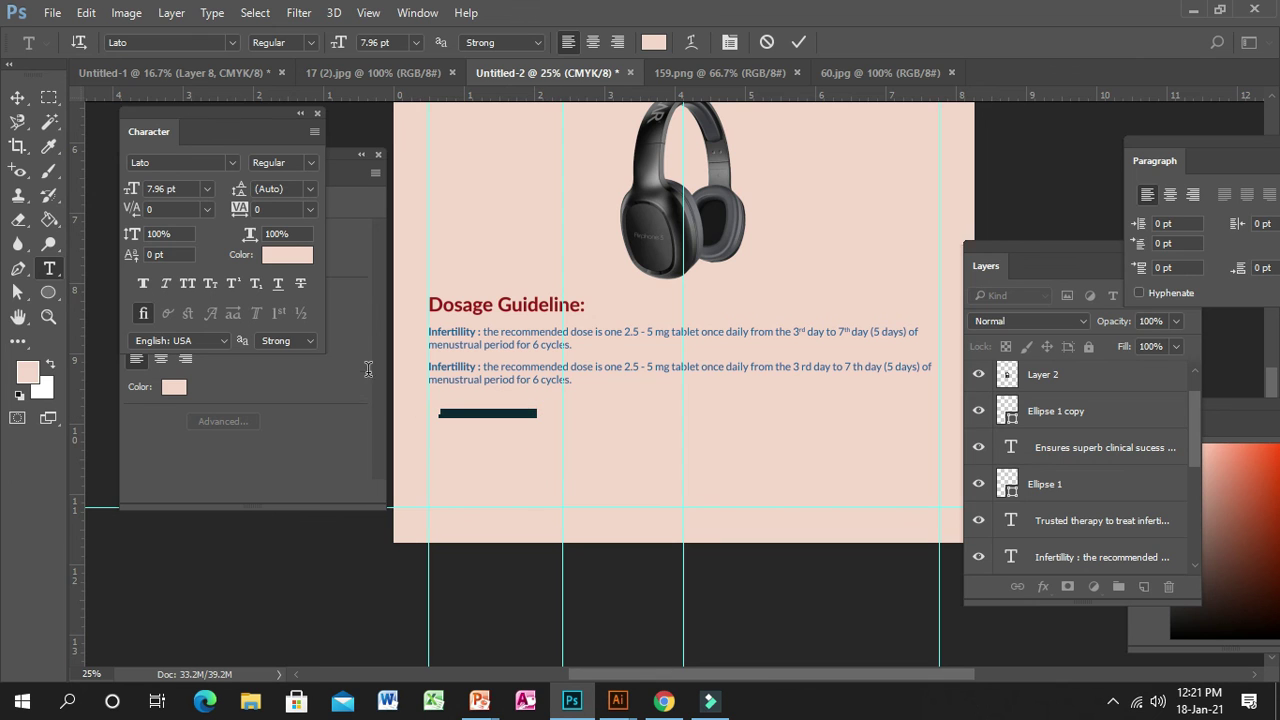
click(298, 258)
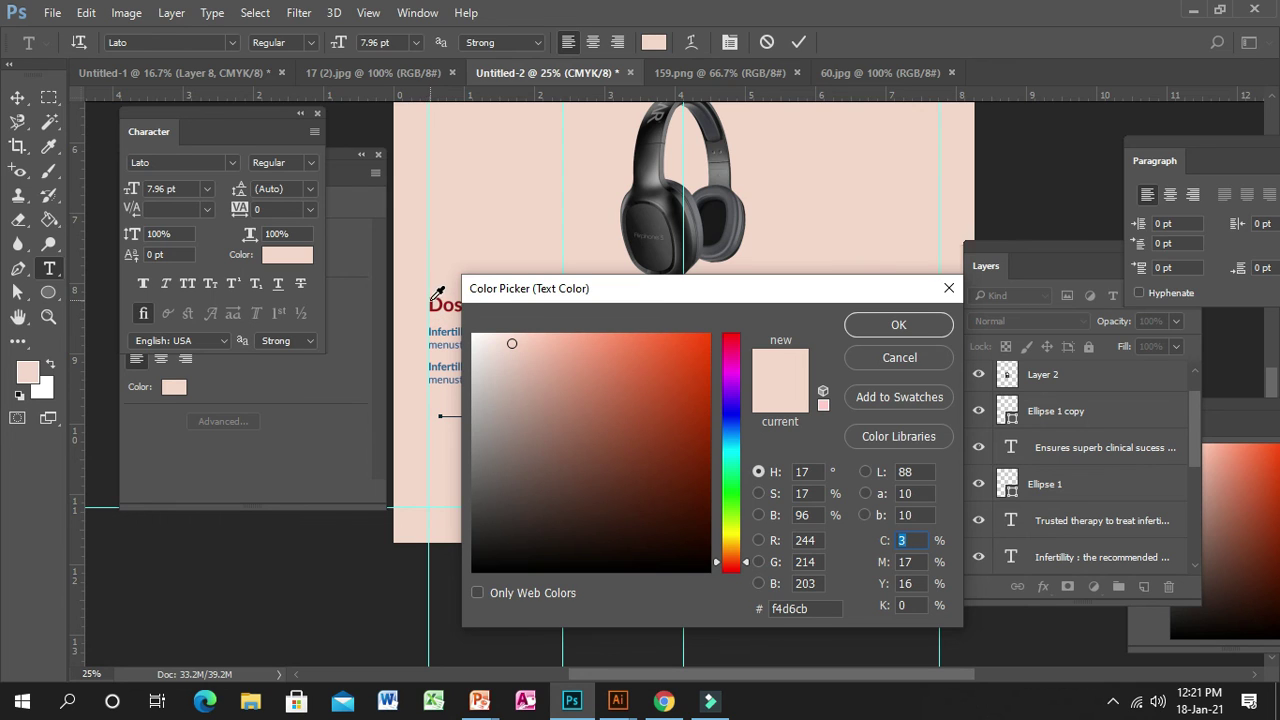
click(438, 301)
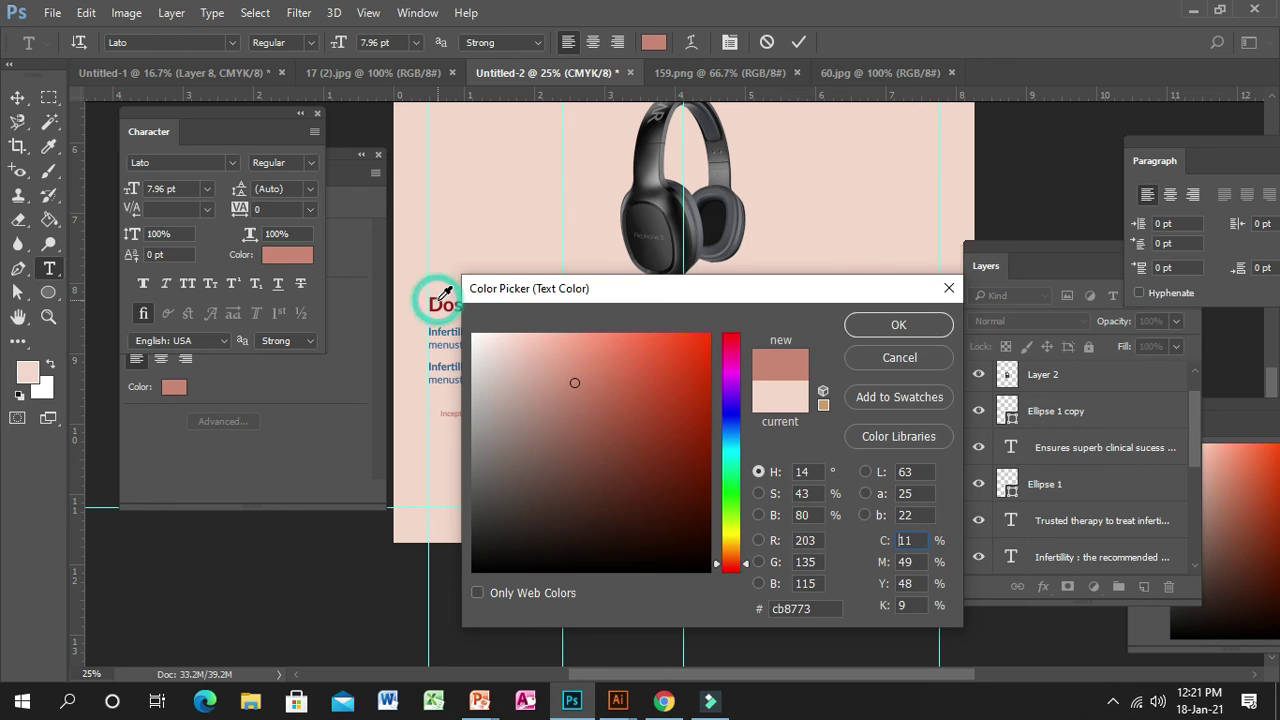
click(861, 330)
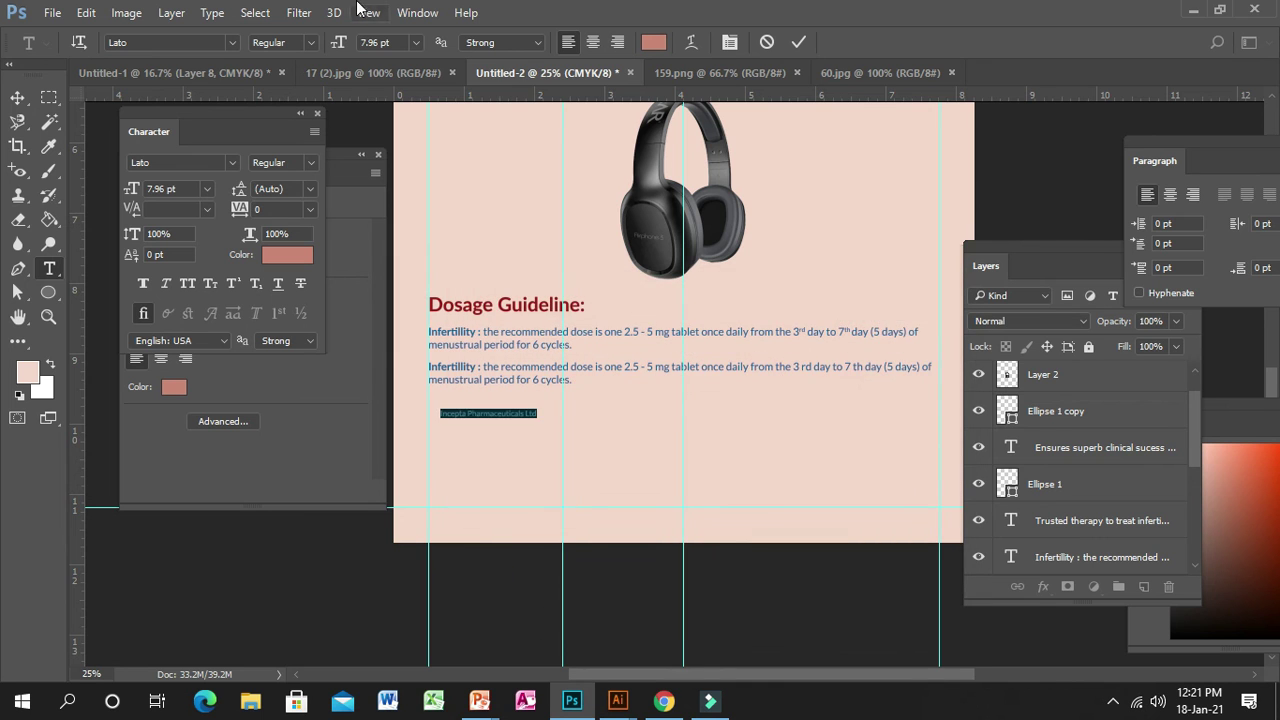
scroll(521, 244, up, 4)
scroll(698, 277, up, 2)
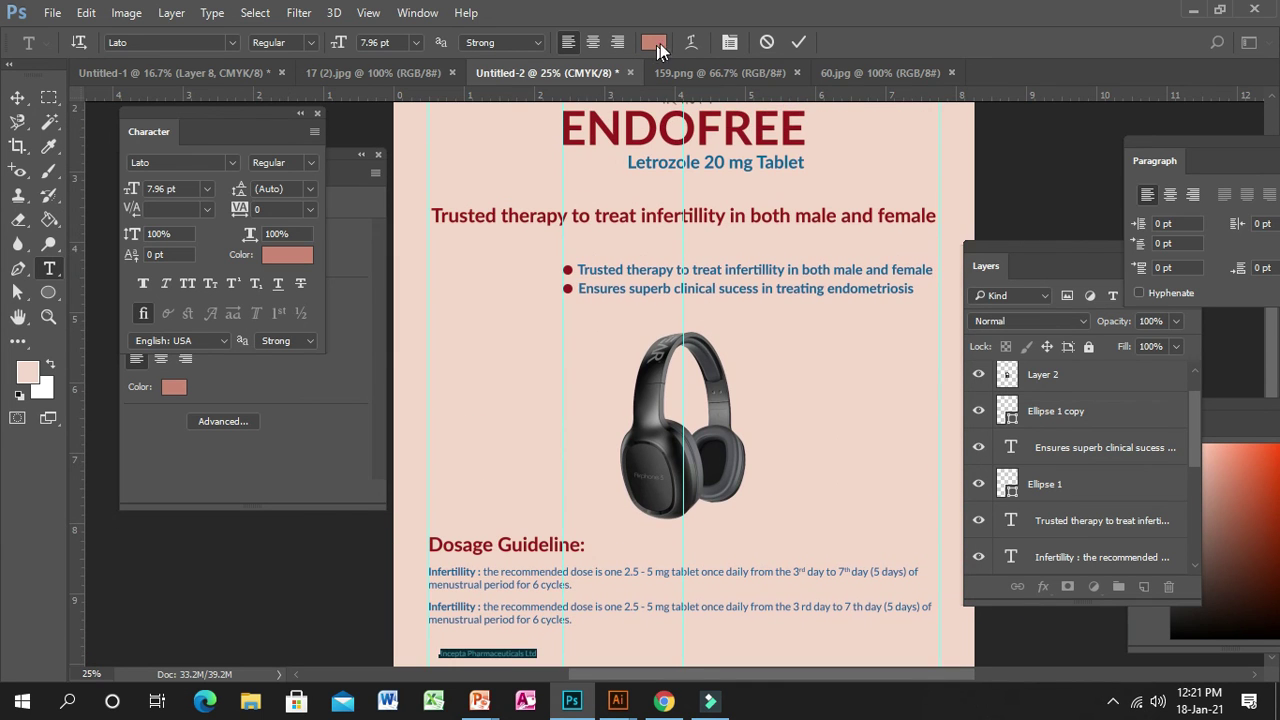
click(653, 42)
click(628, 125)
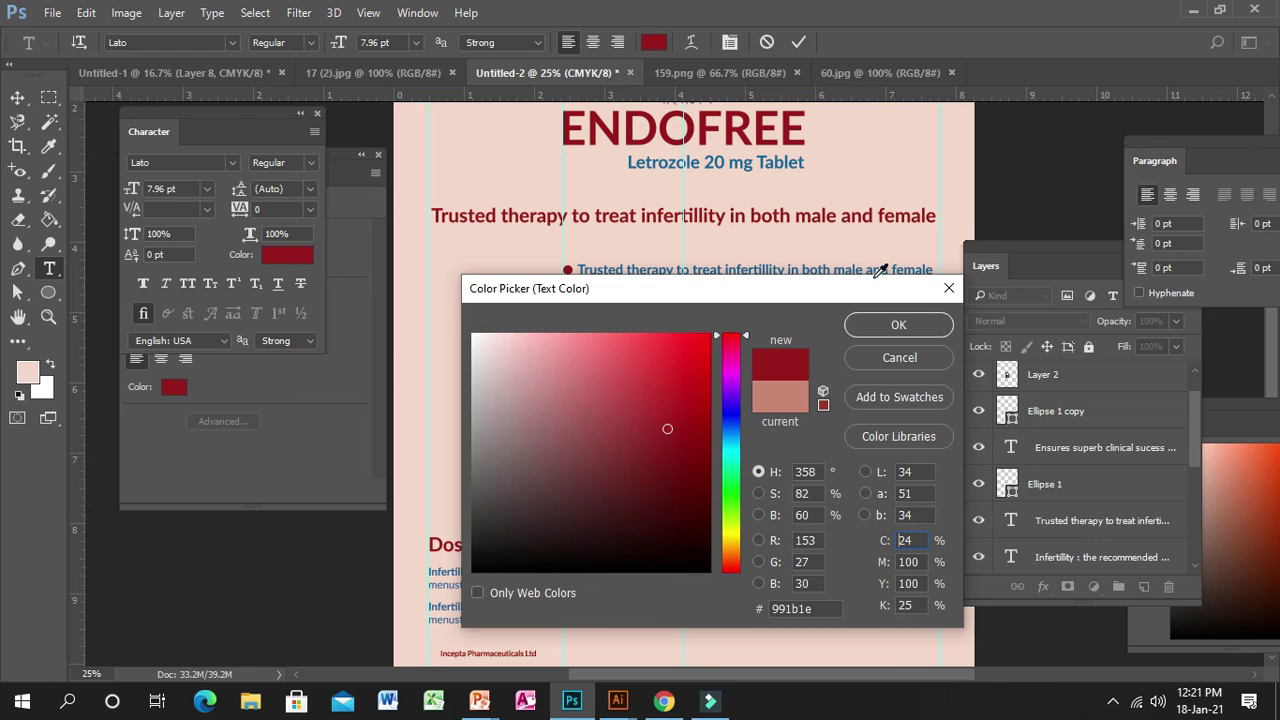
click(898, 325)
scroll(681, 378, down, 1)
scroll(681, 378, down, 3)
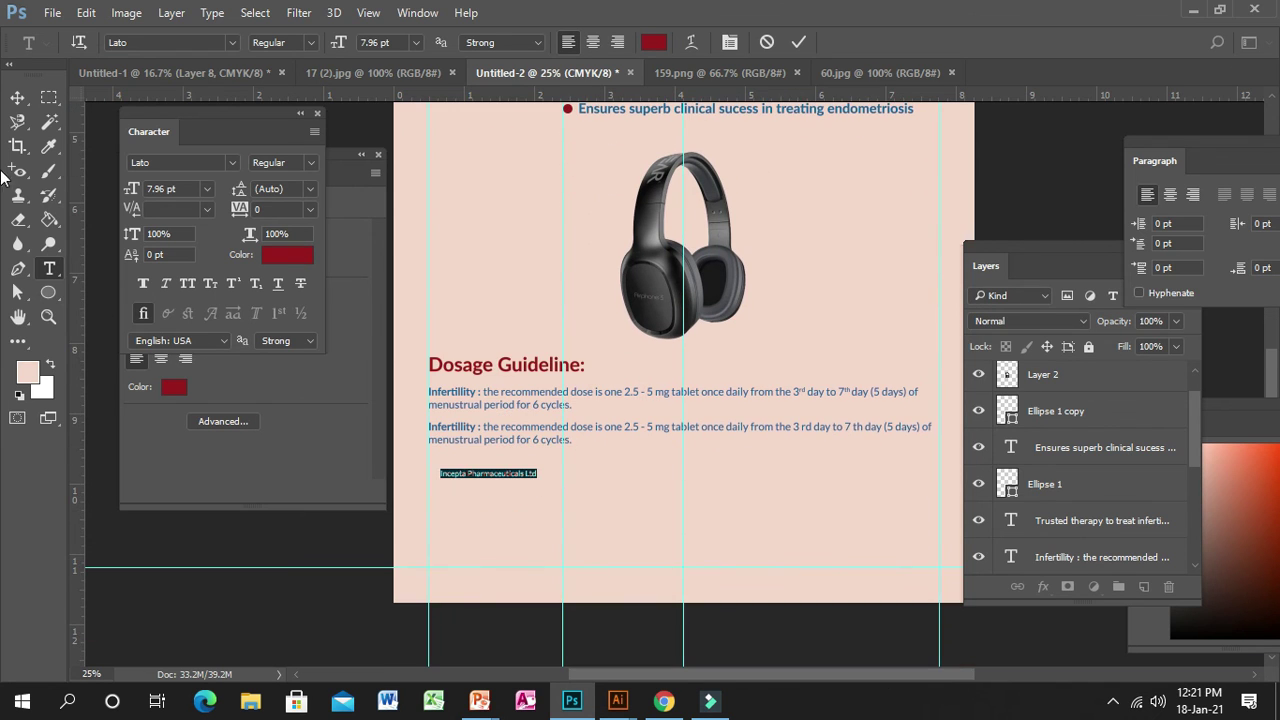
key(ctrl+Return)
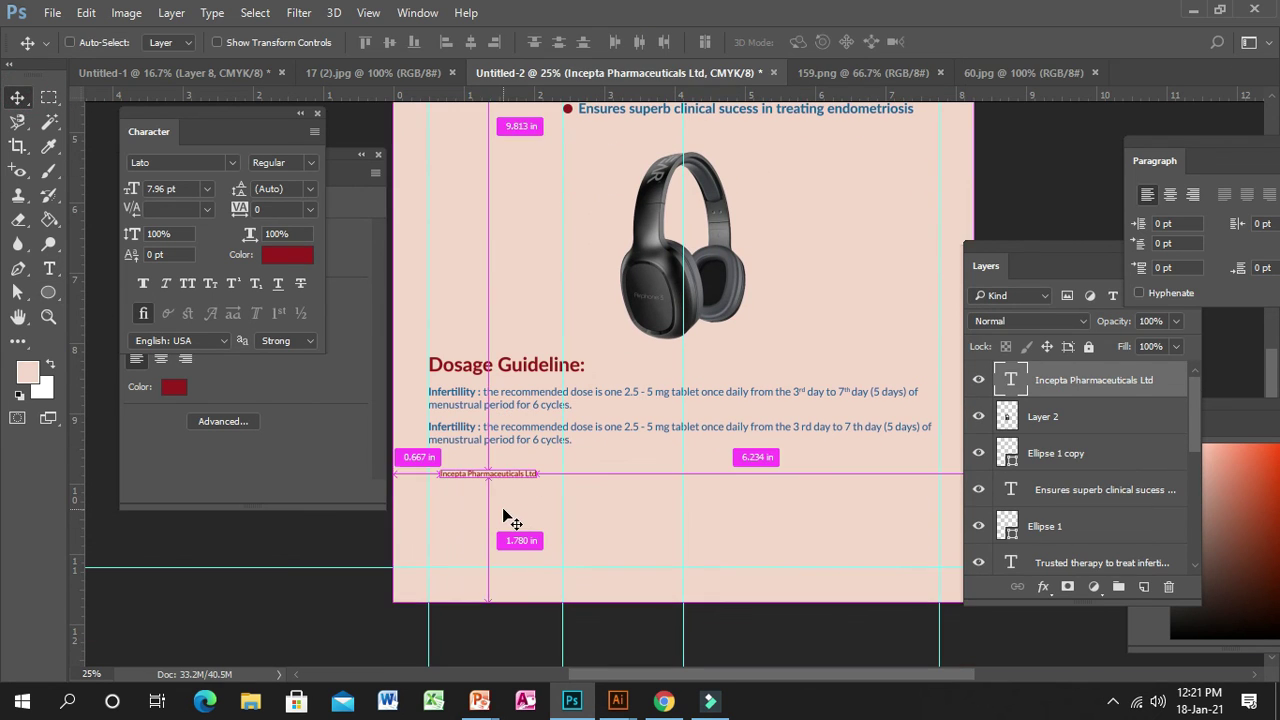
- Scale the company name to about 163%, align its start with the left margin guide and nudge it slightly down
key(ctrl+t)
mouse_move(538, 479)
mouse_down()
mouse_move(570, 481)
mouse_move(535, 479)
mouse_move(549, 478)
mouse_up()
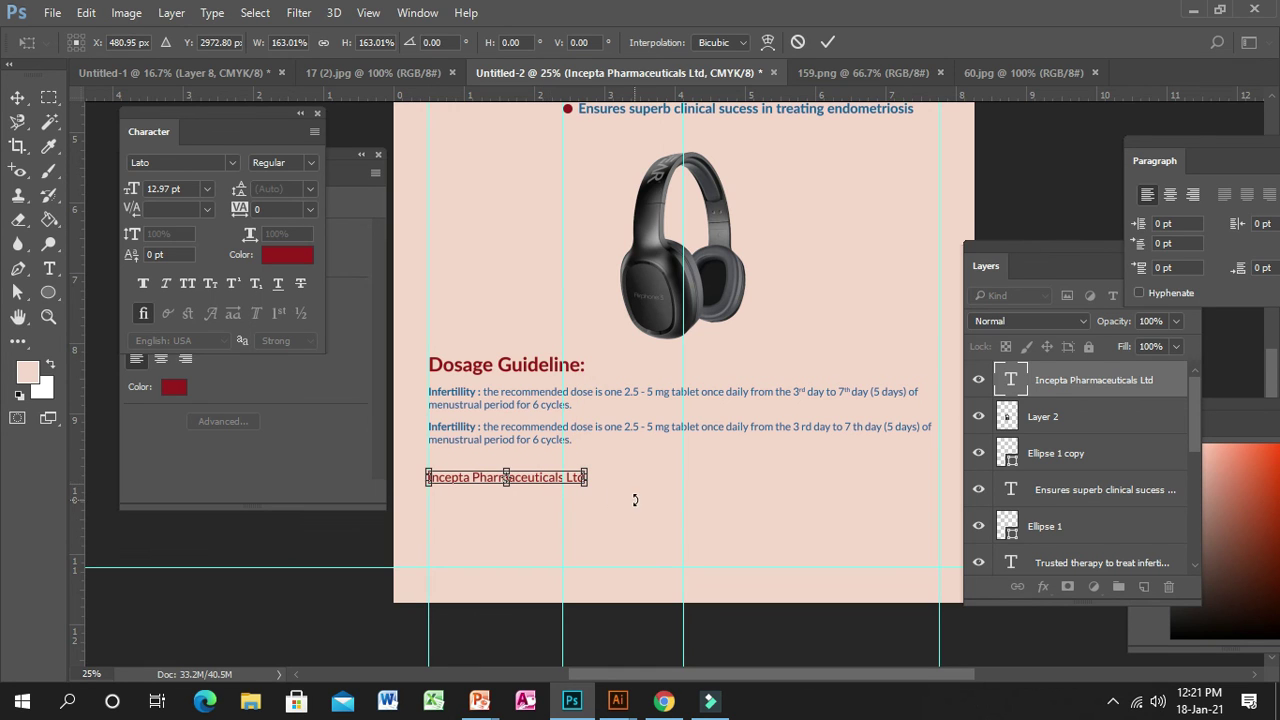
scroll(640, 495, down, 3)
key(Down)
key(Down)
key(Down)
key(Down)
key(Down)
key(Down)
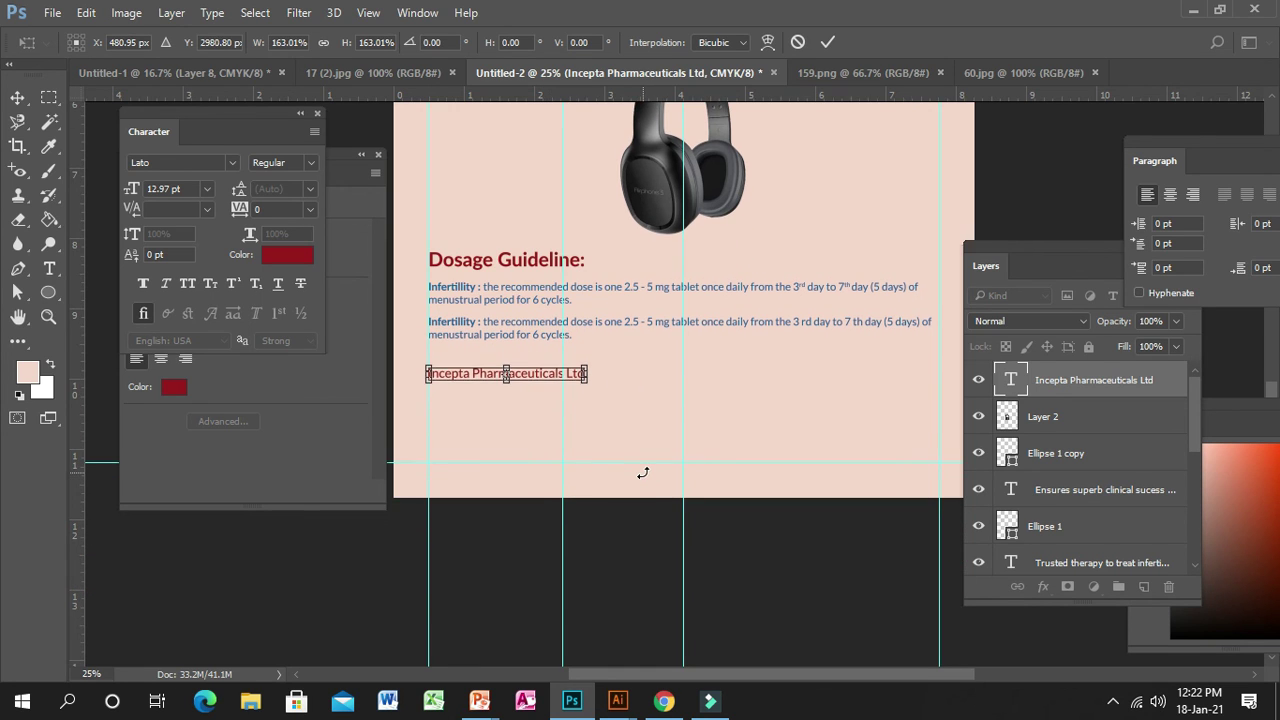
key(Return)
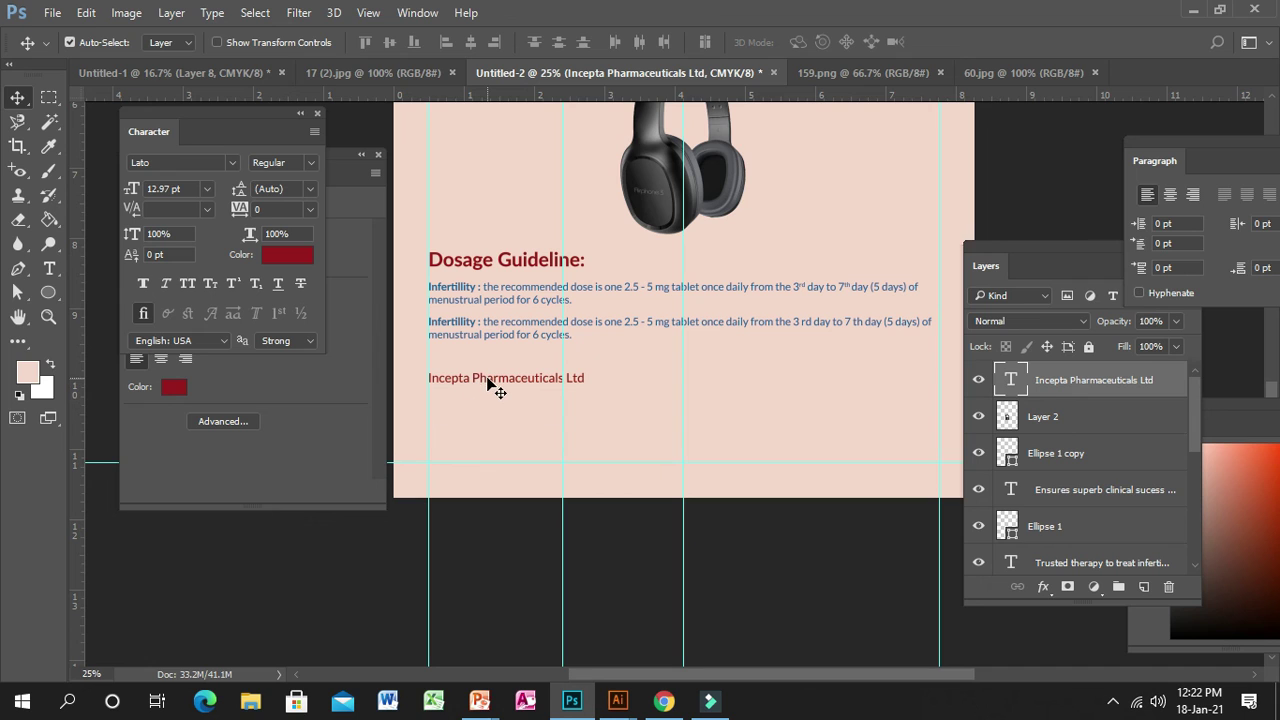
- Duplicate the company name about 0.25 in straight down and replace the copy's text with the company's address line
drag(490, 385, 487, 398)
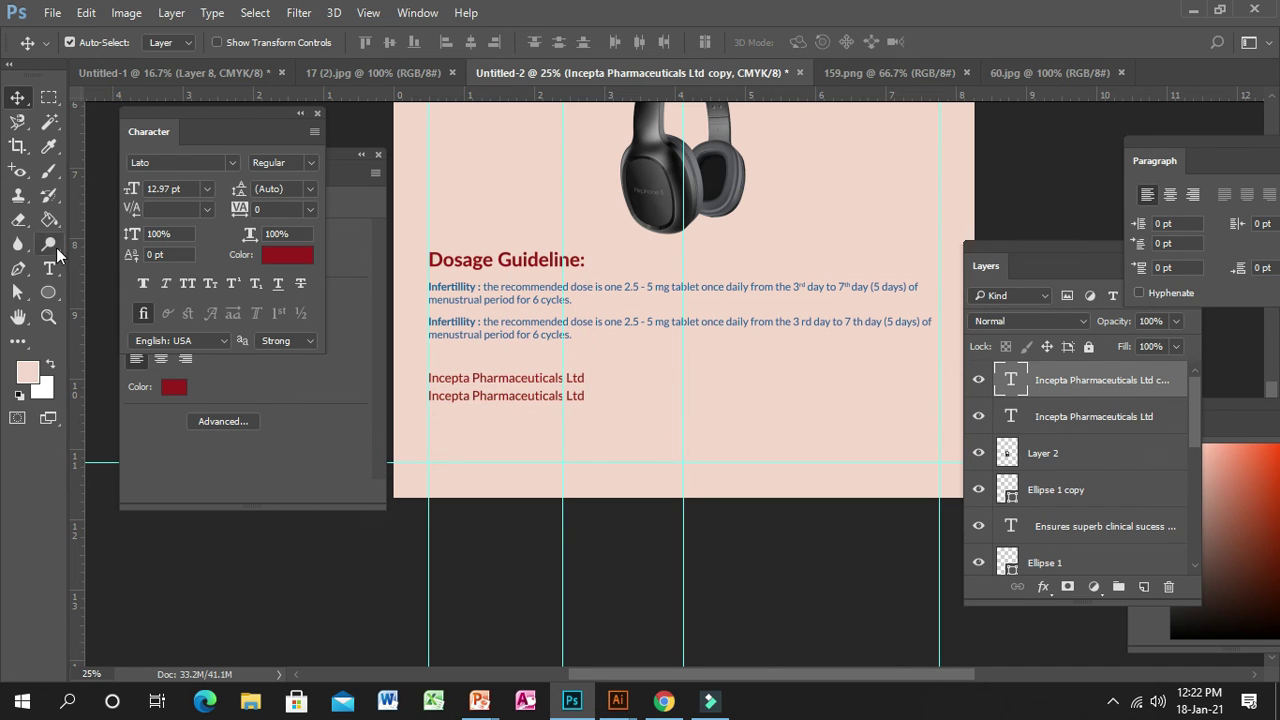
click(428, 396)
click(428, 396)
drag(466, 396, 631, 409)
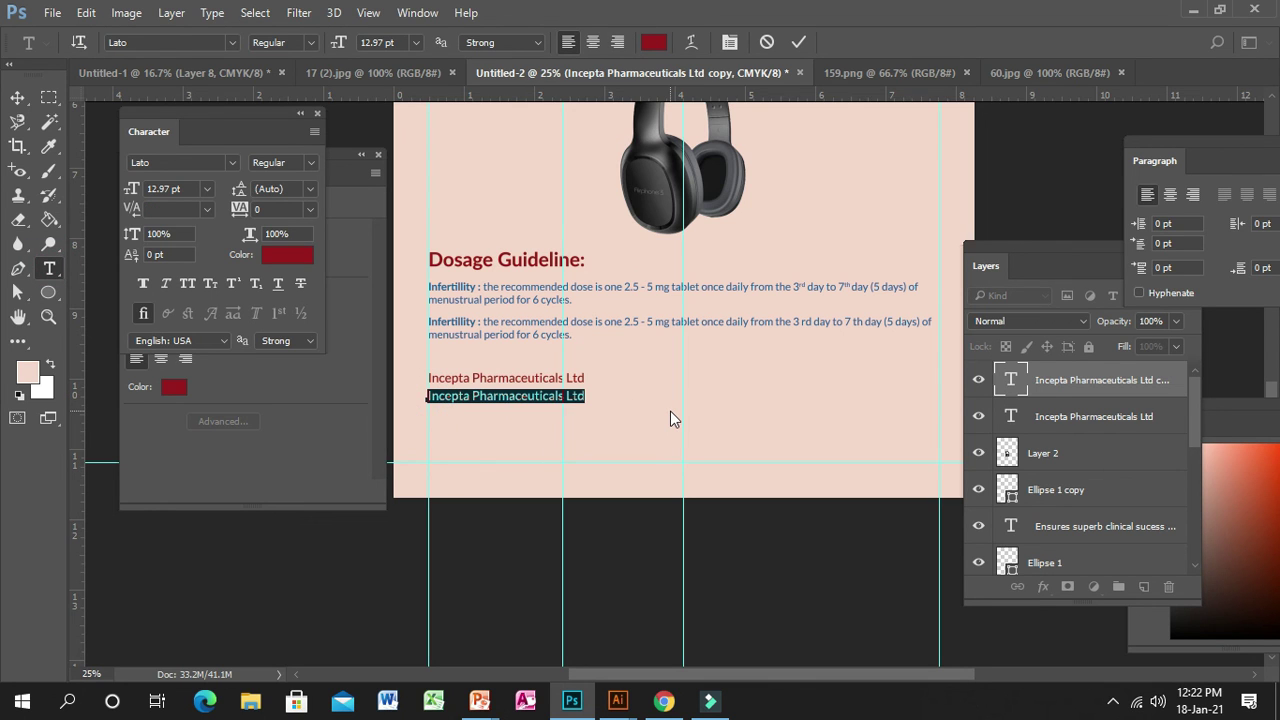
key(BackSpace)
text(Teigann. Dha)
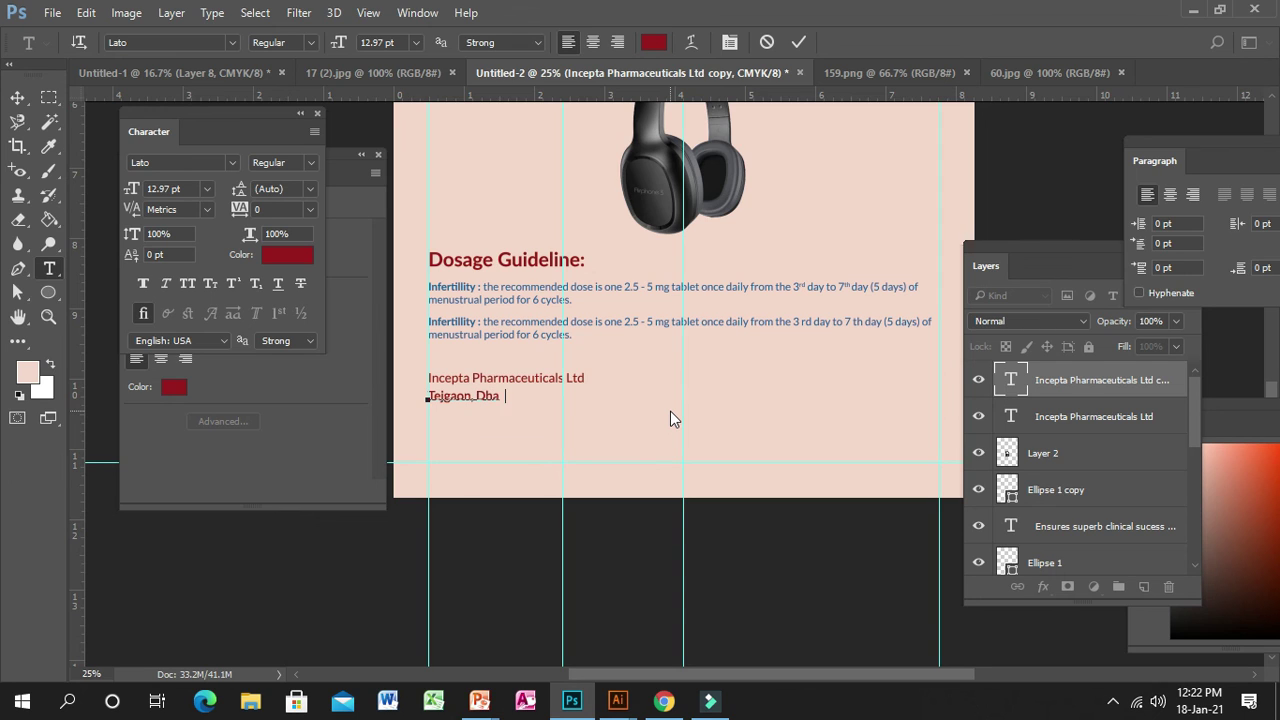
text(ka.)
key(BackSpace)
text(, Bangladesh)
key(Return)
text(www.)
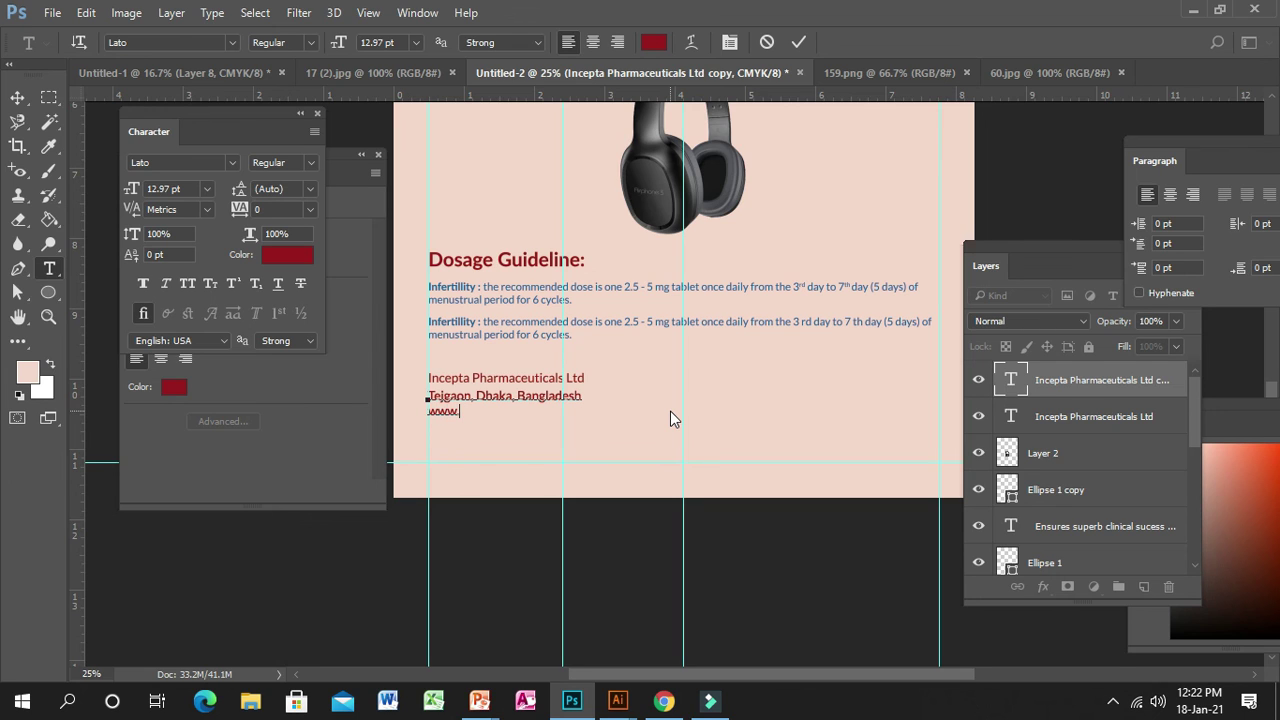
text(inceptapharma.com)
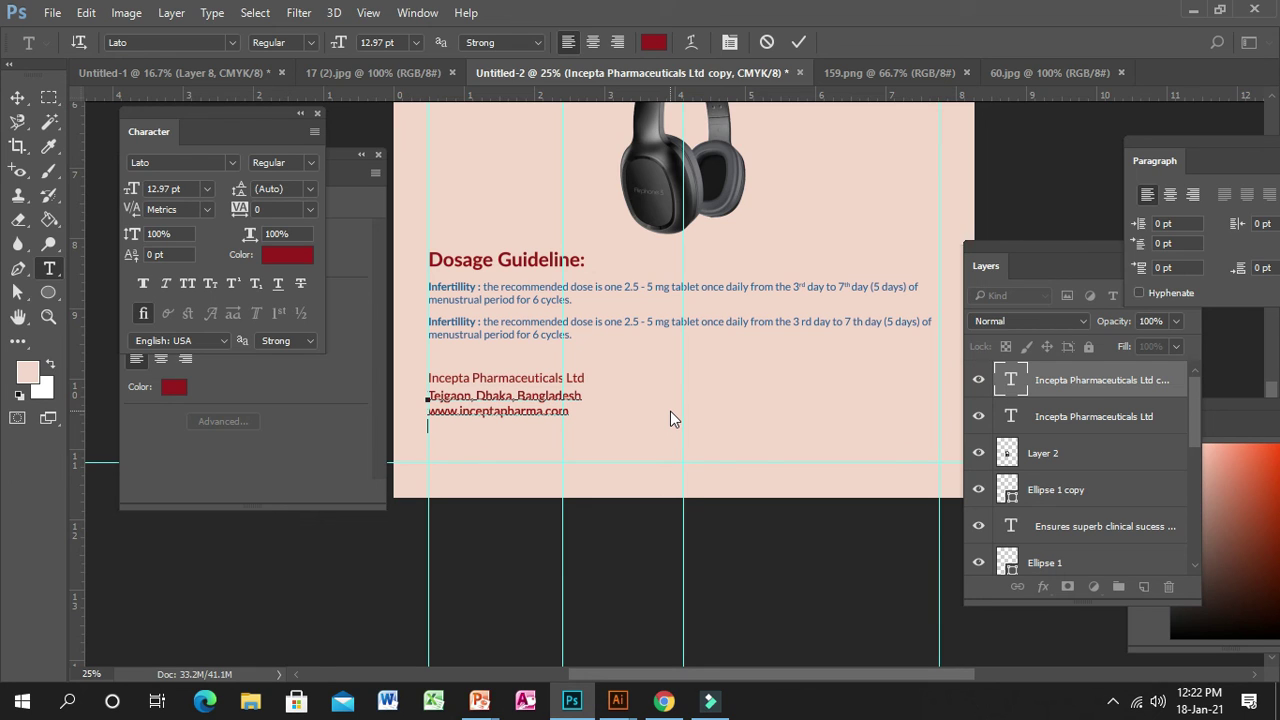
text(registerd t rademark)
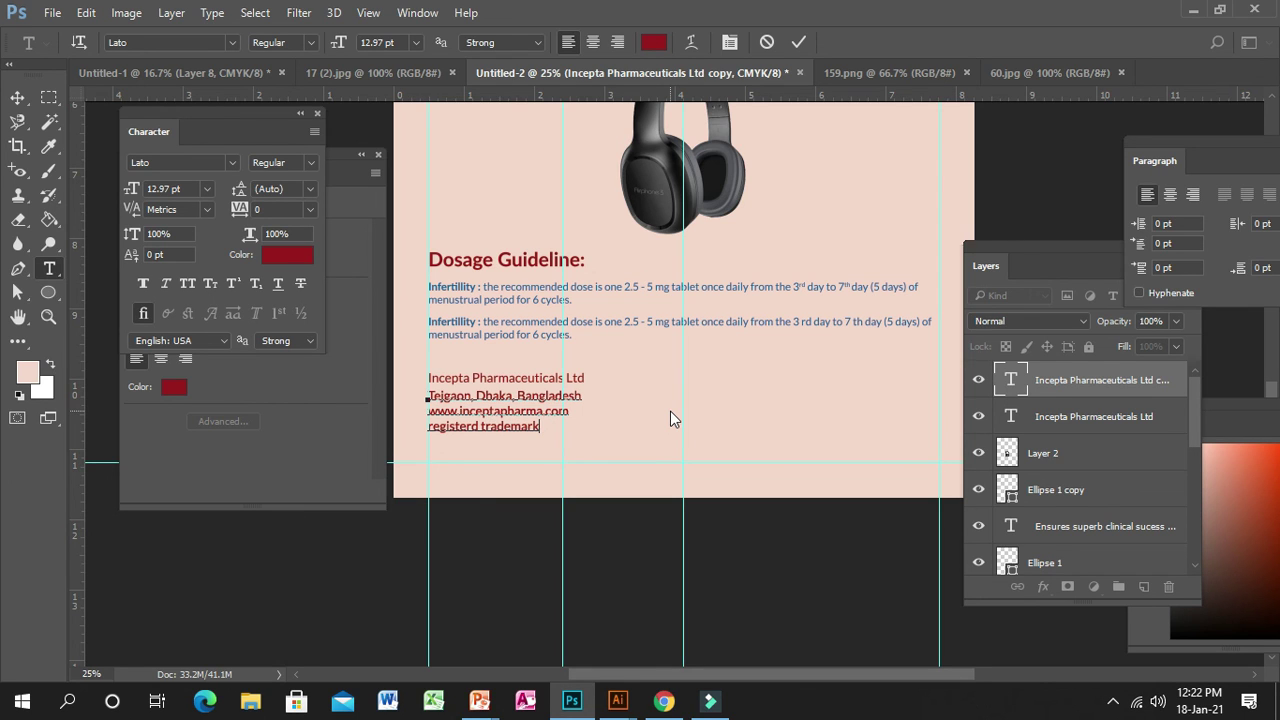
drag(428, 426, 438, 426)
text(R)
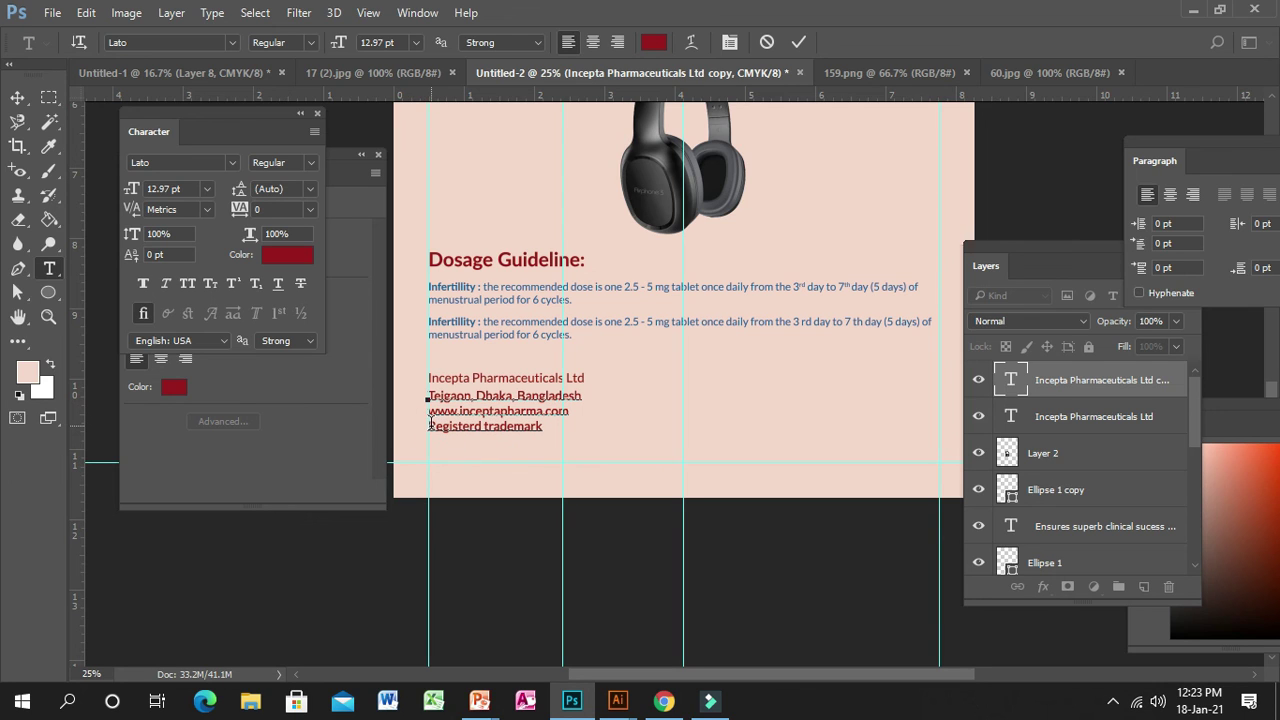
- Set the font size of the "Registerd trademark" line to 9 pt
drag(428, 426, 543, 426)
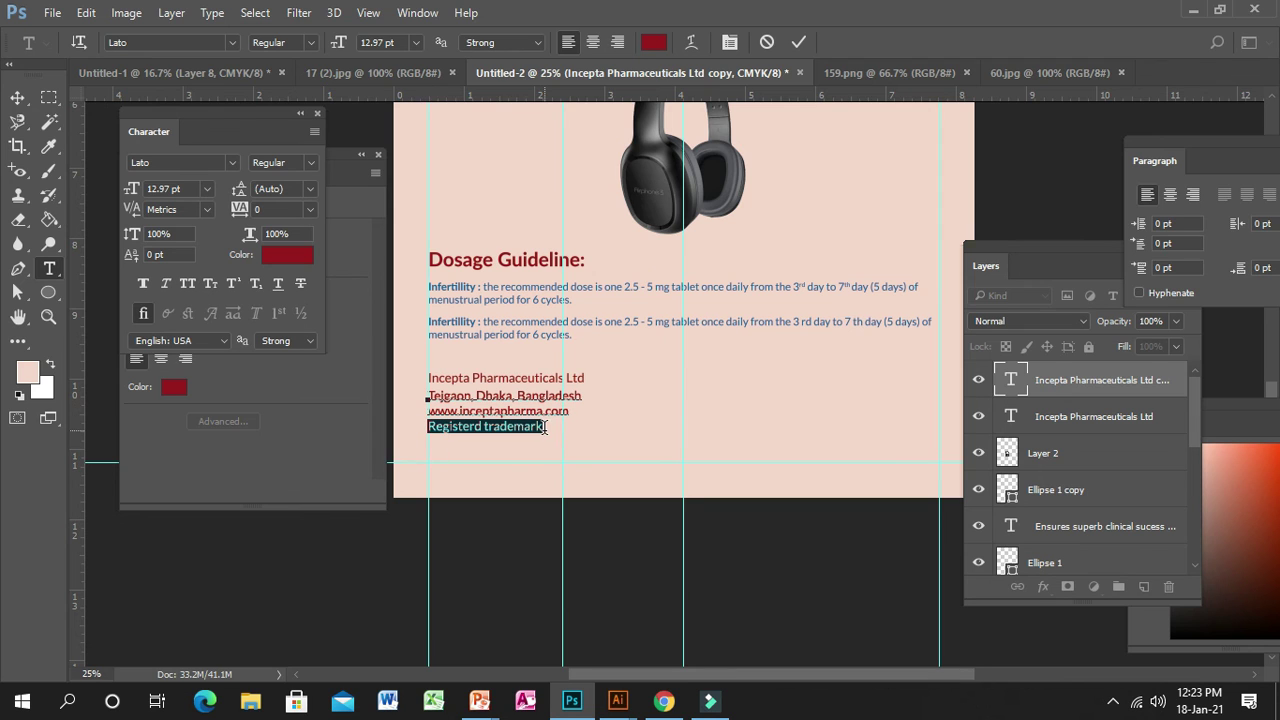
click(417, 42)
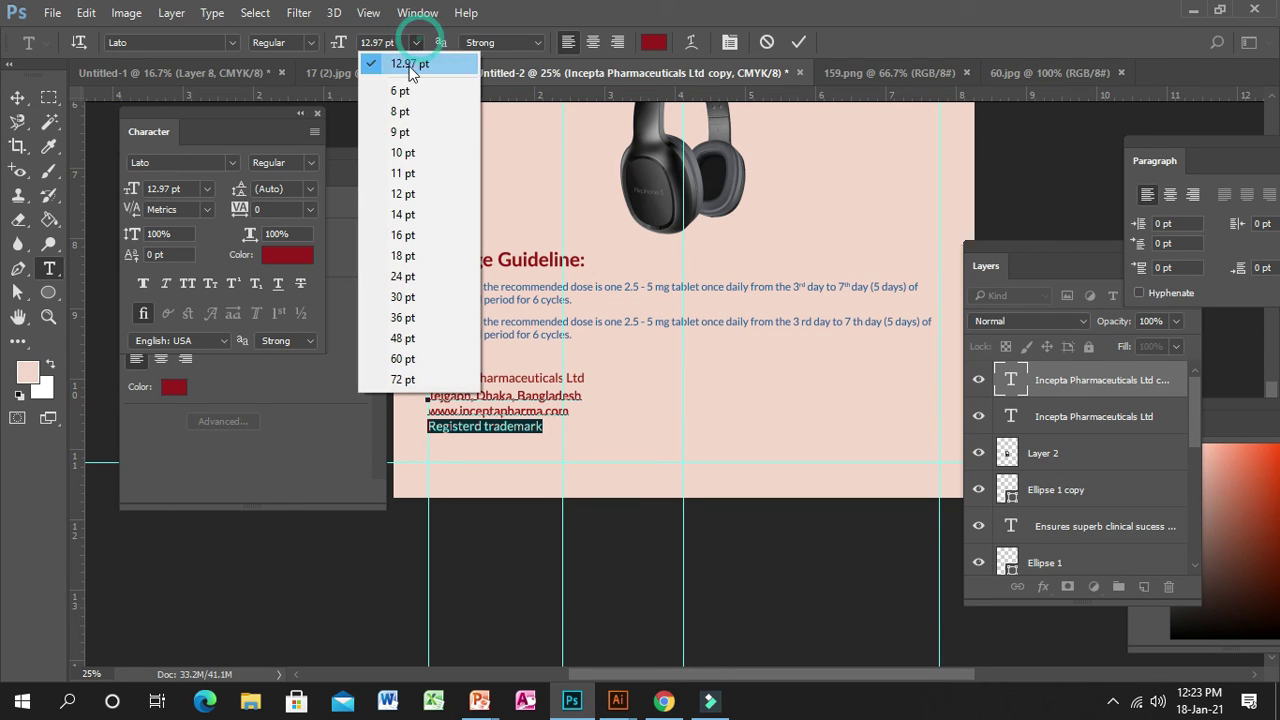
click(401, 132)
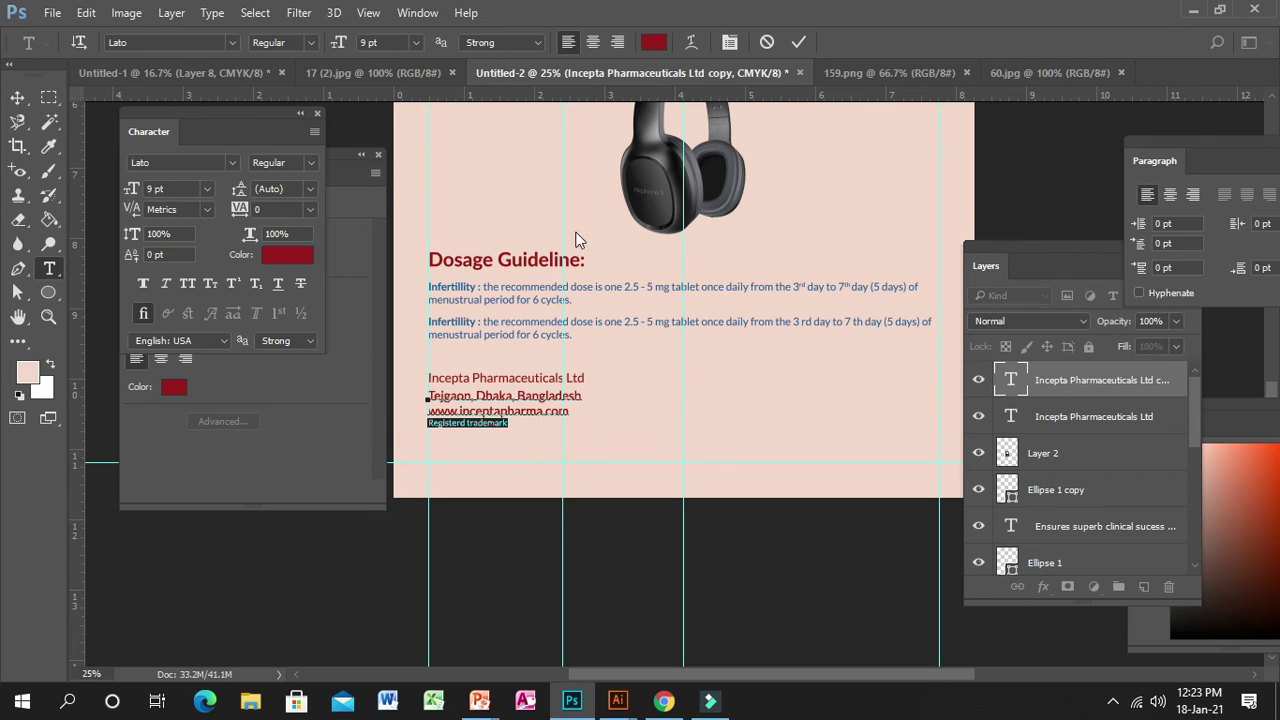
- Set the font size of the address and website lines to 10 pt
click(429, 397)
drag(429, 397, 574, 407)
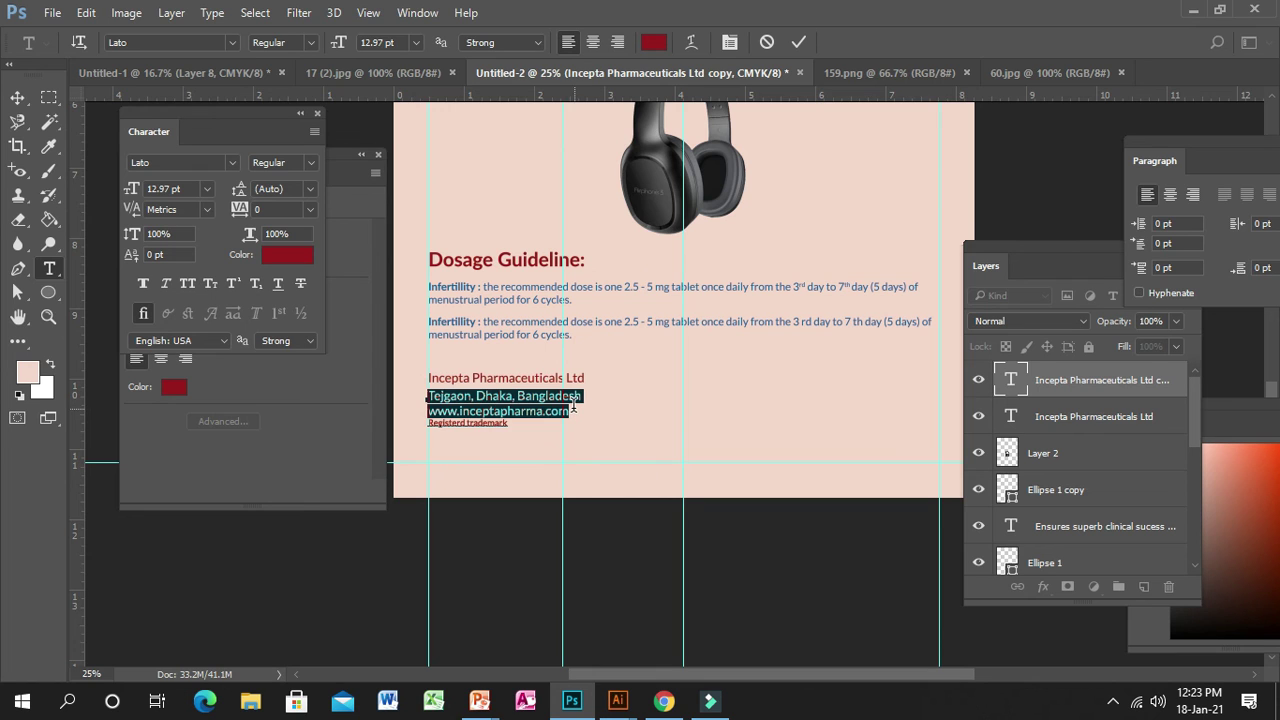
click(415, 43)
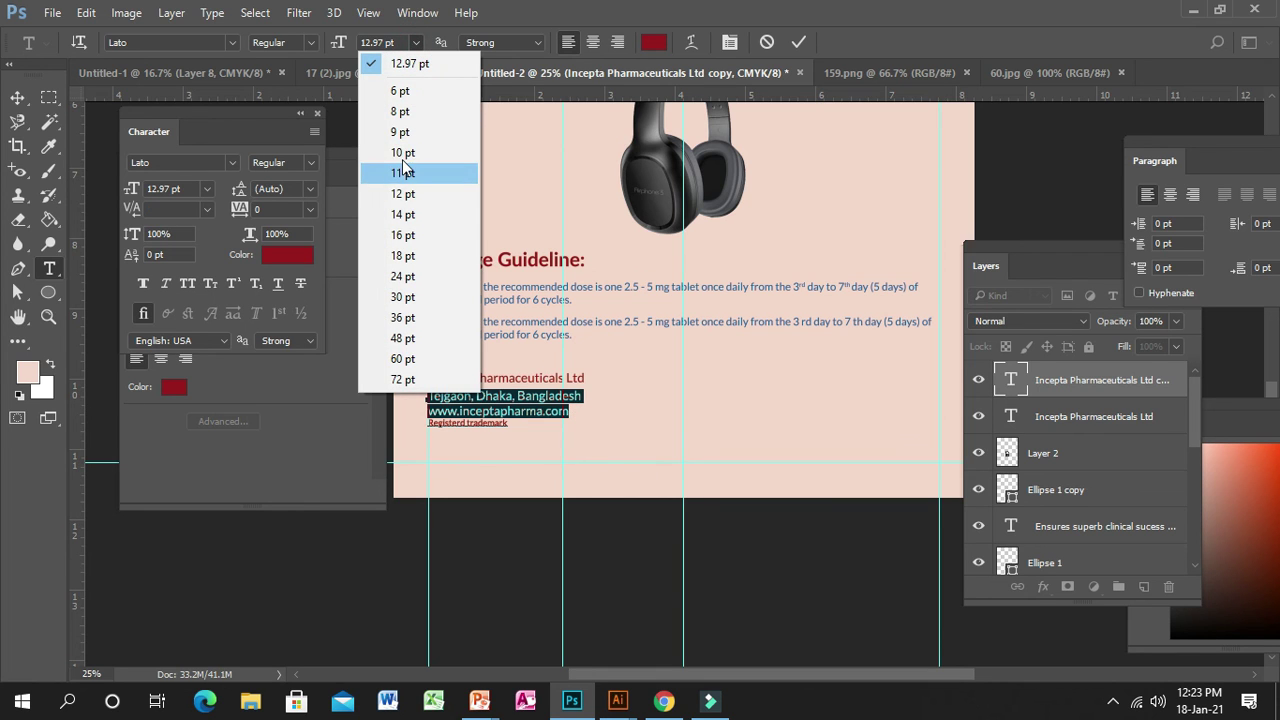
click(402, 154)
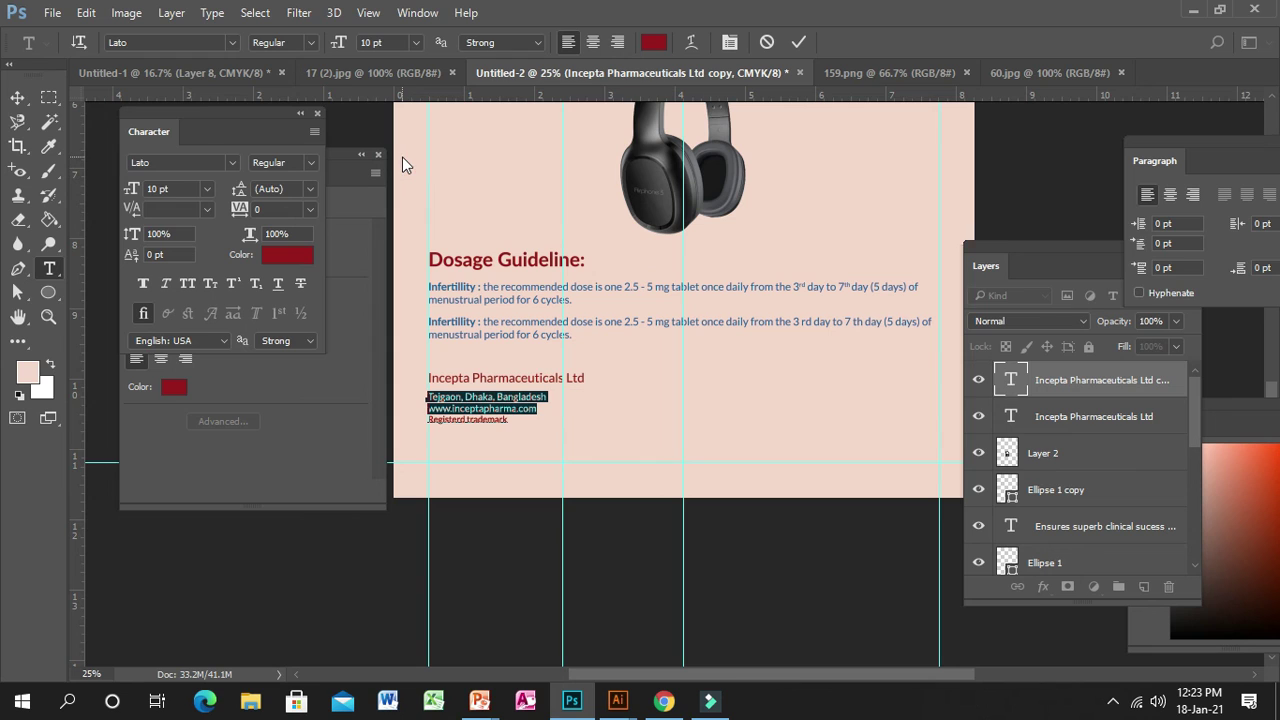
click(495, 405)
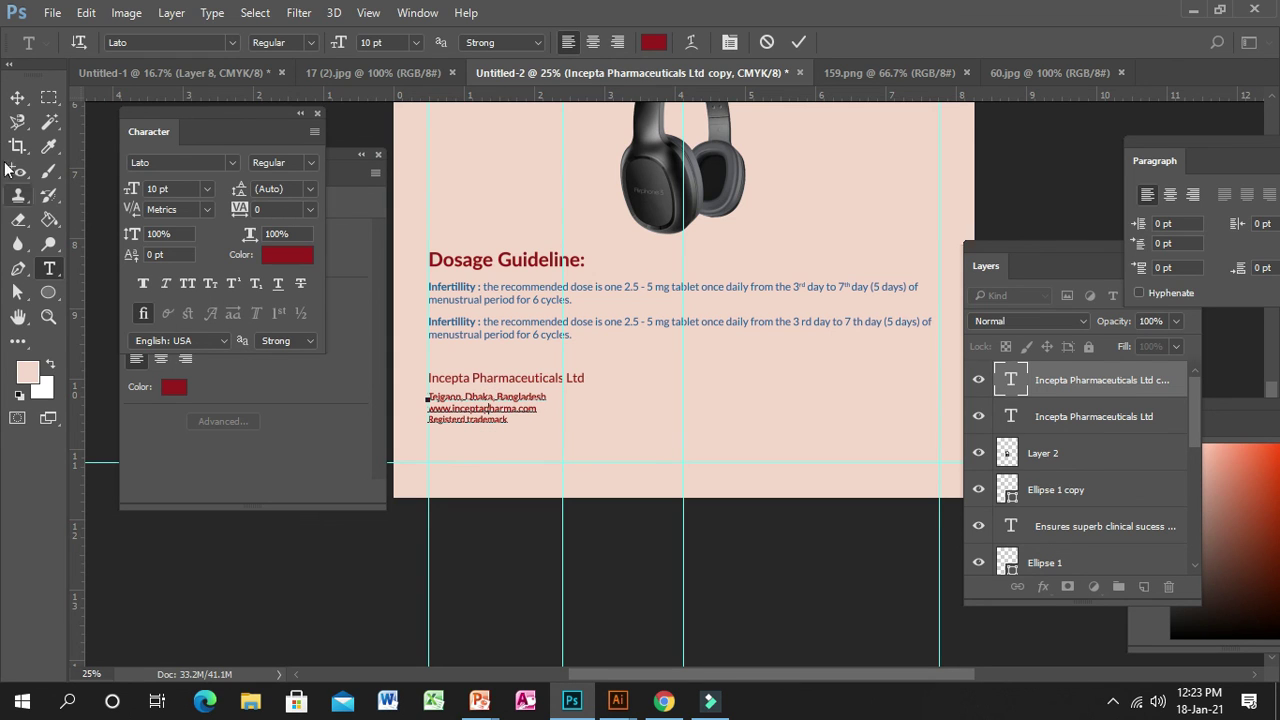
- Finish the text edit and duplicate the three-line address block straight to the right by about 4.9 in
click(17, 97)
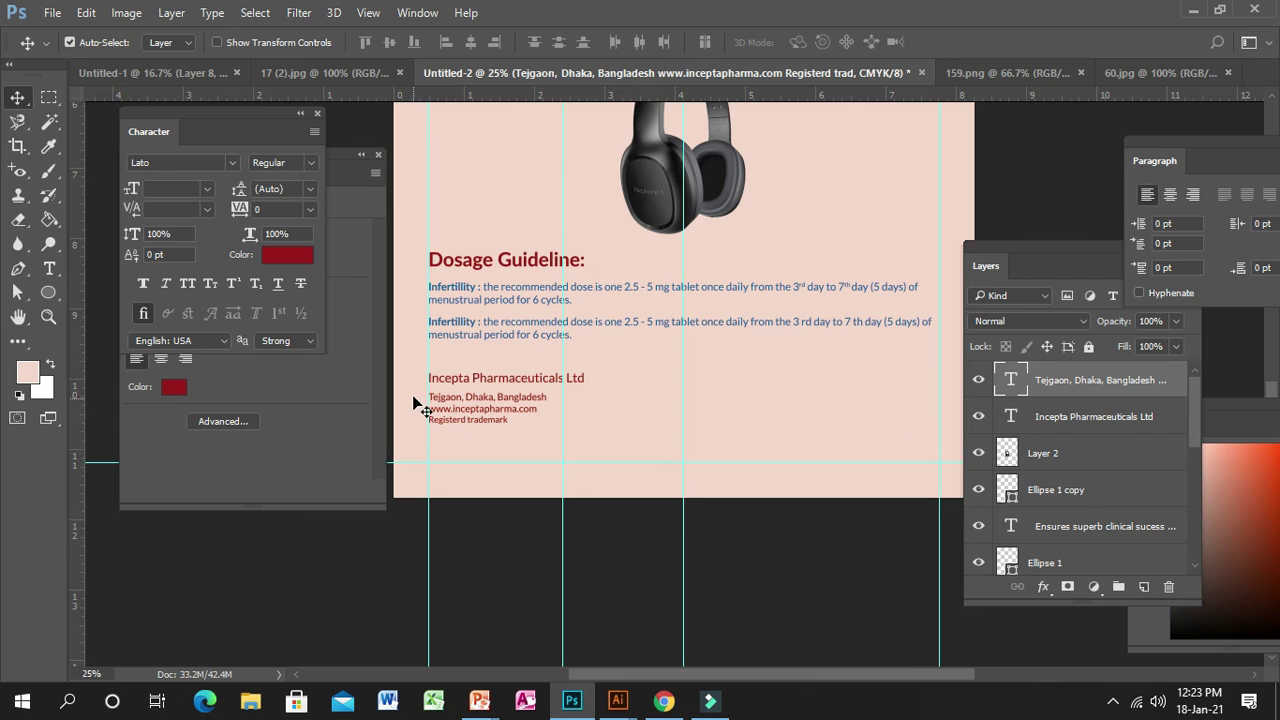
drag(417, 389, 833, 396)
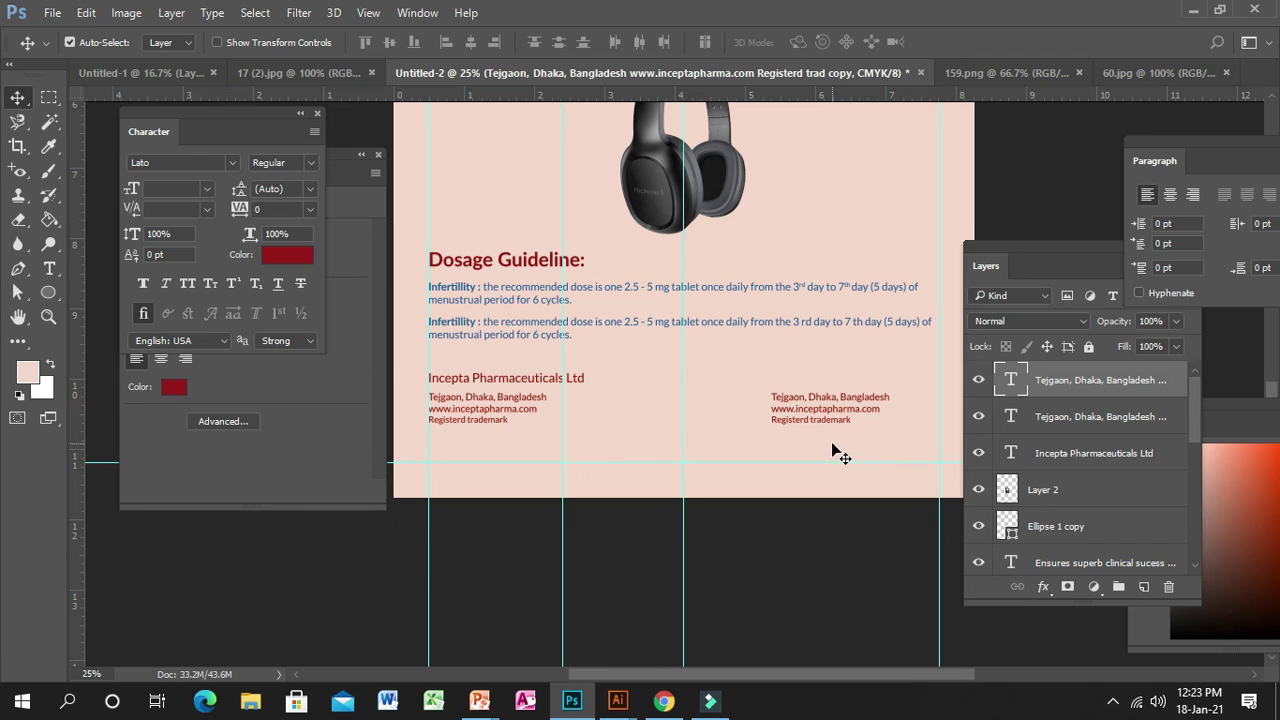
- Review the page from the footer text blocks up to the logo, then view the whole page at 16.67%
scroll(823, 449, up, 3)
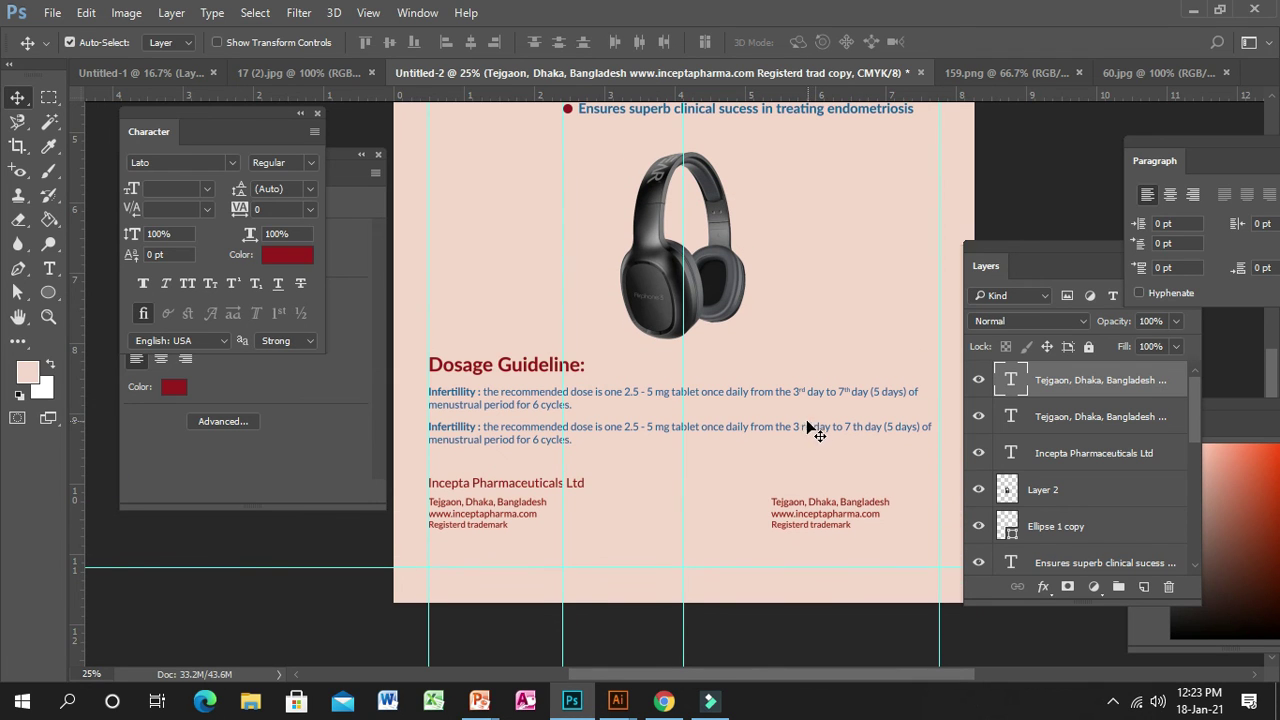
scroll(805, 430, up, 3)
scroll(803, 432, down, 2)
scroll(795, 438, up, 8)
scroll(787, 427, down, 1)
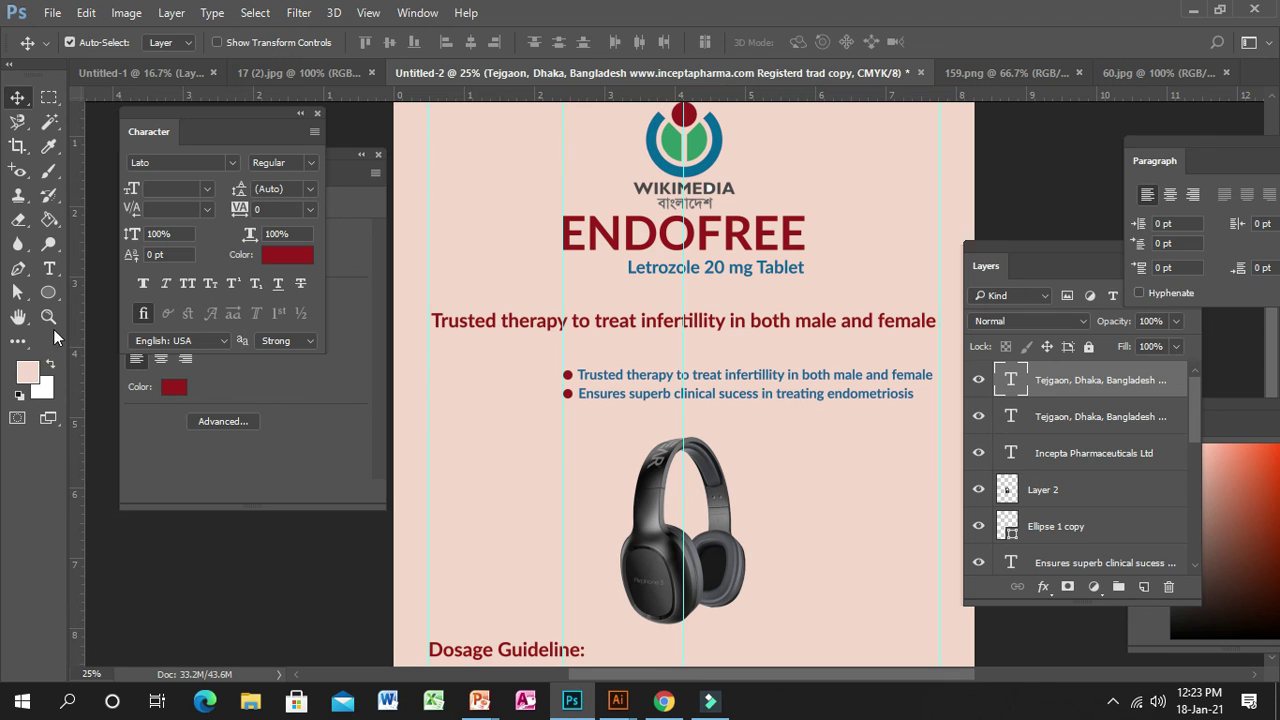
click(48, 317)
alt+click(750, 407)
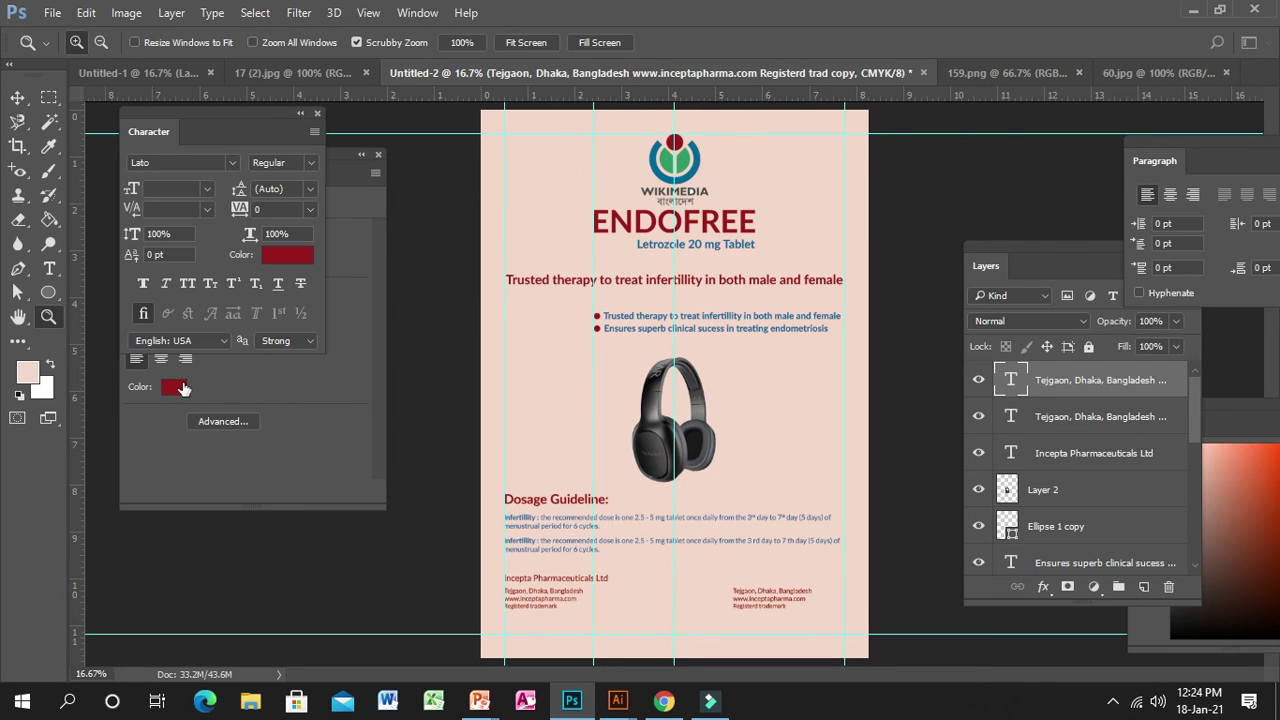
- Recolor the "Incepta Pharmaceuticals Ltd" line with the blue sampled from the logo's outer ring and finish the text edit
click(49, 268)
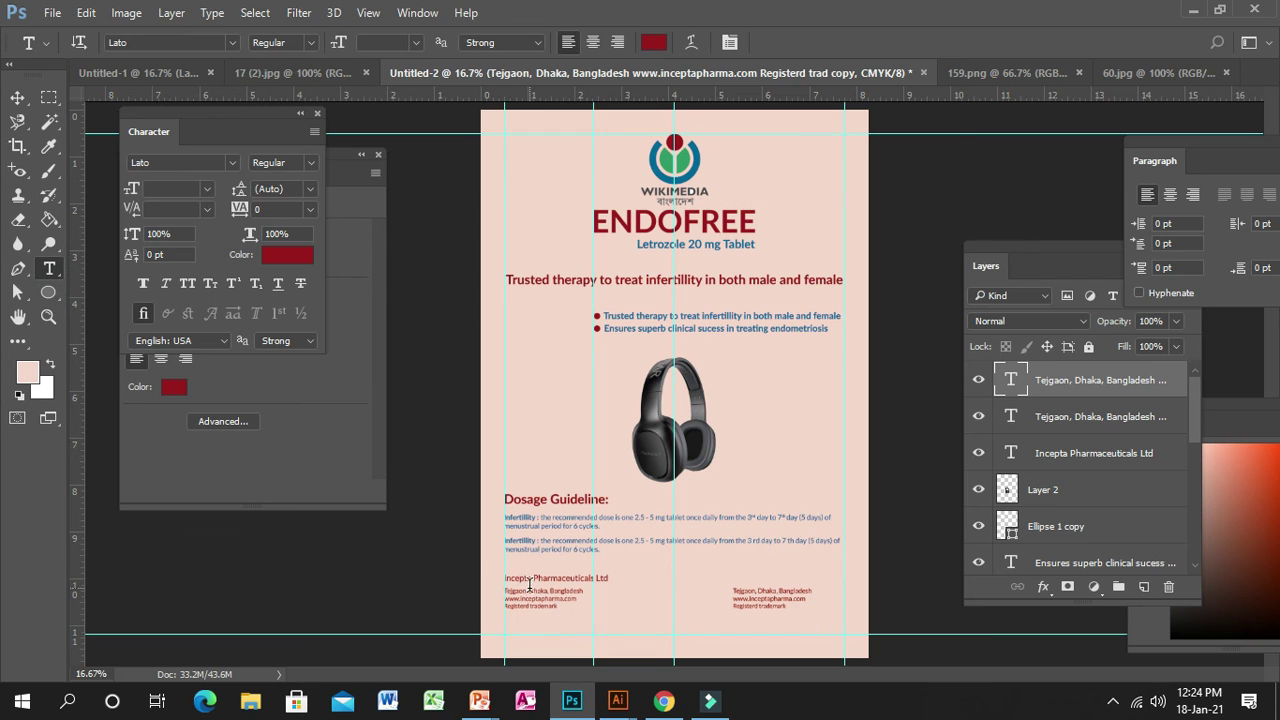
click(534, 574)
drag(503, 580, 670, 516)
click(653, 42)
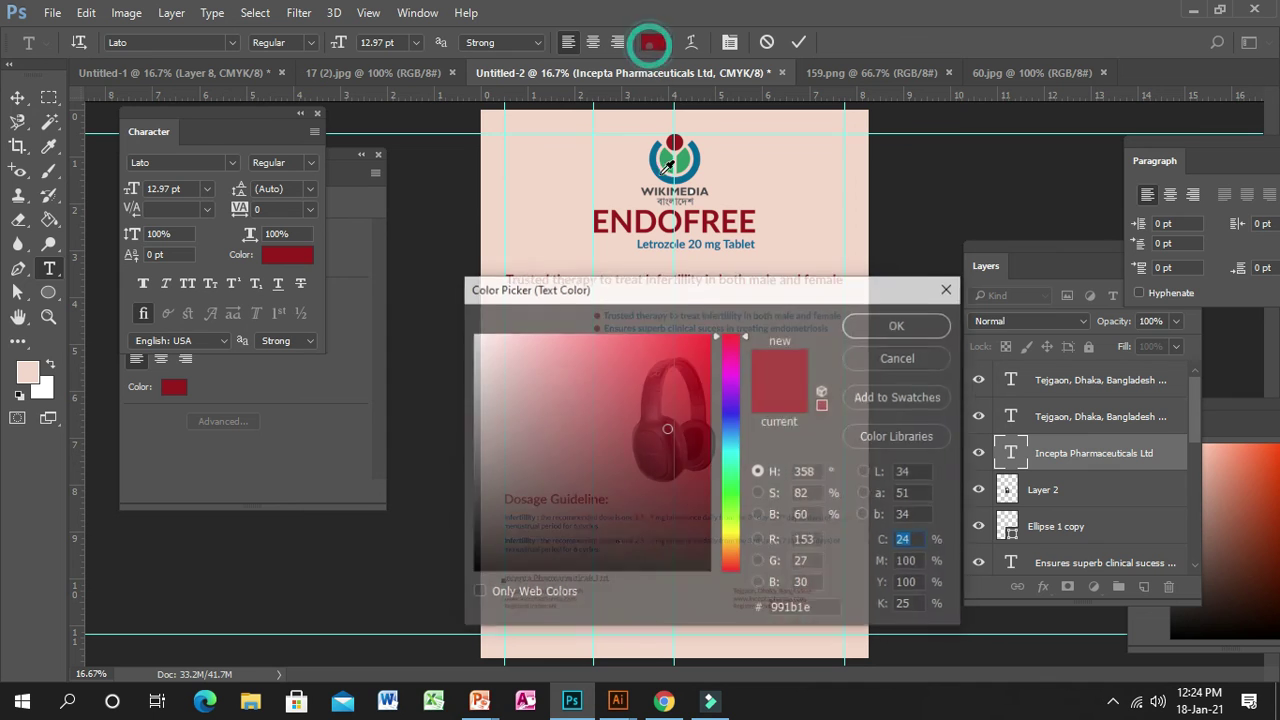
click(658, 152)
click(899, 325)
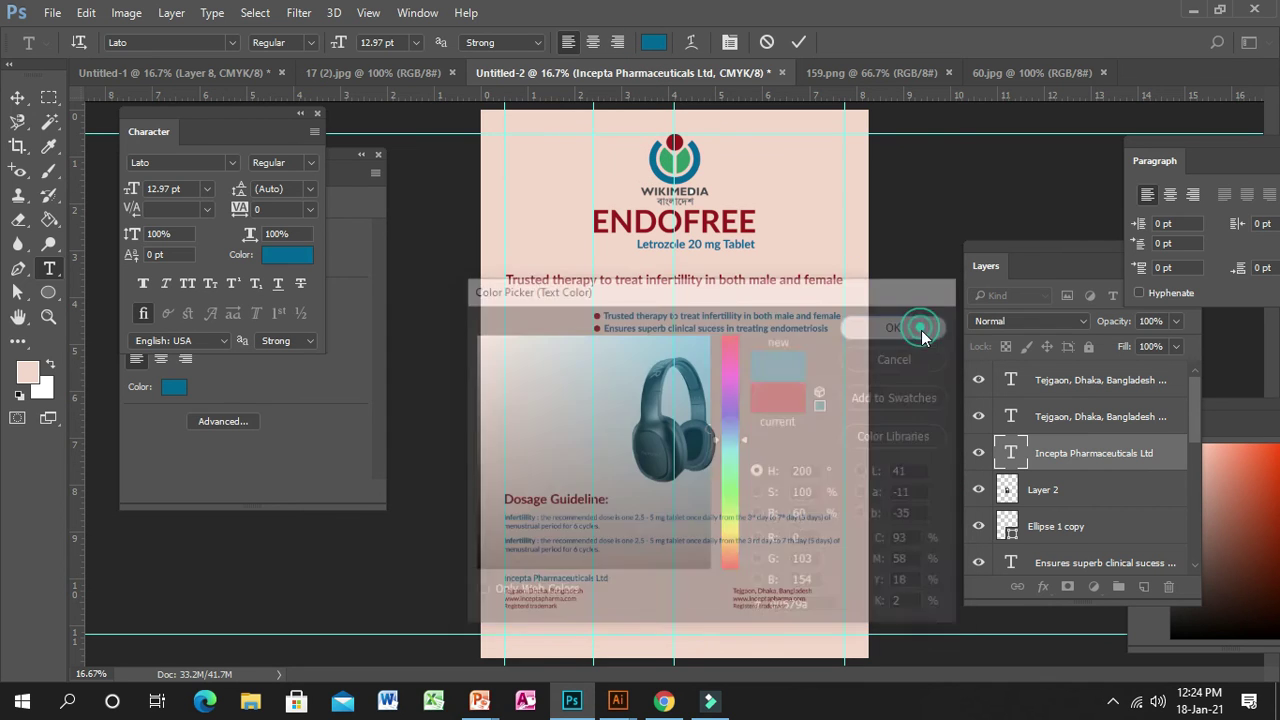
click(15, 97)
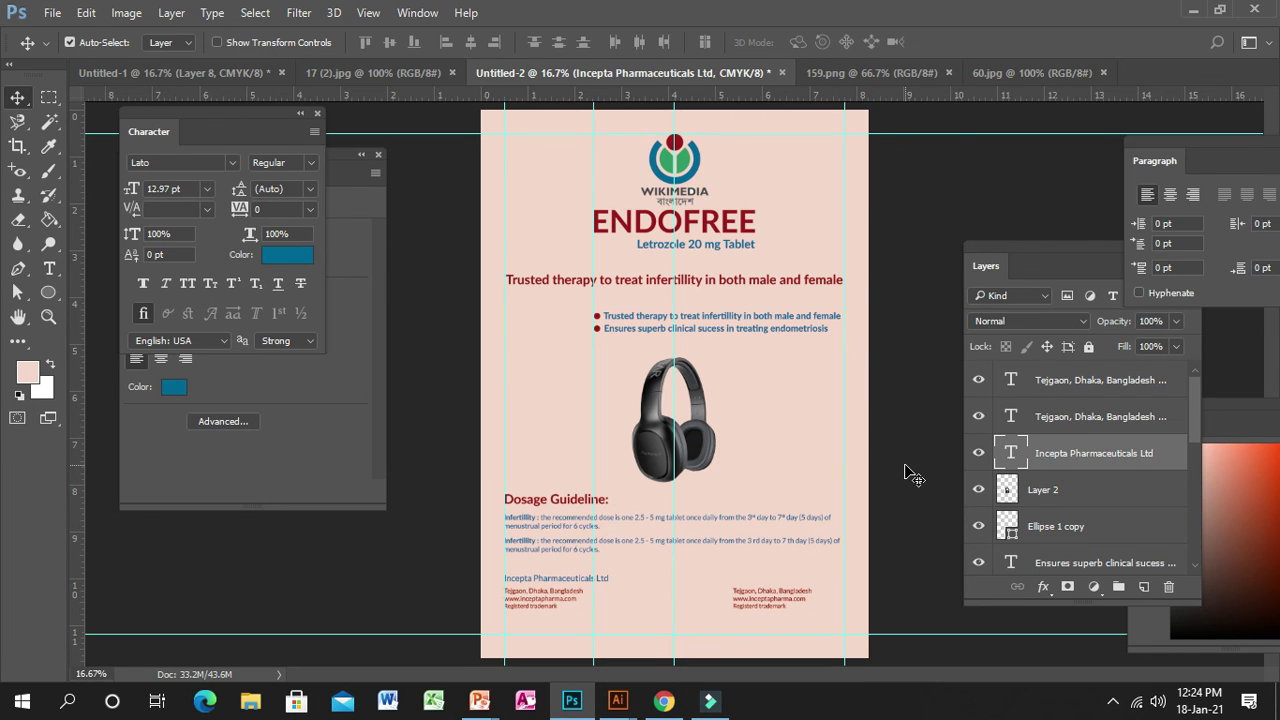
- Inspect the recolored company line, footer blocks and upper page content at 25%, then return to the full-page view
click(48, 317)
click(751, 563)
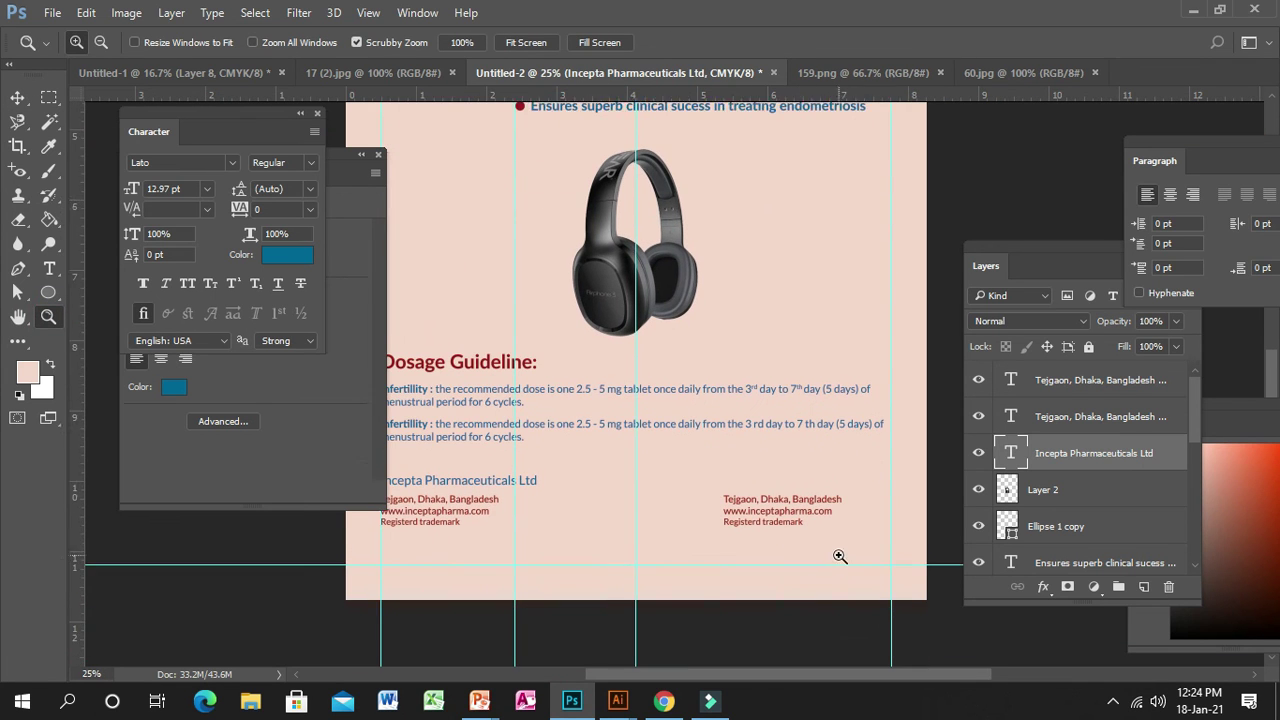
scroll(840, 556, down, 2)
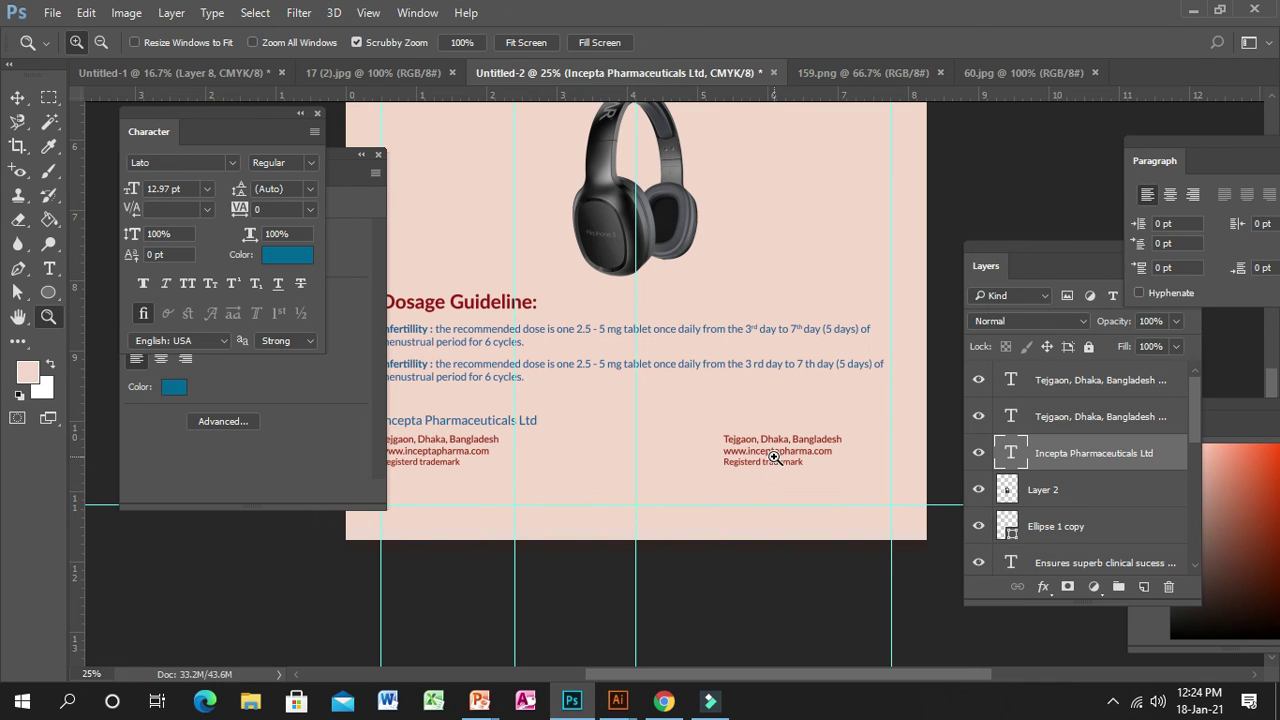
scroll(775, 457, up, 10)
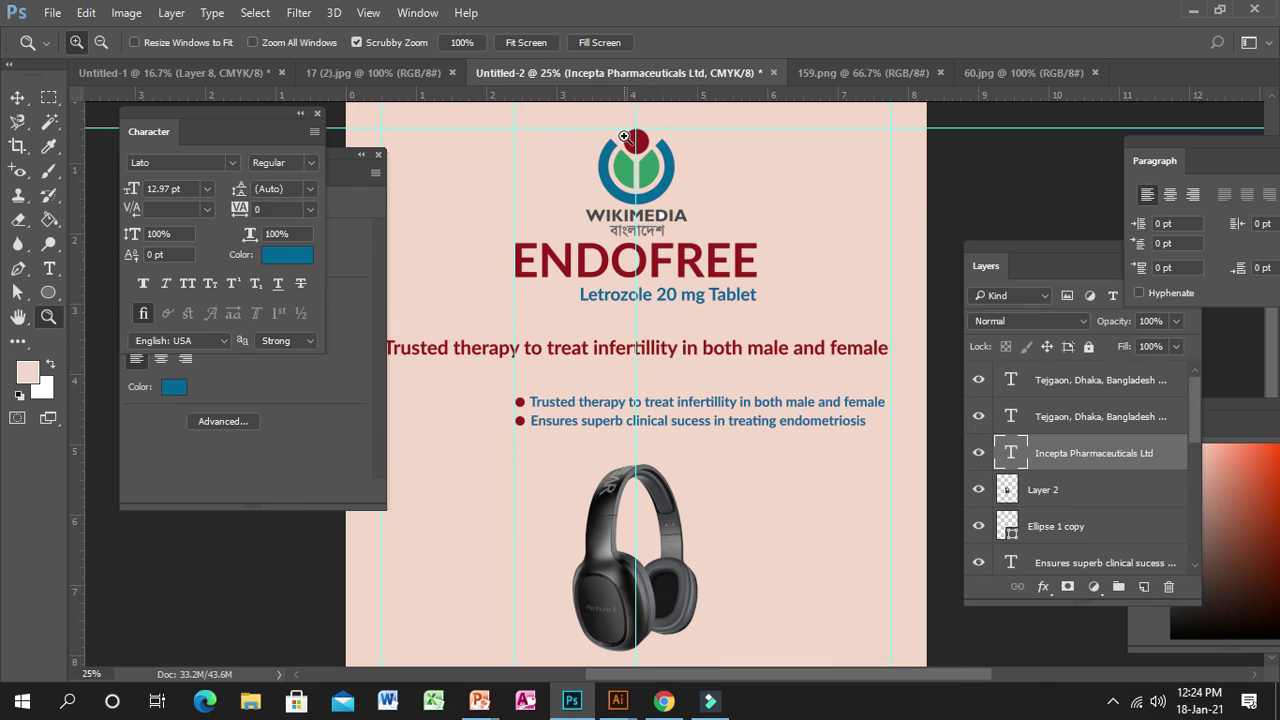
scroll(777, 537, down, 8)
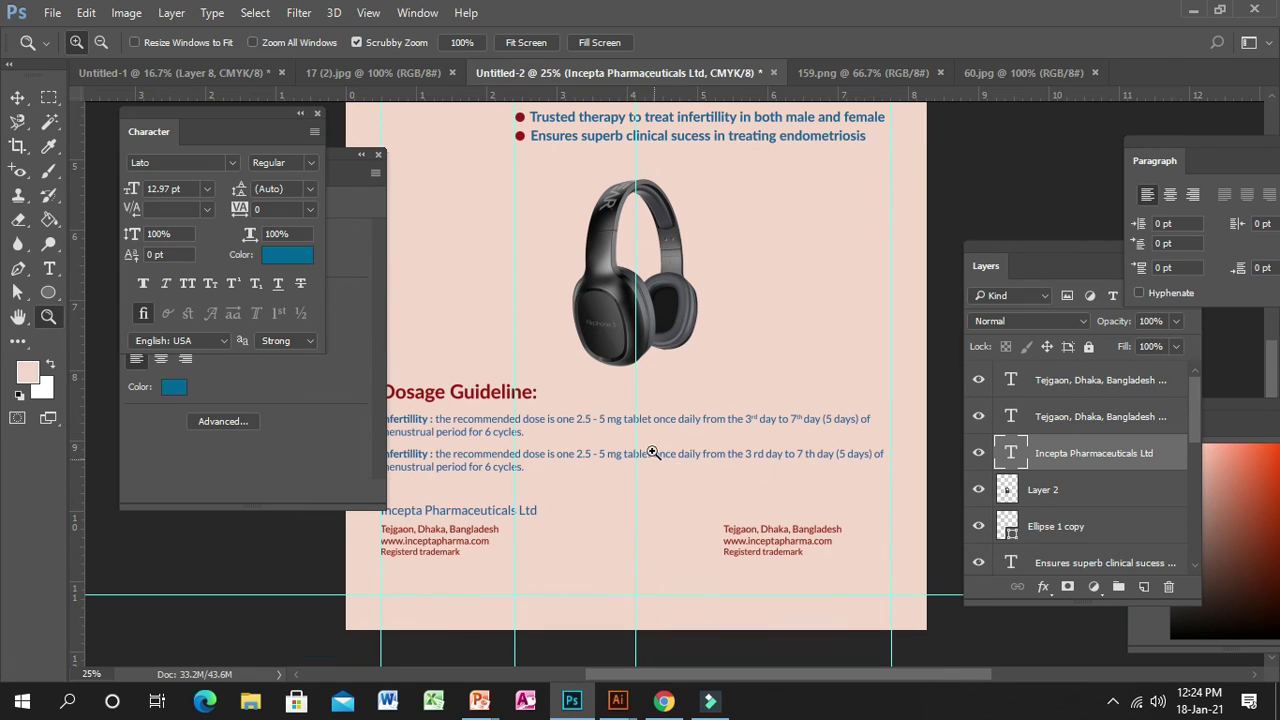
alt+click(720, 283)
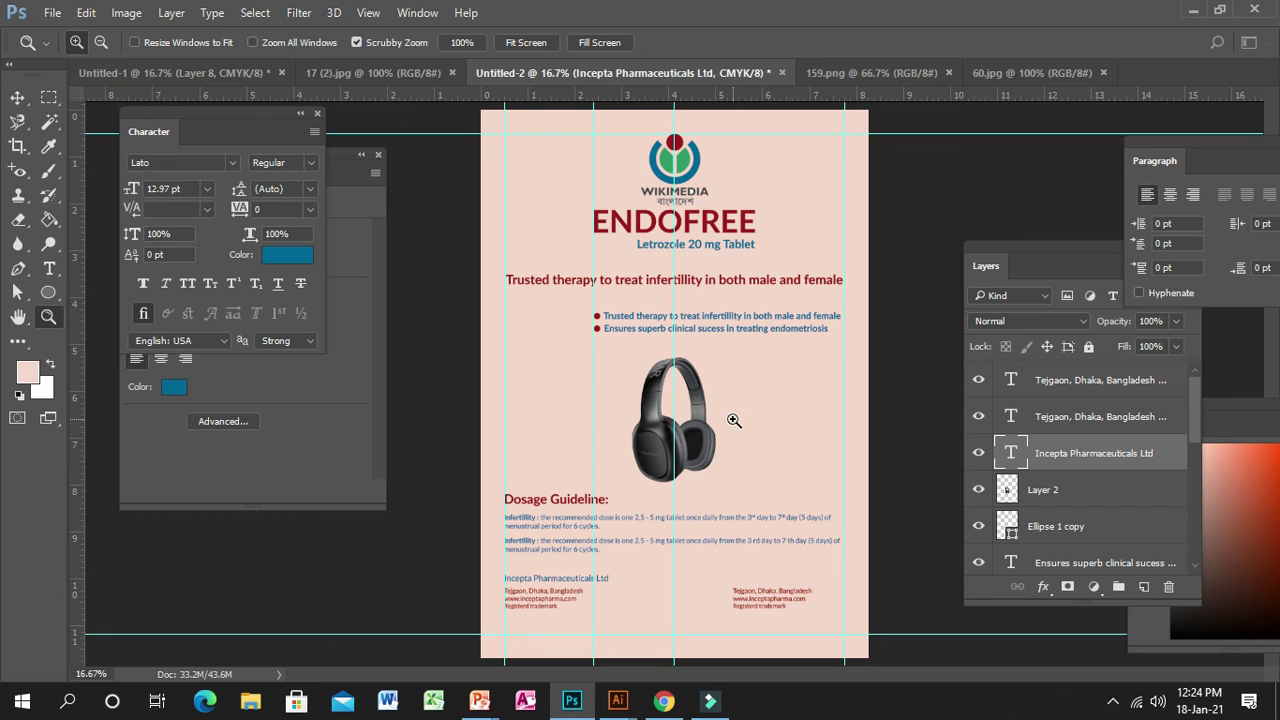
click(710, 700)
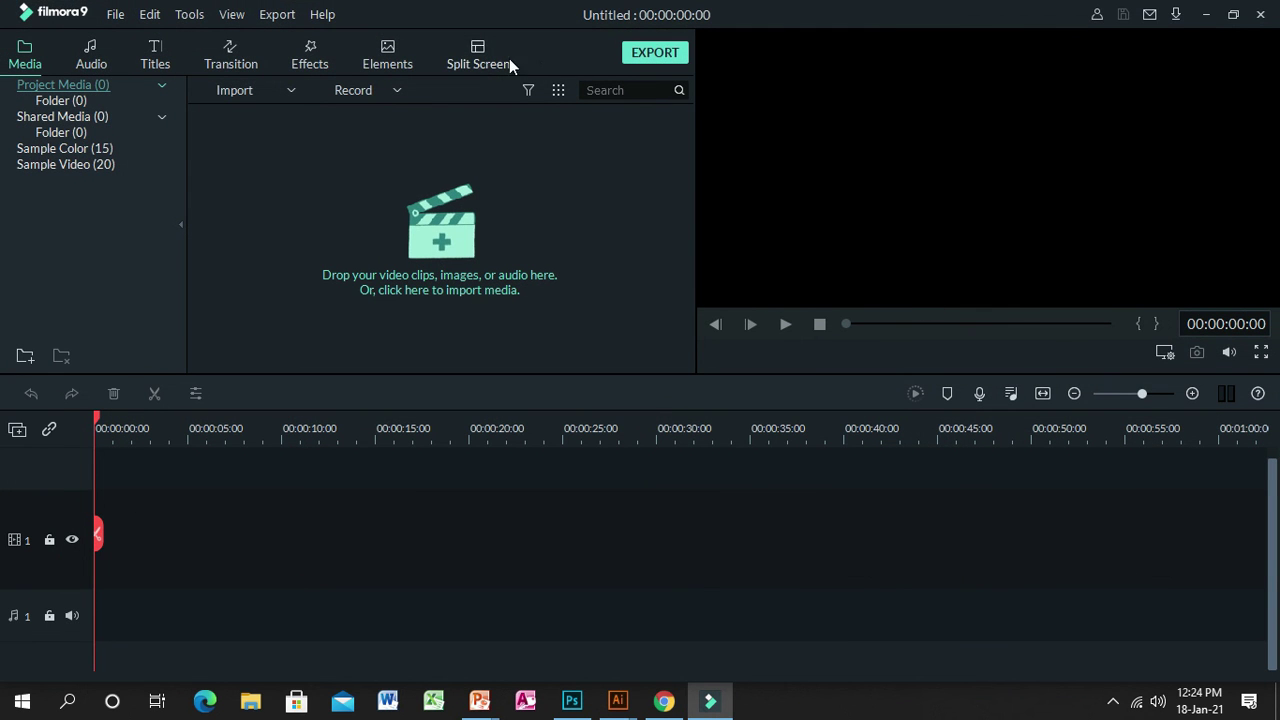
click(397, 88)
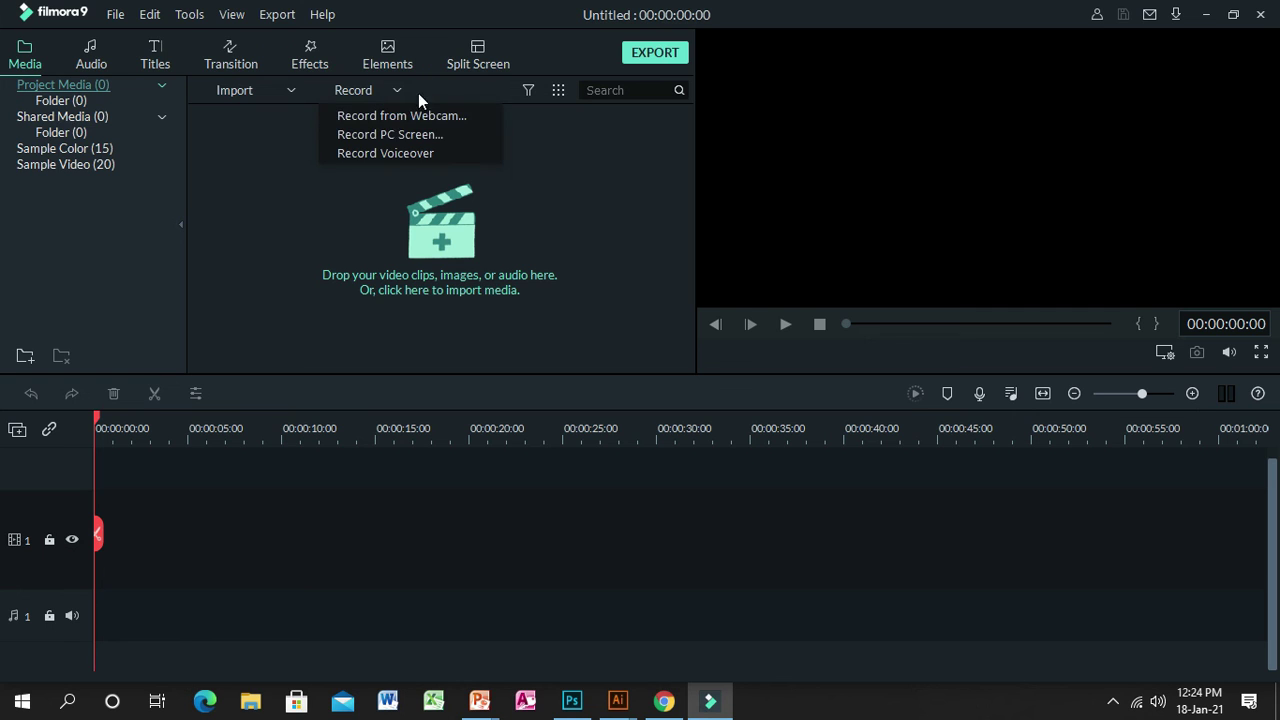
click(572, 184)
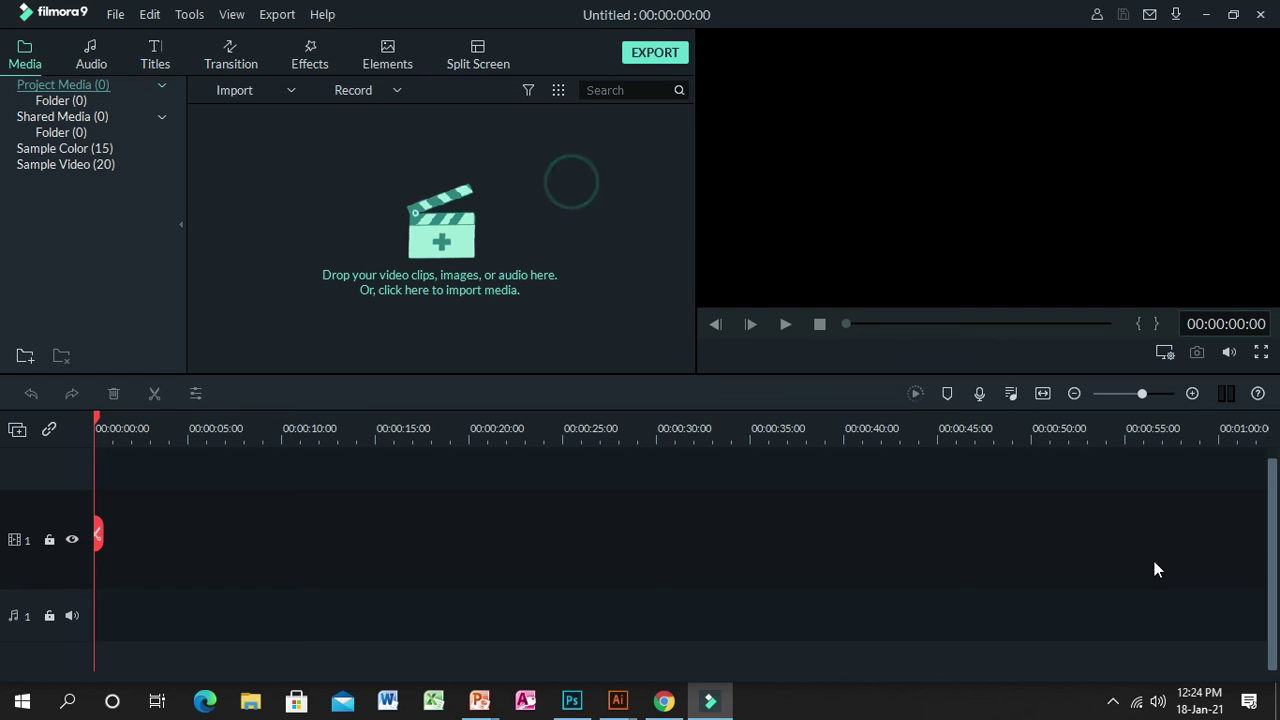
click(1114, 700)
right_click(1150, 630)
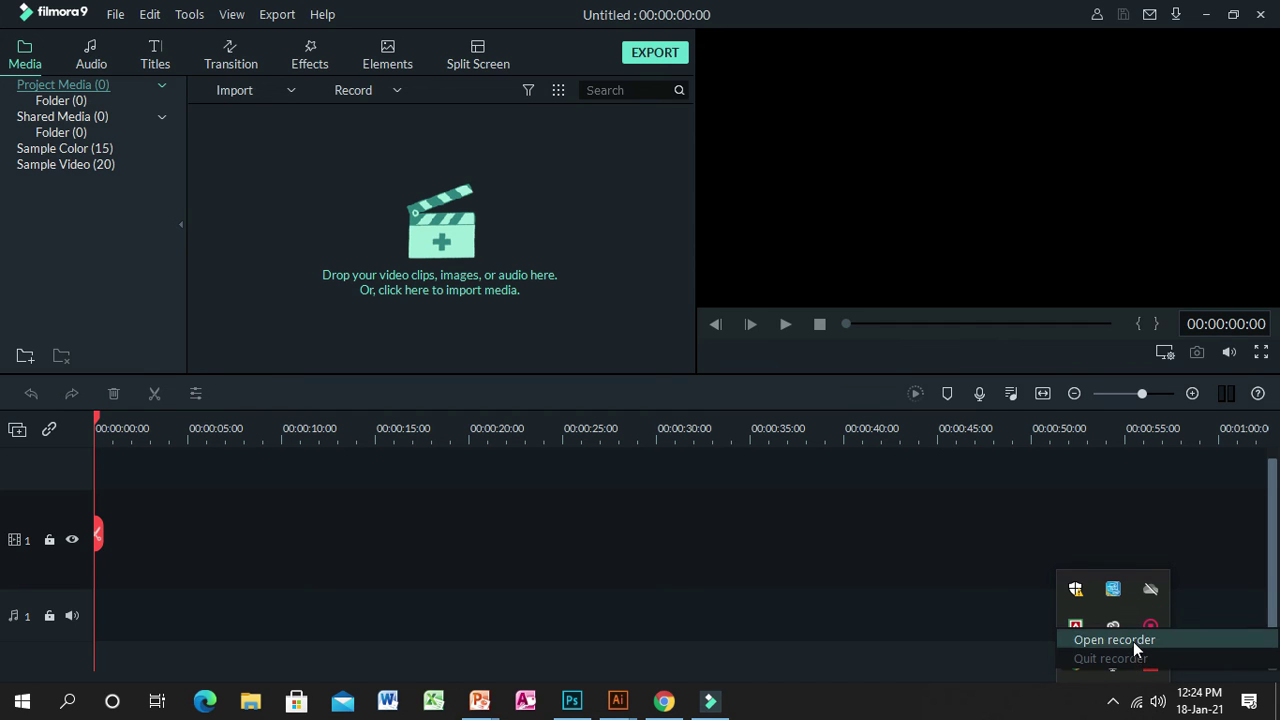